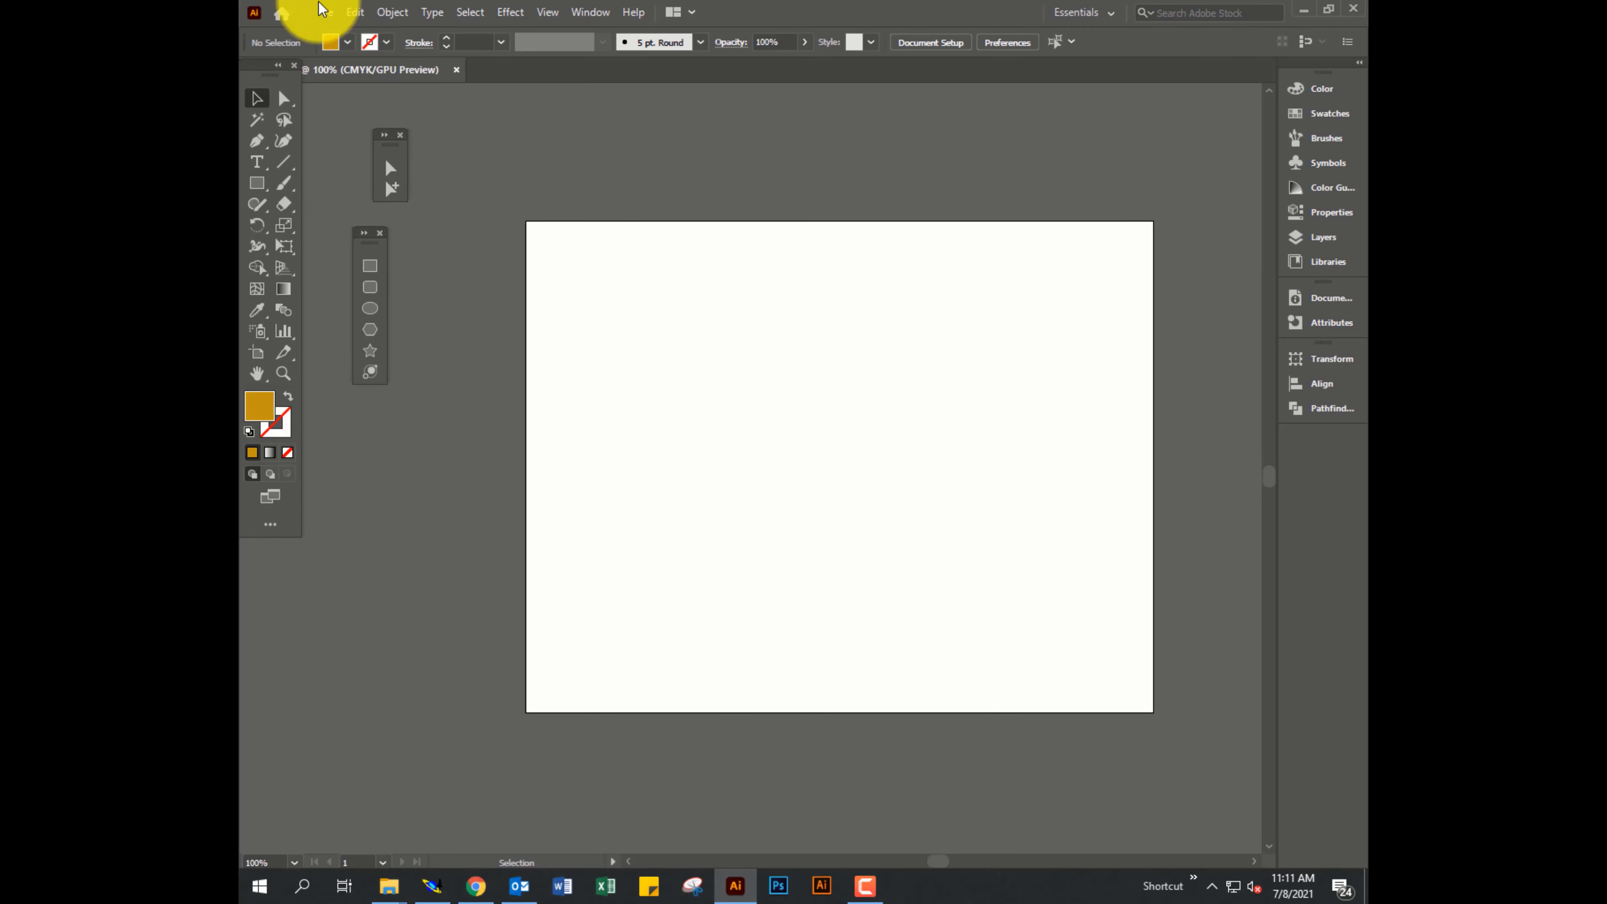
Place banana.jpg on the artboard, sized across its centre.
{"action": "left_click", "coordinate": [321, 7]}
{"action": "left_click", "coordinate": [355, 316]}
{"action": "double_click", "coordinate": [470, 327]}
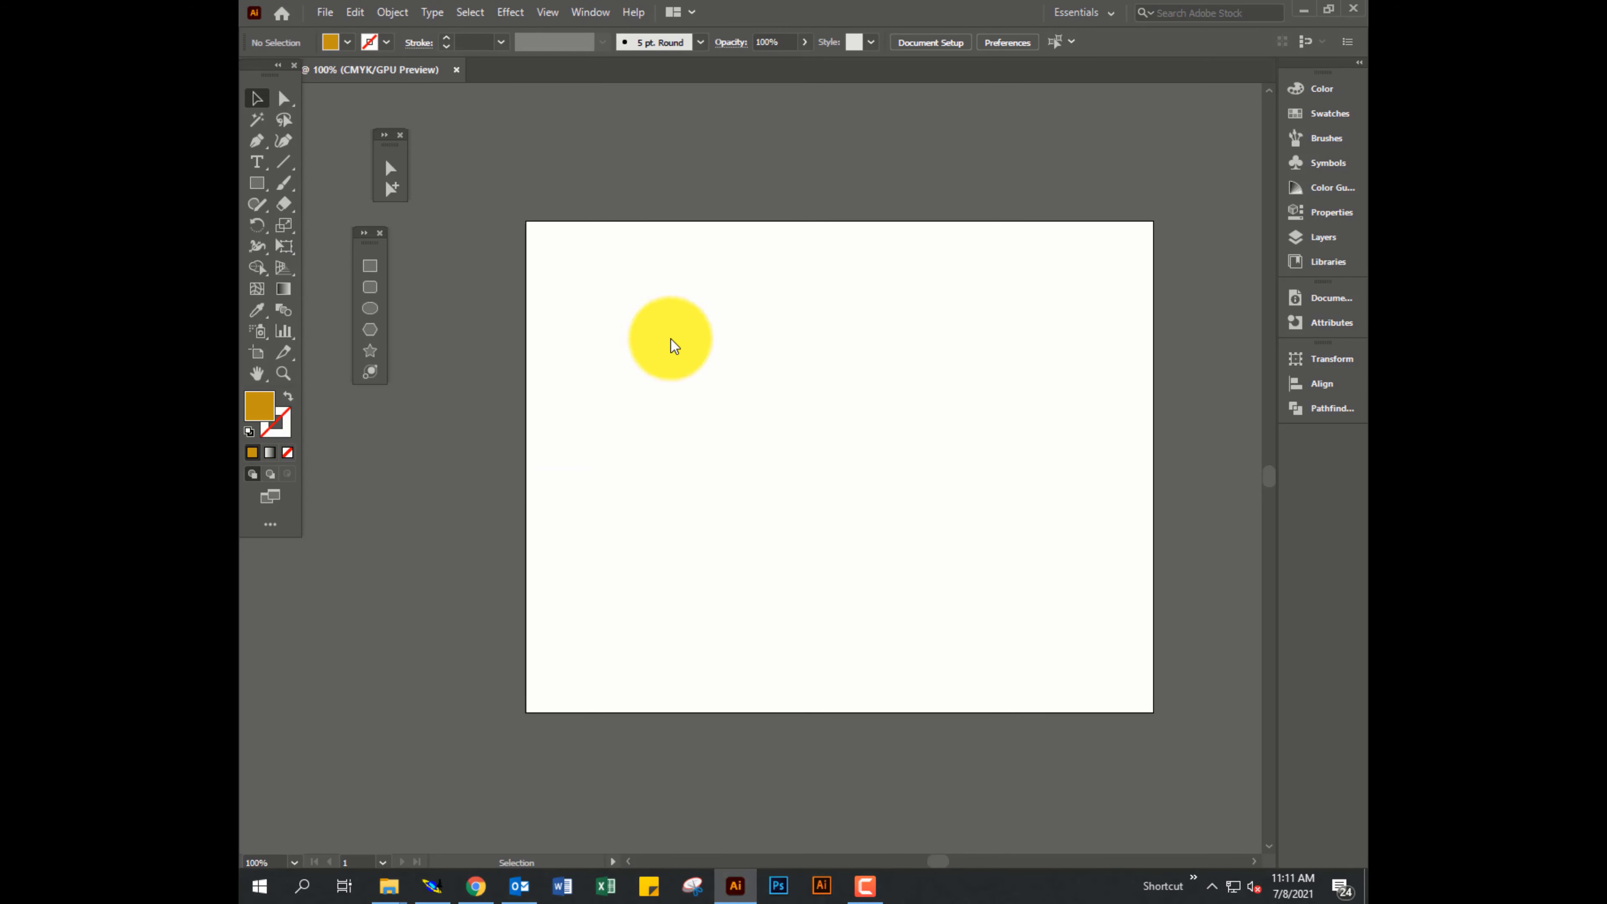
{"action": "mouse_move", "coordinate": [644, 309]}
{"action": "left_mouse_down"}
{"action": "mouse_move", "coordinate": [1025, 594]}
{"action": "mouse_move", "coordinate": [1059, 563]}
{"action": "left_mouse_up"}
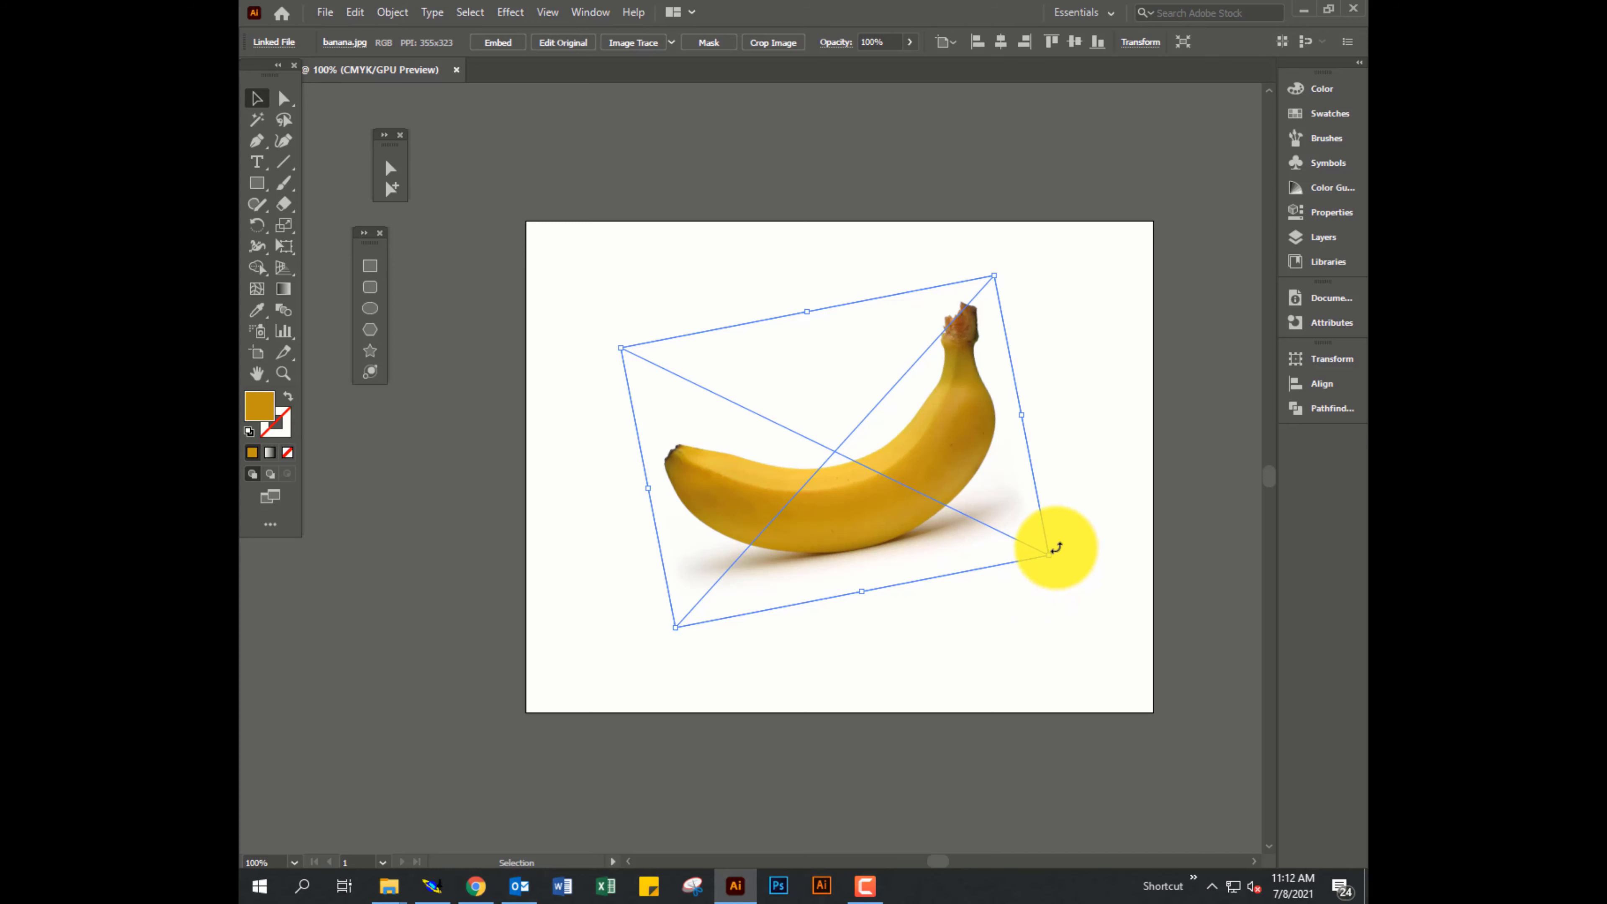
Lower the banana photo's opacity so it looks faint, and lock its layer.
{"action": "left_click", "coordinate": [1323, 236]}
{"action": "left_click", "coordinate": [1041, 408]}
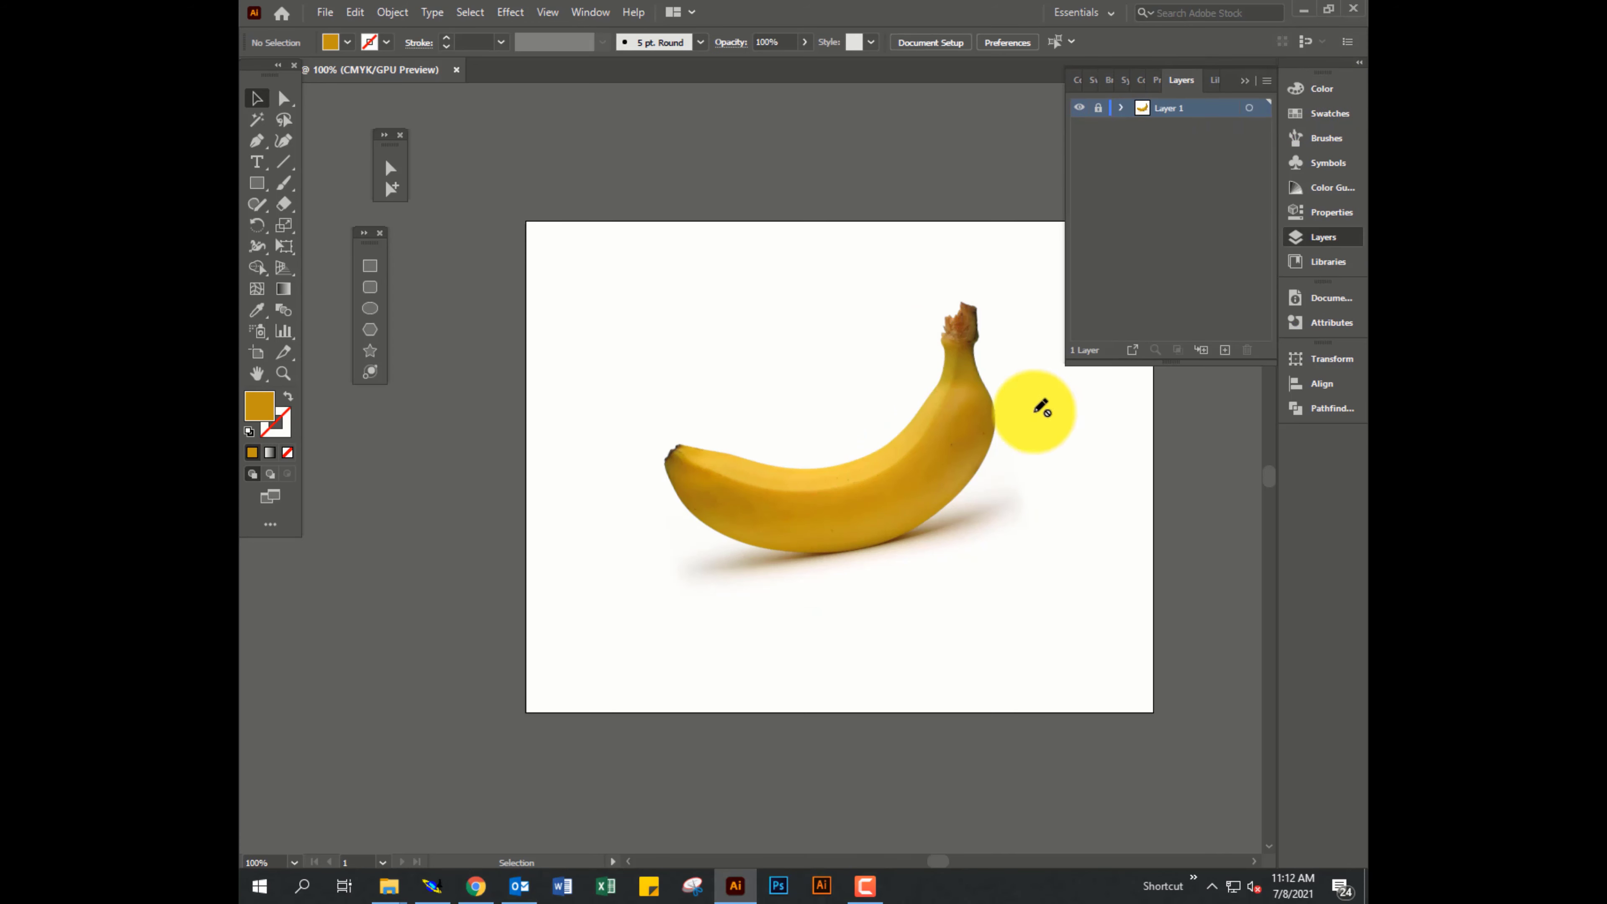
{"action": "left_click", "coordinate": [861, 484]}
{"action": "left_click", "coordinate": [909, 42]}
{"action": "mouse_move", "coordinate": [914, 63]}
{"action": "left_mouse_down"}
{"action": "mouse_move", "coordinate": [879, 70]}
{"action": "mouse_move", "coordinate": [918, 65]}
{"action": "left_mouse_up"}
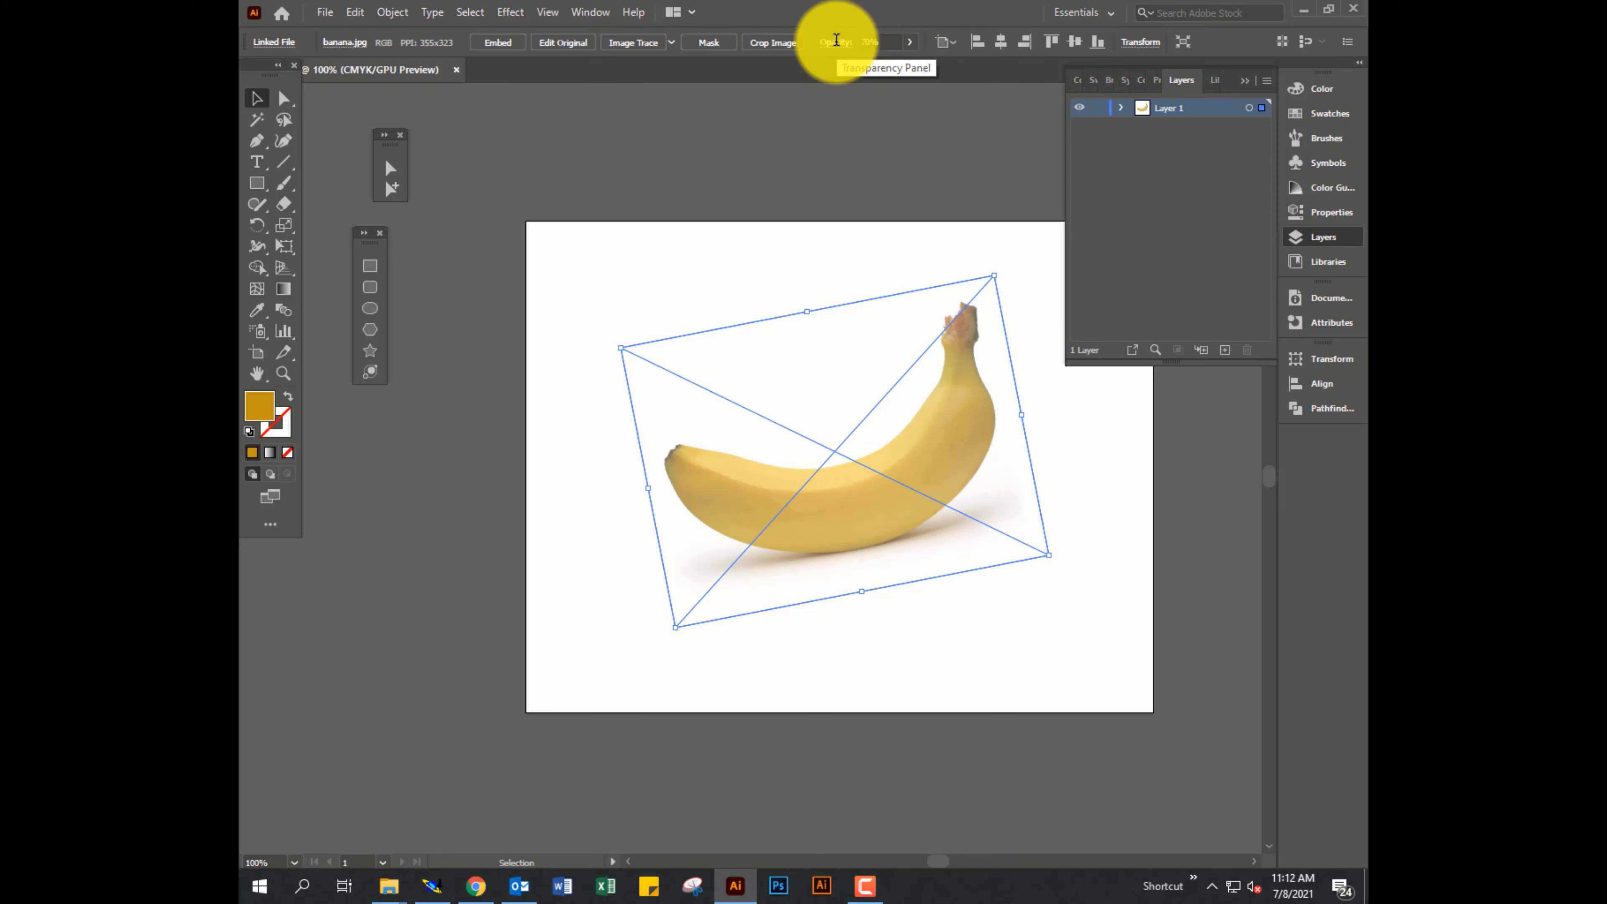
{"action": "left_click", "coordinate": [1099, 108]}
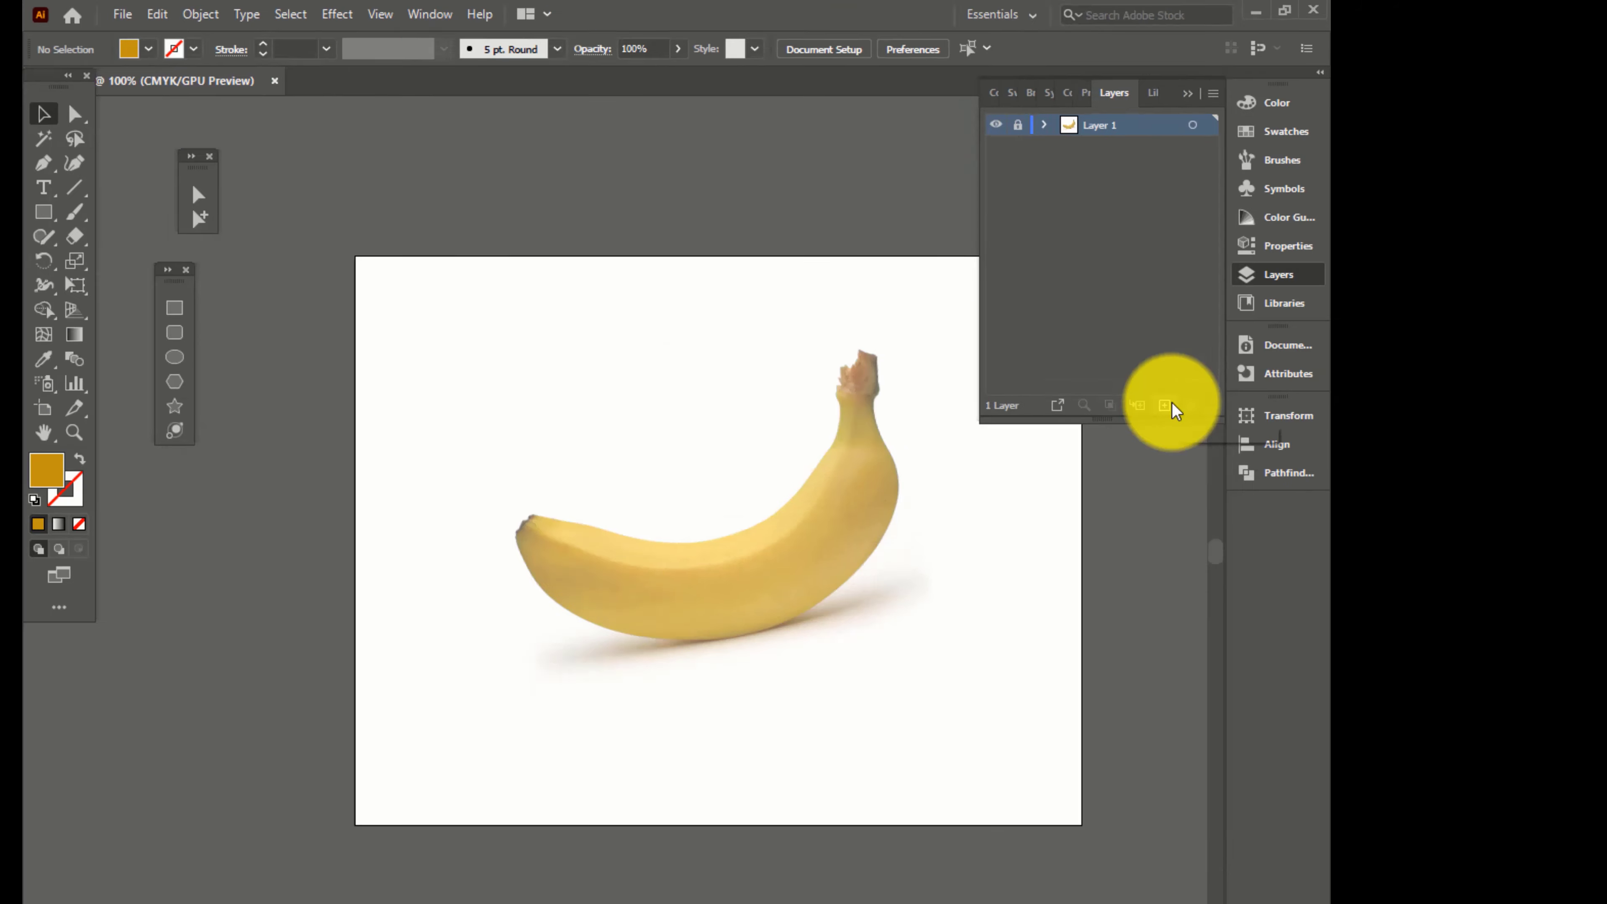
Add a new layer named 'Outline' above the photo layer.
{"action": "left_click", "coordinate": [1226, 350]}
{"action": "double_click", "coordinate": [677, 229]}
{"action": "type", "text": "Ou"}
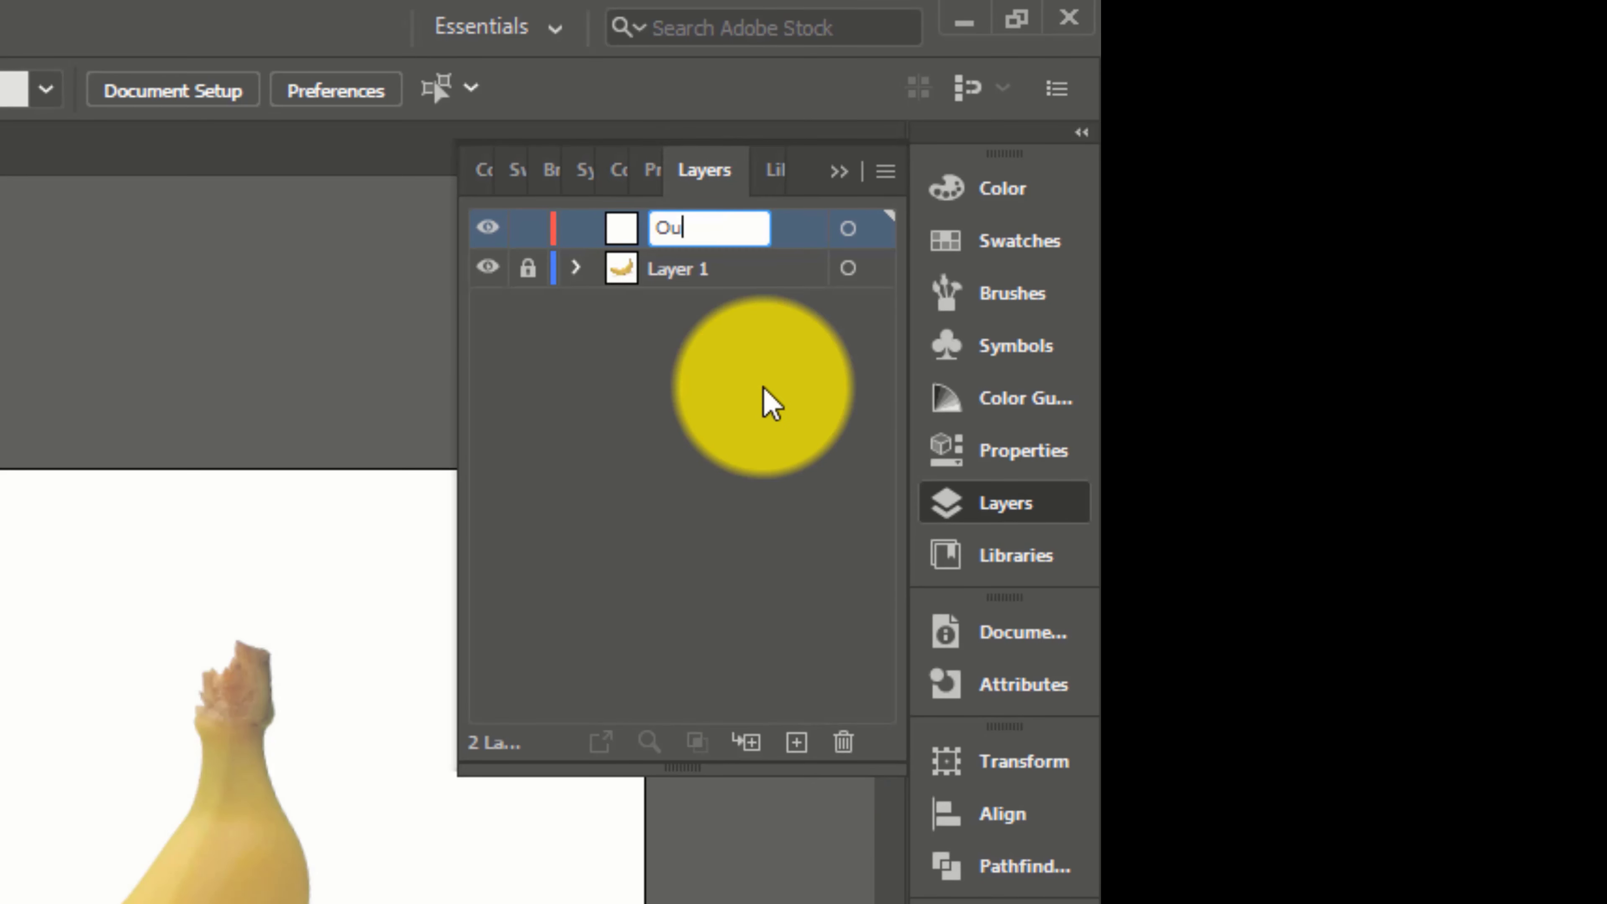
{"action": "type", "text": "tline"}
{"action": "key", "text": "Return"}
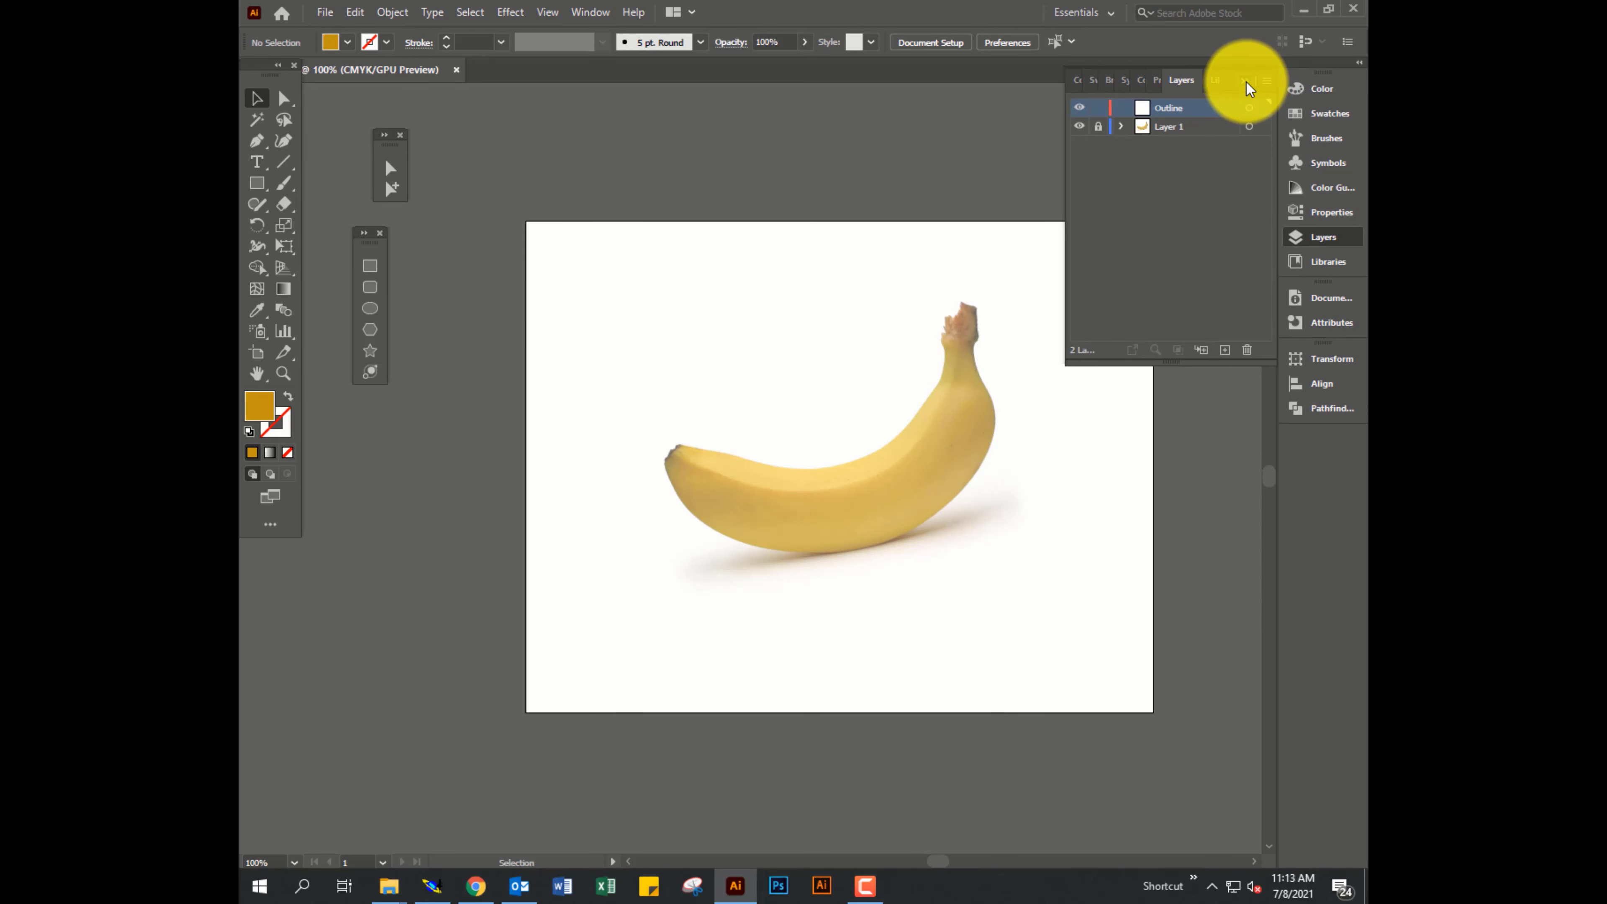
{"action": "left_click", "coordinate": [1246, 83]}
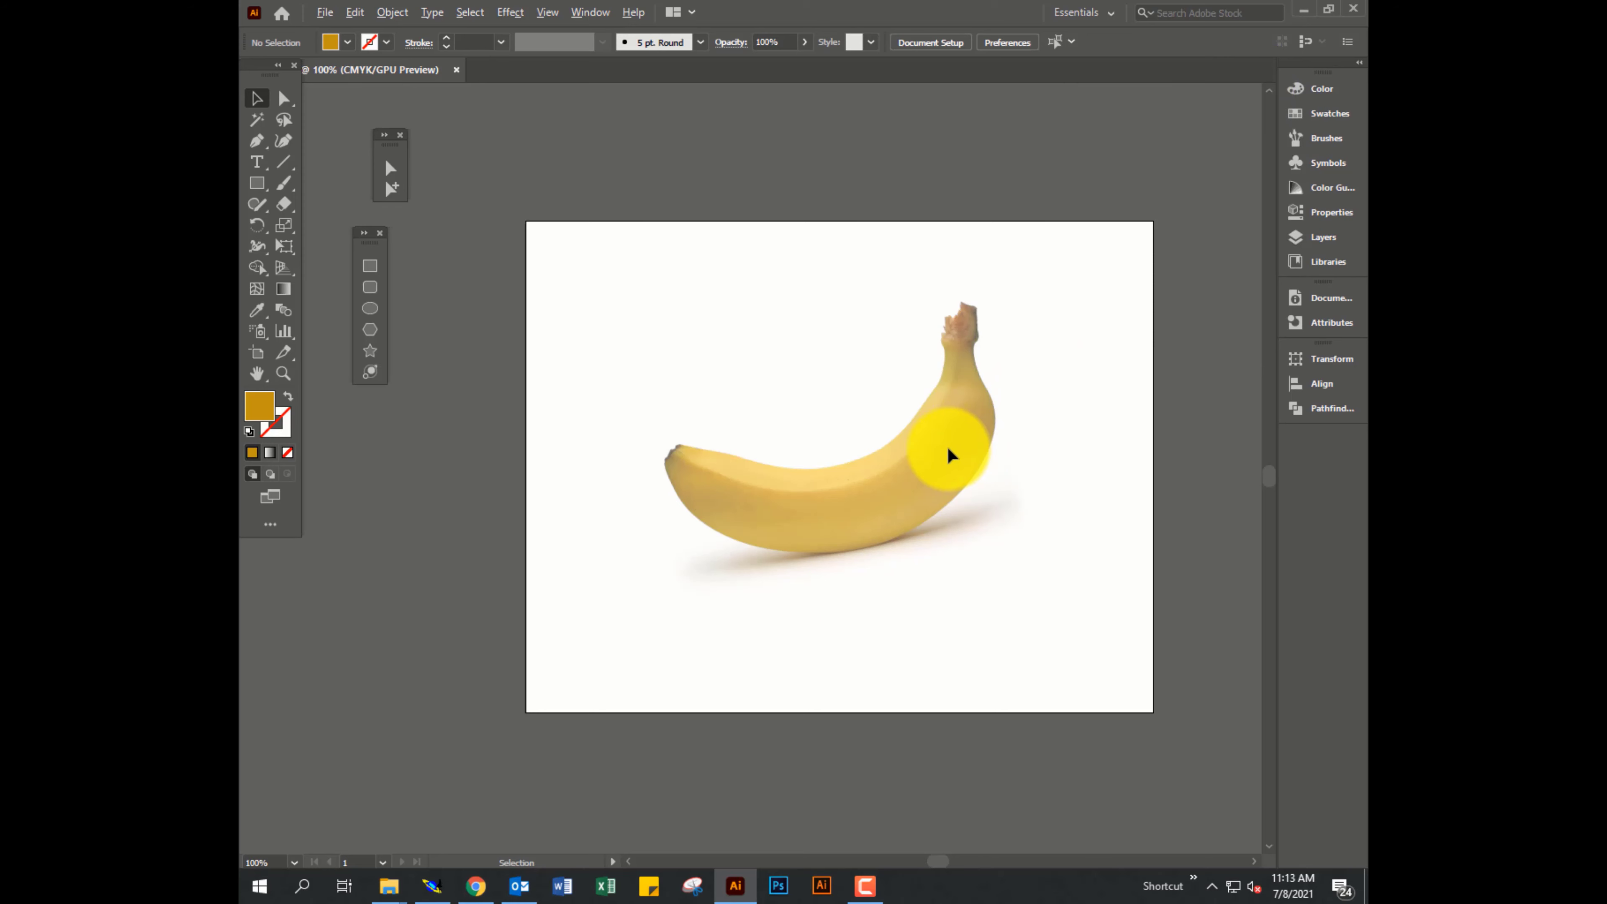
Trace the banana's inner curve with a black pen path to the left tip.
{"action": "scroll", "coordinate": [949, 455], "scroll_direction": "up", "scroll_amount": 1}
{"action": "scroll", "coordinate": [949, 454], "scroll_direction": "up", "scroll_amount": 1}
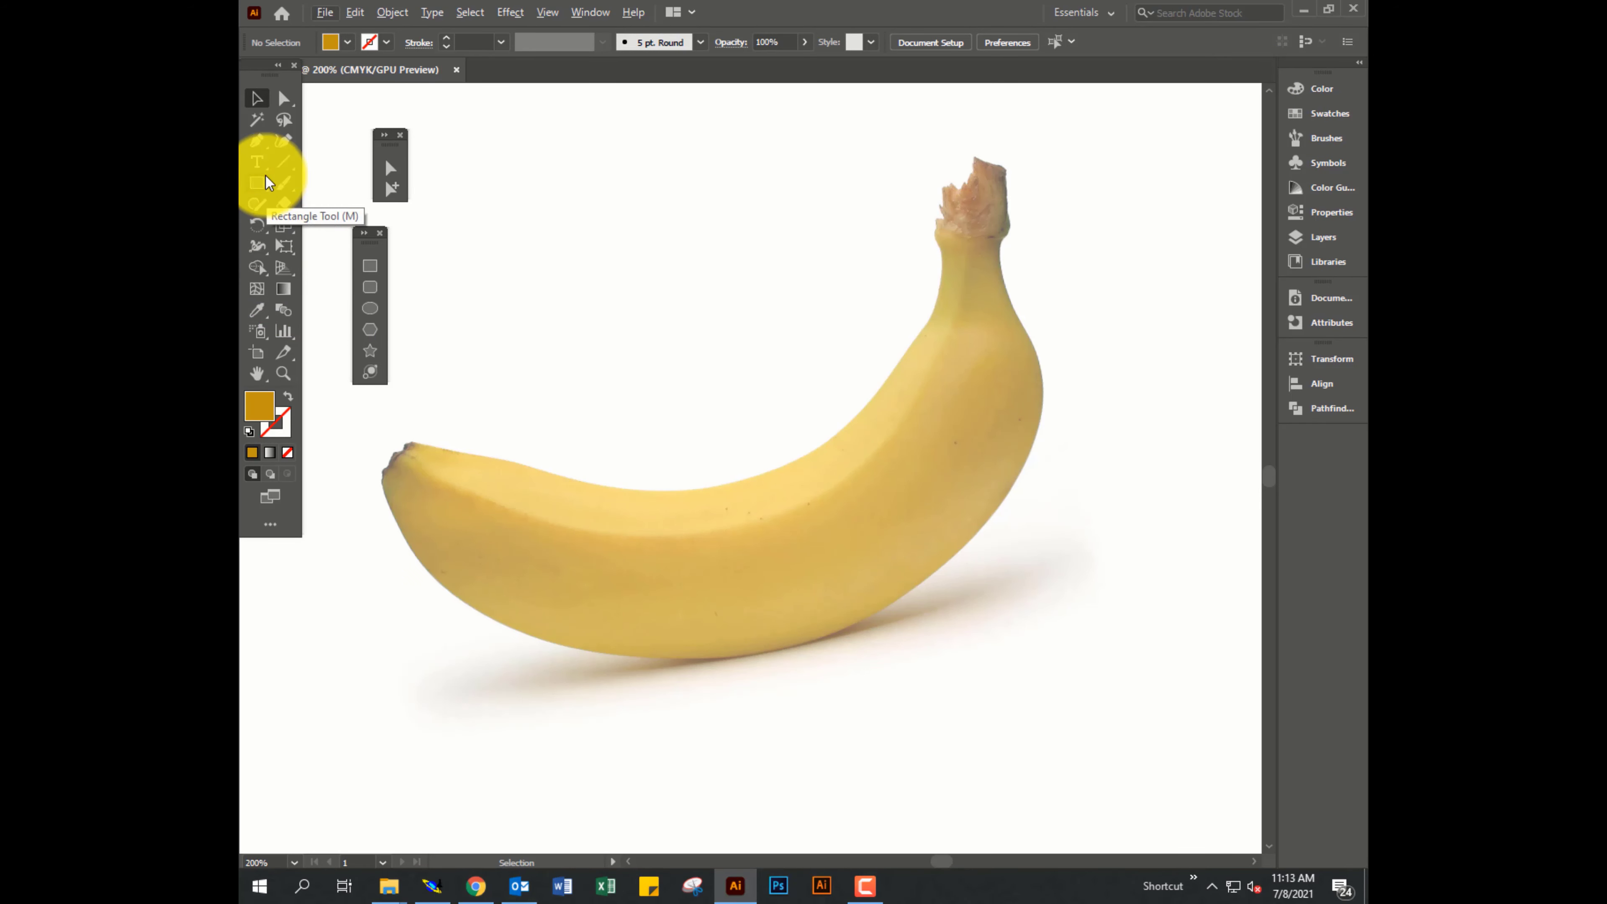
{"action": "left_click", "coordinate": [261, 144]}
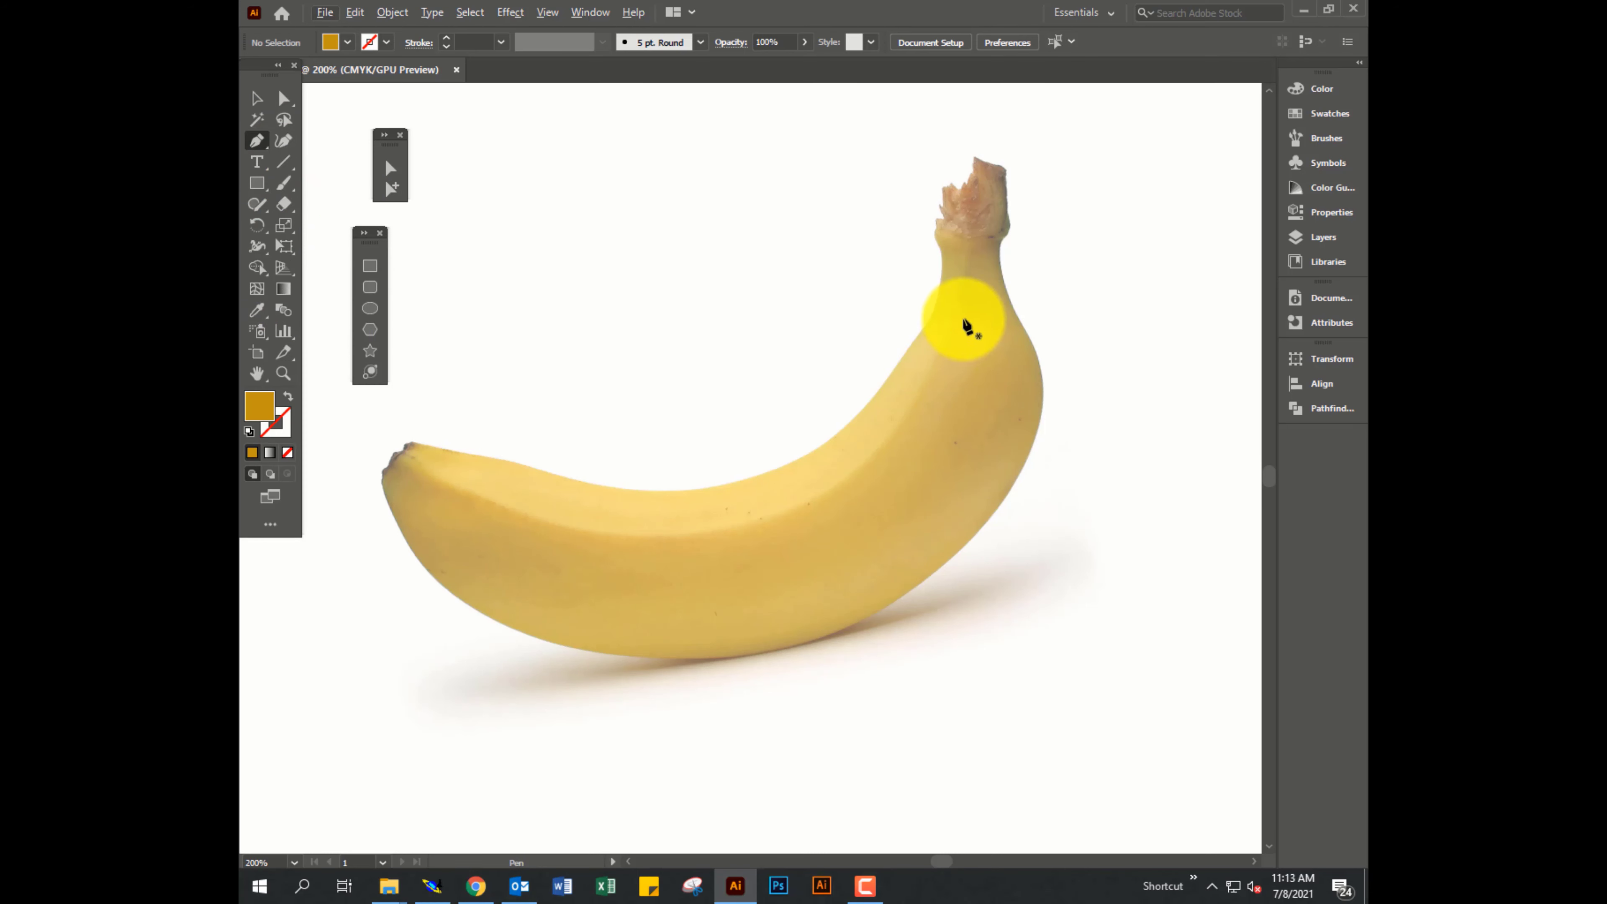
{"action": "left_click", "coordinate": [944, 312]}
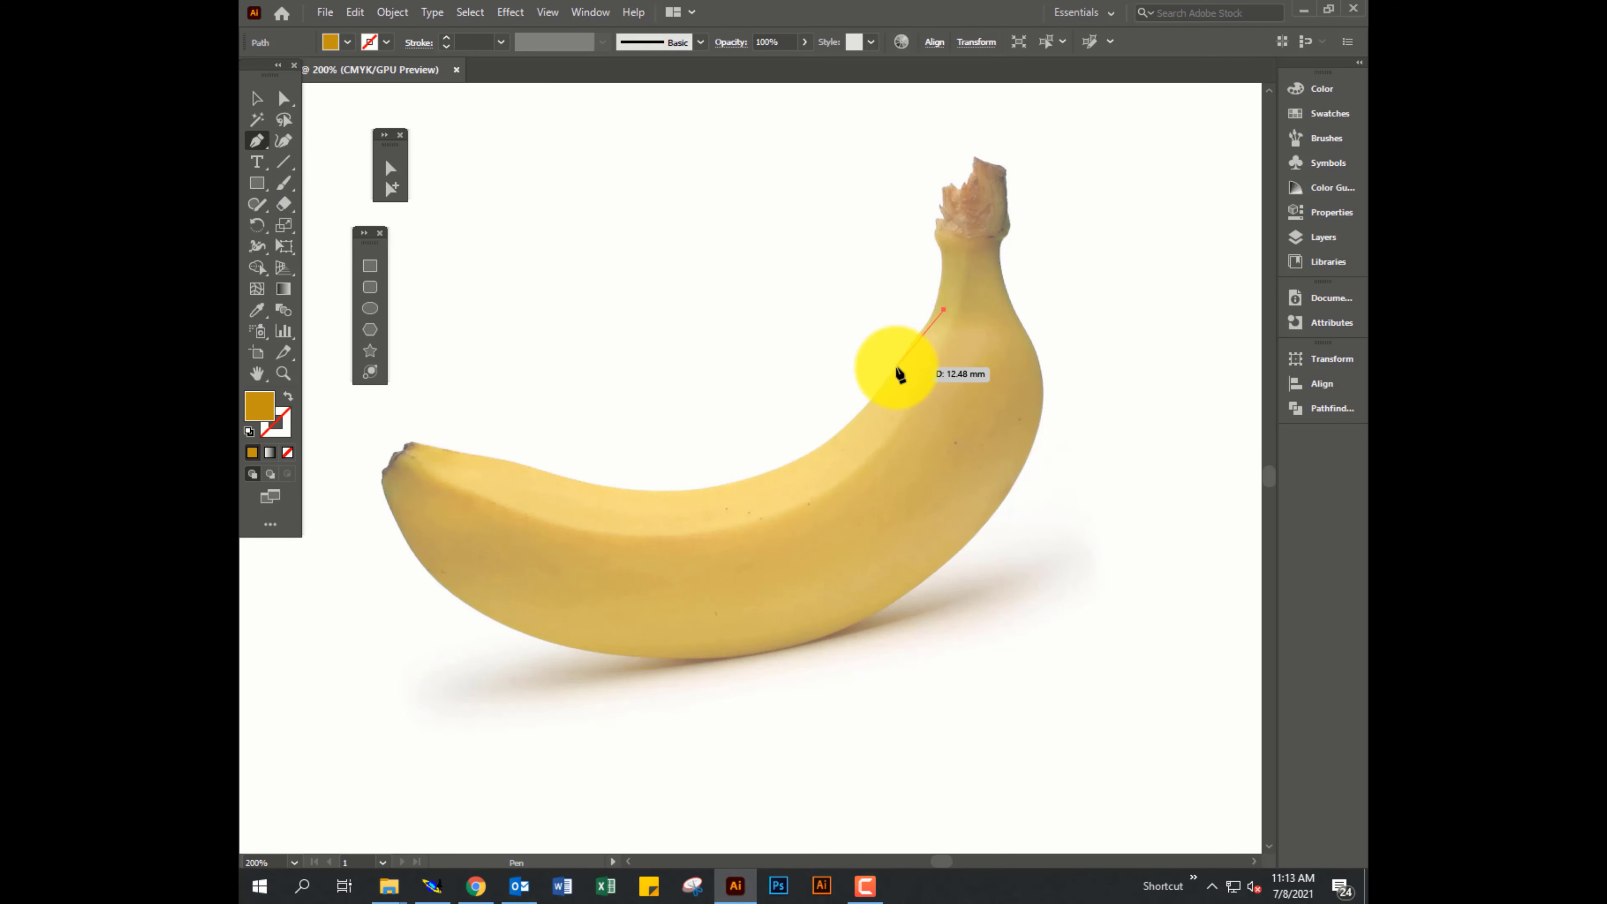
{"action": "left_click_drag", "start_coordinate": [896, 367], "coordinate": [884, 385]}
{"action": "left_click_drag", "start_coordinate": [760, 474], "coordinate": [694, 490]}
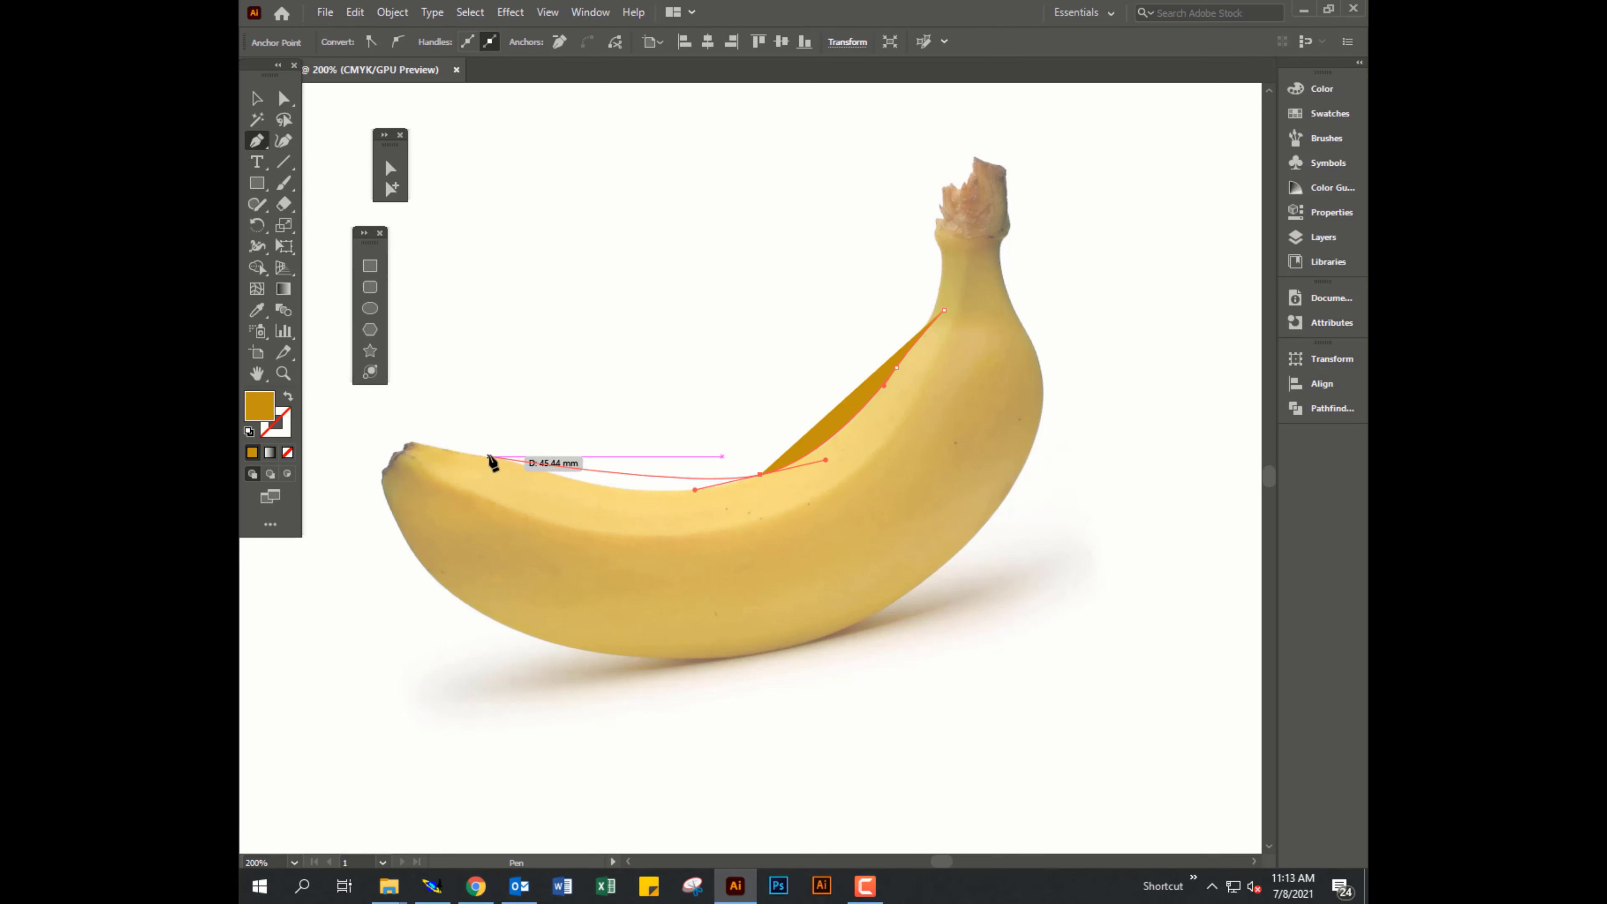
{"action": "left_click_drag", "start_coordinate": [490, 457], "coordinate": [377, 423]}
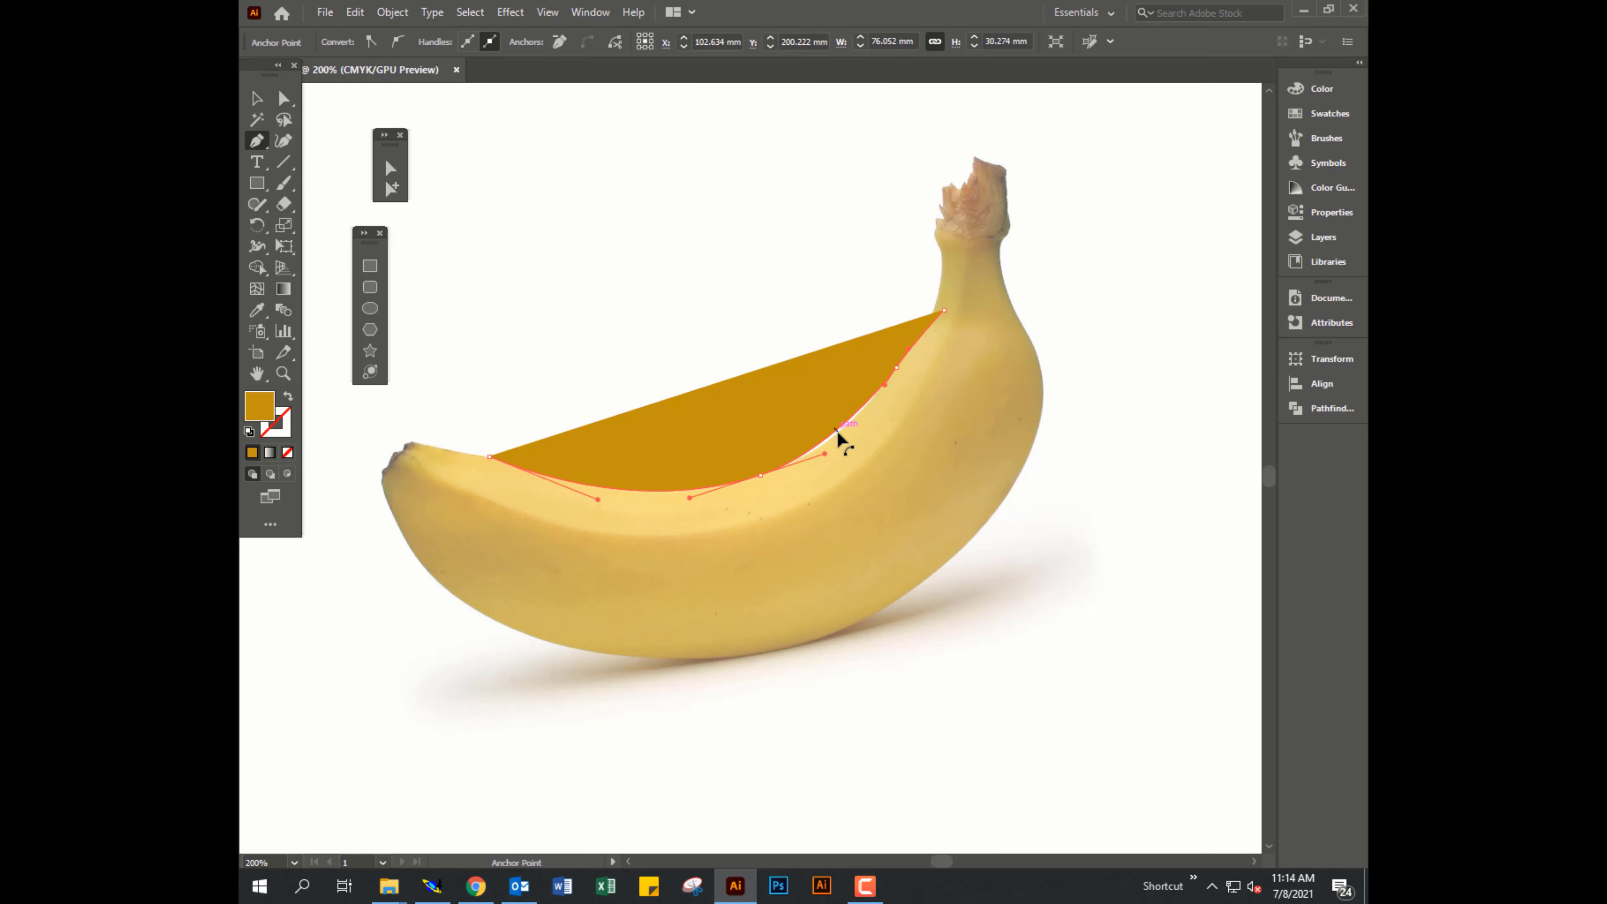
{"action": "left_click_drag", "start_coordinate": [838, 434], "coordinate": [842, 443]}
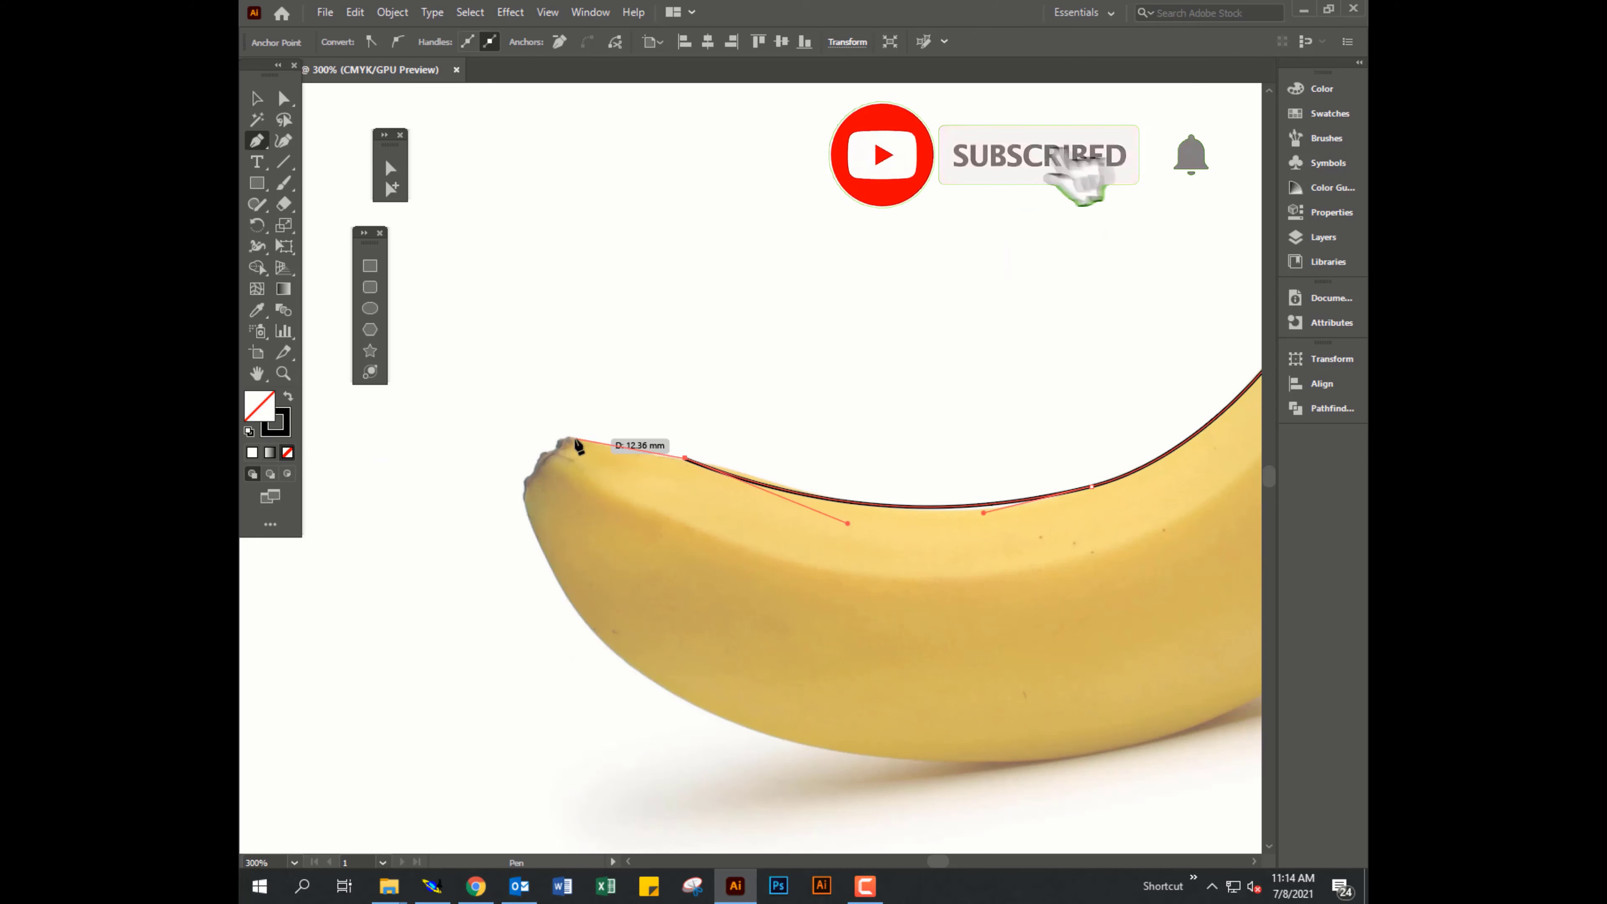
{"action": "left_click", "coordinate": [574, 437]}
{"action": "key", "text": "v"}
Trace the outer edge along the underside up to the stem, plus a stem-side line.
{"action": "key", "text": "p"}
{"action": "left_click", "coordinate": [522, 504]}
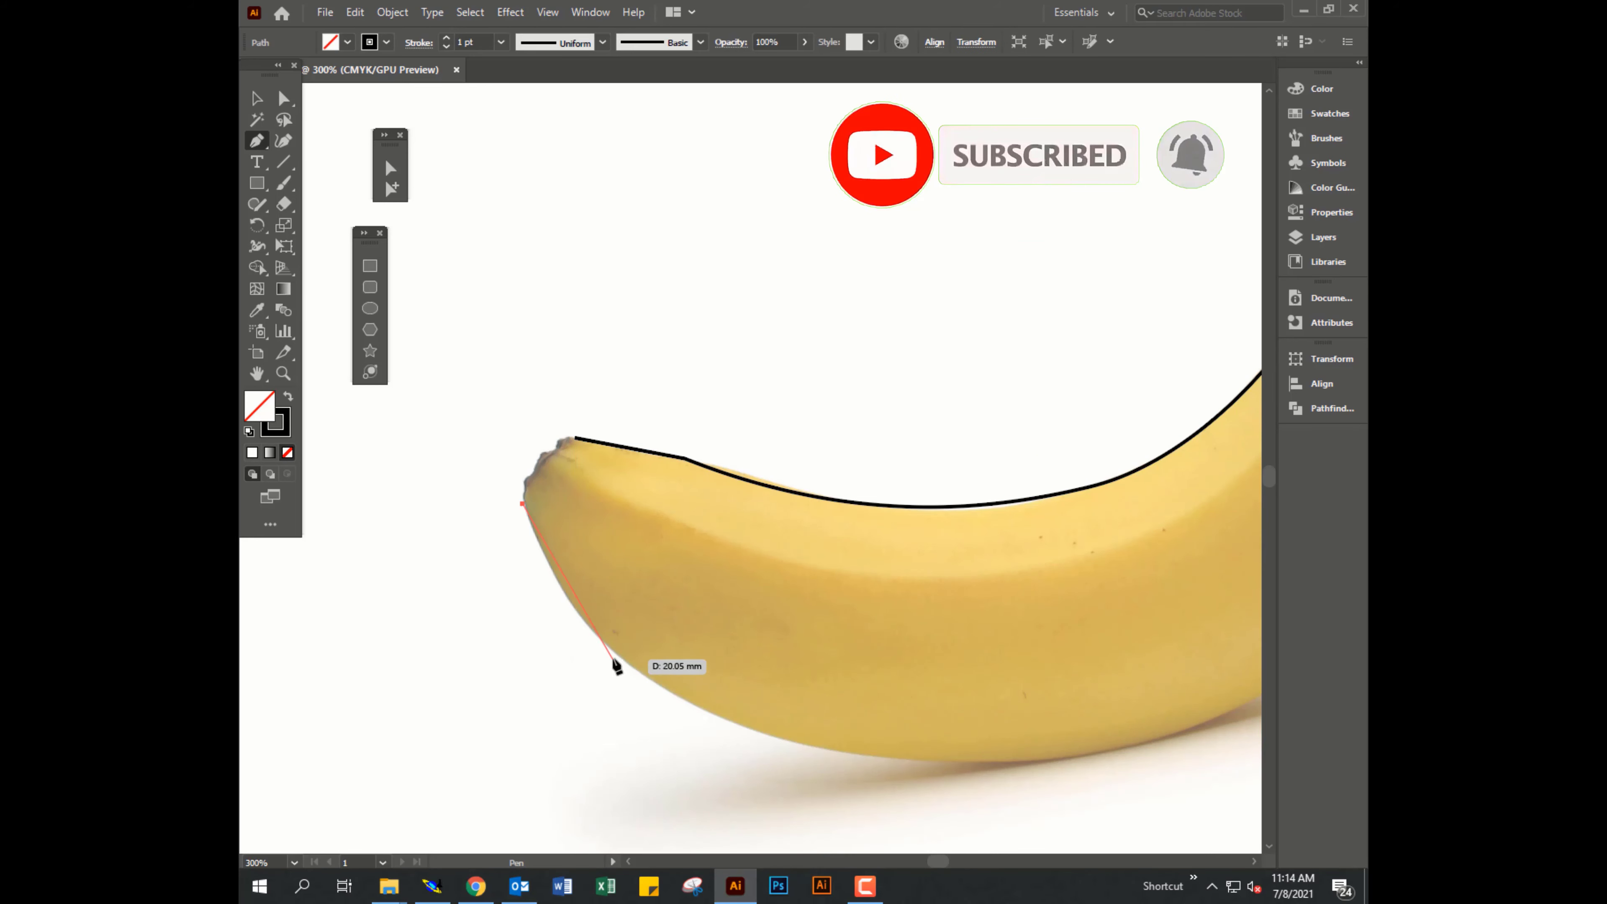
{"action": "left_click_drag", "start_coordinate": [679, 703], "coordinate": [686, 713]}
{"action": "scroll", "coordinate": [923, 767], "scroll_direction": "down", "scroll_amount": 2}
{"action": "scroll", "coordinate": [822, 696], "scroll_direction": "right", "scroll_amount": 5}
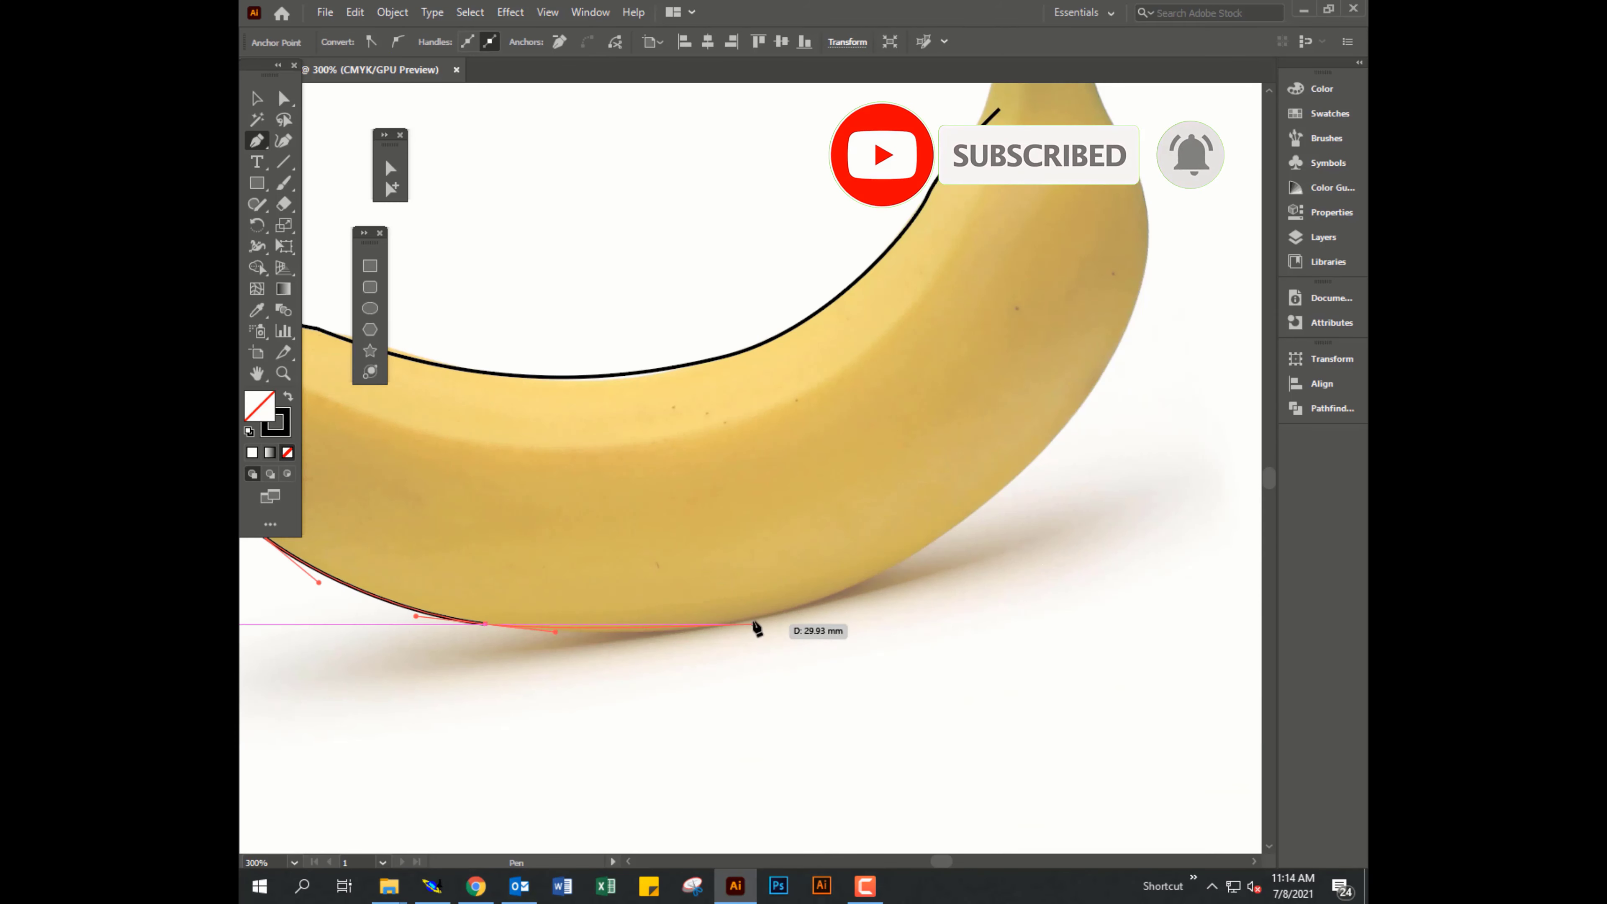
{"action": "left_click_drag", "start_coordinate": [753, 619], "coordinate": [860, 595]}
{"action": "left_click_drag", "start_coordinate": [1060, 418], "coordinate": [1112, 387]}
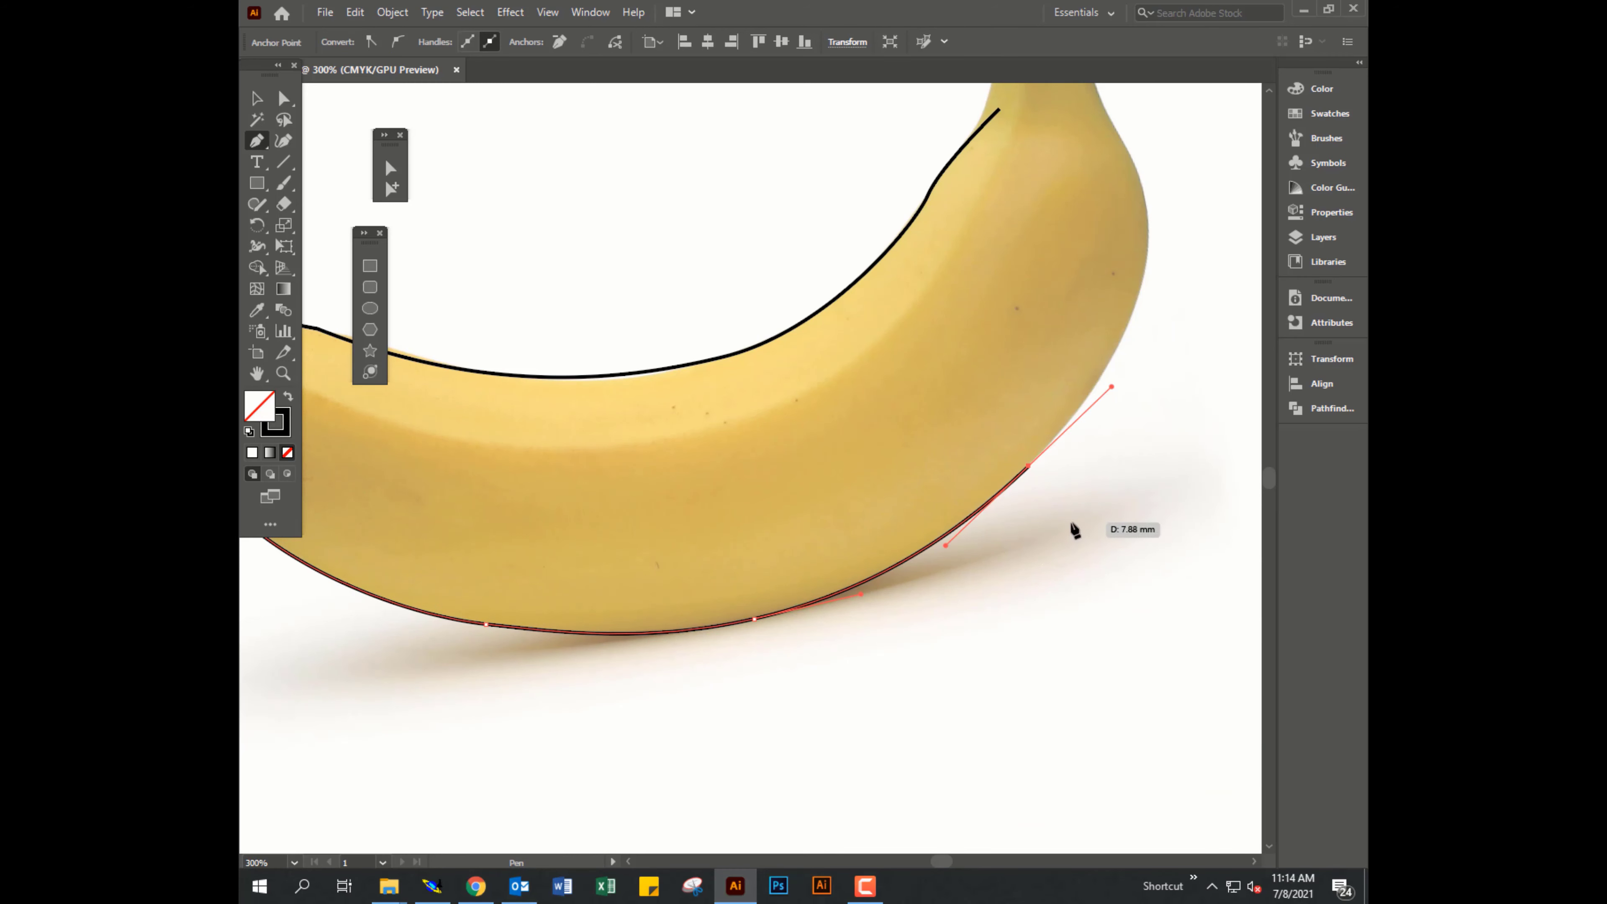
{"action": "scroll", "coordinate": [1012, 544], "scroll_direction": "up", "scroll_amount": 4}
{"action": "scroll", "coordinate": [1012, 545], "scroll_direction": "right", "scroll_amount": 3}
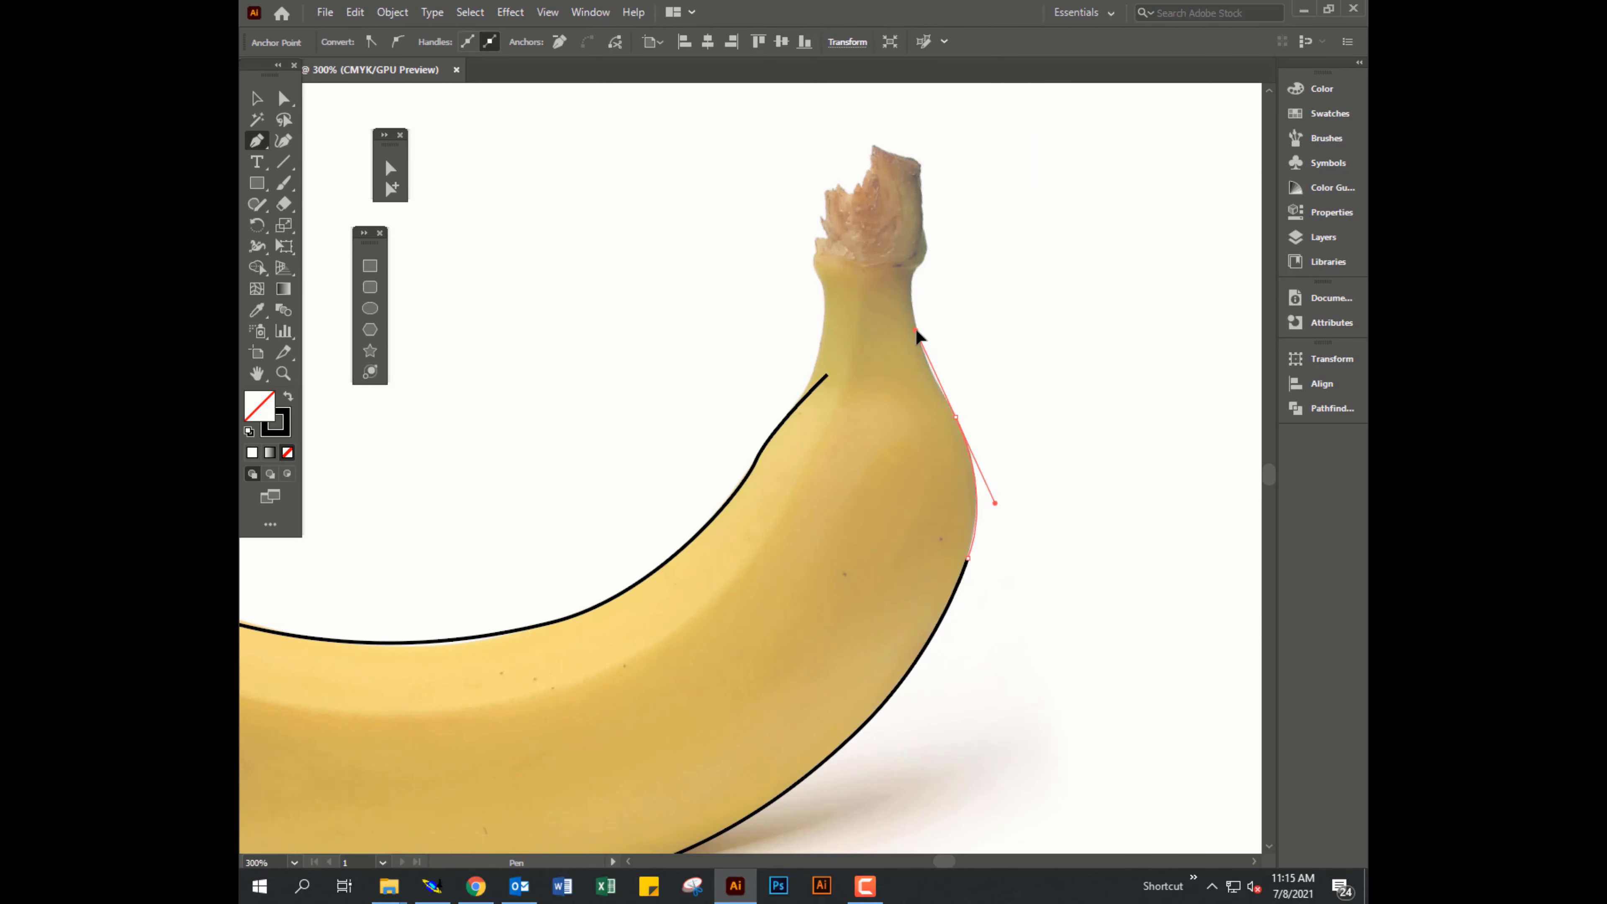
{"action": "left_click_drag", "start_coordinate": [919, 335], "coordinate": [929, 375]}
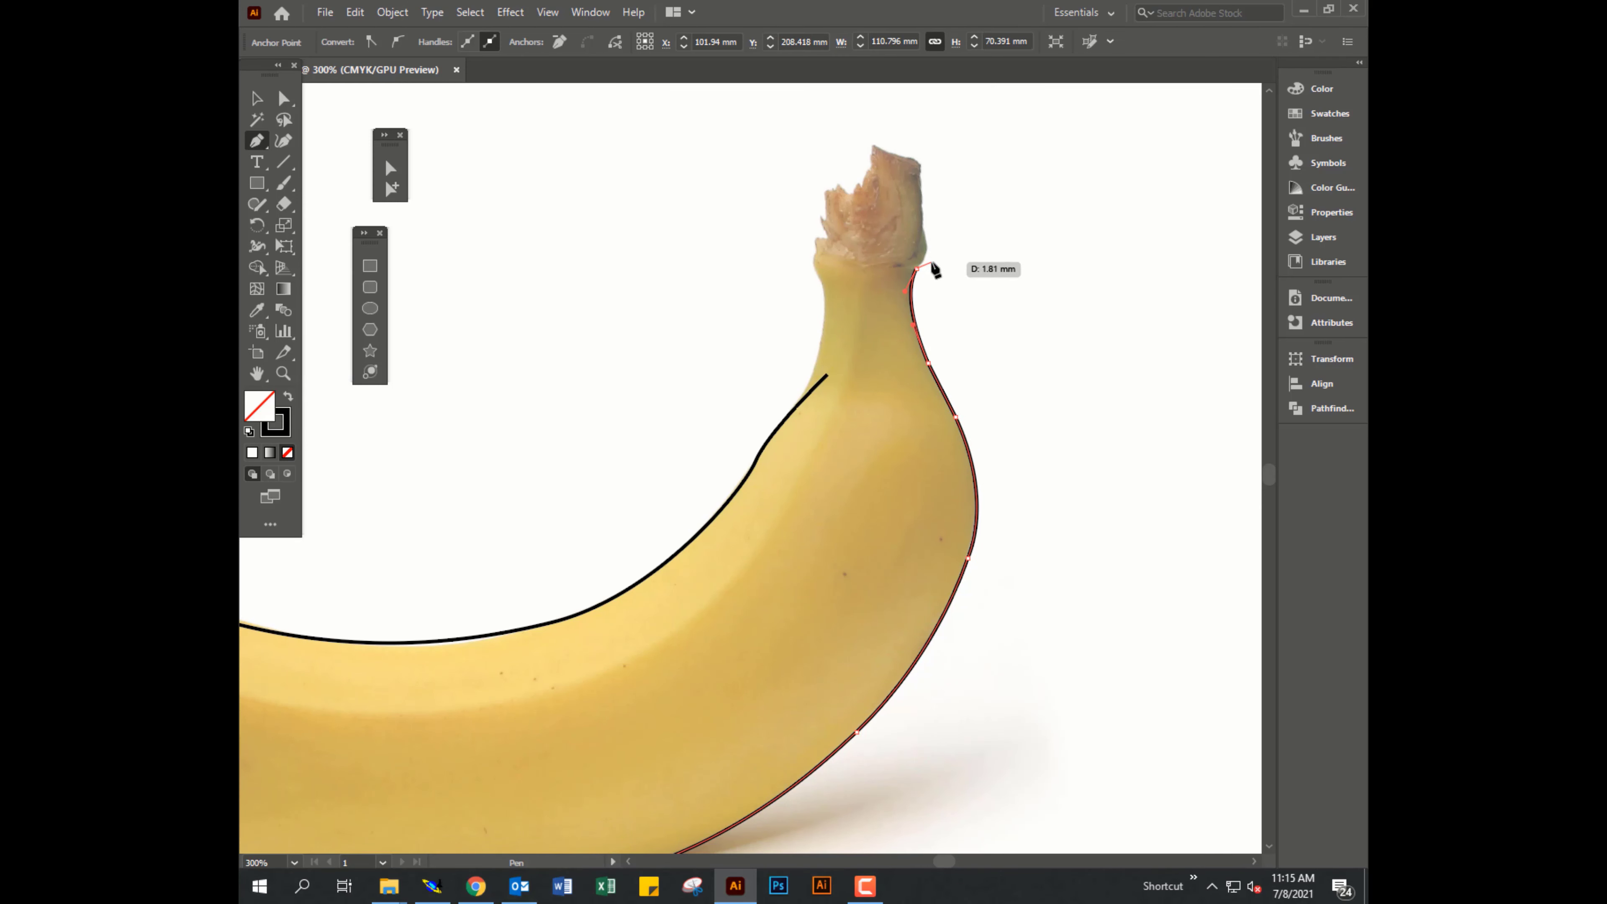
{"action": "left_click_drag", "start_coordinate": [920, 311], "coordinate": [932, 277]}
{"action": "key", "text": "v"}
{"action": "key", "text": "p"}
{"action": "left_click_drag", "start_coordinate": [814, 407], "coordinate": [814, 310]}
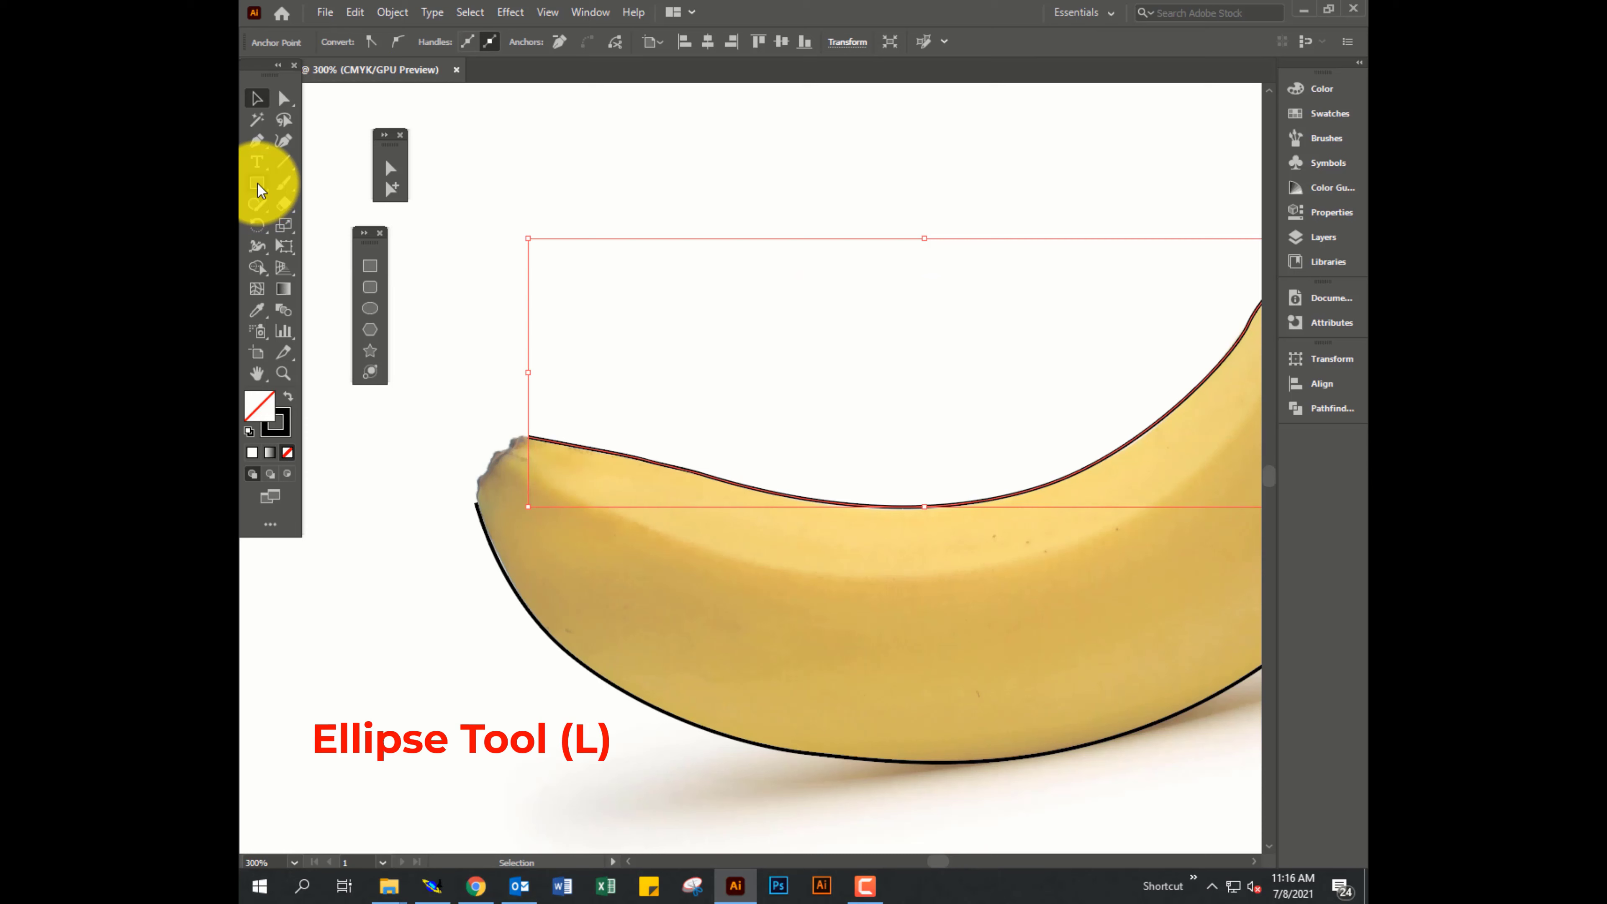
Draw a rotated, narrowed ellipse capping the banana's left tip.
{"action": "left_click_drag", "start_coordinate": [256, 183], "coordinate": [379, 219]}
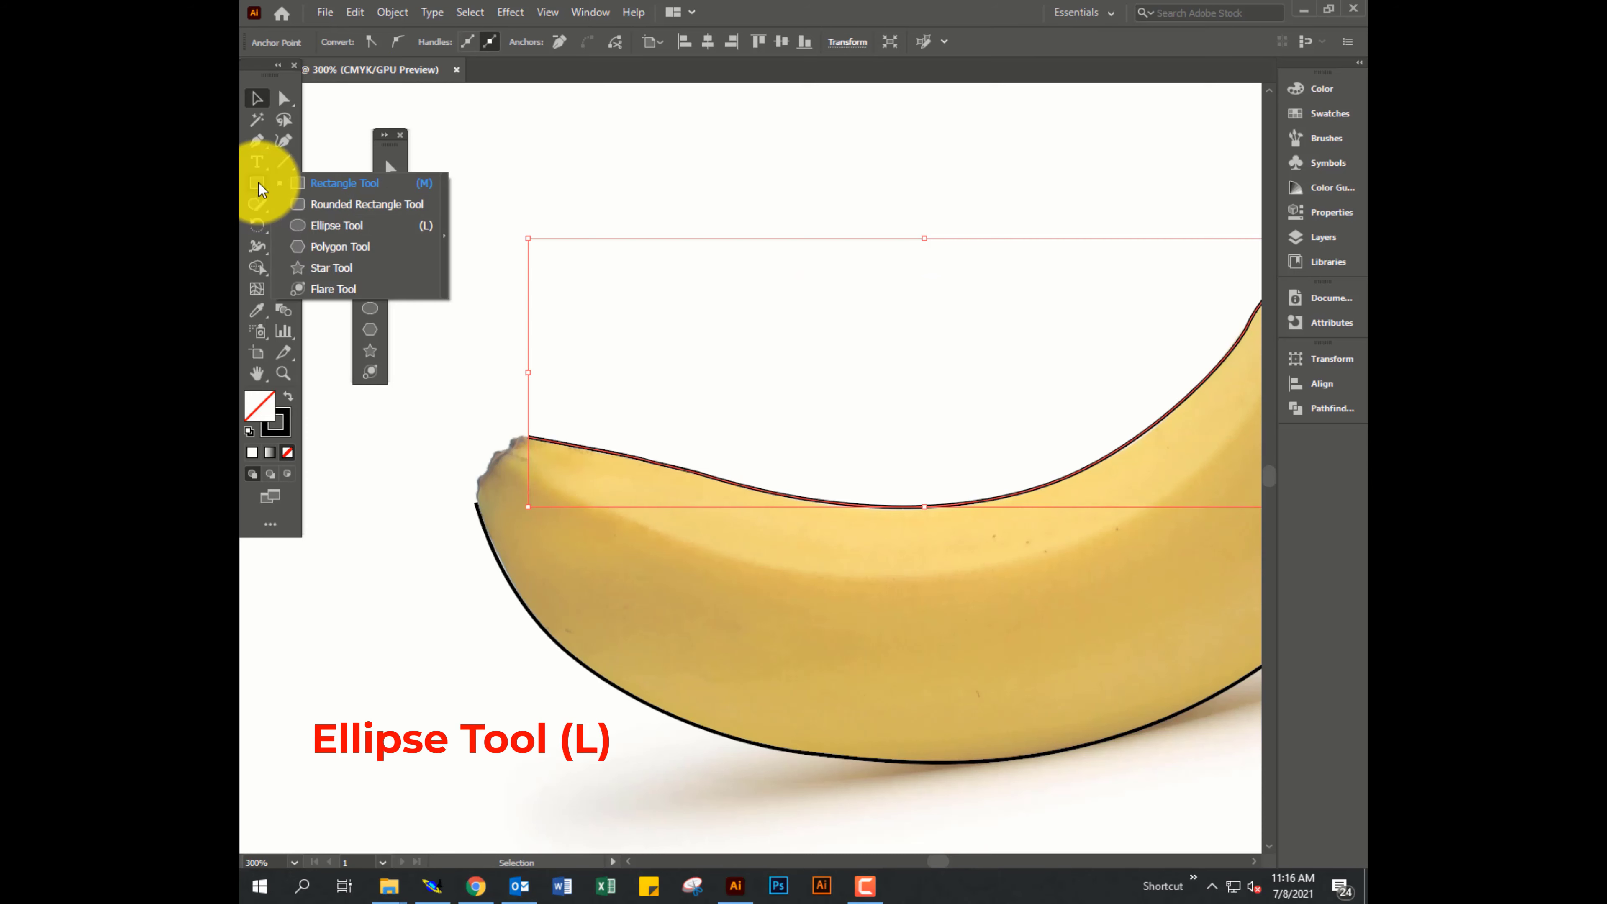
{"action": "left_click_drag", "start_coordinate": [487, 500], "coordinate": [520, 431]}
{"action": "scroll", "coordinate": [521, 430], "scroll_direction": "up", "scroll_amount": 1}
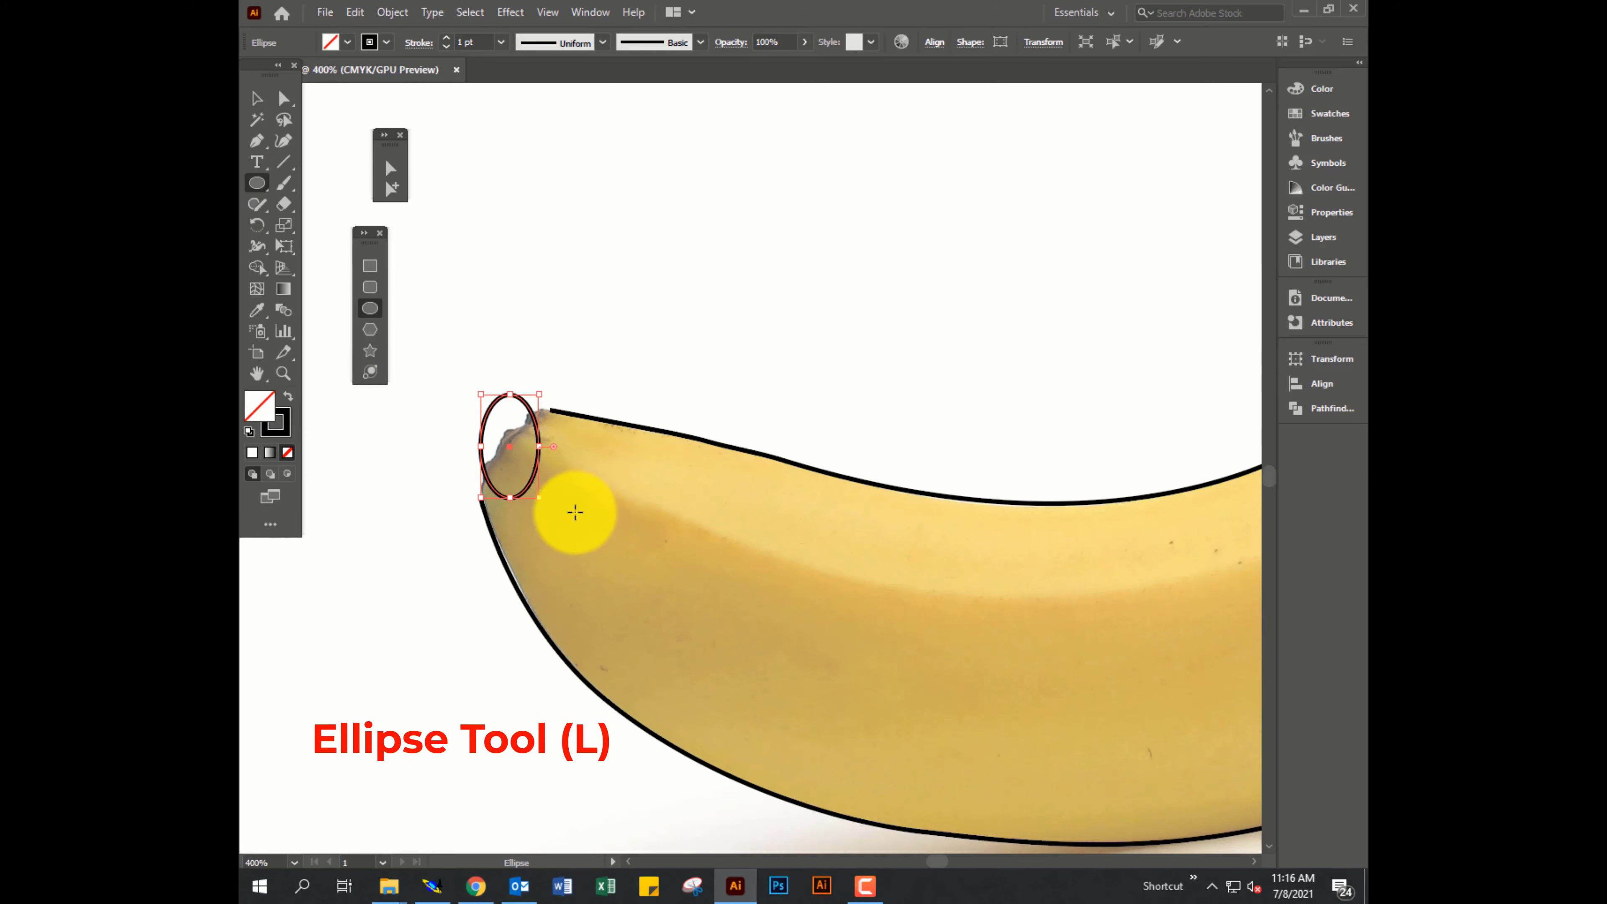
{"action": "left_click_drag", "start_coordinate": [573, 509], "coordinate": [509, 520]}
{"action": "mouse_move", "coordinate": [516, 385]}
{"action": "left_mouse_down"}
{"action": "mouse_move", "coordinate": [530, 405]}
{"action": "mouse_move", "coordinate": [478, 428]}
{"action": "left_mouse_up"}
{"action": "scroll", "coordinate": [484, 531], "scroll_direction": "up", "scroll_amount": 3}
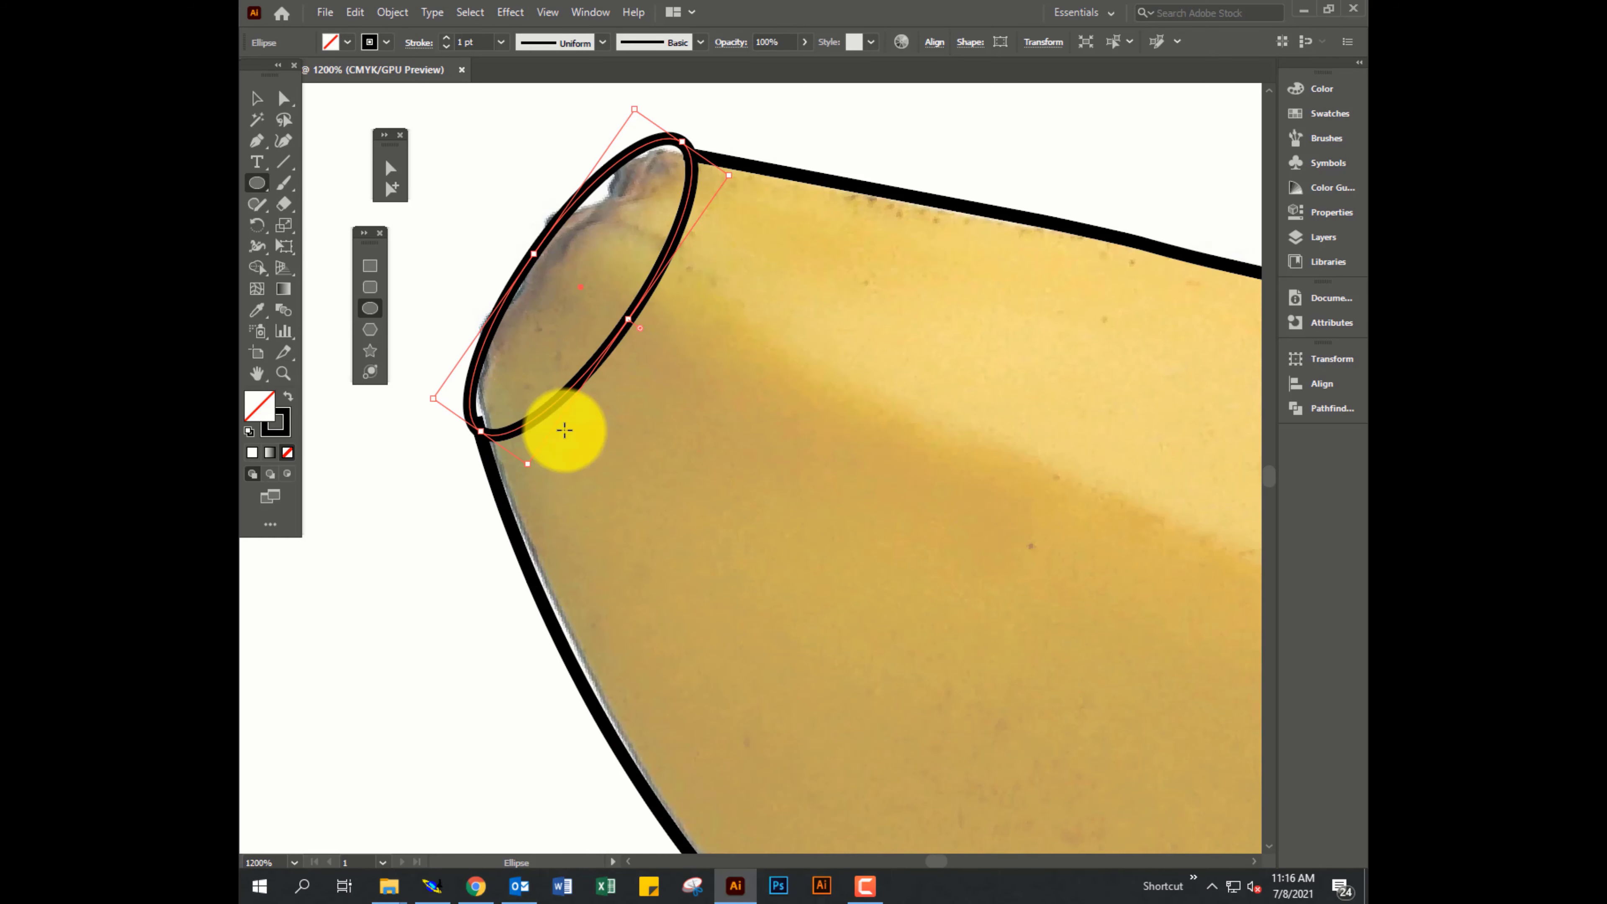
{"action": "left_click_drag", "start_coordinate": [633, 109], "coordinate": [641, 116]}
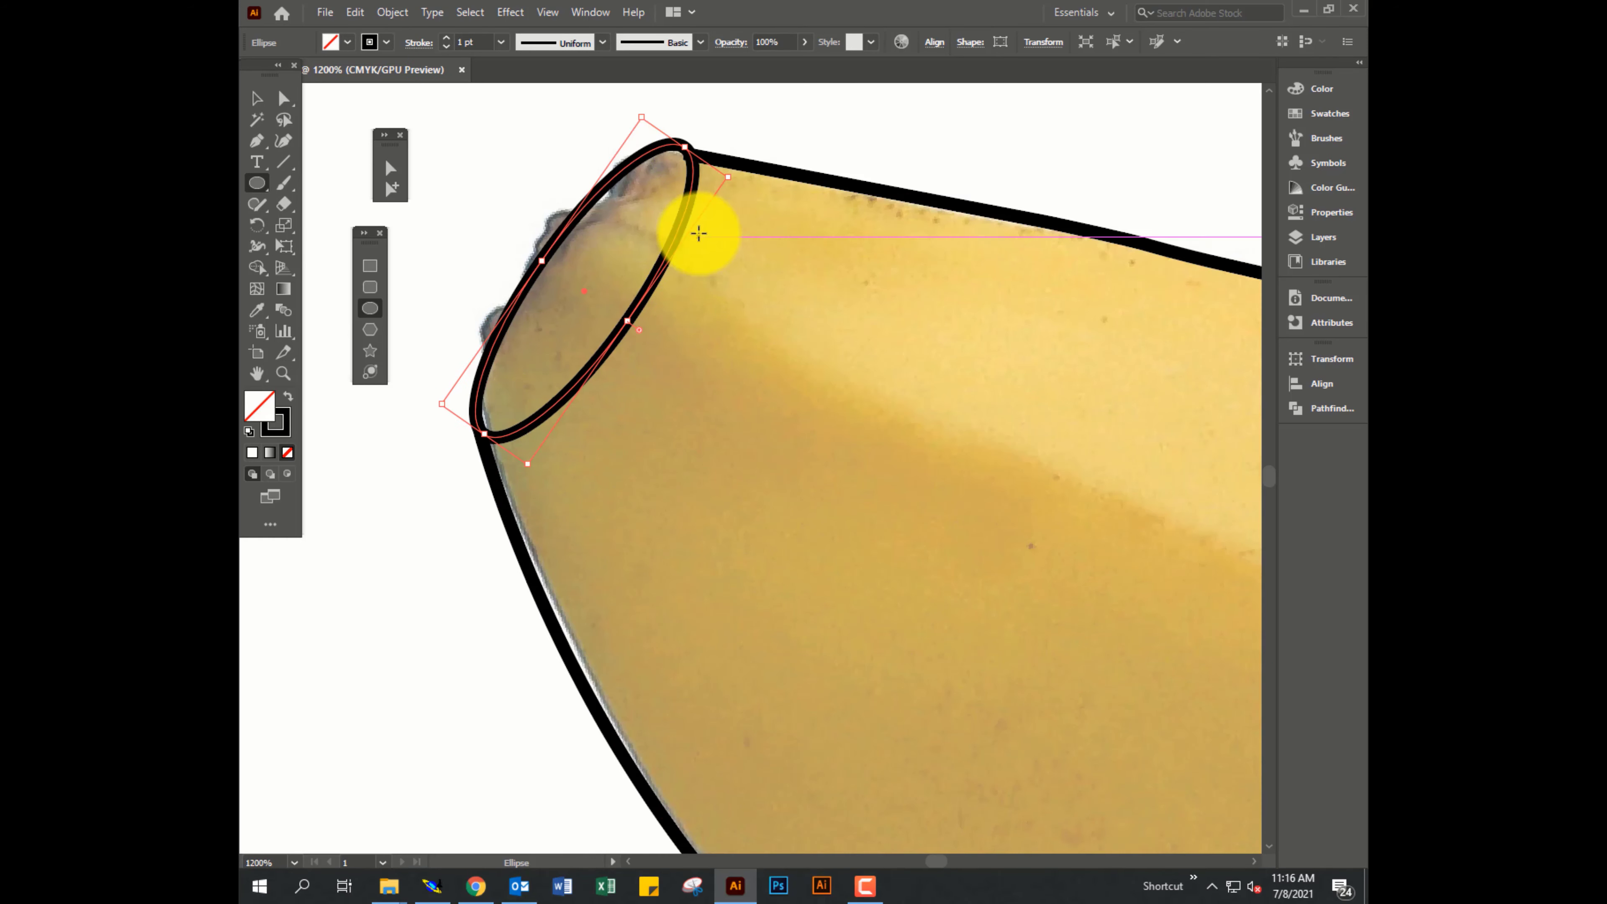
Draw a thin ellipse across the stem top and make it slightly taller.
{"action": "scroll", "coordinate": [656, 322], "scroll_direction": "down", "scroll_amount": 7}
{"action": "scroll", "coordinate": [846, 346], "scroll_direction": "up", "scroll_amount": 1}
{"action": "scroll", "coordinate": [845, 346], "scroll_direction": "up", "scroll_amount": 3}
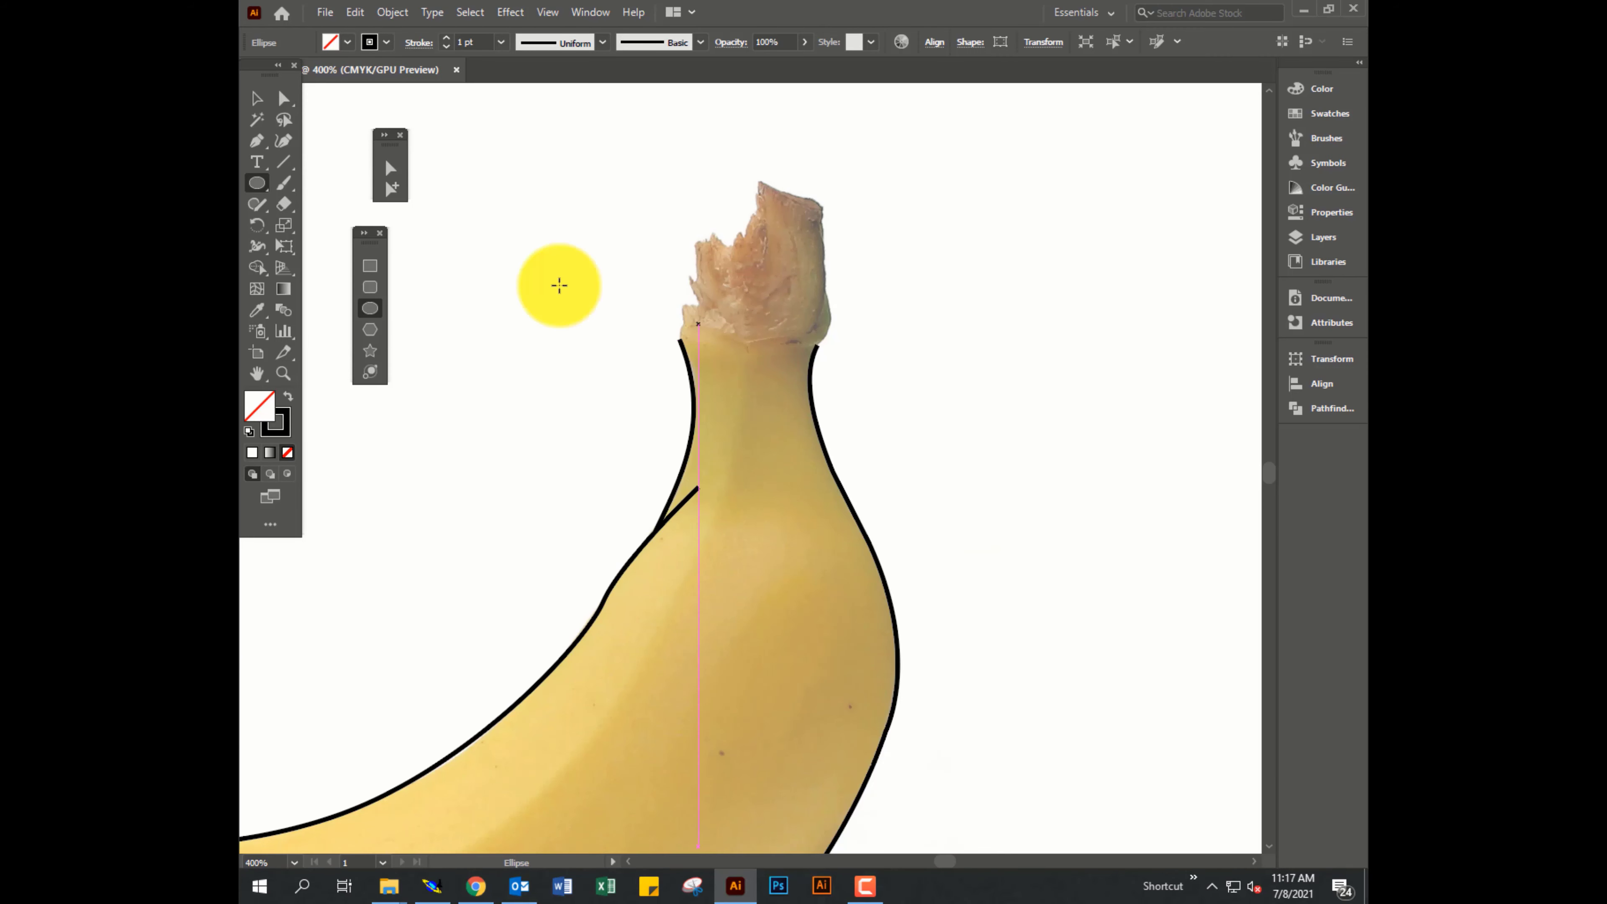
{"action": "mouse_move", "coordinate": [680, 342]}
{"action": "left_mouse_down"}
{"action": "mouse_move", "coordinate": [823, 347]}
{"action": "mouse_move", "coordinate": [770, 342]}
{"action": "mouse_move", "coordinate": [771, 360]}
{"action": "left_mouse_up"}
{"action": "scroll", "coordinate": [790, 354], "scroll_direction": "up", "scroll_amount": 1}
{"action": "key", "text": "v"}
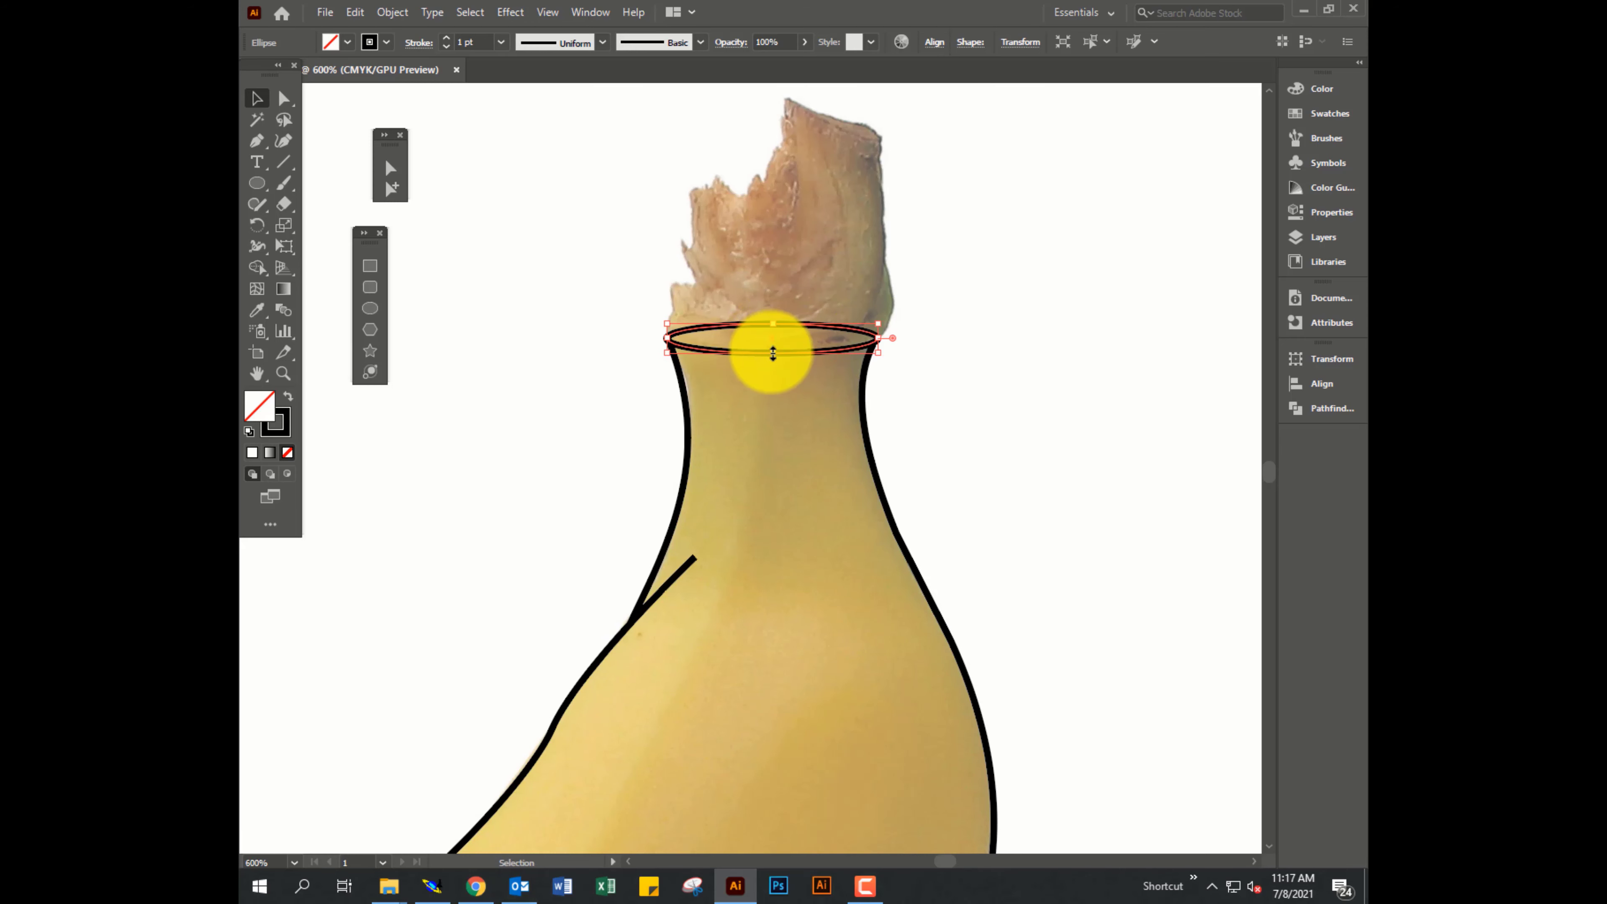
{"action": "left_click", "coordinate": [867, 386]}
{"action": "scroll", "coordinate": [843, 379], "scroll_direction": "down", "scroll_amount": 3}
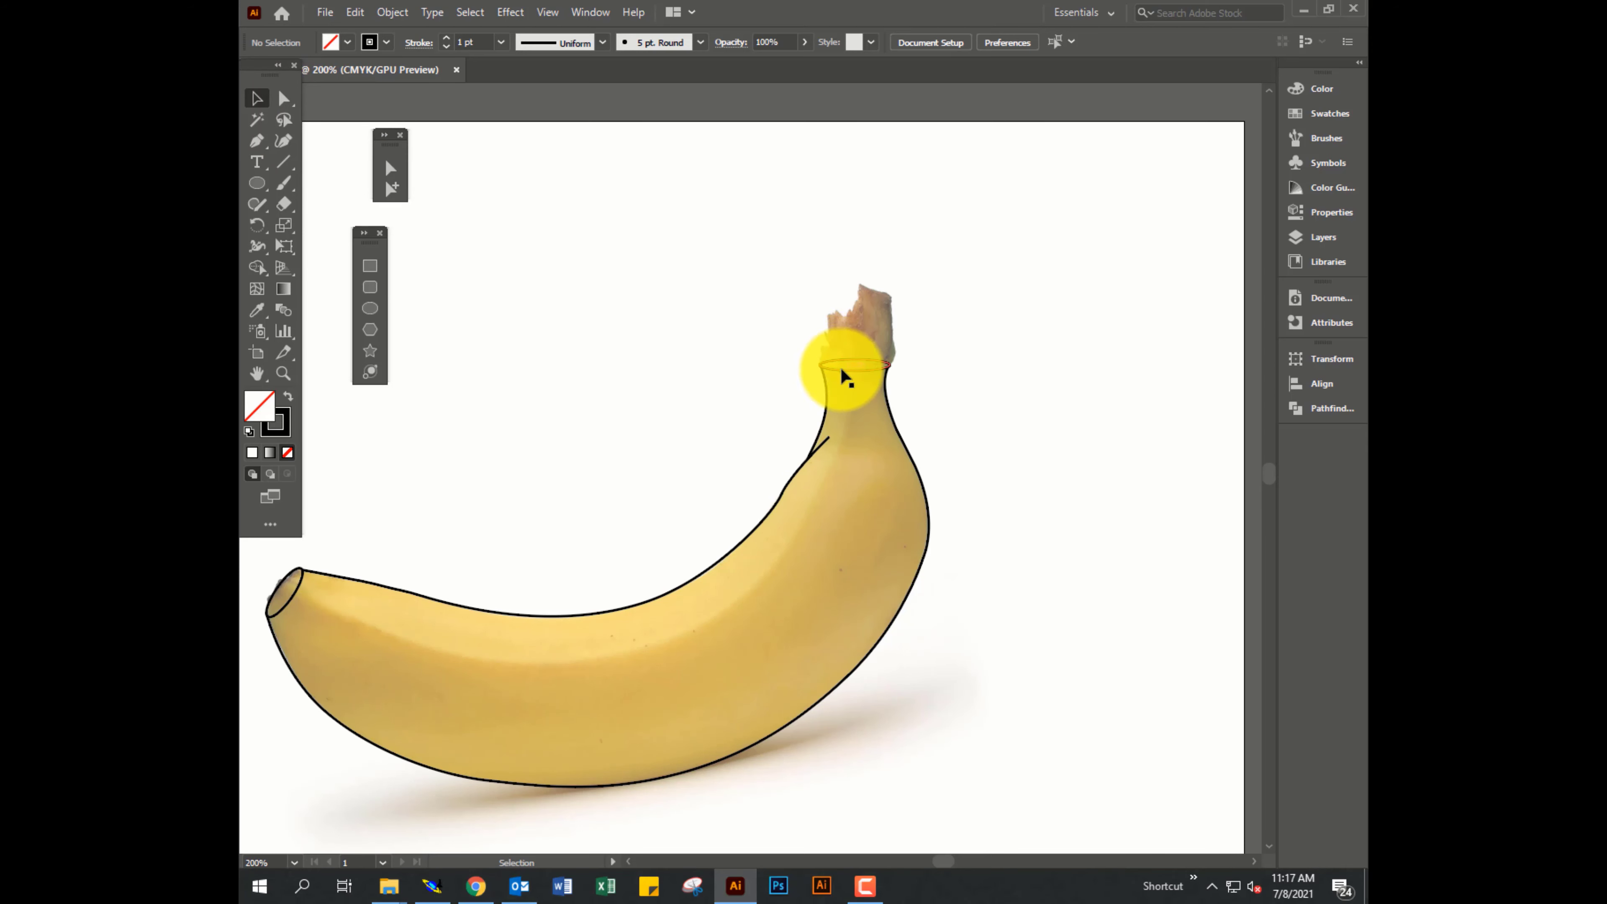
Thicken all outline paths to 3 pt and preview them without selection edges.
{"action": "left_click", "coordinate": [844, 376]}
{"action": "key", "text": "ctrl+F10"}
{"action": "key", "text": "ctrl+a"}
{"action": "left_click", "coordinate": [1139, 458]}
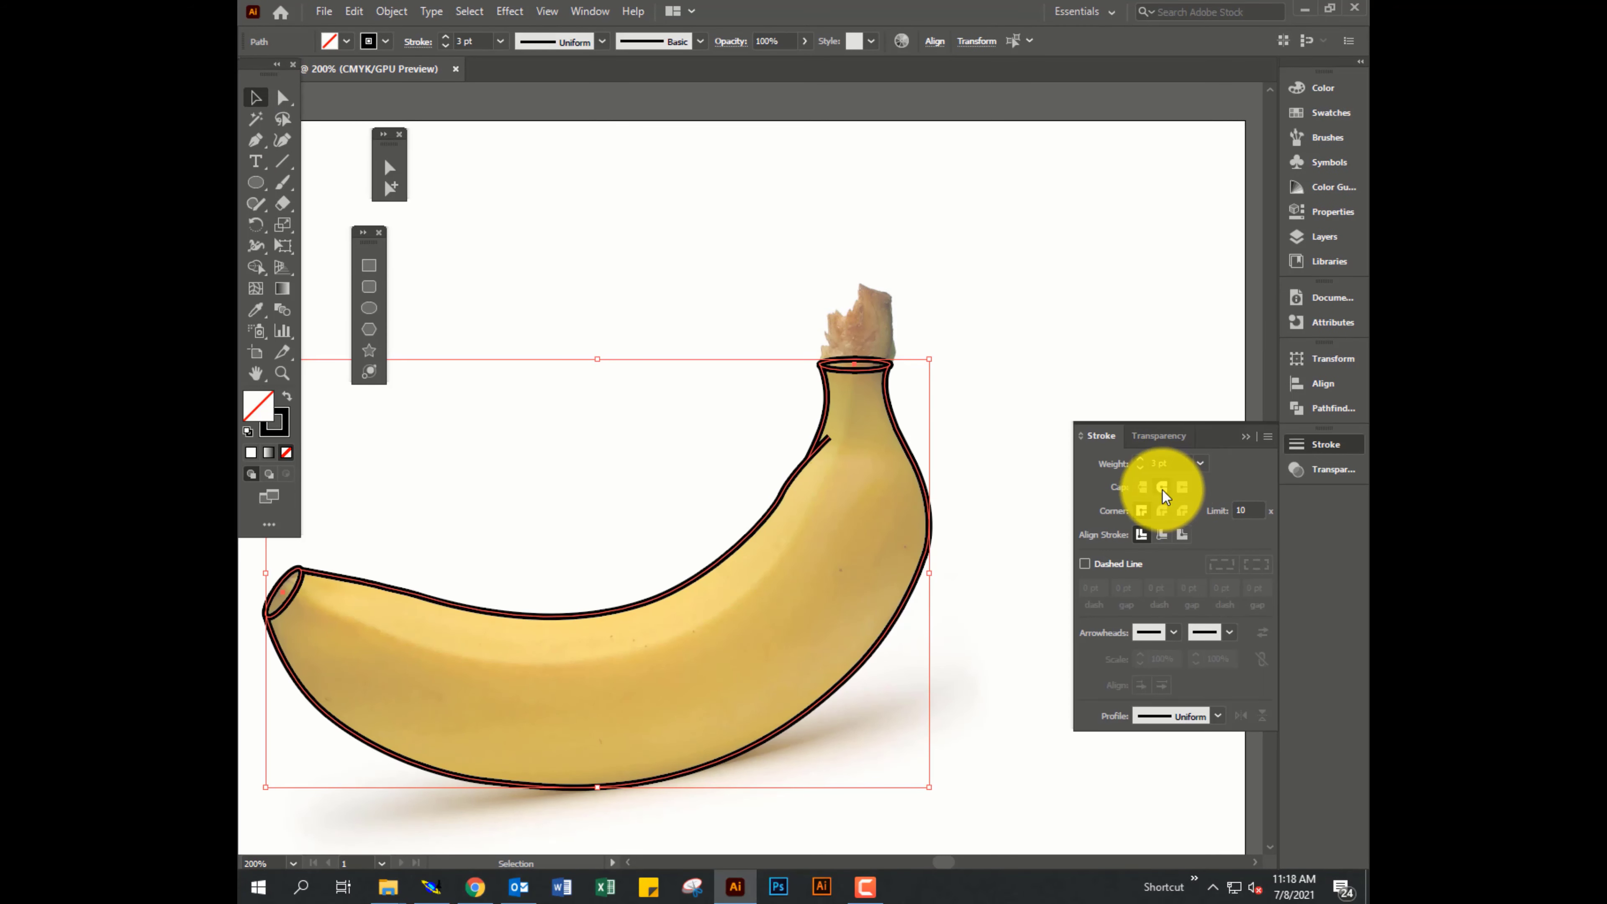
{"action": "key", "text": "ctrl+h"}
{"action": "left_click", "coordinate": [1008, 502]}
{"action": "left_click", "coordinate": [1245, 437]}
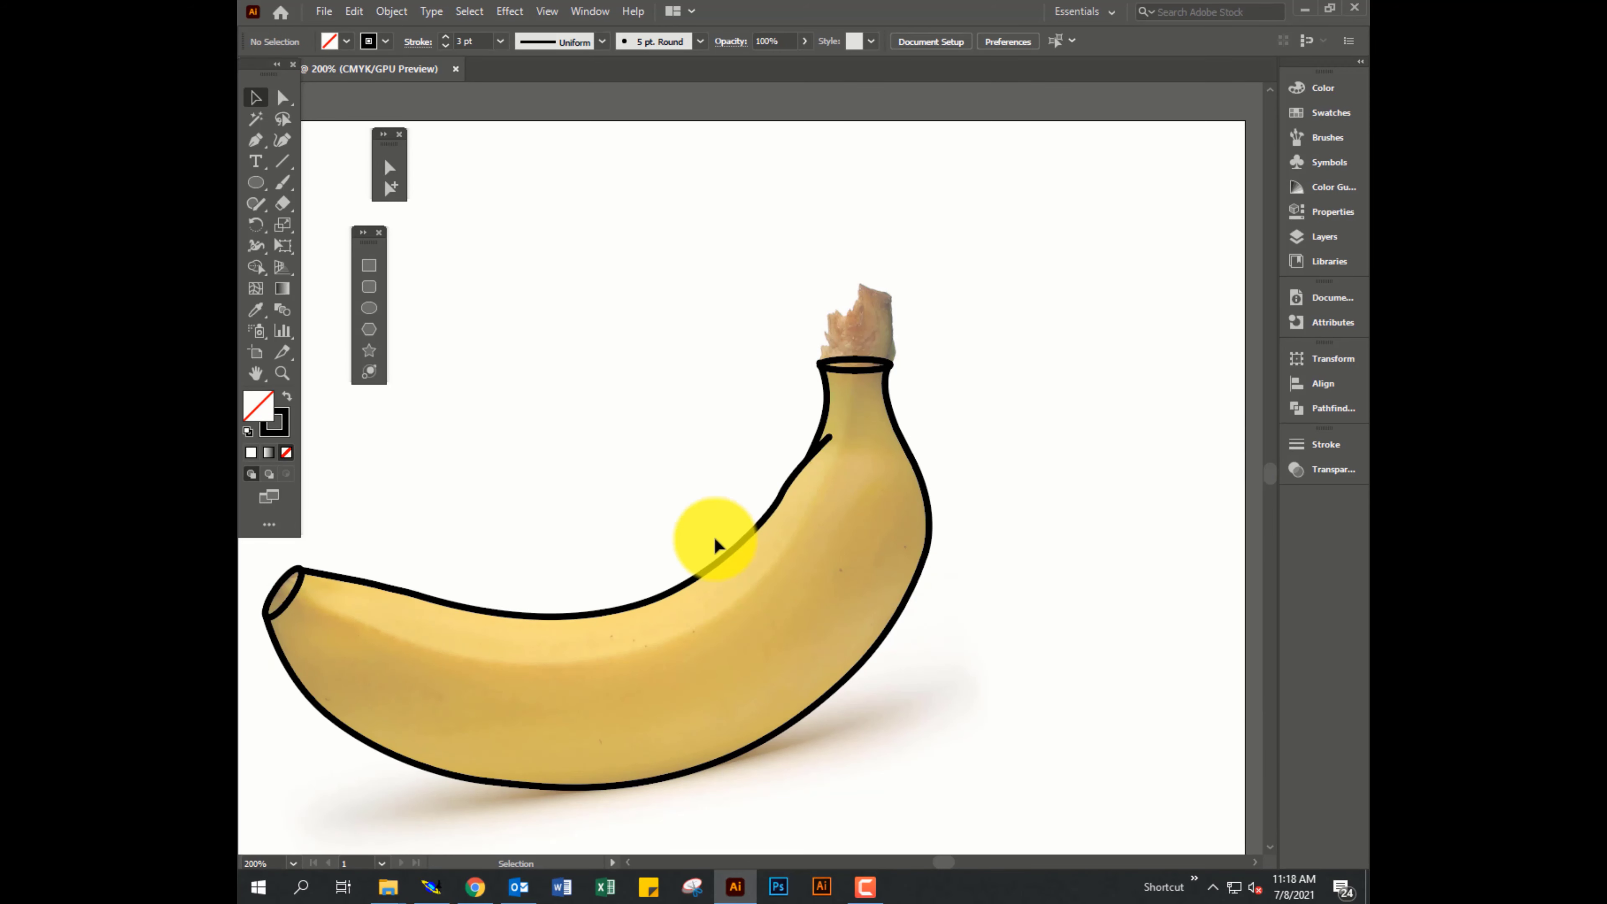
{"action": "mouse_move", "coordinate": [670, 584]}
{"action": "left_mouse_down"}
{"action": "mouse_move", "coordinate": [829, 475]}
{"action": "mouse_move", "coordinate": [782, 477]}
{"action": "left_mouse_up"}
{"action": "key", "text": "ctrl+minus"}
Merge the overlapping outline regions at the banana's neck with the Shape Builder.
{"action": "key", "text": "ctrl+a"}
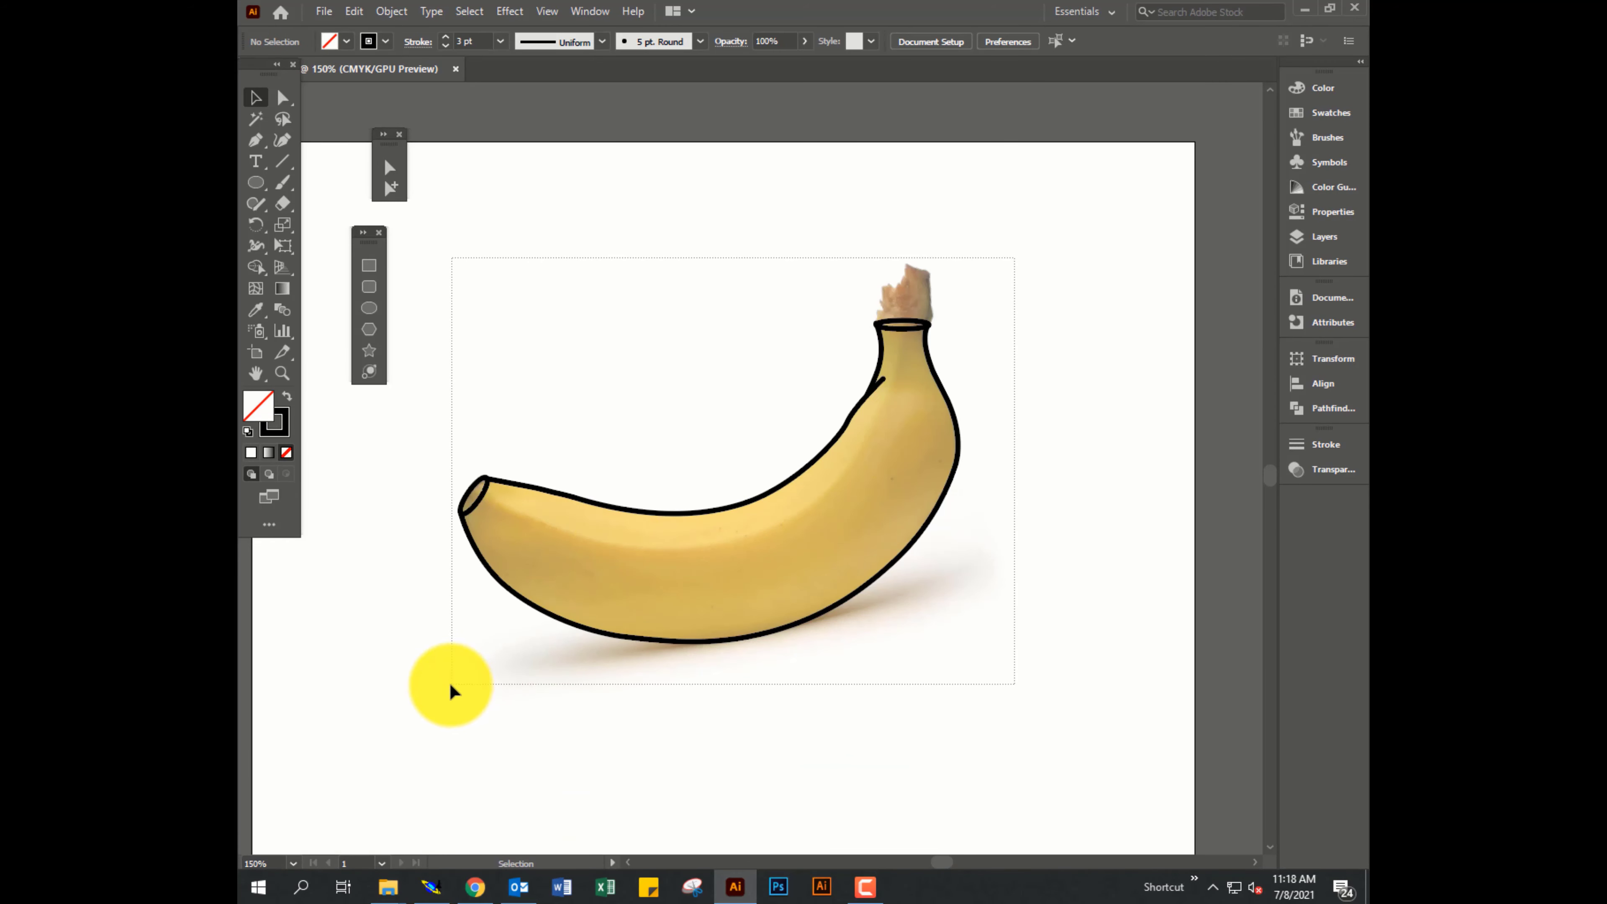
{"action": "left_click", "coordinate": [255, 267]}
{"action": "key", "text": "ctrl+plus"}
{"action": "key", "text": "ctrl+plus"}
{"action": "key", "text": "ctrl+plus"}
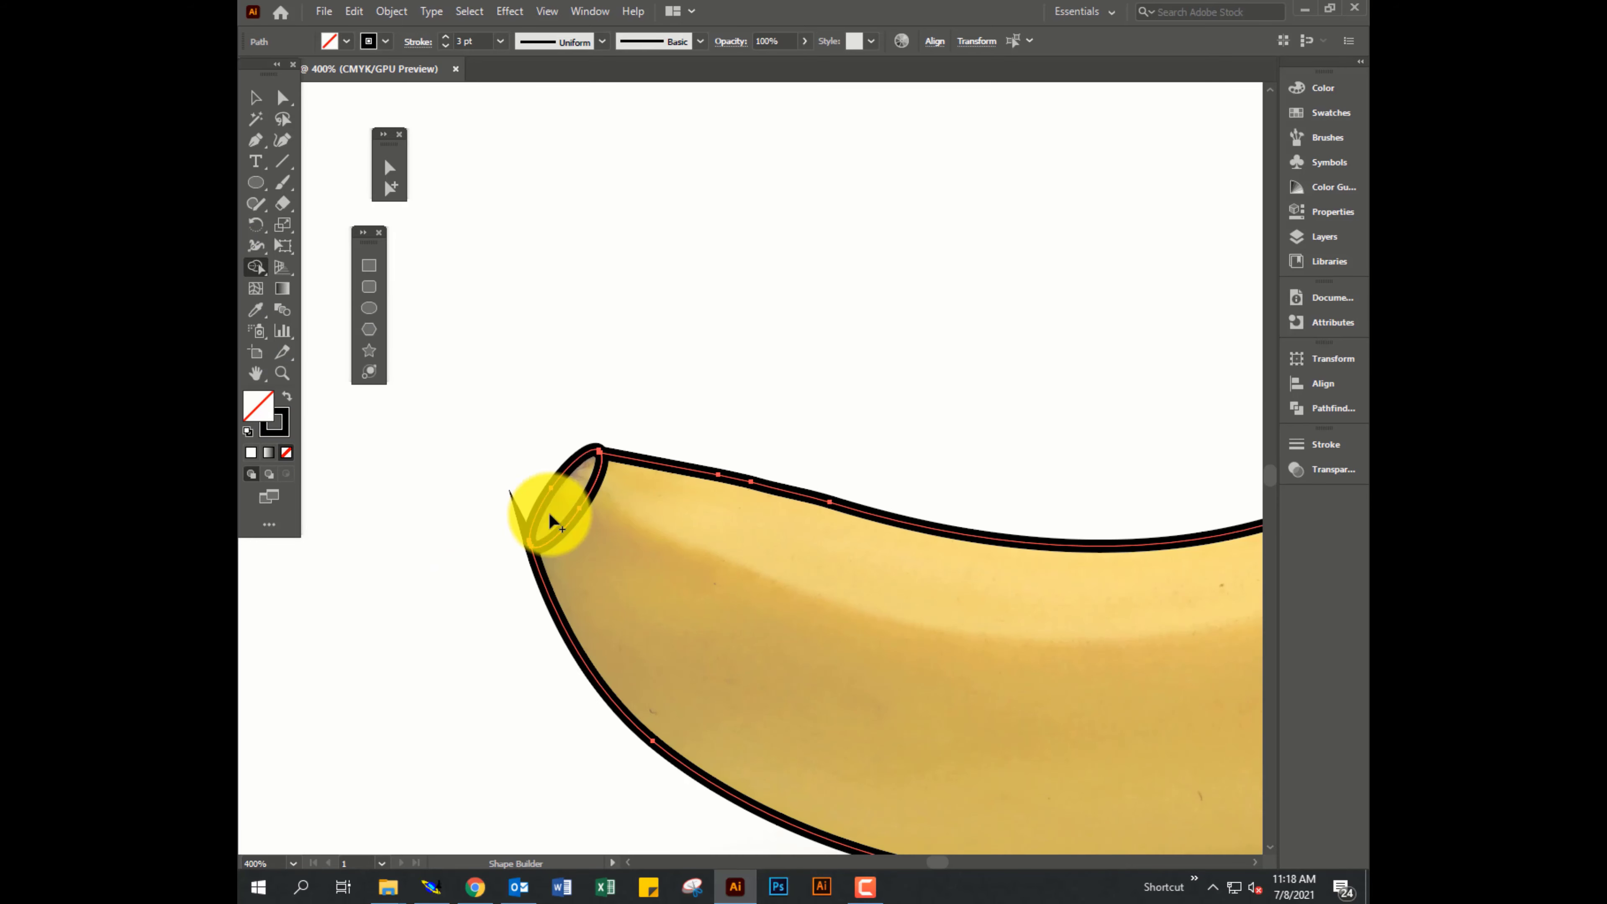
{"action": "mouse_move", "coordinate": [549, 513]}
{"action": "left_mouse_down"}
{"action": "mouse_move", "coordinate": [845, 515]}
{"action": "mouse_move", "coordinate": [516, 679]}
{"action": "left_mouse_up"}
{"action": "left_click", "coordinate": [389, 167]}
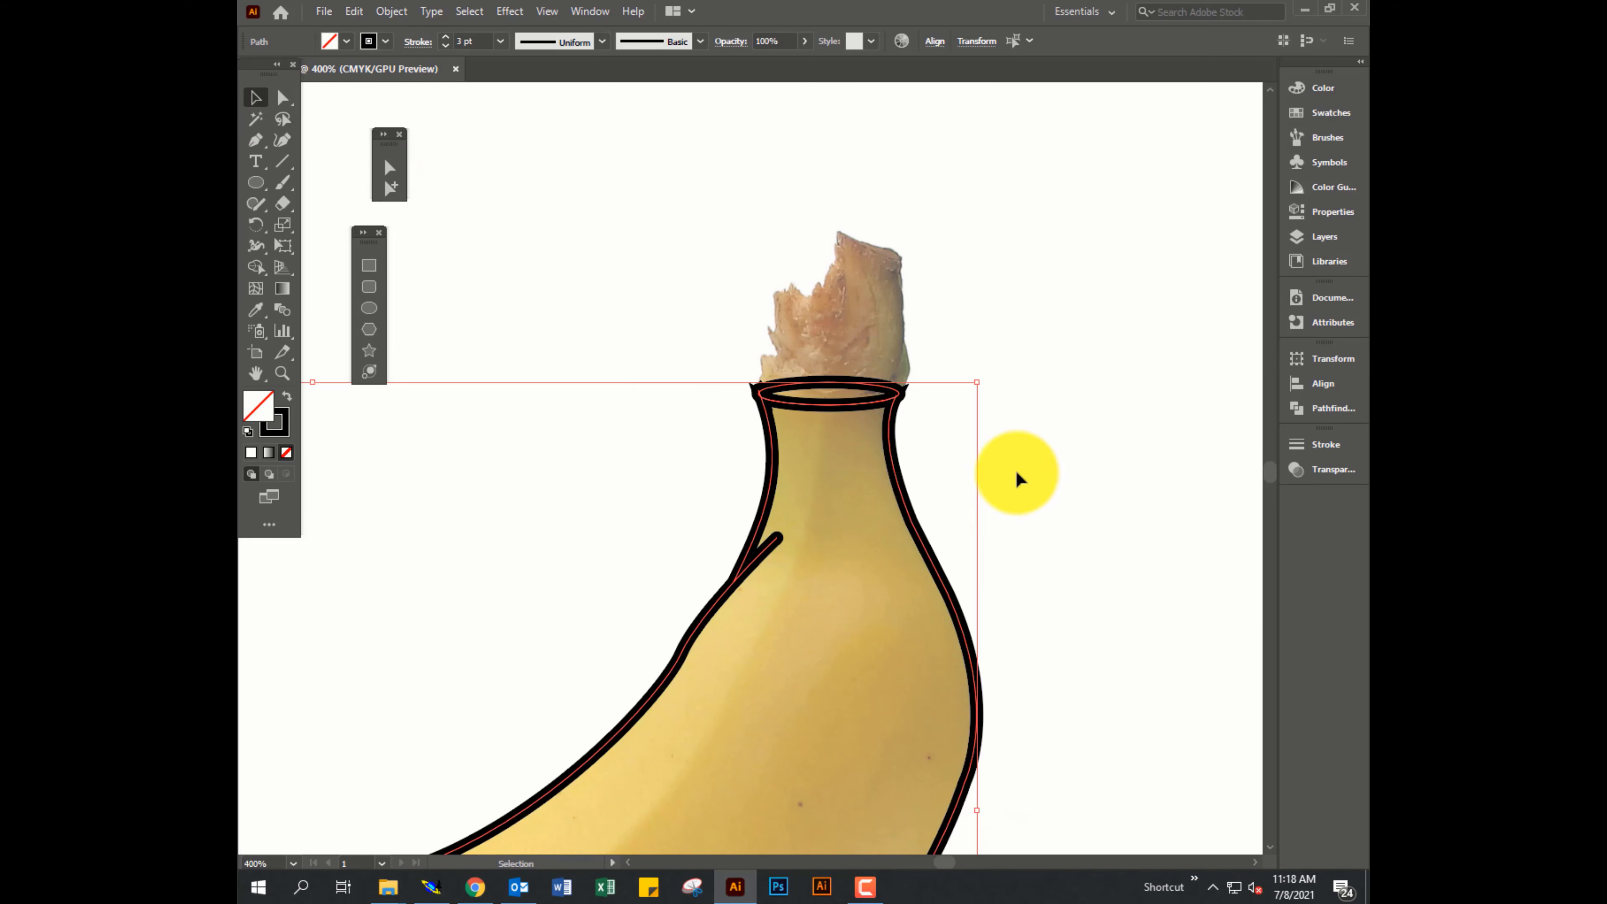
Temporarily hide the neck ellipse and outline pieces, then show them all again.
{"action": "left_click", "coordinate": [1018, 473]}
{"action": "left_click", "coordinate": [829, 387]}
{"action": "left_click", "coordinate": [392, 11]}
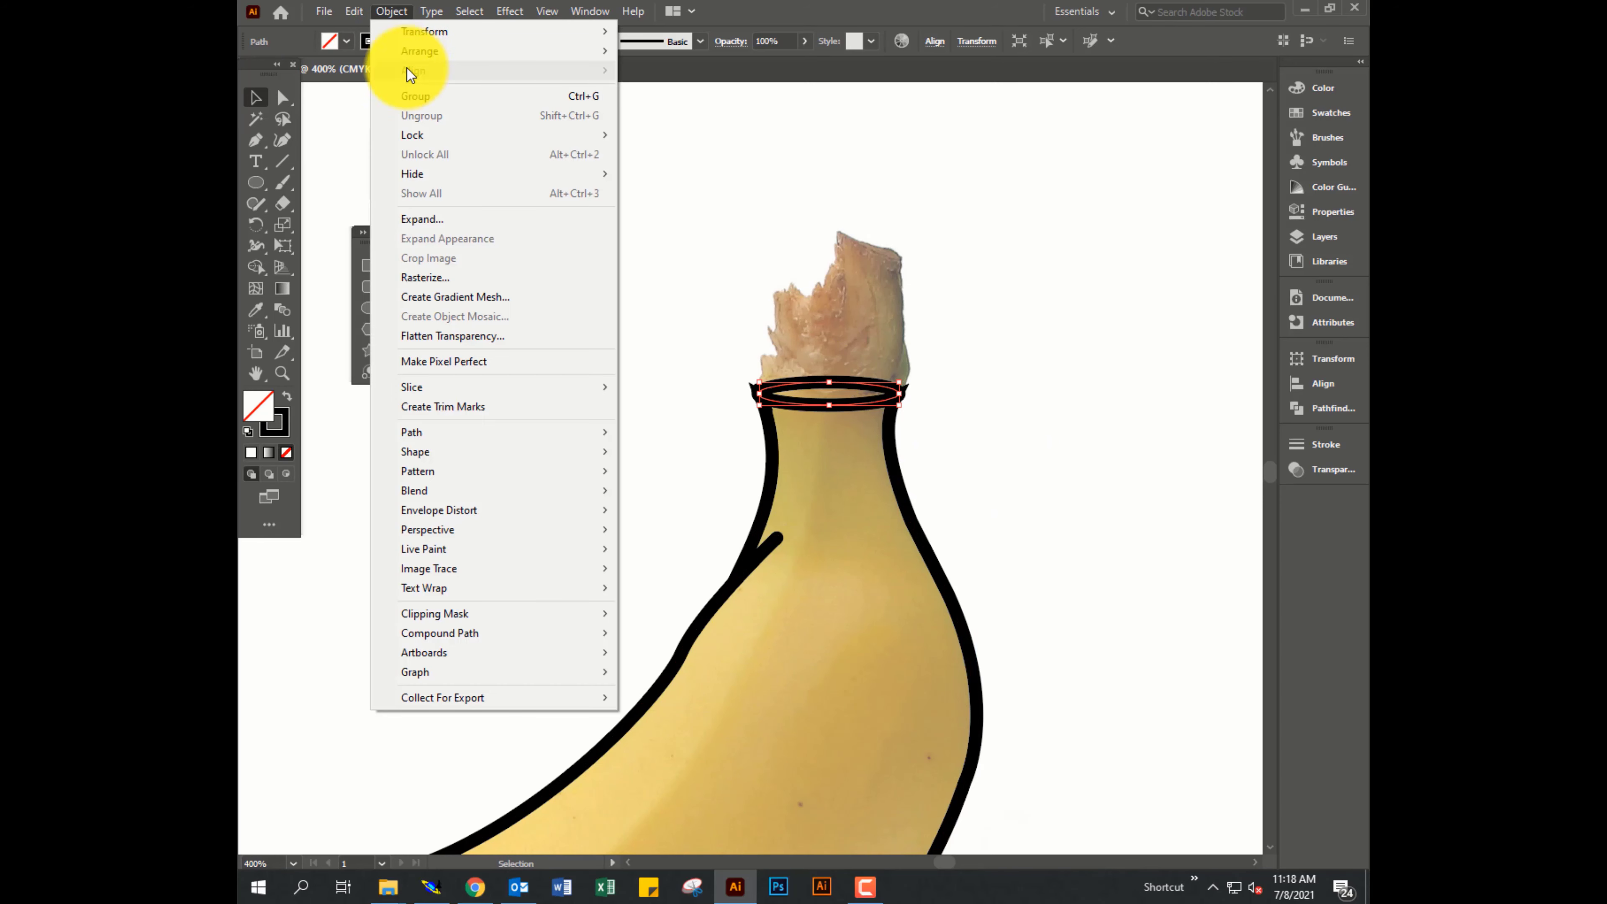
{"action": "left_click", "coordinate": [664, 174]}
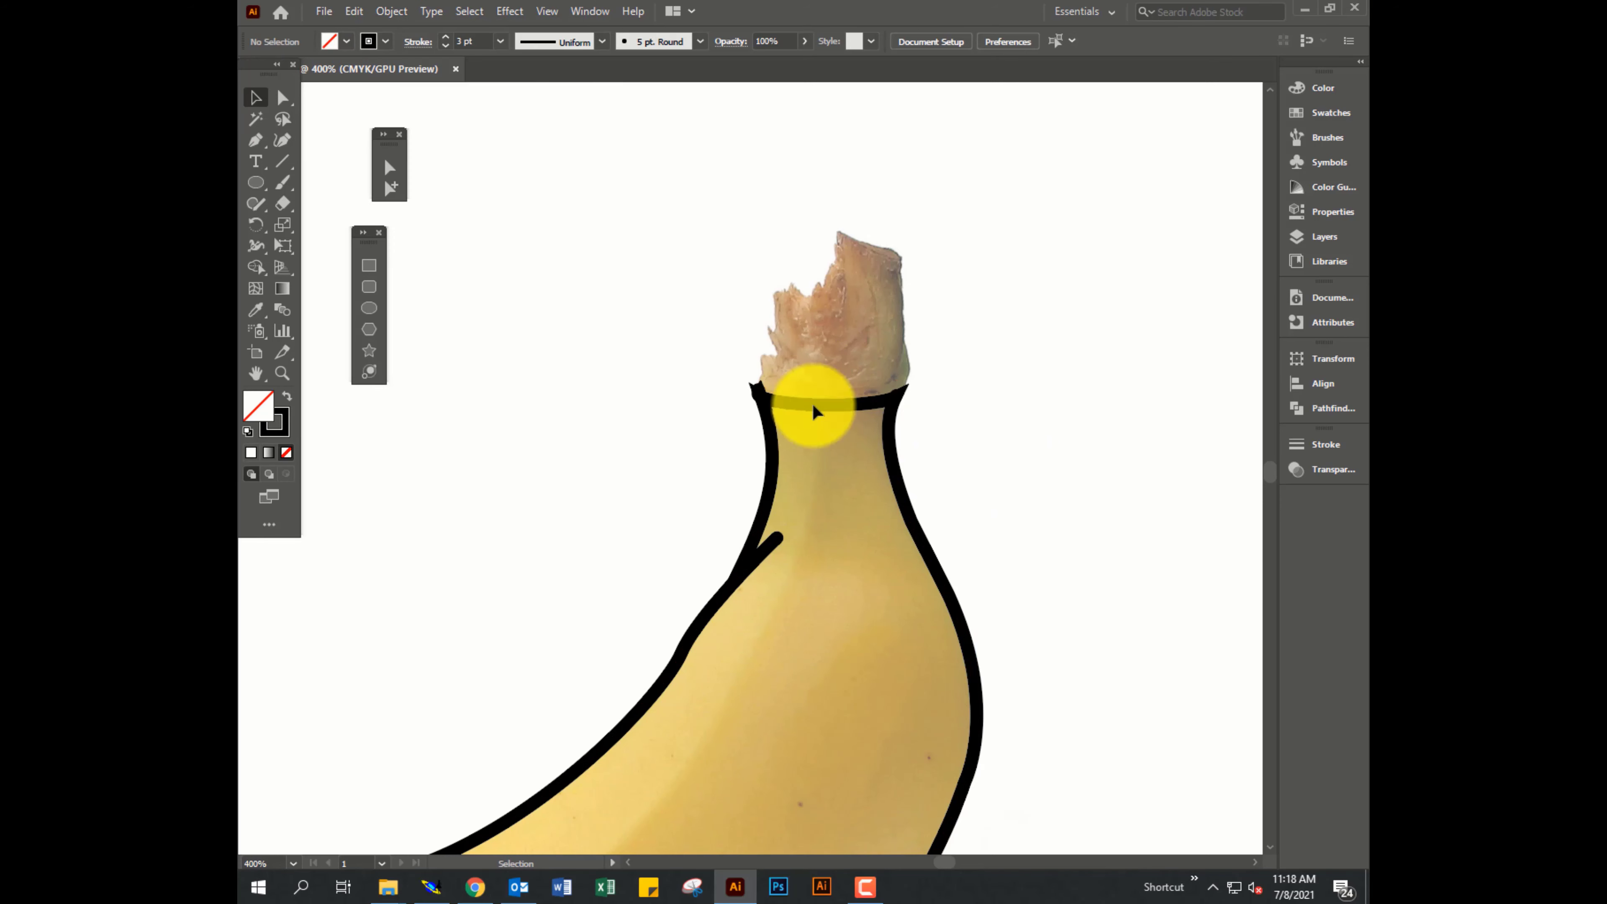
{"action": "left_click", "coordinate": [848, 412]}
{"action": "key", "text": "ctrl+3"}
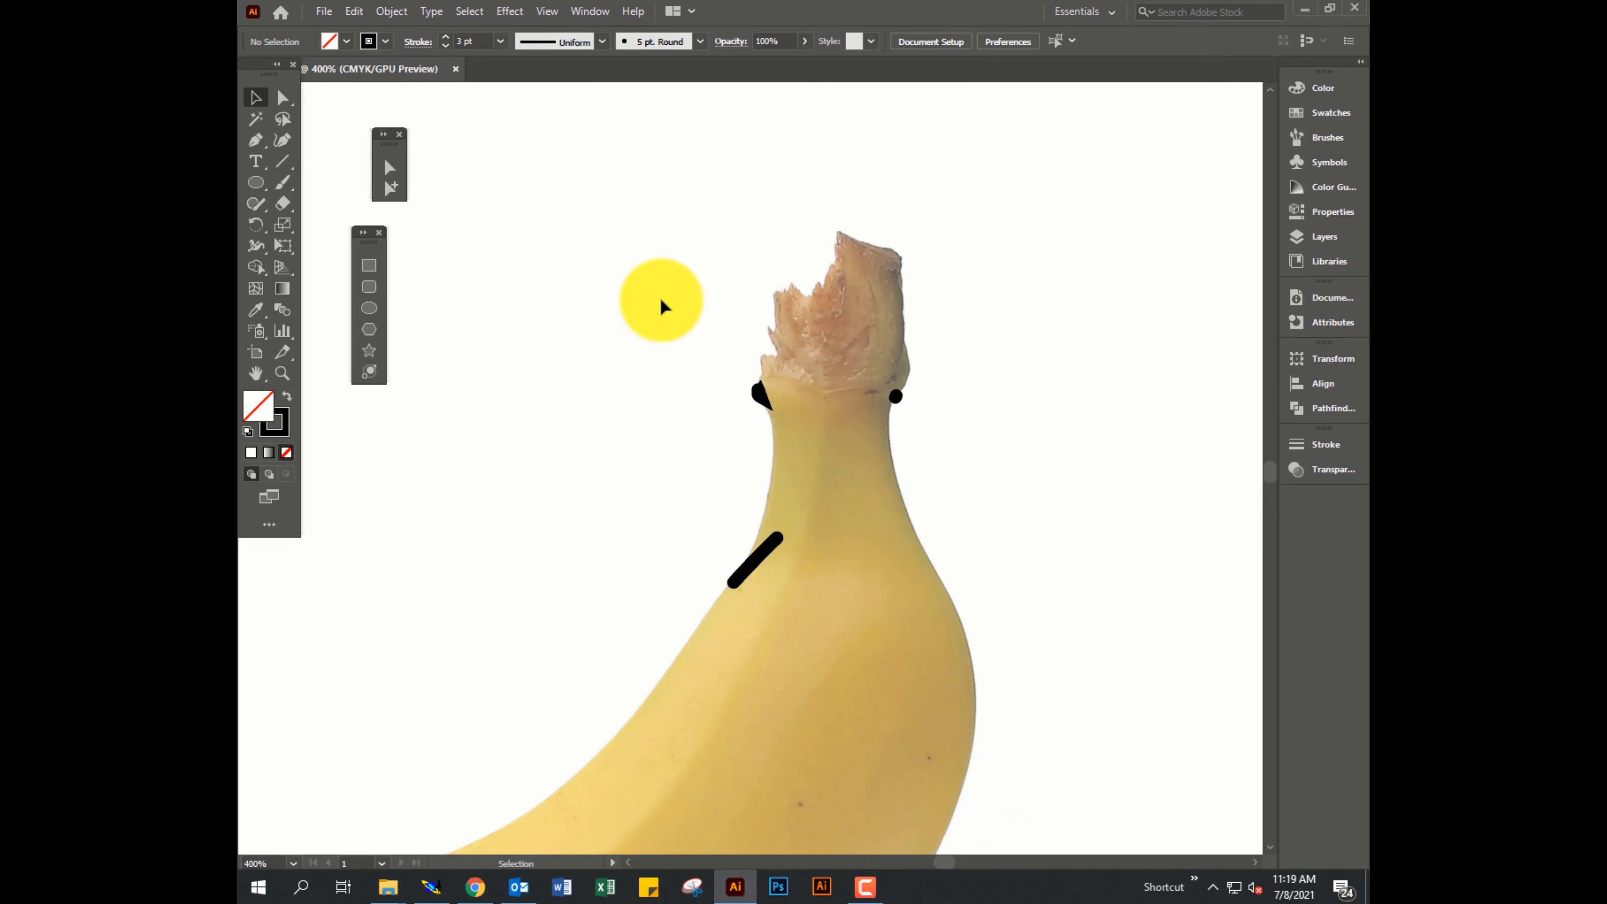
{"action": "key", "text": "ctrl+a"}
{"action": "key", "text": "ctrl+3"}
{"action": "left_click_drag", "start_coordinate": [940, 499], "coordinate": [1111, 353]}
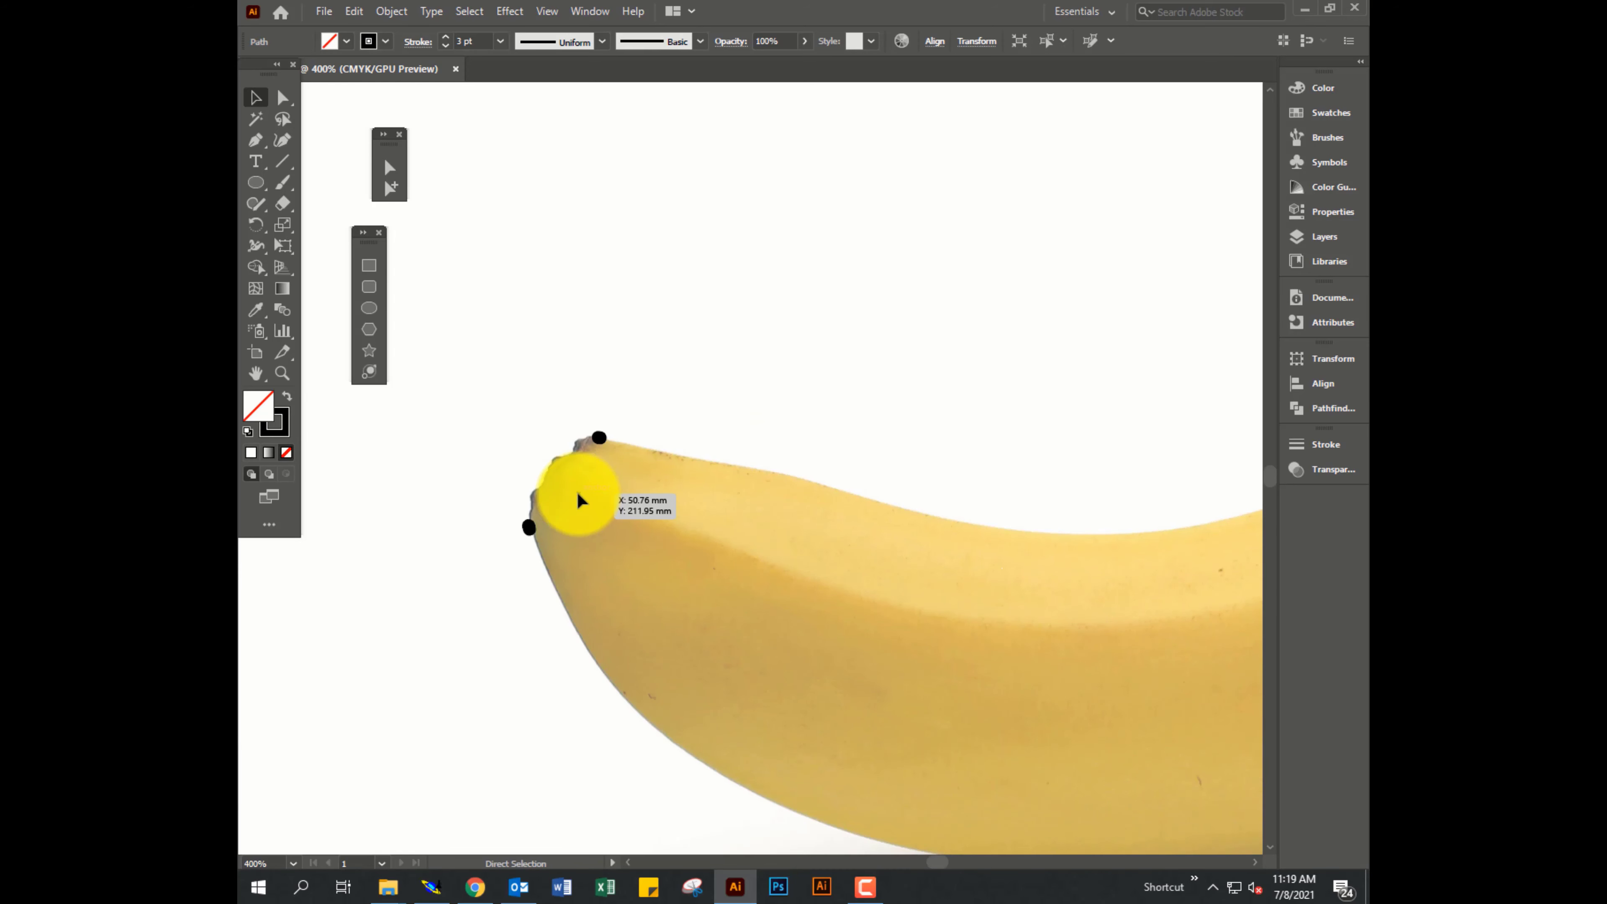
{"action": "key", "text": "ctrl+alt+3"}
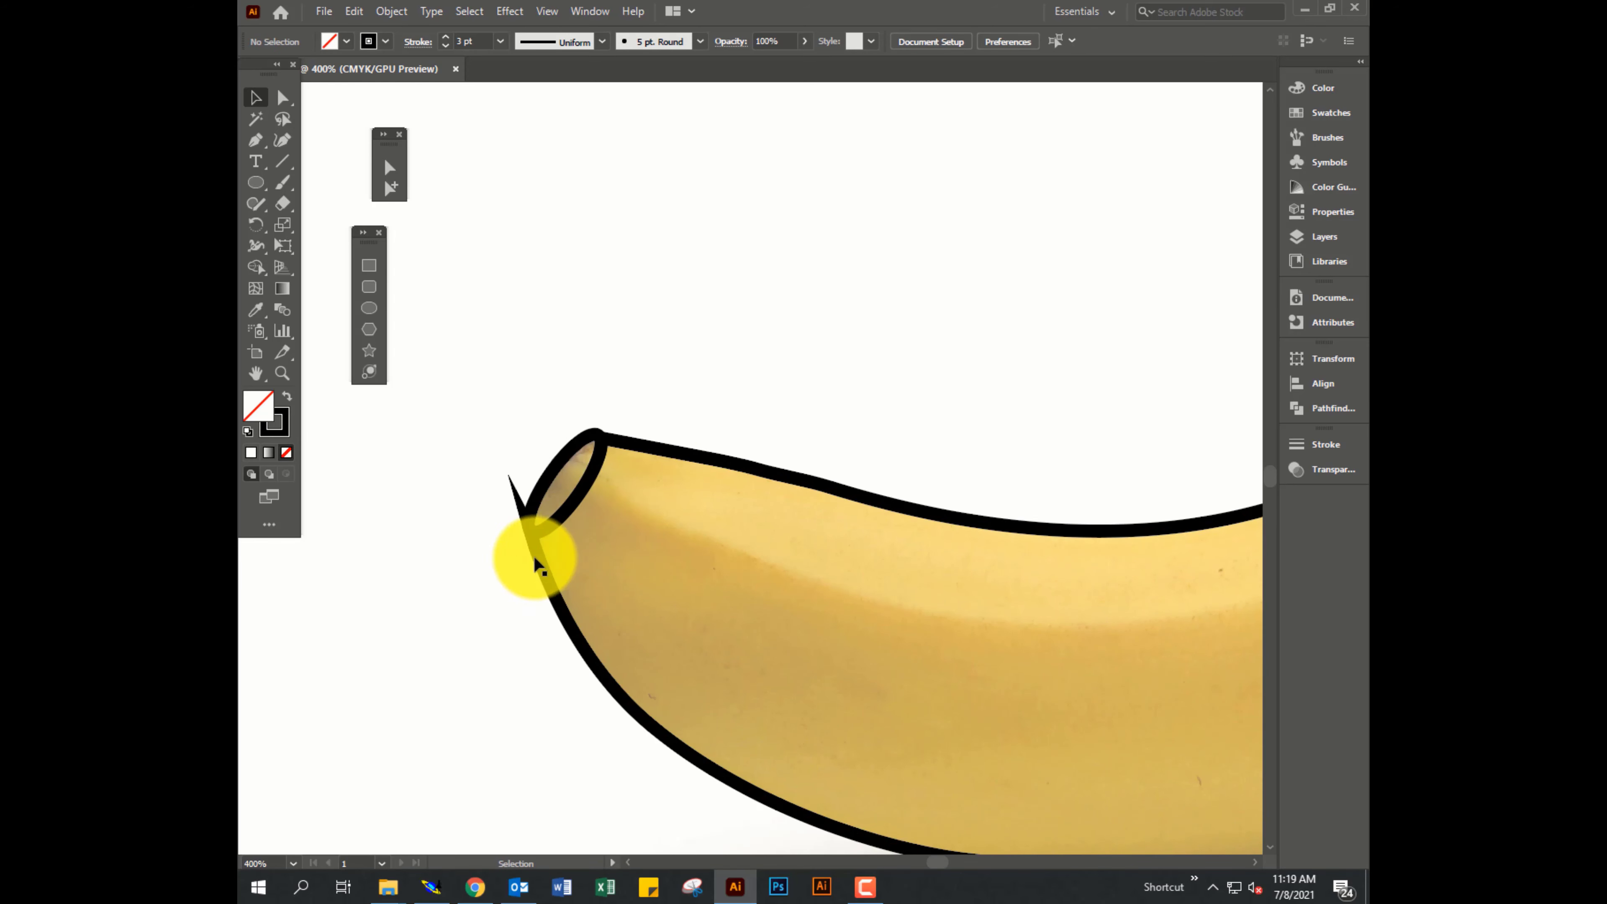
Give the black outline Round Join corners and zoom out to the whole banana.
{"action": "left_click", "coordinate": [529, 570]}
{"action": "left_click", "coordinate": [1325, 446]}
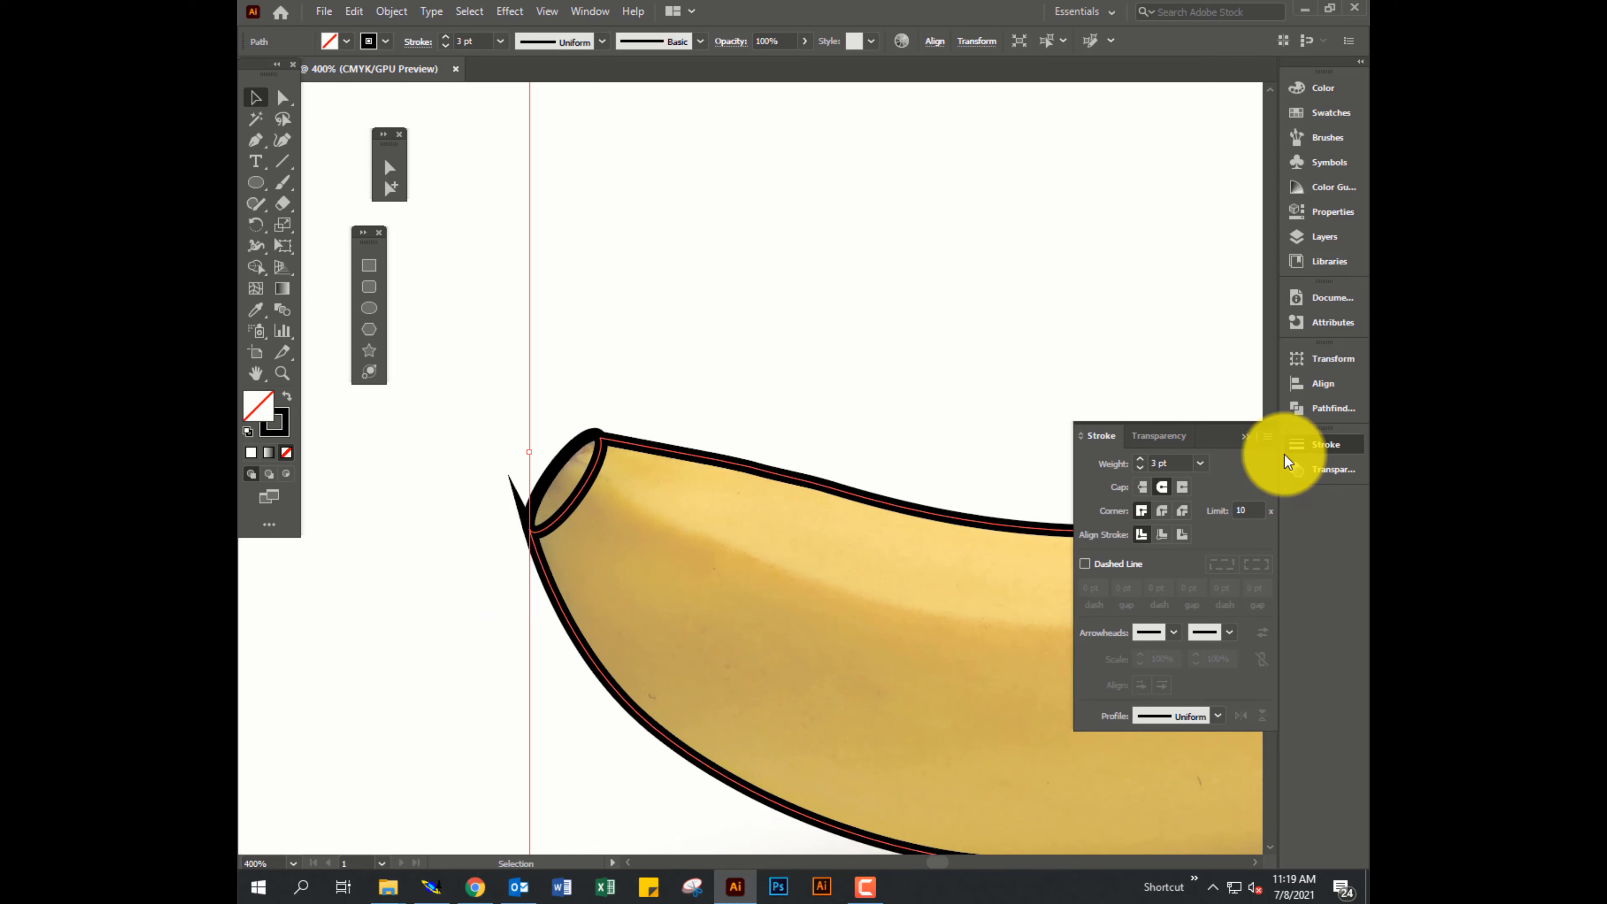
{"action": "left_click", "coordinate": [1161, 510]}
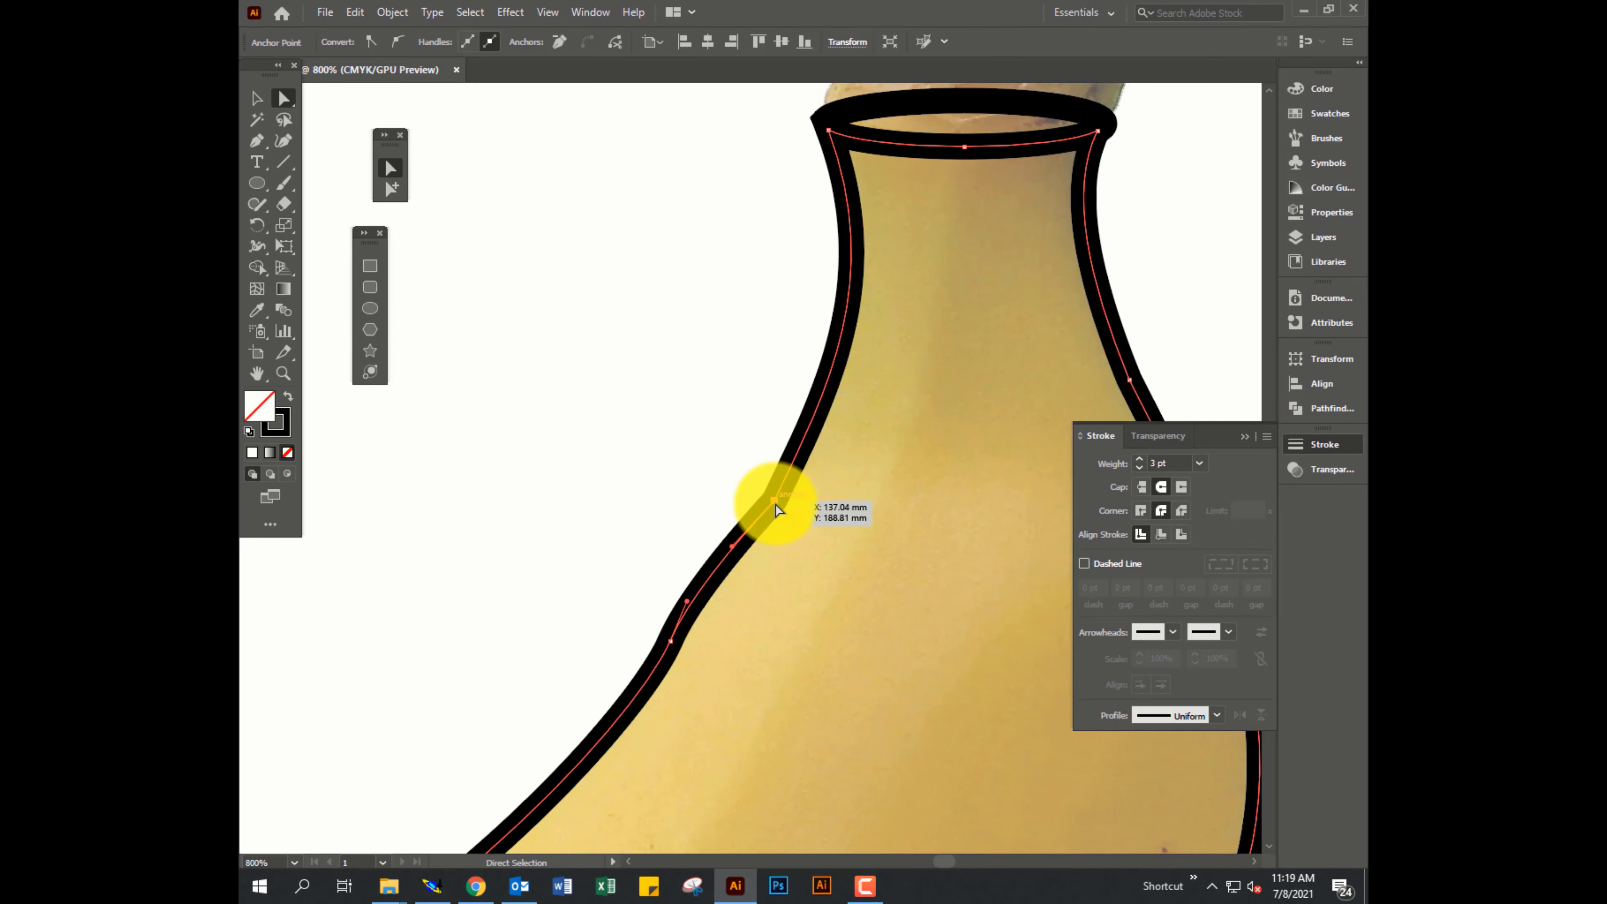
{"action": "left_click", "coordinate": [733, 543]}
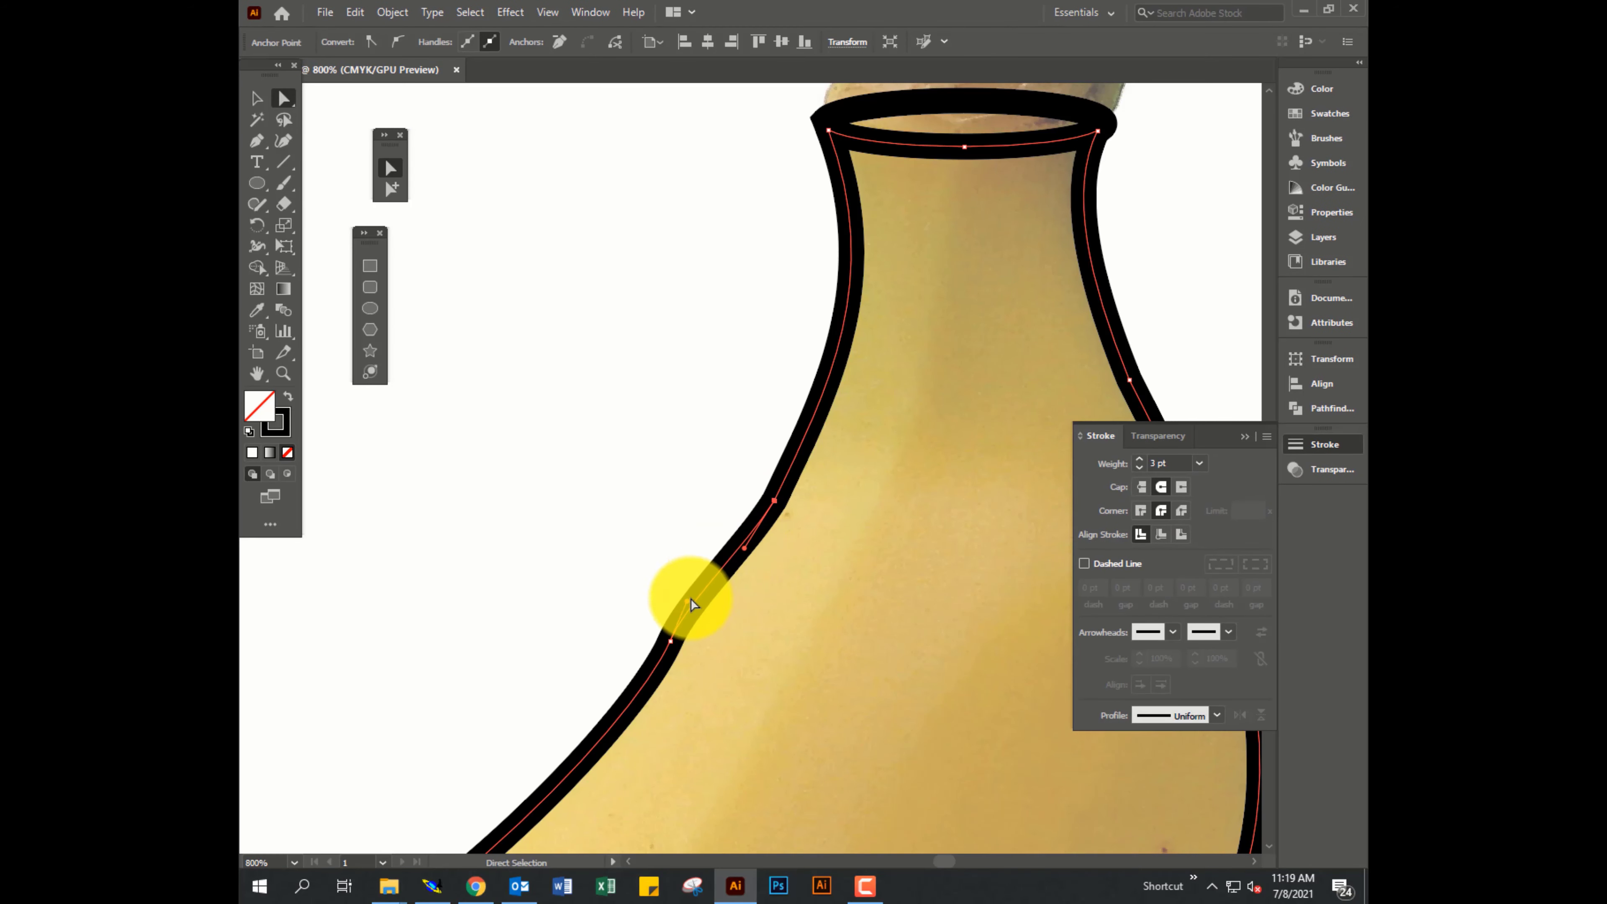
{"action": "key", "text": "ctrl+minus"}
{"action": "key", "text": "ctrl+minus"}
{"action": "key", "text": "ctrl+minus"}
{"action": "left_click_drag", "start_coordinate": [656, 675], "coordinate": [948, 404]}
{"action": "key", "text": "ctrl+minus"}
{"action": "key", "text": "ctrl+minus"}
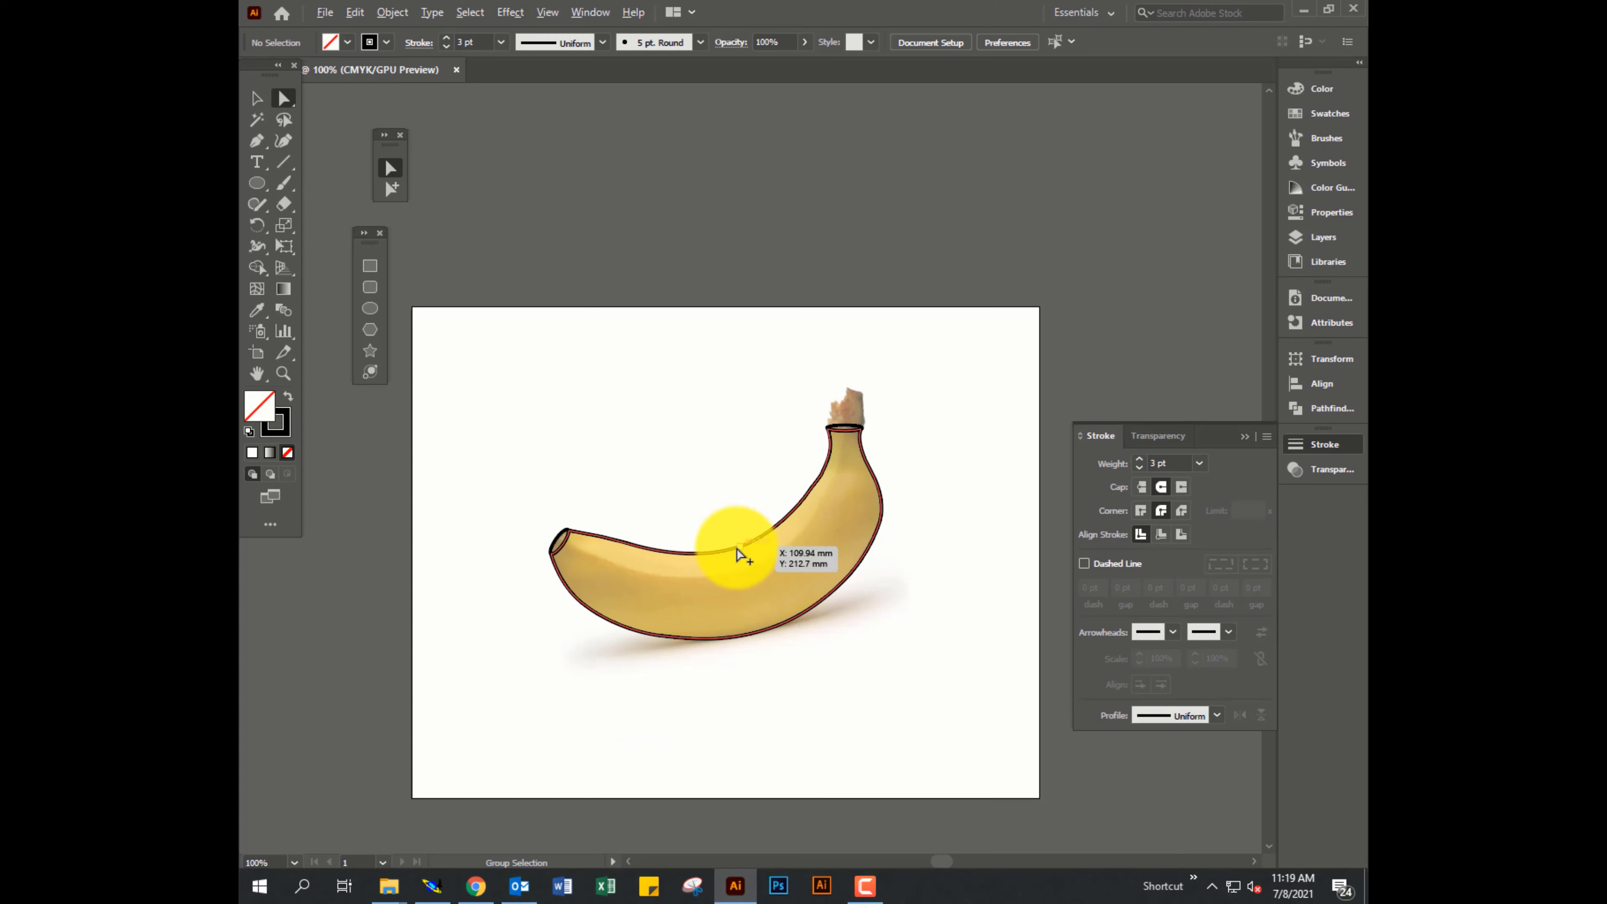
{"action": "key", "text": "F7"}
Create a new layer named 'Color' above Layer 1.
{"action": "left_click", "coordinate": [1170, 127]}
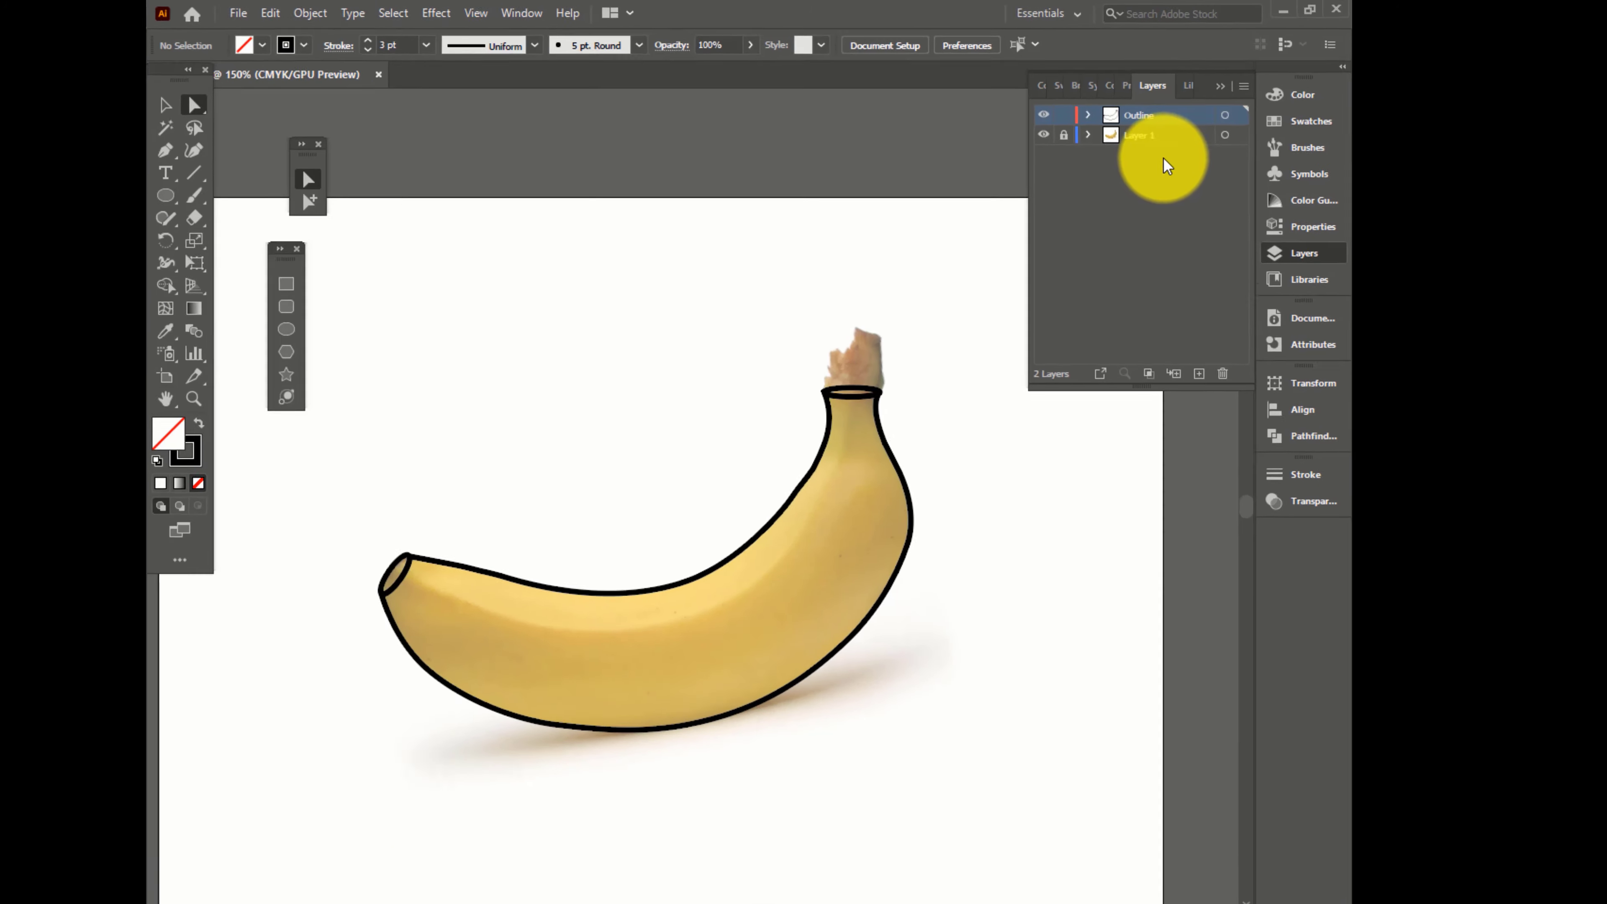
{"action": "left_click", "coordinate": [1225, 350]}
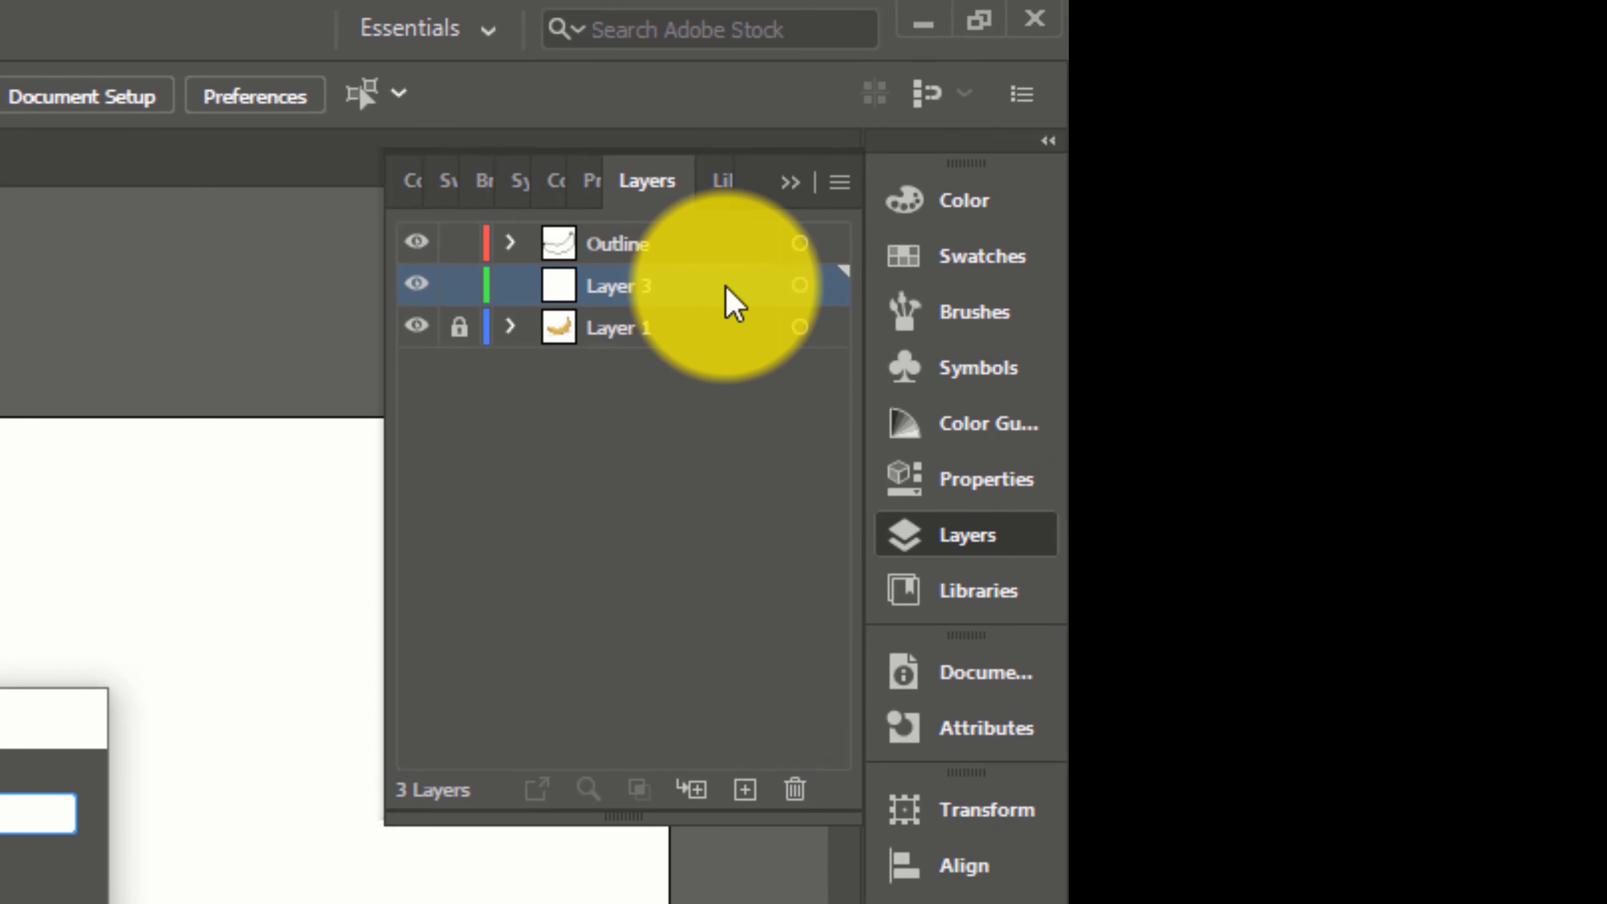
{"action": "type", "text": "Color"}
{"action": "key", "text": "Return"}
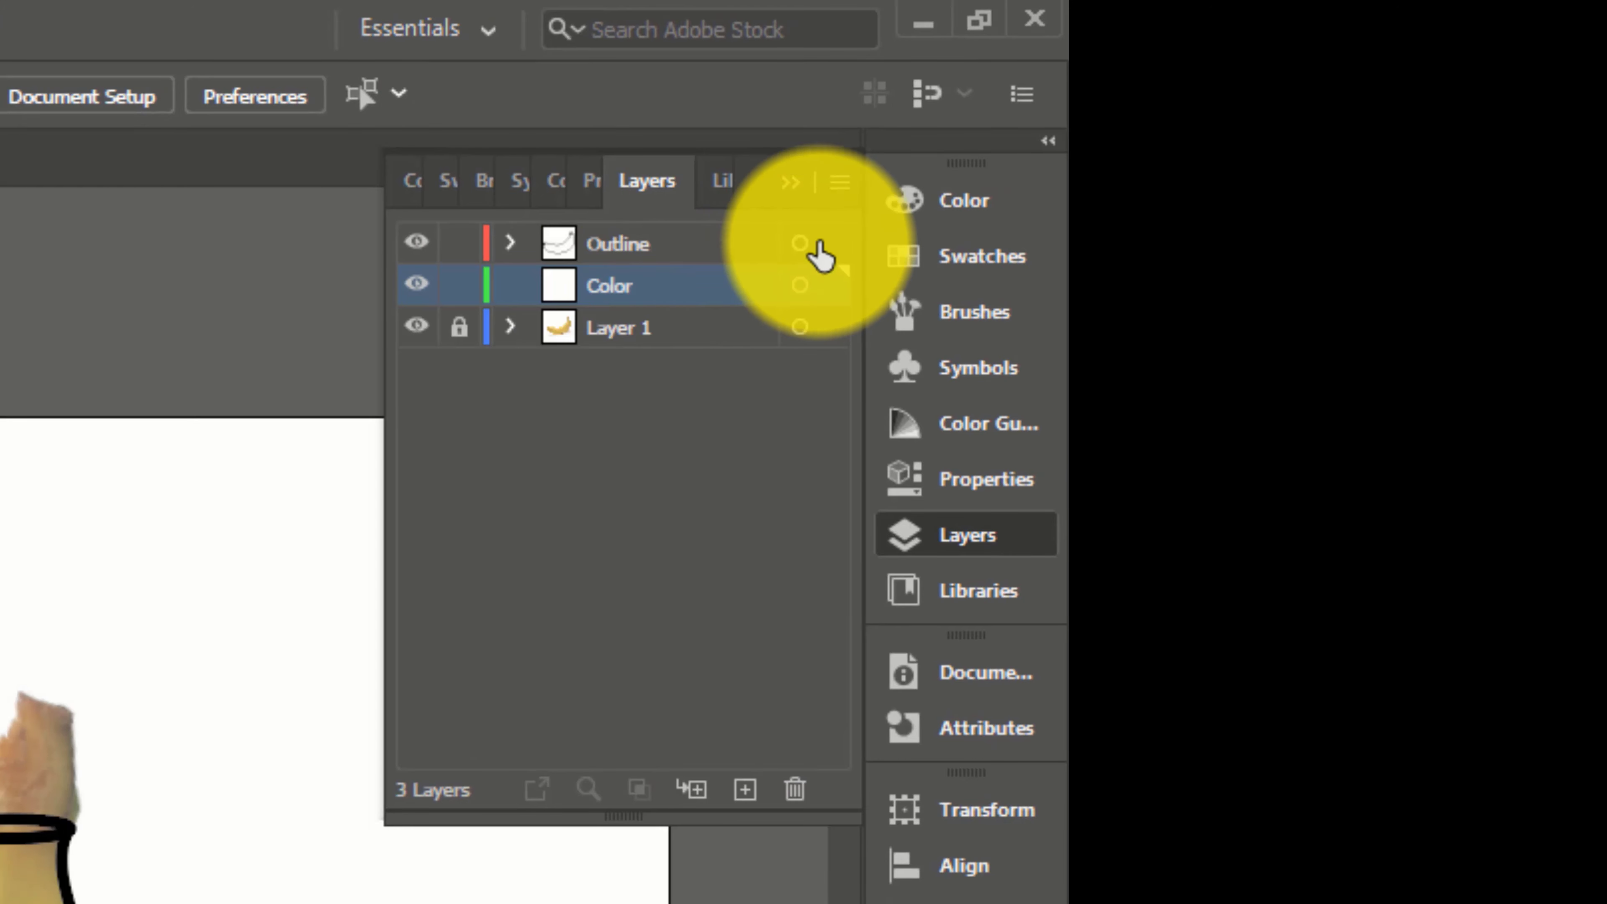
Copy the outline shape onto the Color layer, filled golden yellow with no stroke.
{"action": "left_click", "coordinate": [826, 243]}
{"action": "left_click_drag", "start_coordinate": [827, 245], "coordinate": [827, 286]}
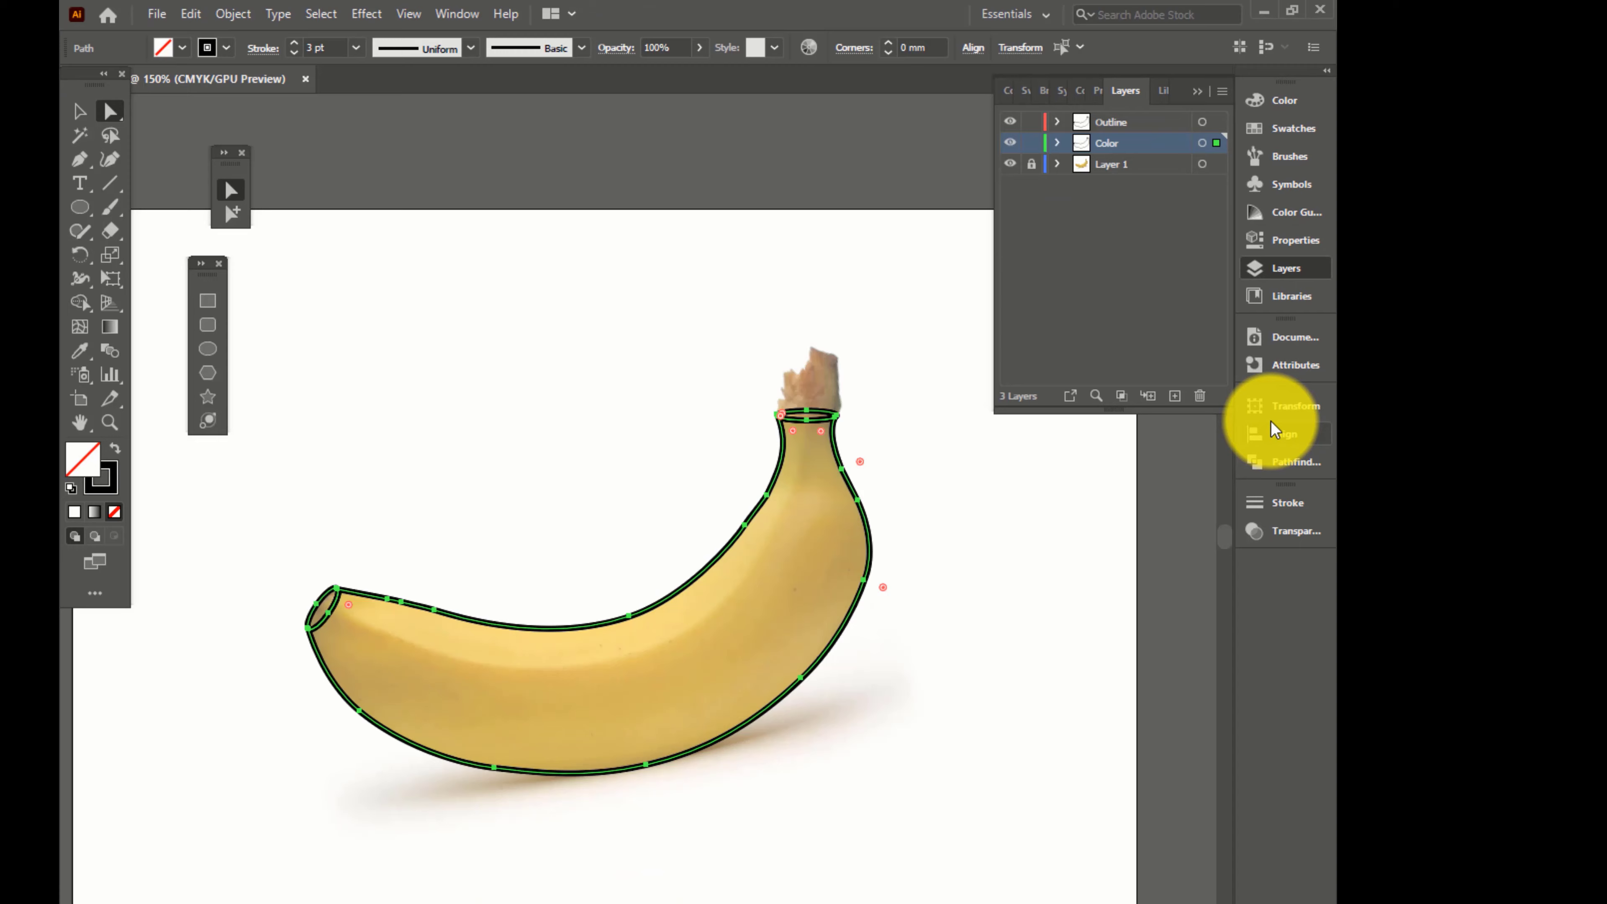
{"action": "left_click", "coordinate": [1329, 114]}
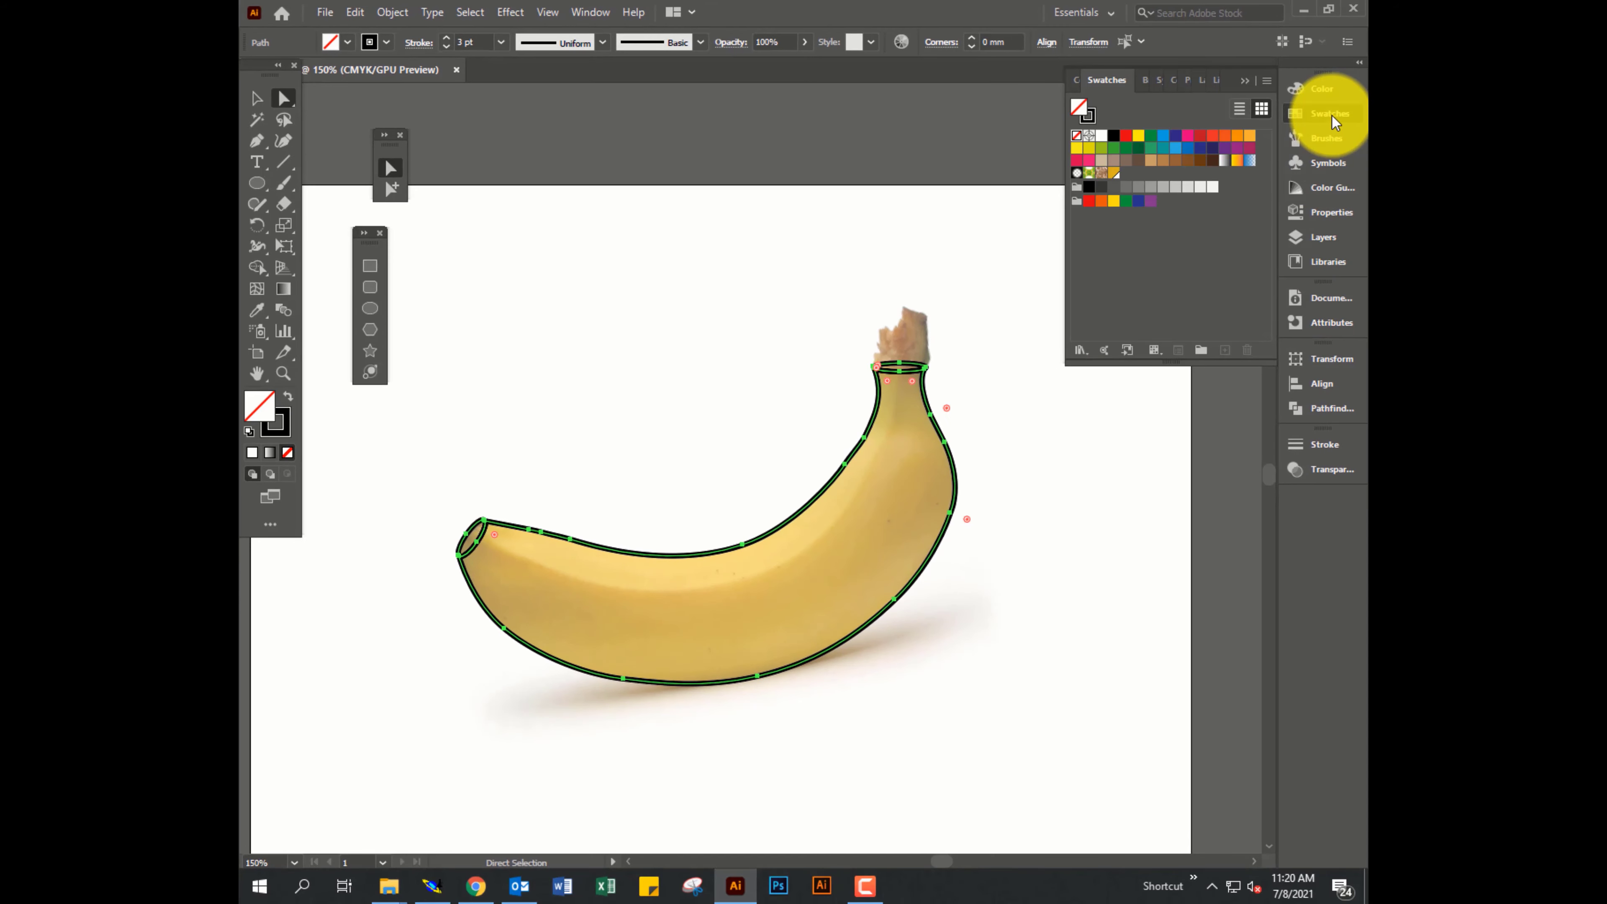
{"action": "left_click", "coordinate": [1114, 174]}
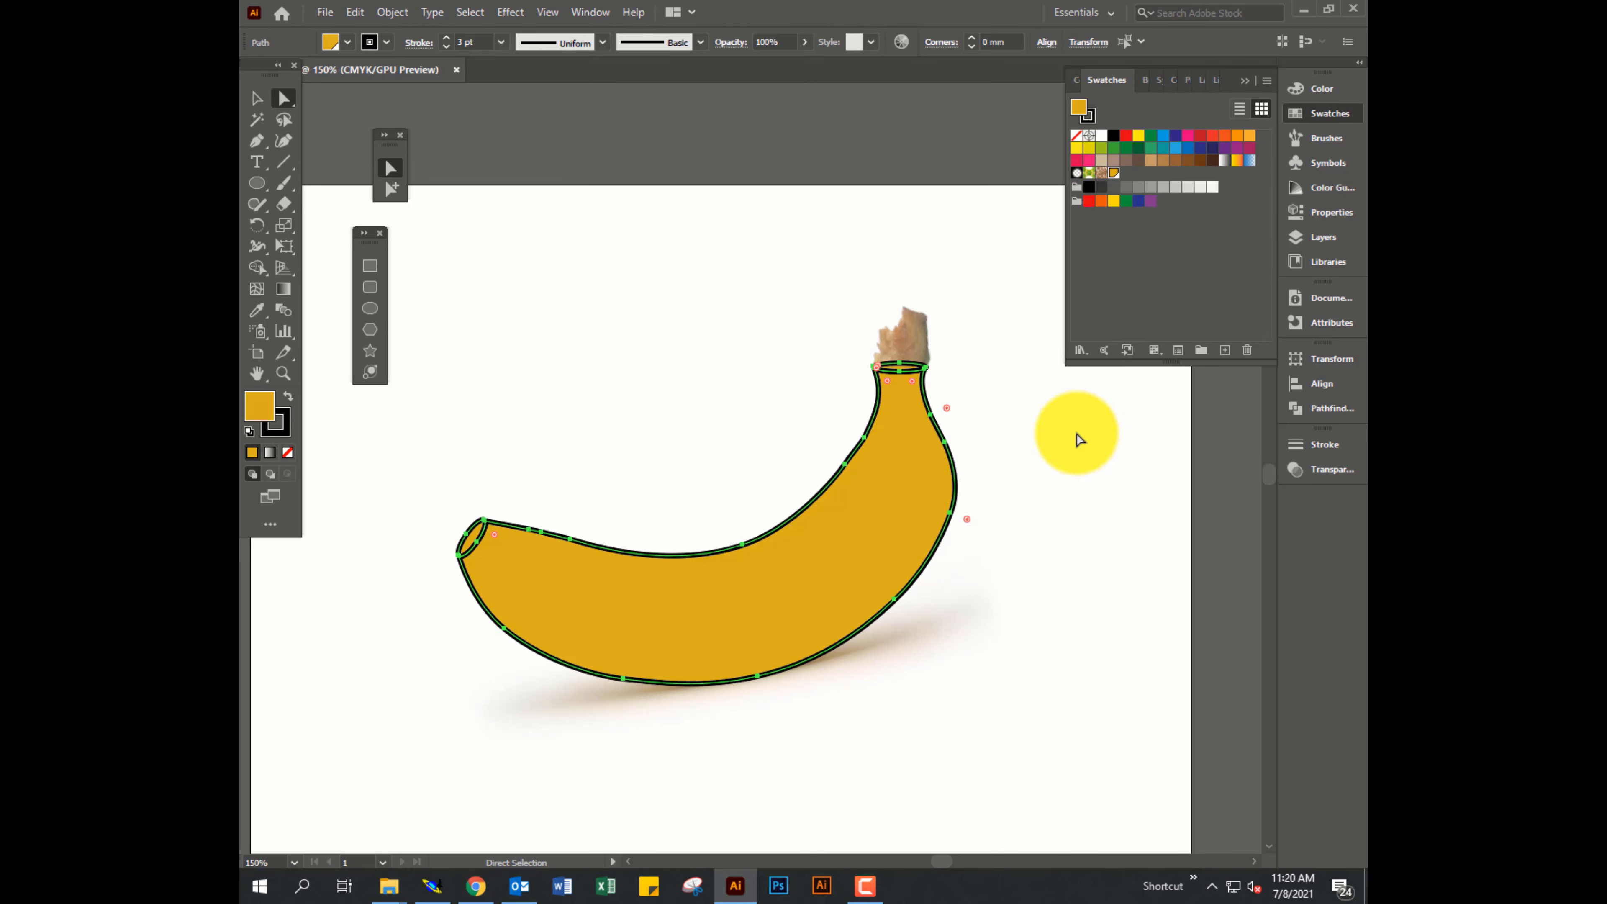
{"action": "key", "text": "x"}
{"action": "key", "text": "slash"}
{"action": "key", "text": "x"}
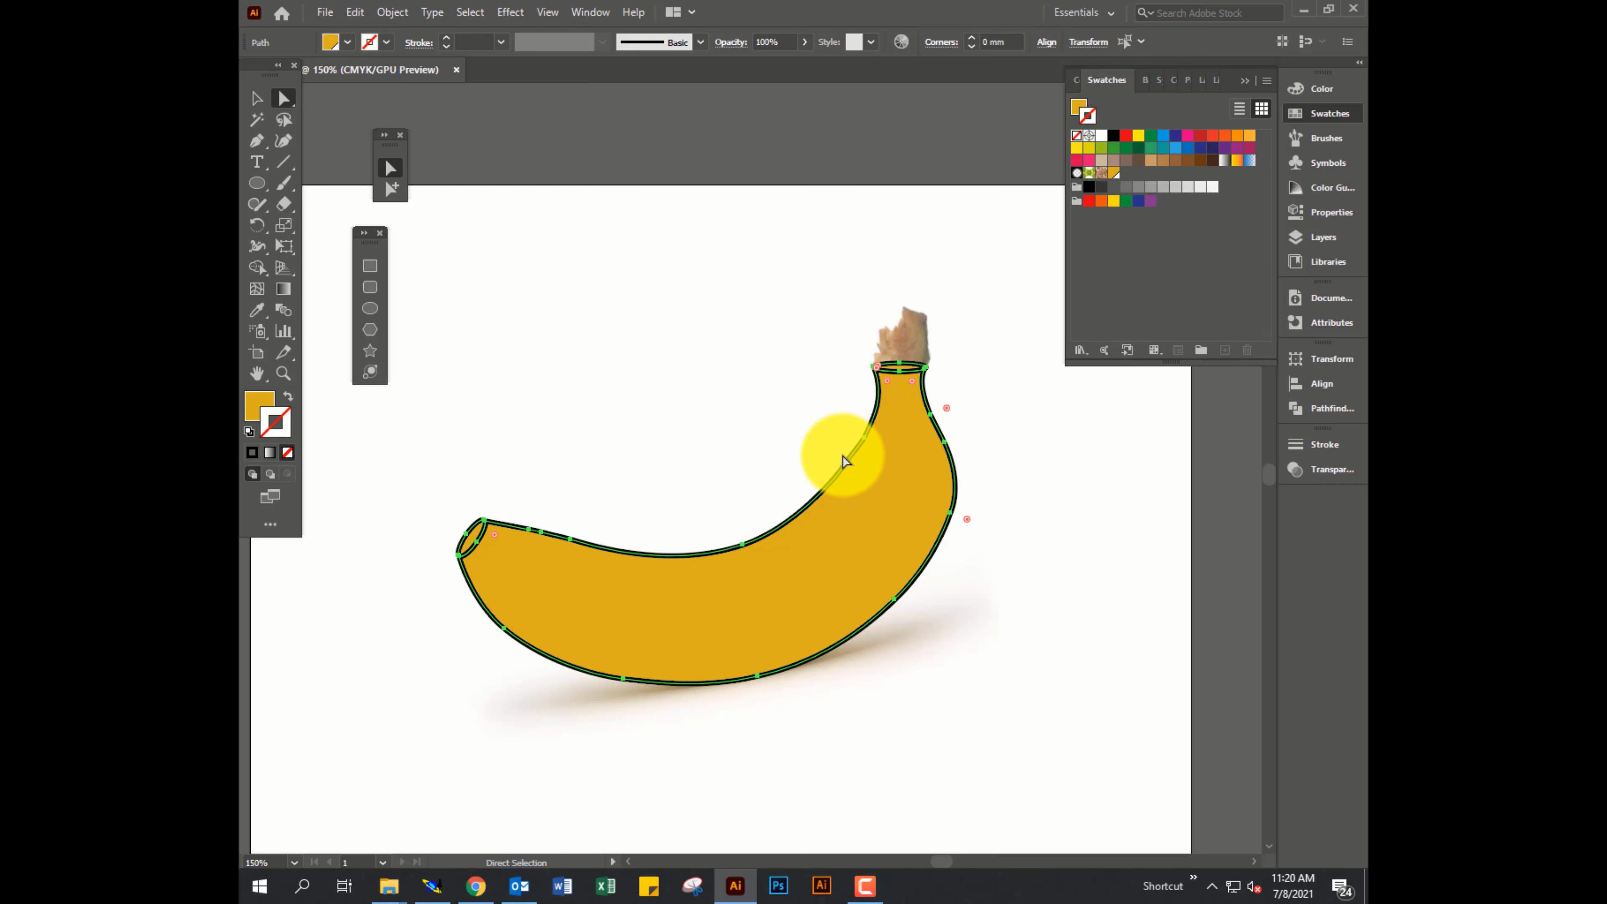
{"action": "left_click", "coordinate": [633, 431]}
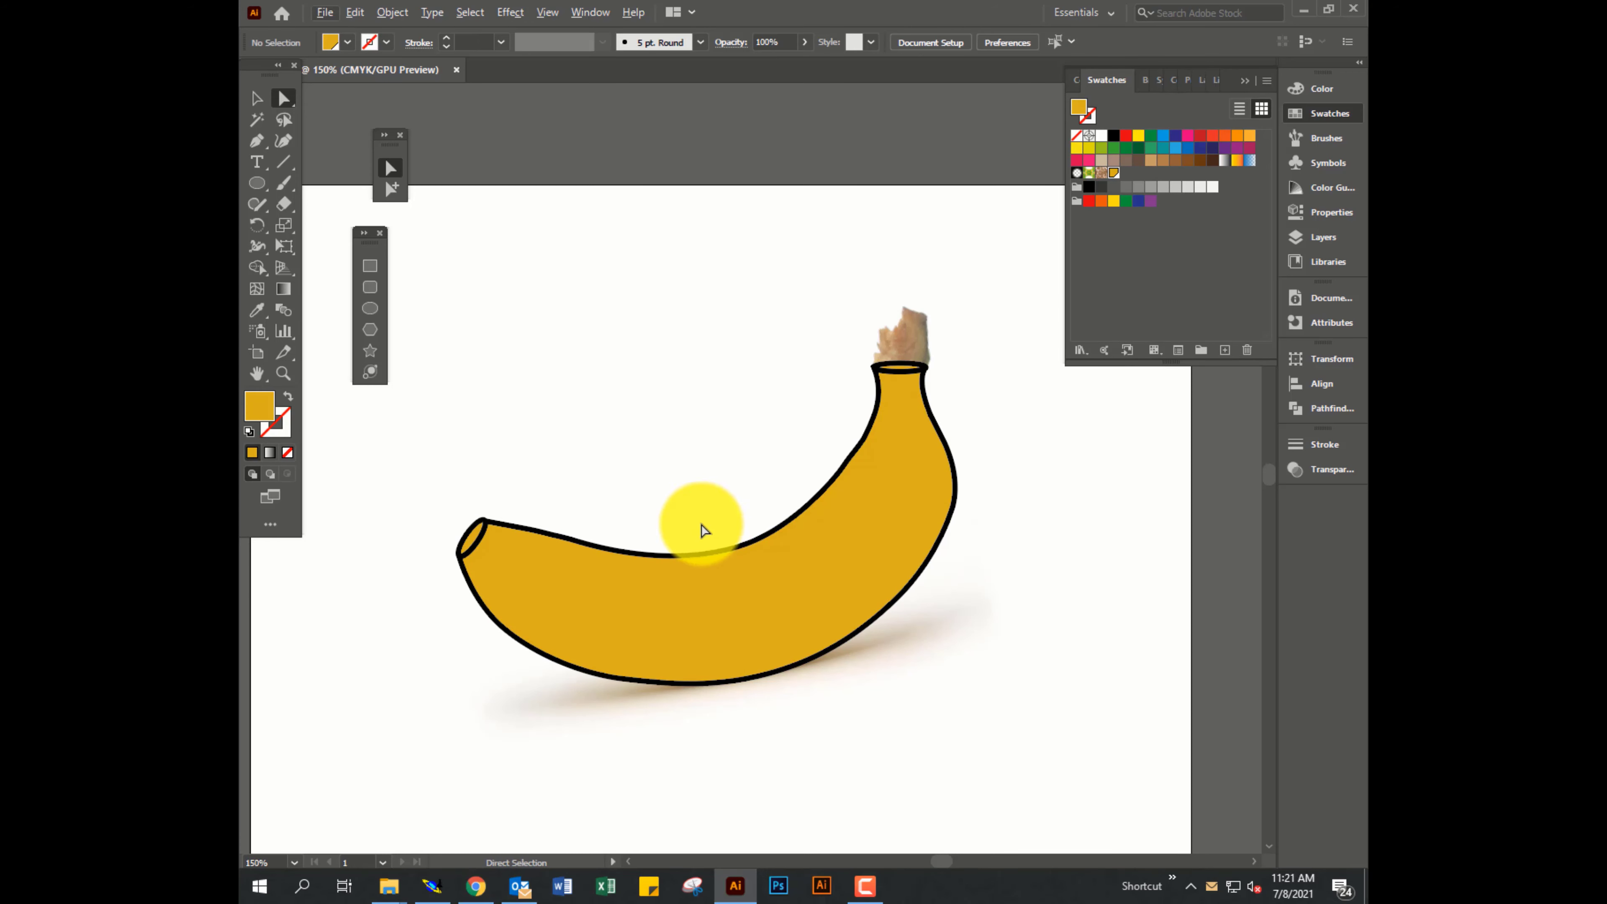
{"action": "key", "text": "F7"}
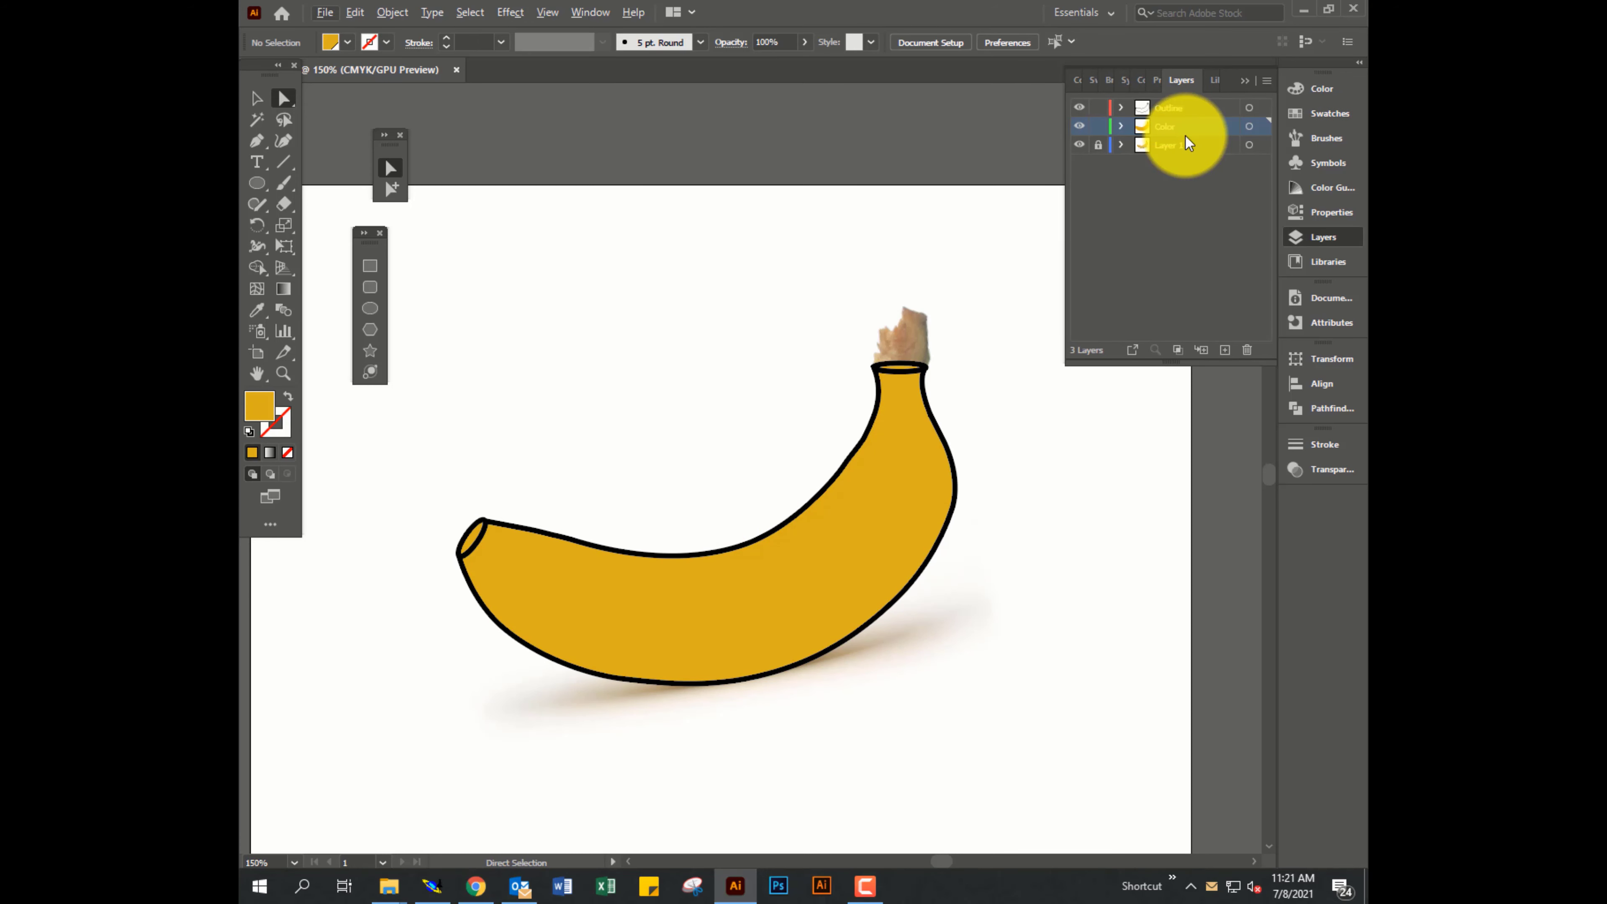
Create an inset offset copy of the outline at -2 mm.
{"action": "left_click", "coordinate": [1249, 107]}
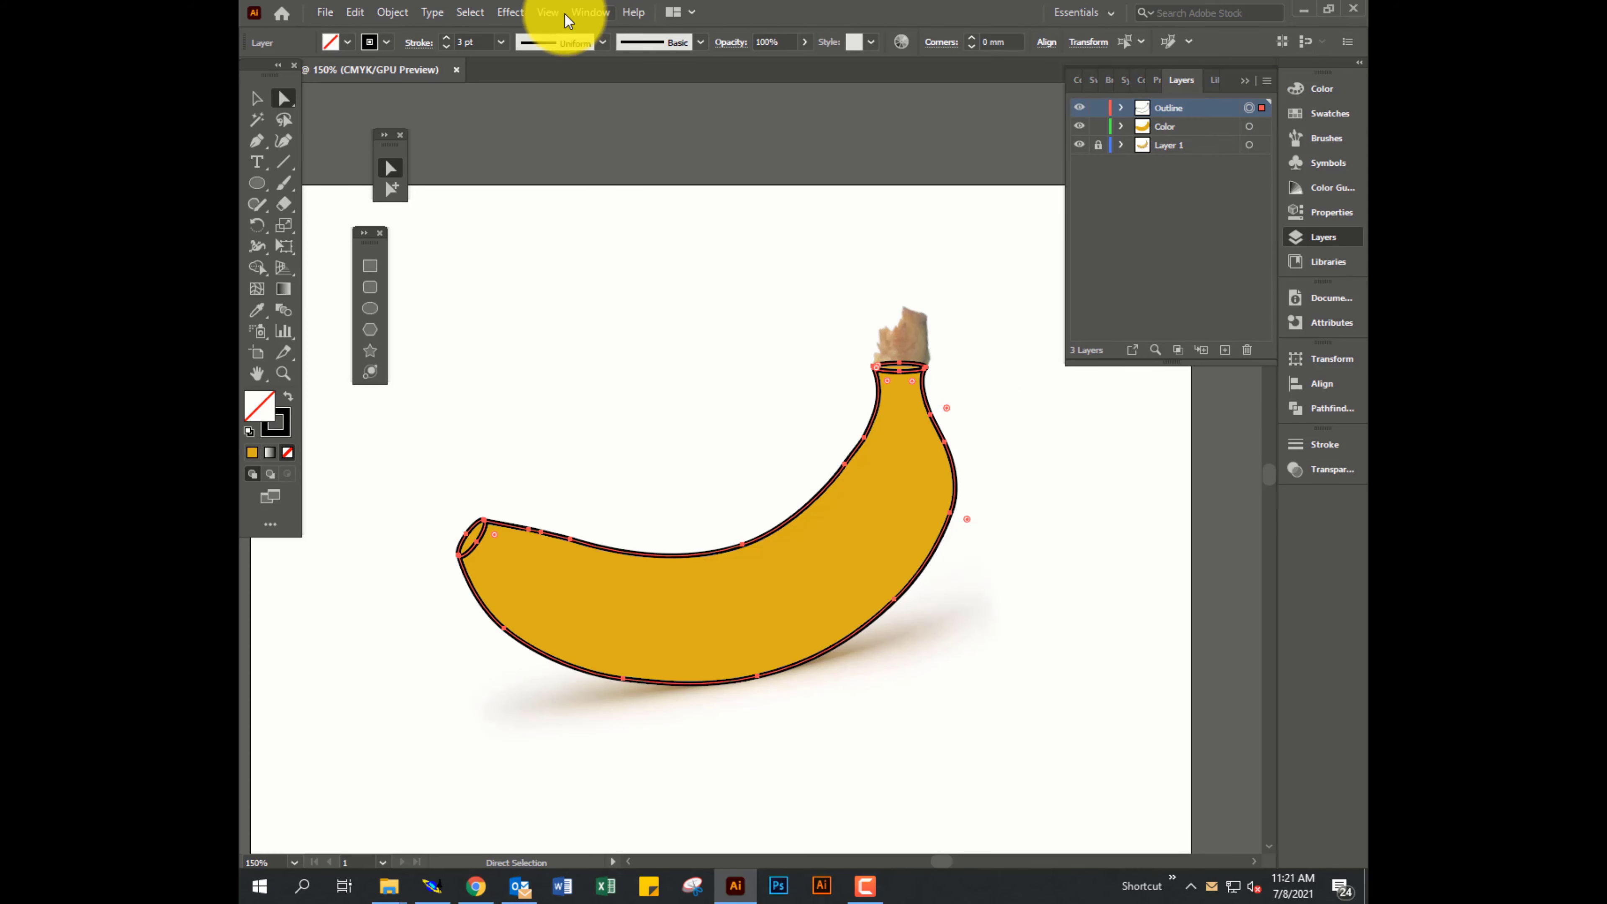
{"action": "left_click", "coordinate": [392, 12]}
{"action": "mouse_move", "coordinate": [495, 432]}
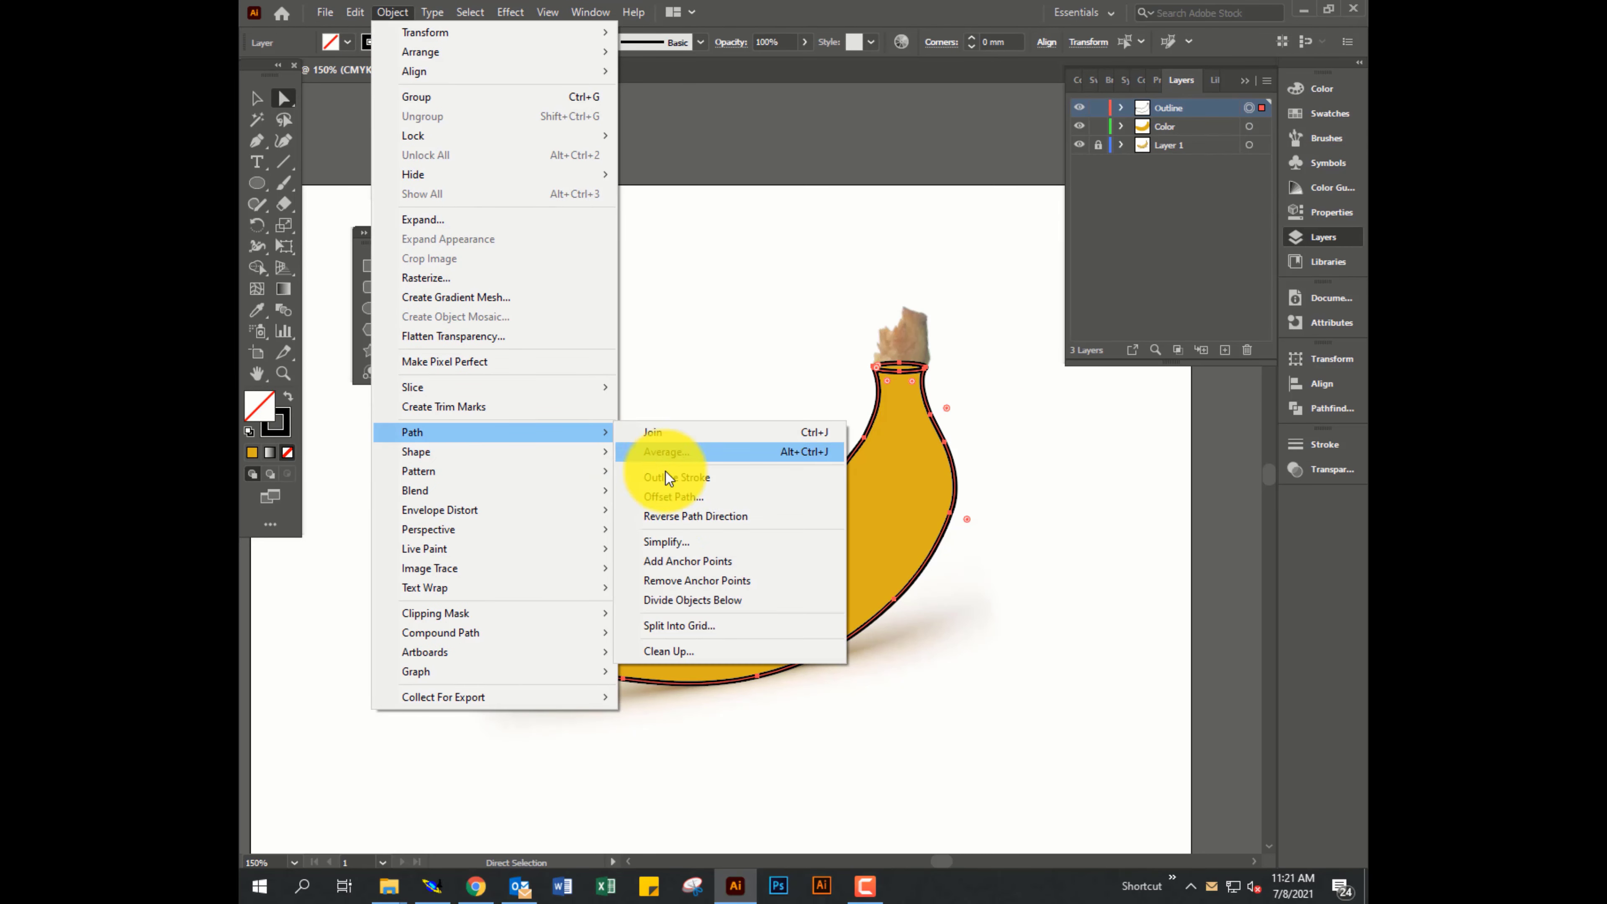
{"action": "left_click", "coordinate": [678, 500]}
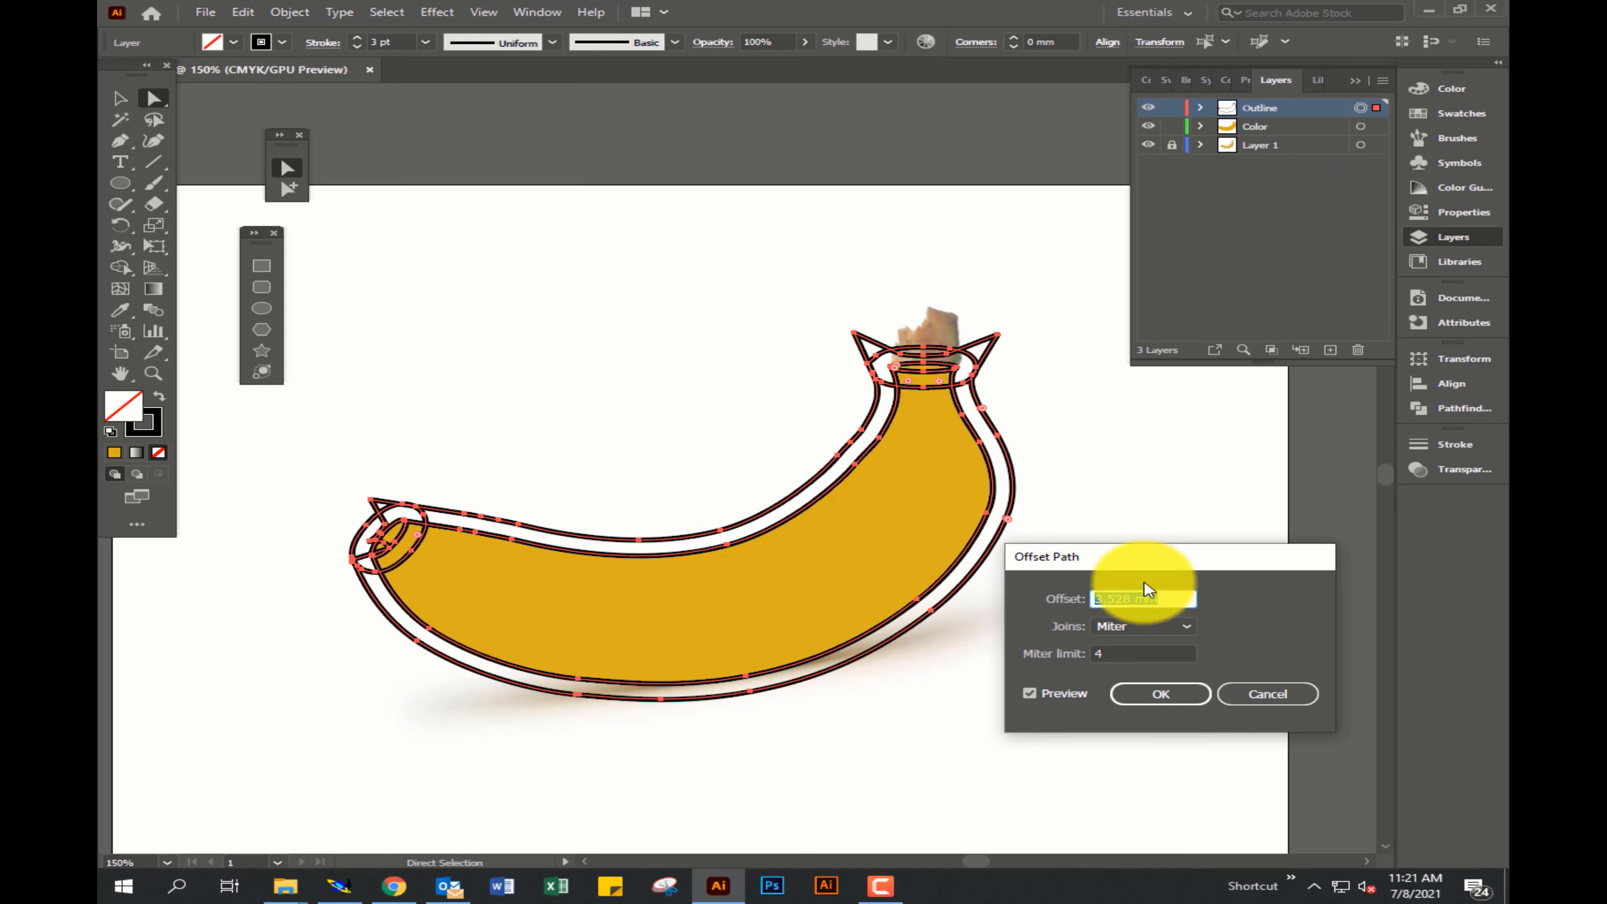
{"action": "type", "text": "-3"}
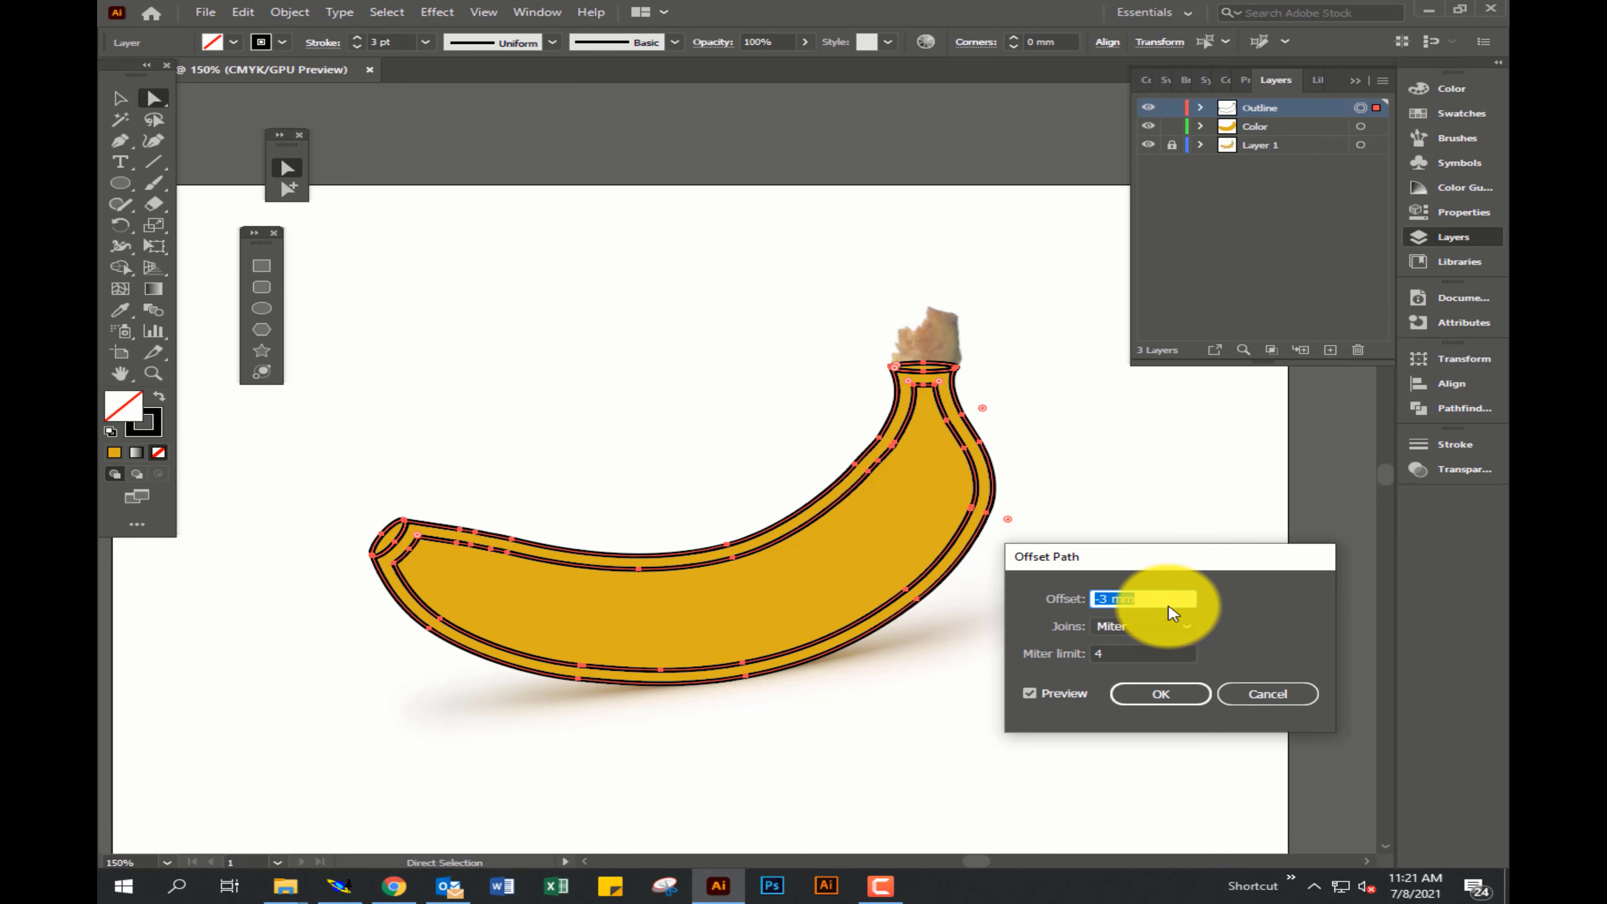
{"action": "key", "text": "Up"}
{"action": "key", "text": "Return"}
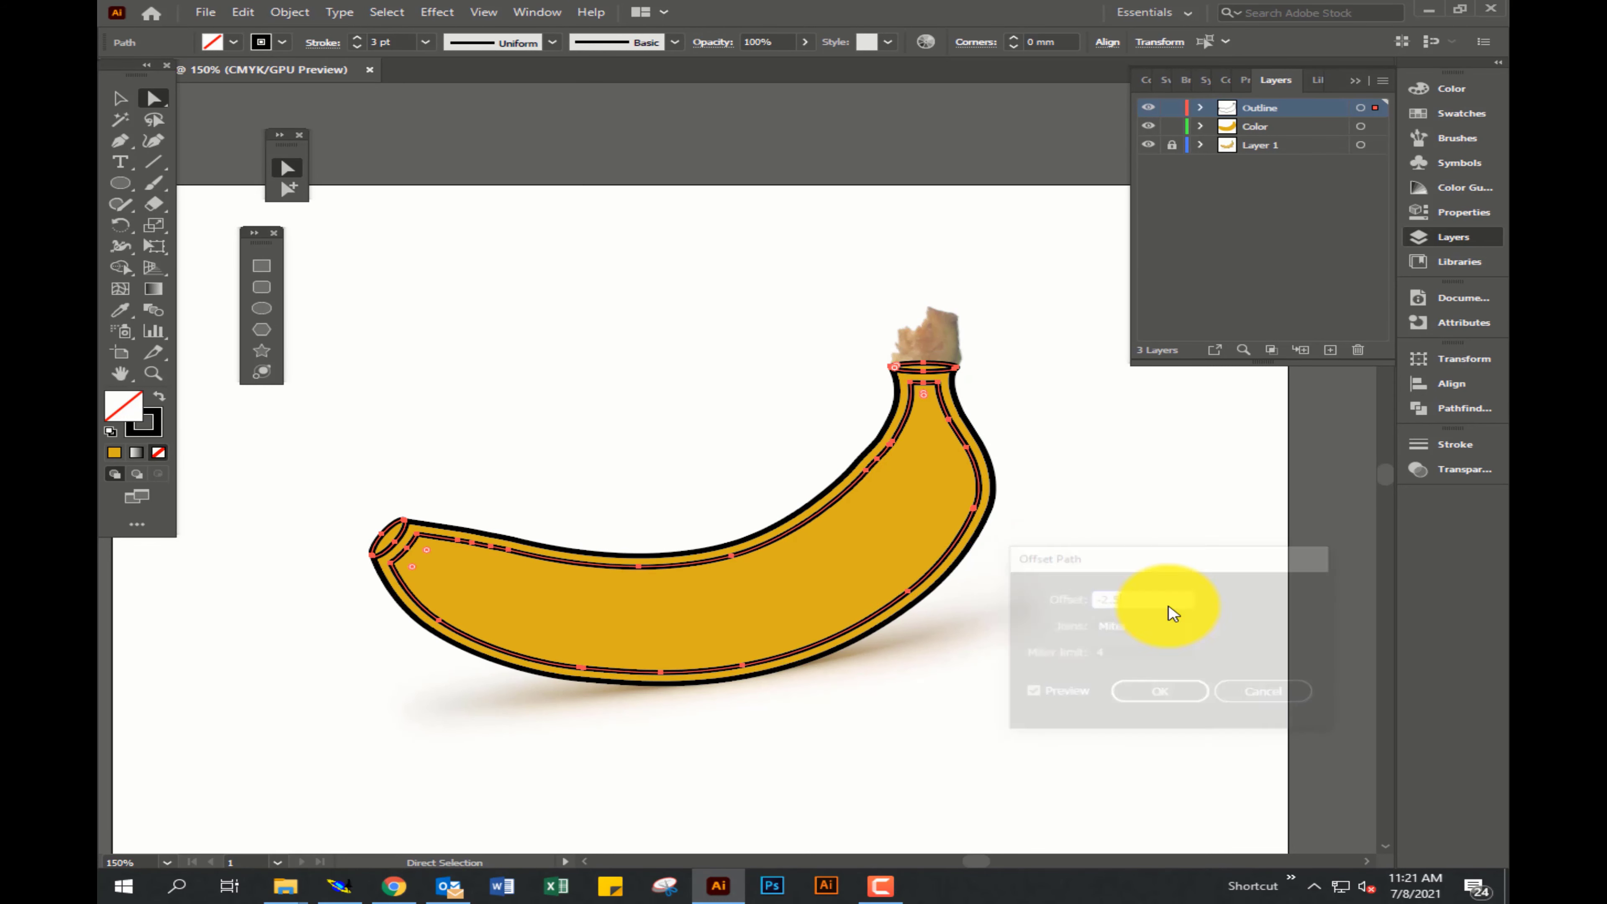
Cut the inner offset line and delete its pieces near the left tip, neck and top.
{"action": "scroll", "coordinate": [430, 538], "scroll_direction": "up", "scroll_amount": 5}
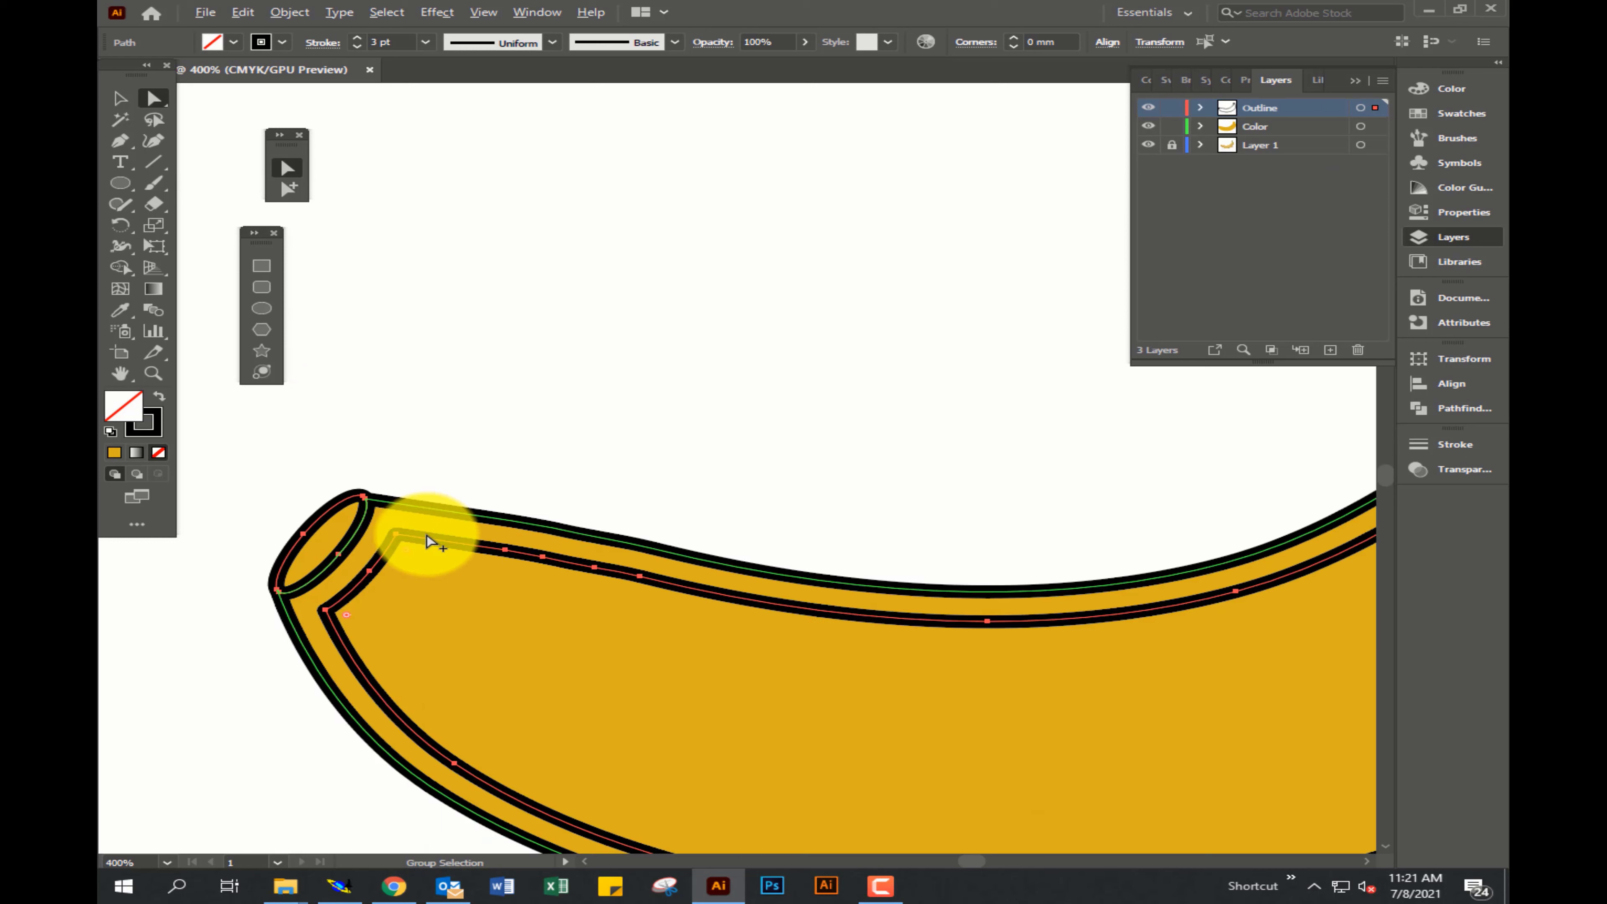
{"action": "left_click", "coordinate": [374, 570]}
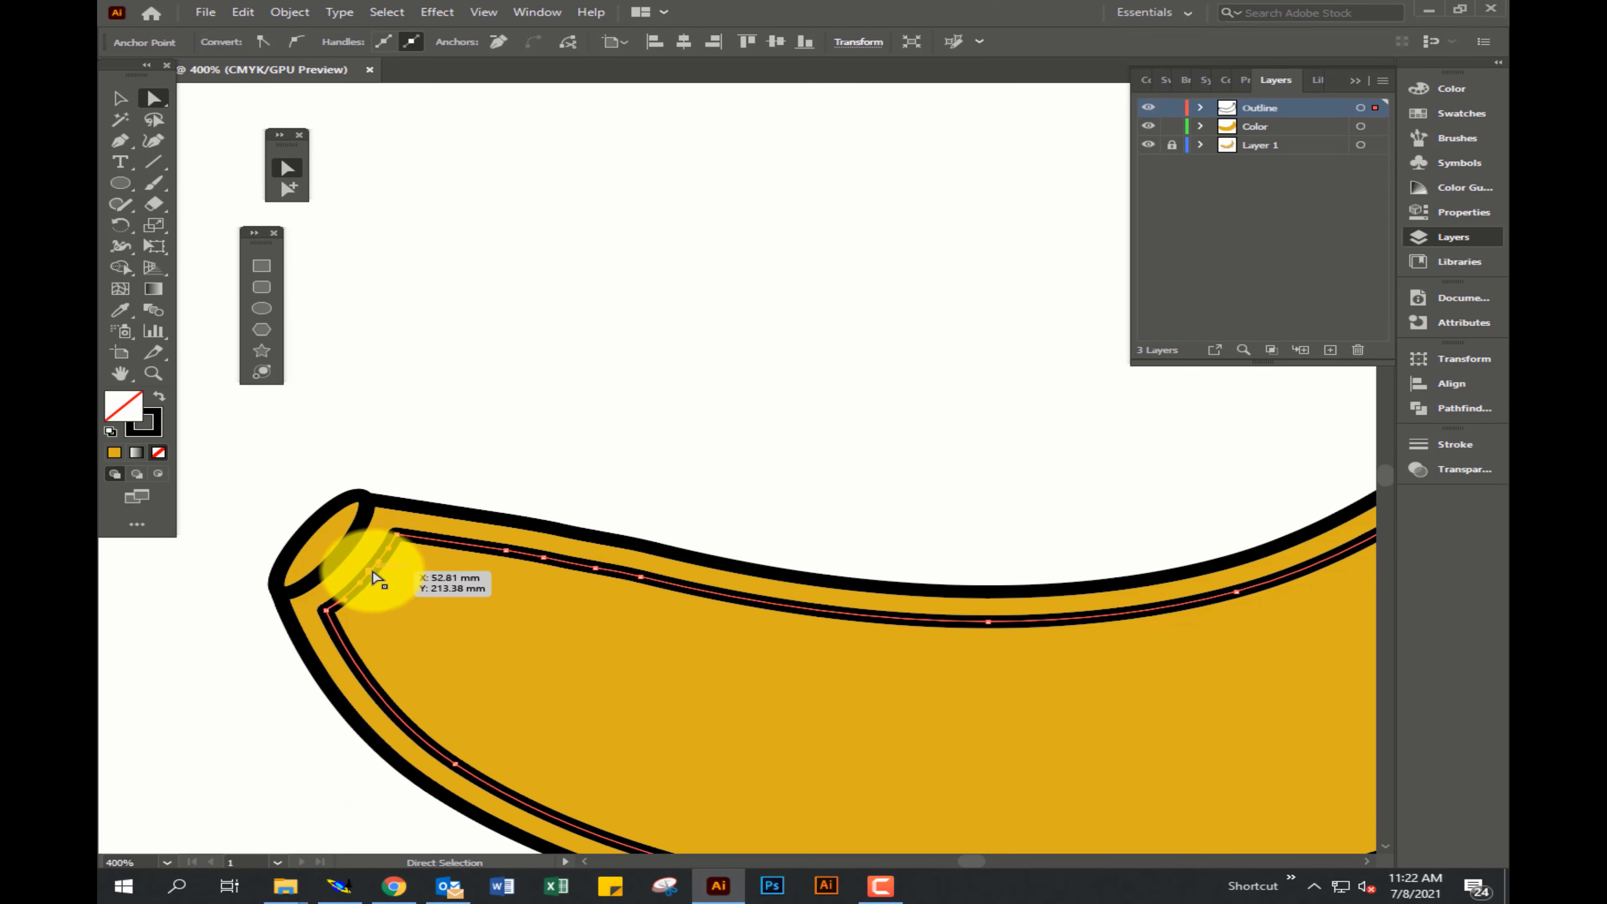
{"action": "left_click", "coordinate": [531, 555]}
{"action": "key", "text": "Delete"}
{"action": "left_click", "coordinate": [1231, 603]}
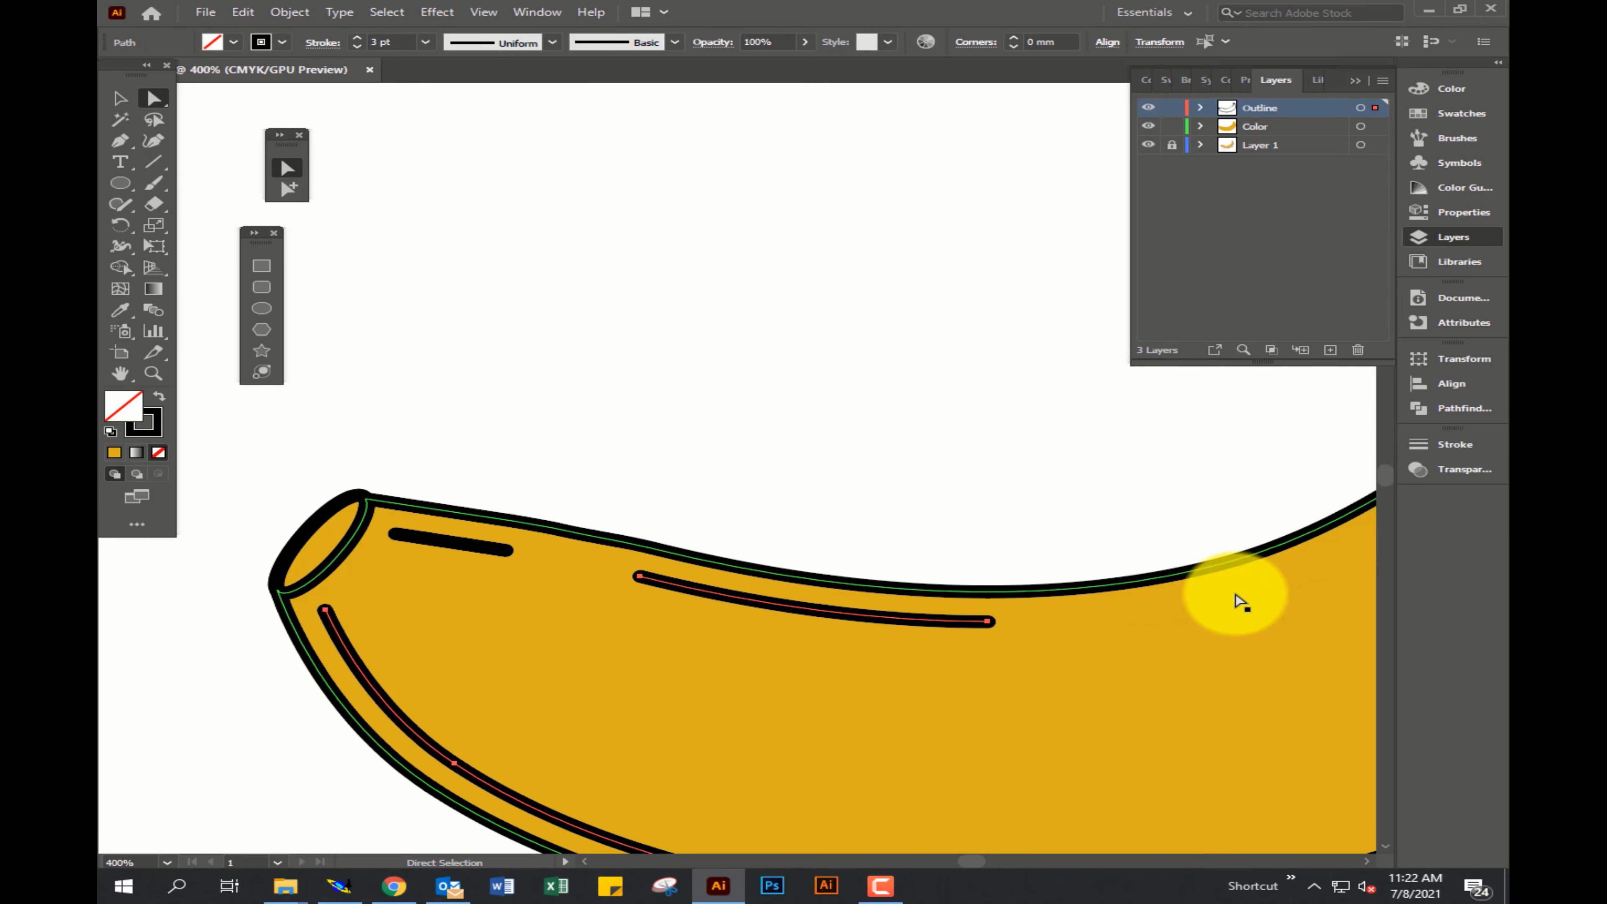
{"action": "mouse_move", "coordinate": [1273, 639]}
{"action": "left_mouse_down"}
{"action": "mouse_move", "coordinate": [926, 585]}
{"action": "mouse_move", "coordinate": [849, 624]}
{"action": "left_mouse_up"}
{"action": "left_click", "coordinate": [861, 424]}
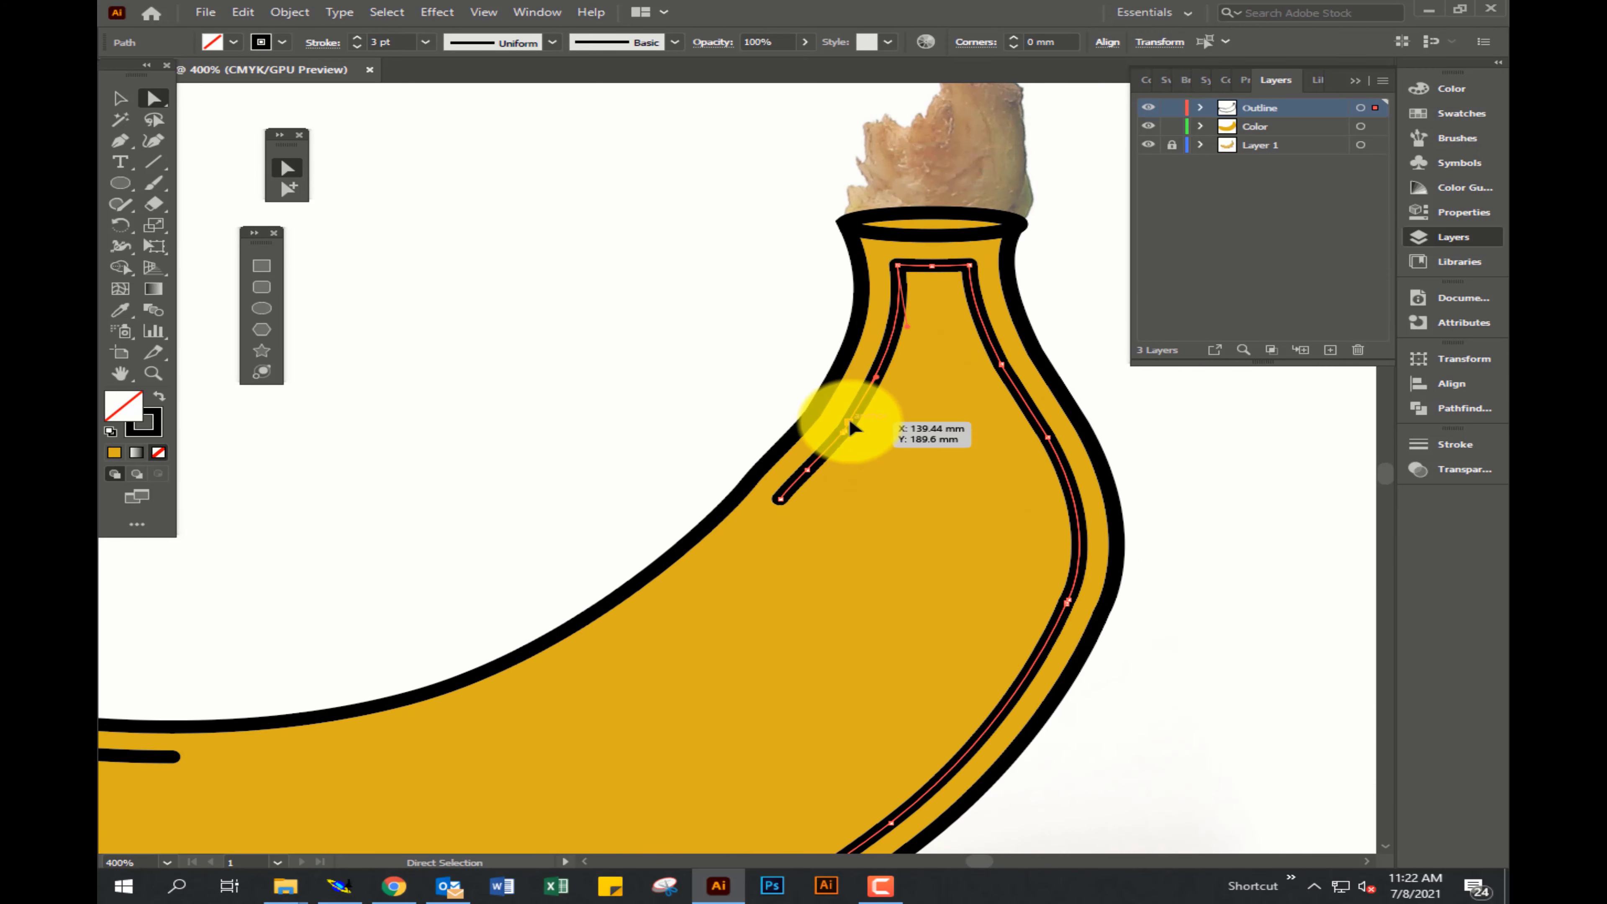
{"action": "key", "text": "Delete"}
{"action": "left_click", "coordinate": [922, 272]}
{"action": "key", "text": "Delete"}
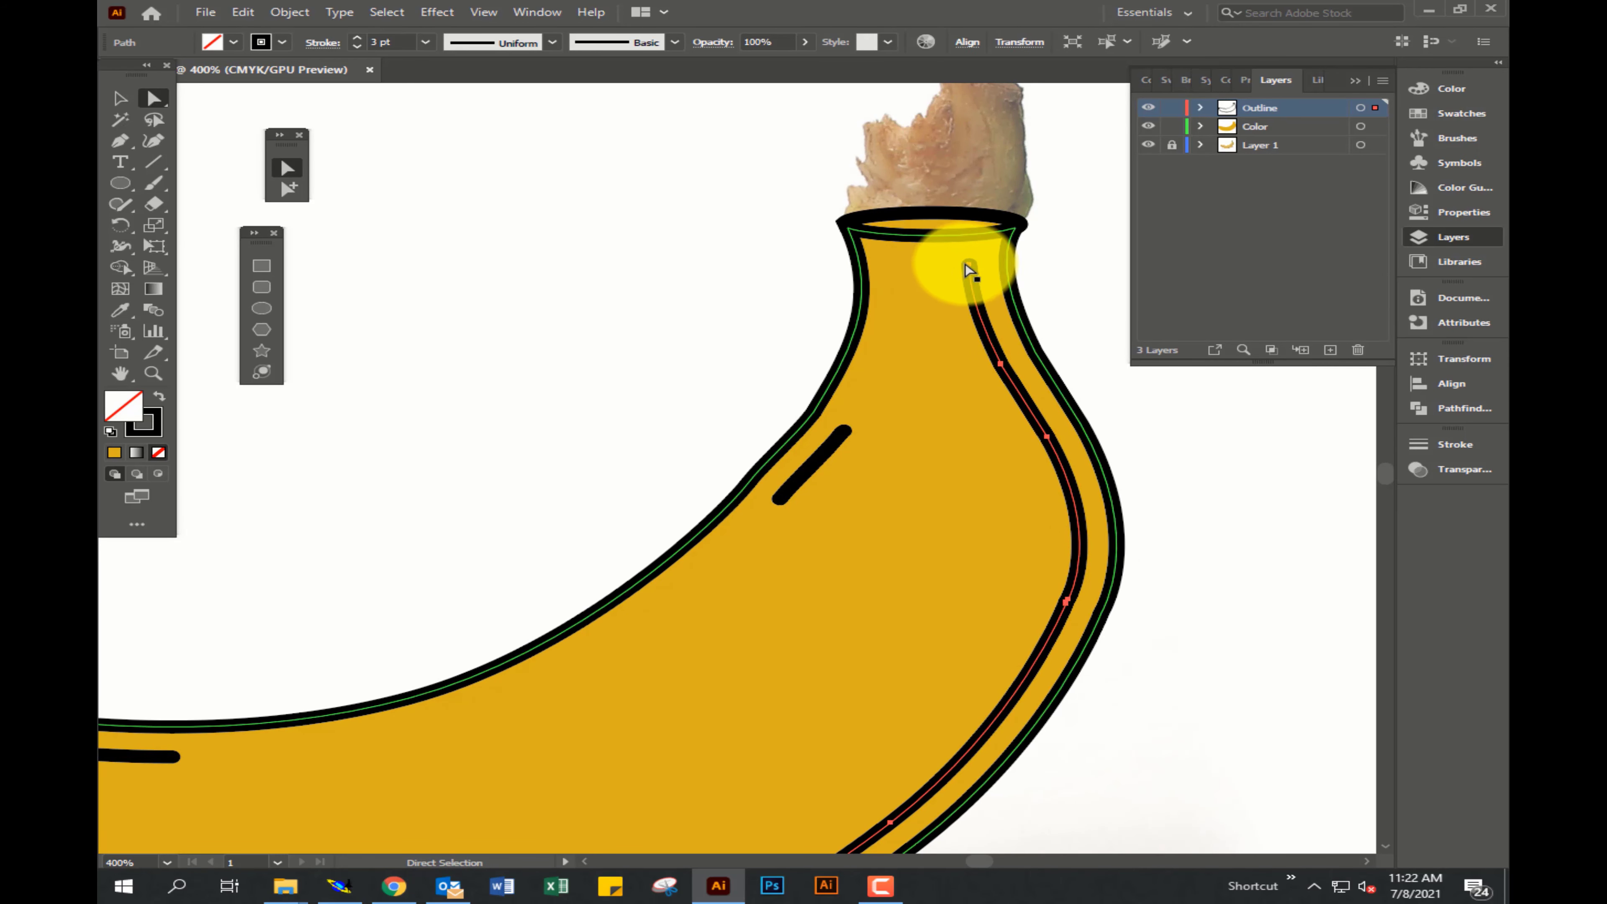
{"action": "left_click", "coordinate": [1048, 437]}
{"action": "key", "text": "Delete"}
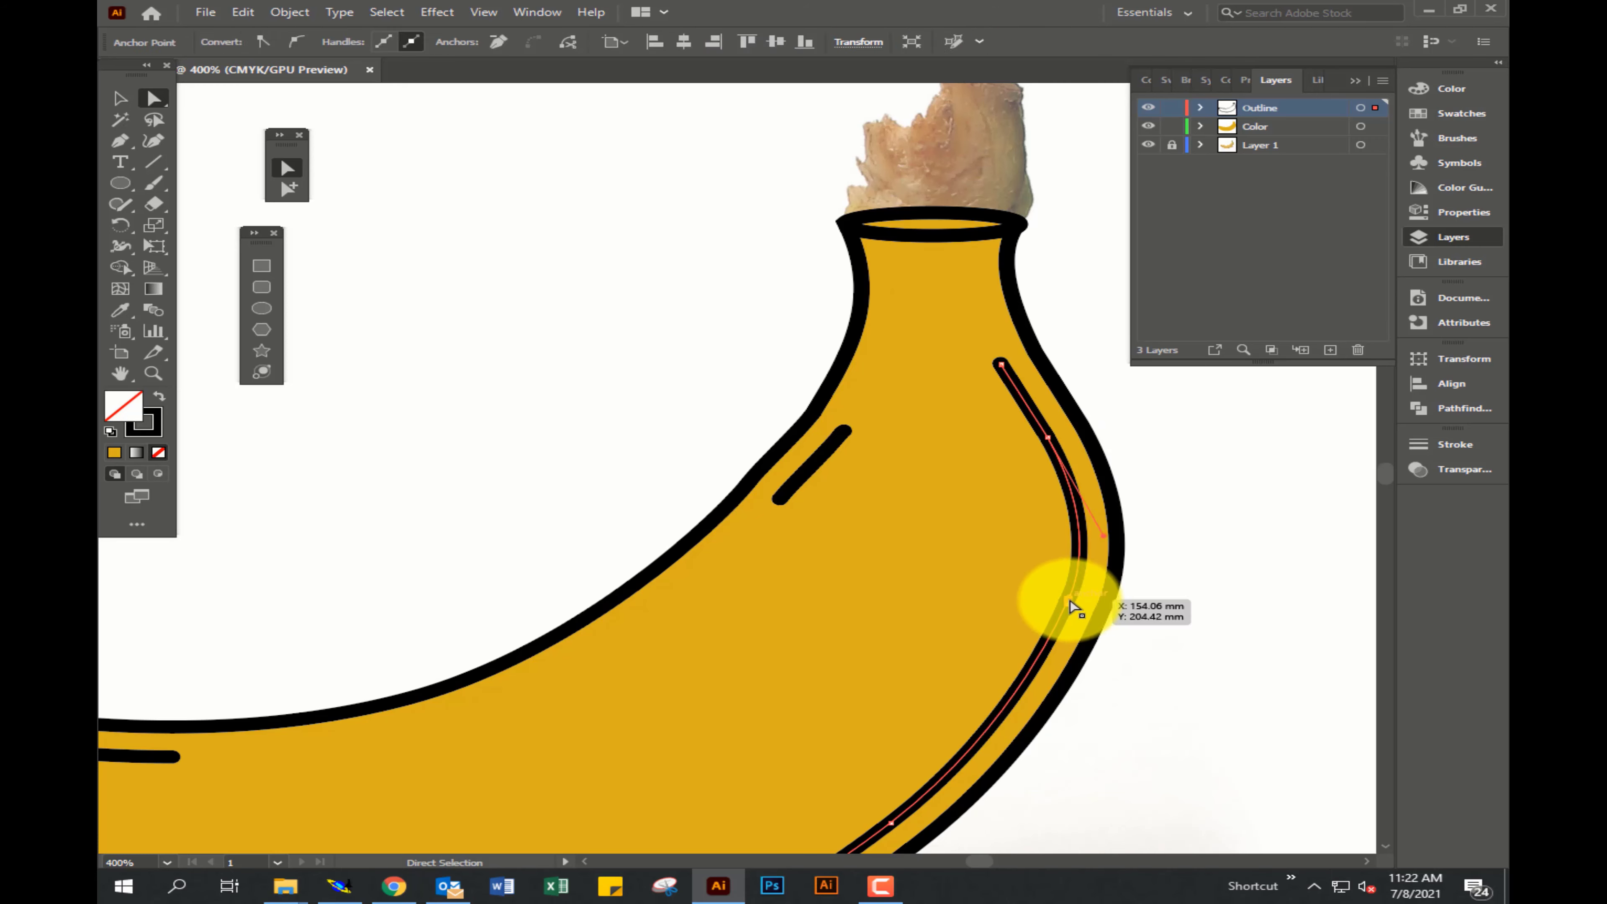
Trim the lower highlight stroke down to a short accent piece.
{"action": "scroll", "coordinate": [1069, 595], "scroll_direction": "down", "scroll_amount": 5}
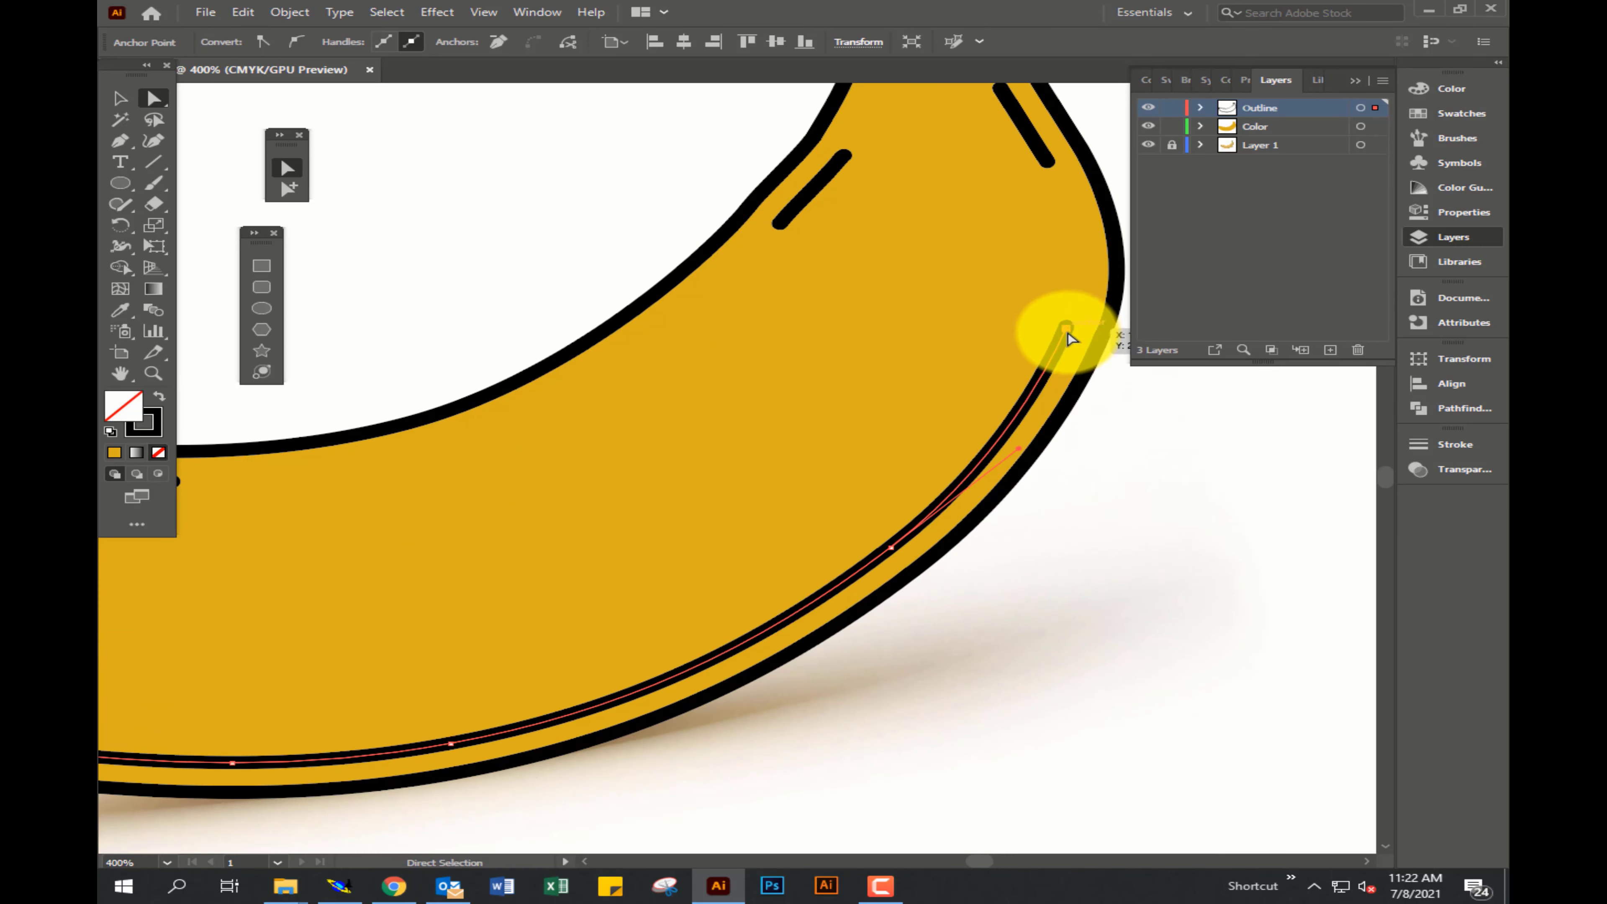
{"action": "key", "text": "Delete"}
{"action": "left_click", "coordinate": [232, 762]}
{"action": "key", "text": "Delete"}
{"action": "left_click_drag", "start_coordinate": [482, 696], "coordinate": [1285, 697]}
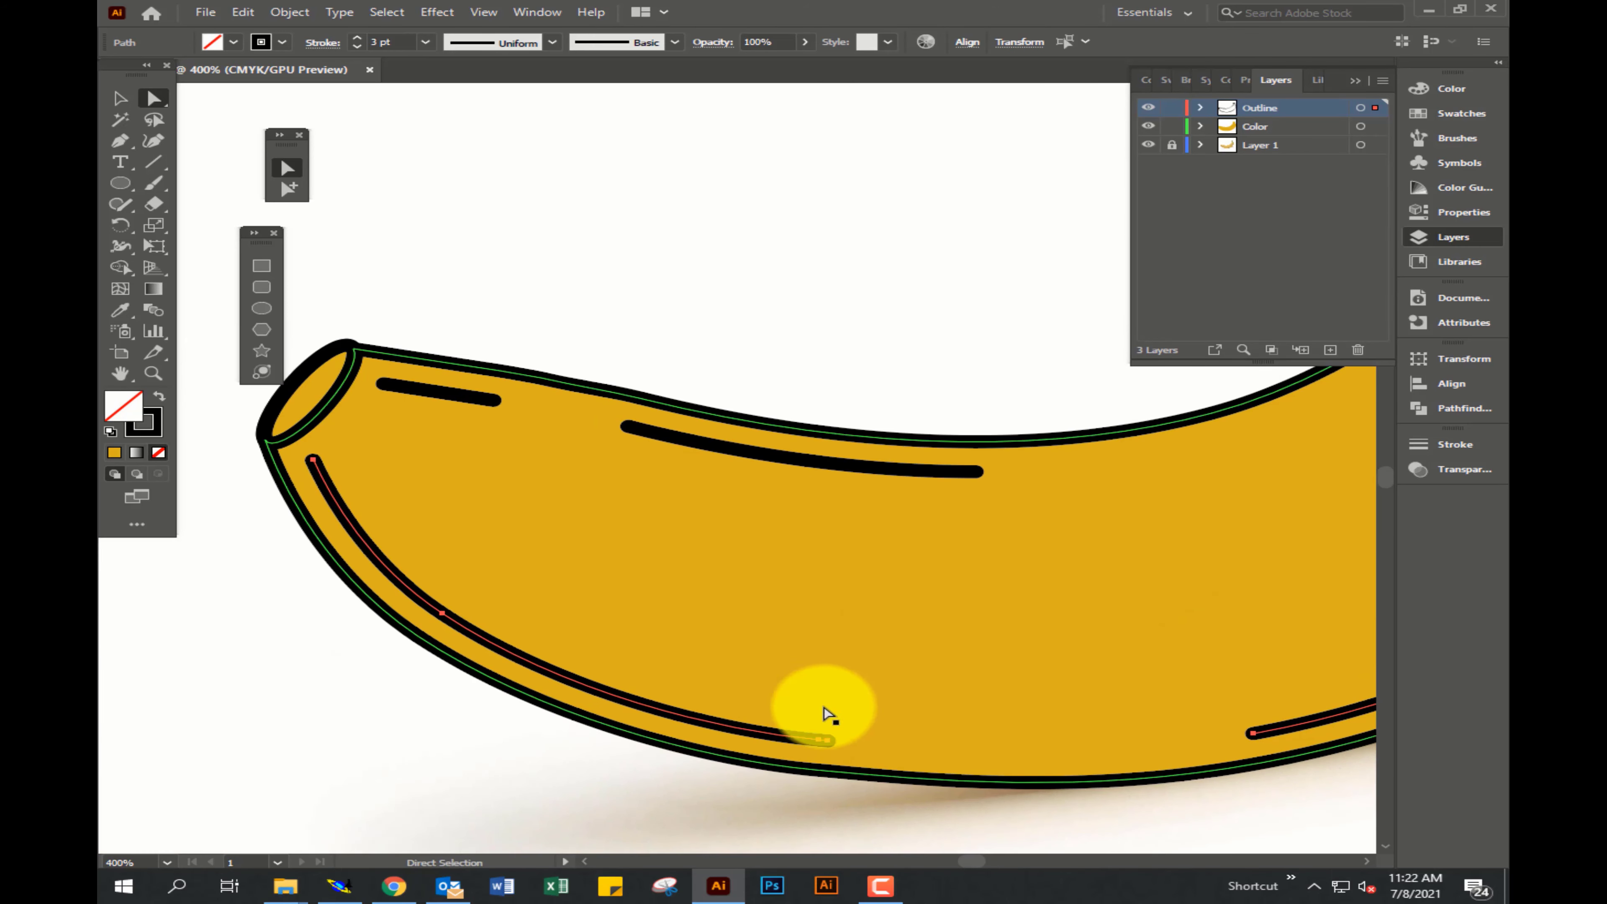
{"action": "left_click", "coordinate": [820, 738]}
{"action": "key", "text": "Delete"}
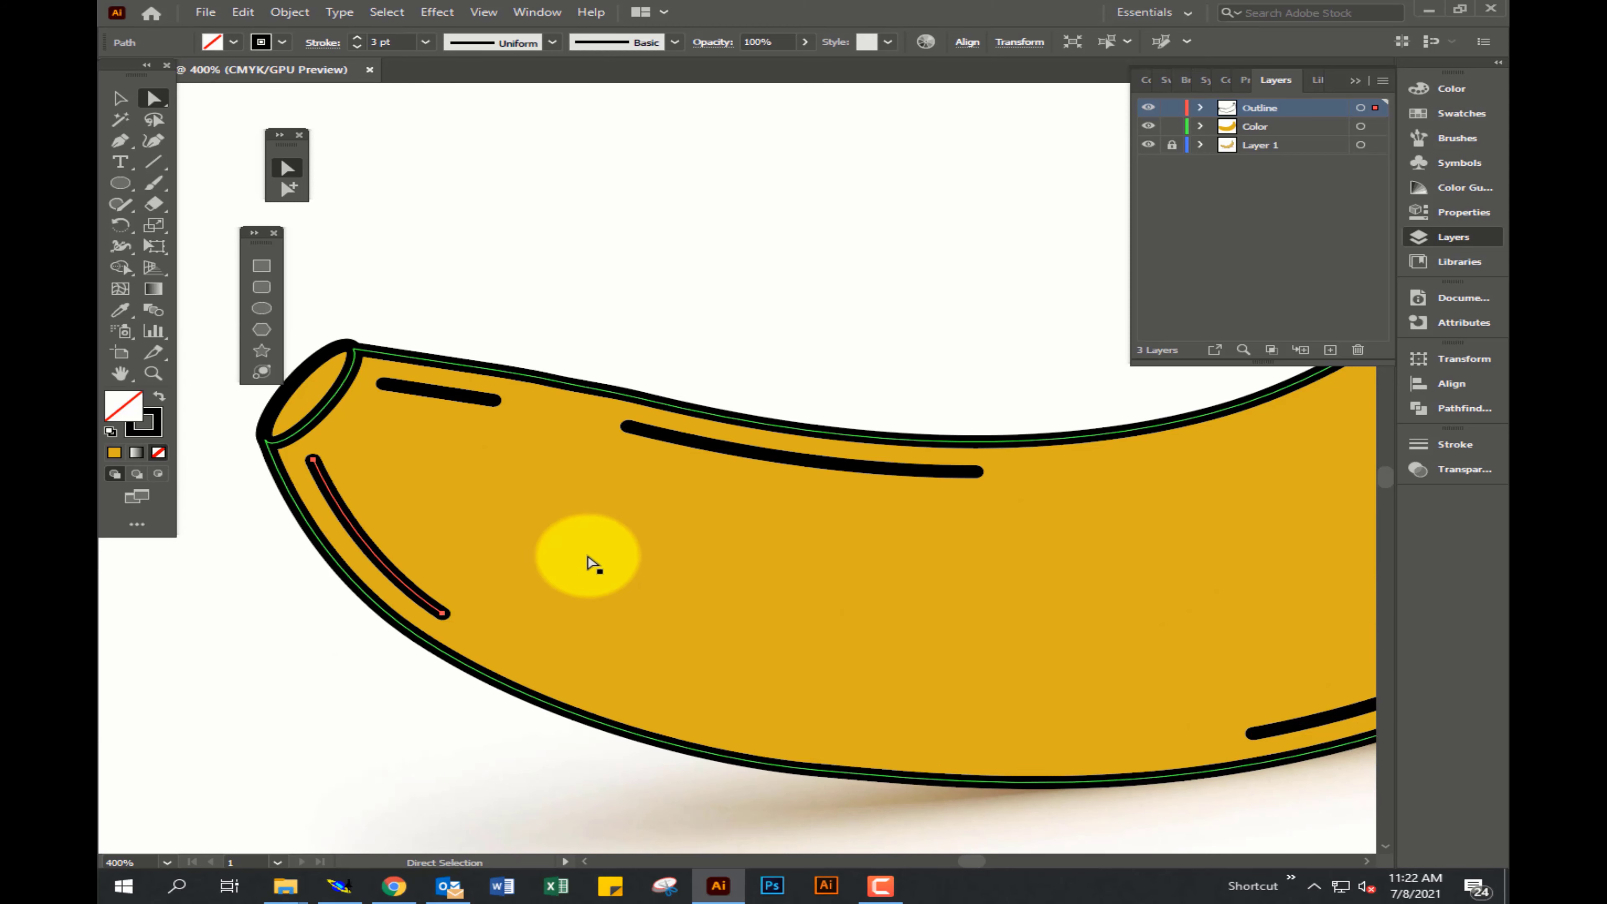
Draw a curved crease stroke from the left tip's rim.
{"action": "left_click", "coordinate": [1427, 443]}
{"action": "left_click", "coordinate": [360, 421]}
{"action": "key", "text": "p"}
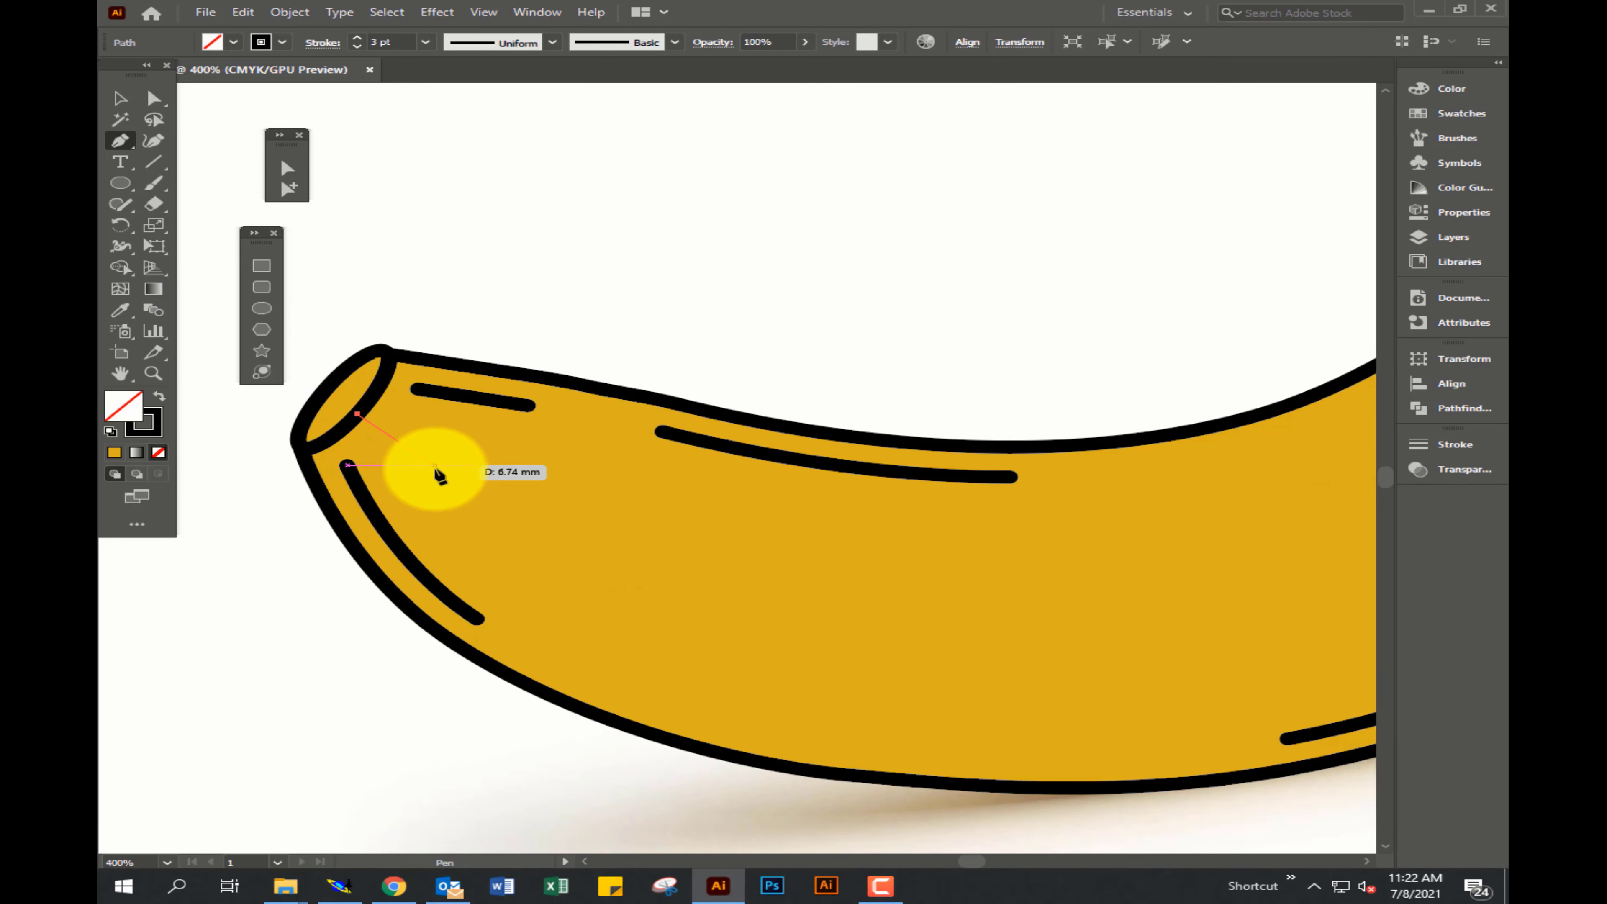
{"action": "left_click_drag", "start_coordinate": [435, 465], "coordinate": [478, 476]}
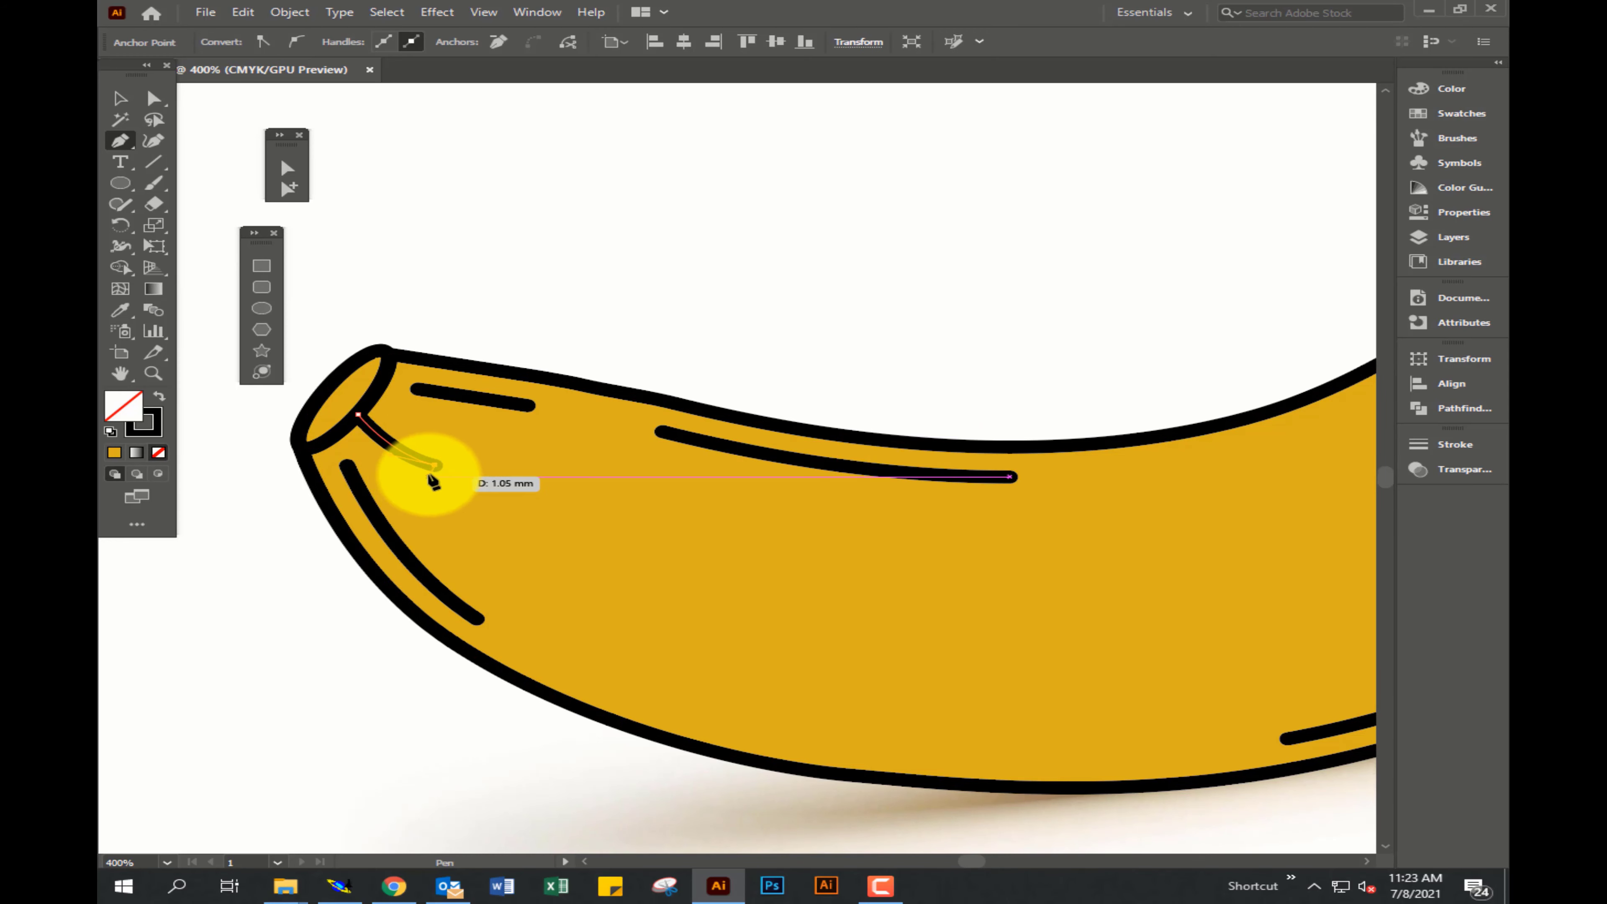
Draw a short curved stroke from the stem's top rim down into the neck.
{"action": "scroll", "coordinate": [423, 466], "scroll_direction": "right", "scroll_amount": 10}
{"action": "scroll", "coordinate": [531, 689], "scroll_direction": "up", "scroll_amount": 3}
{"action": "left_click", "coordinate": [915, 336]}
{"action": "left_click_drag", "start_coordinate": [917, 431], "coordinate": [933, 459]}
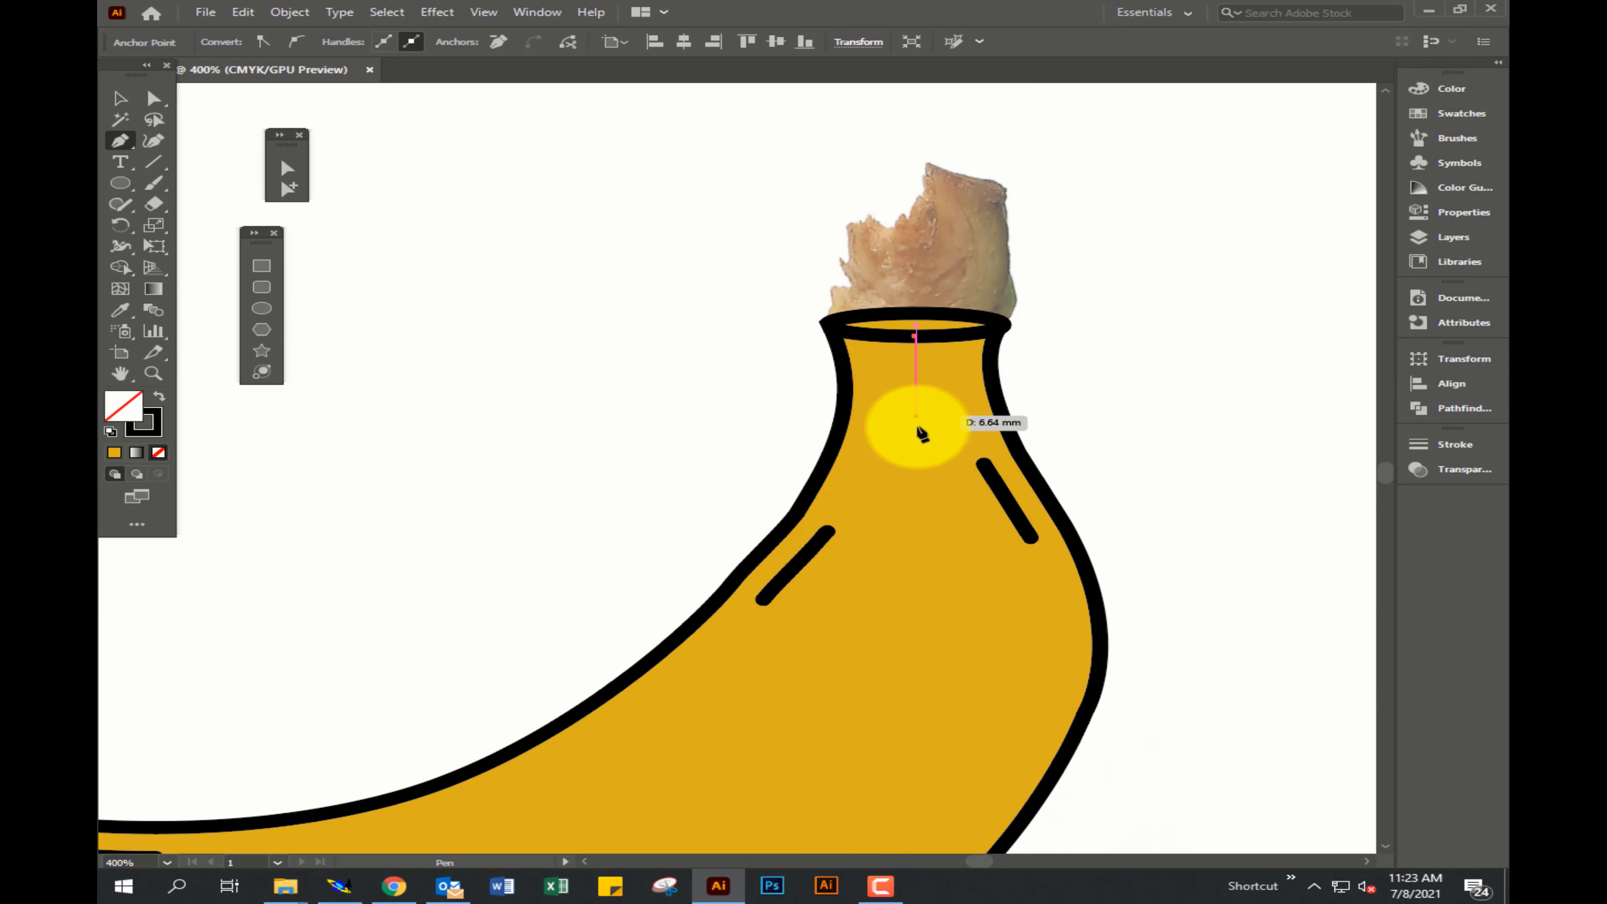
{"action": "key", "text": "v"}
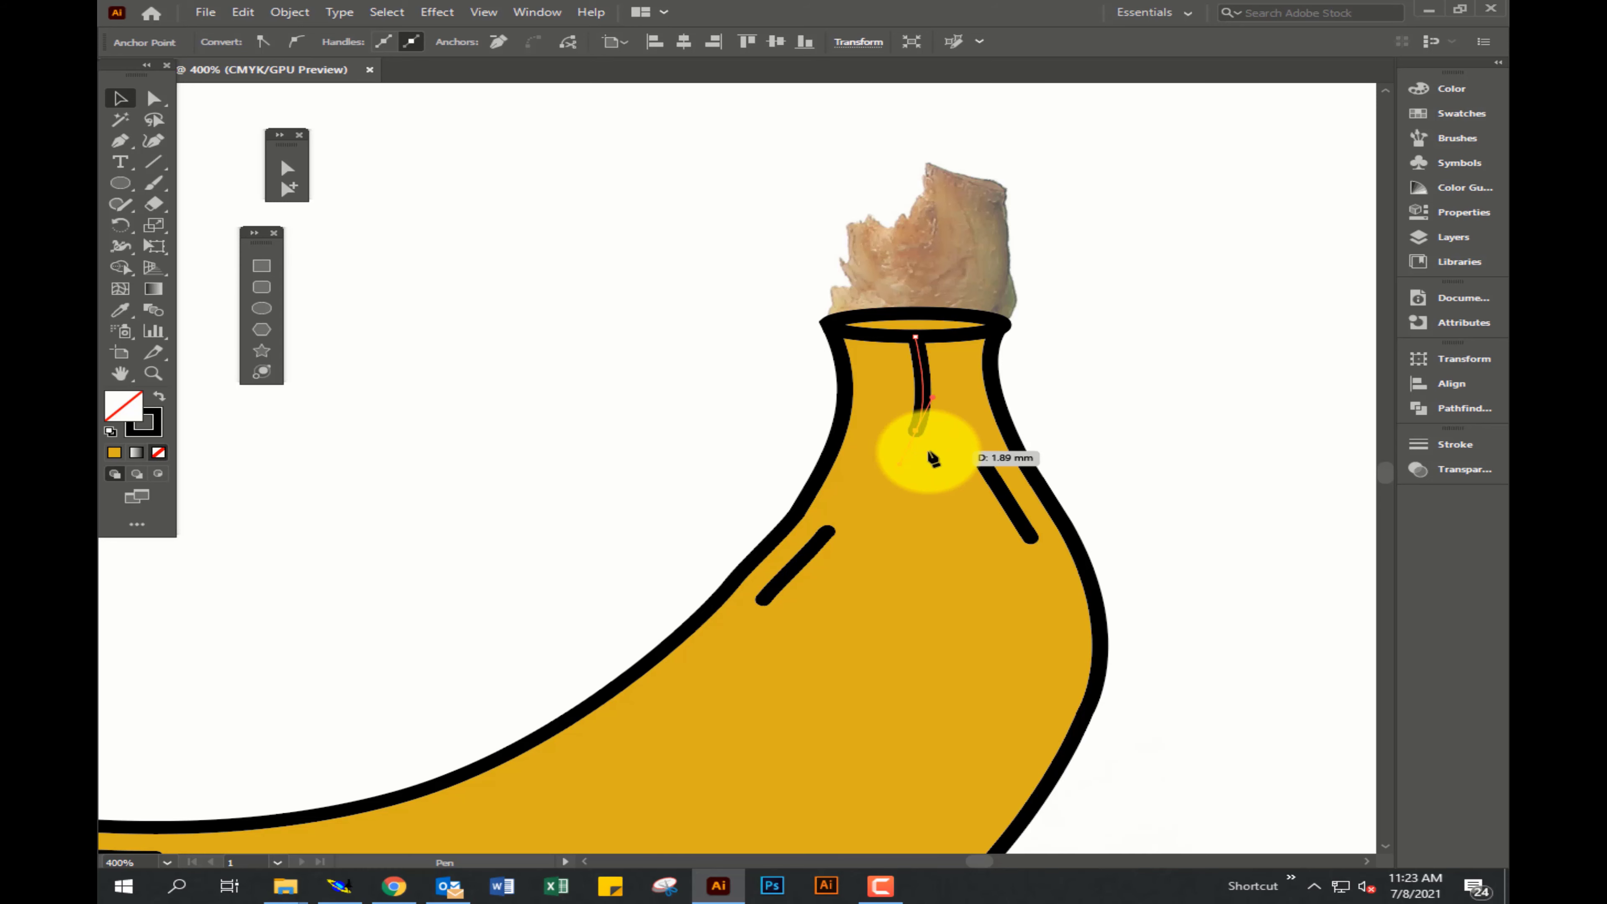
{"action": "scroll", "coordinate": [951, 412], "scroll_direction": "up", "scroll_amount": 1}
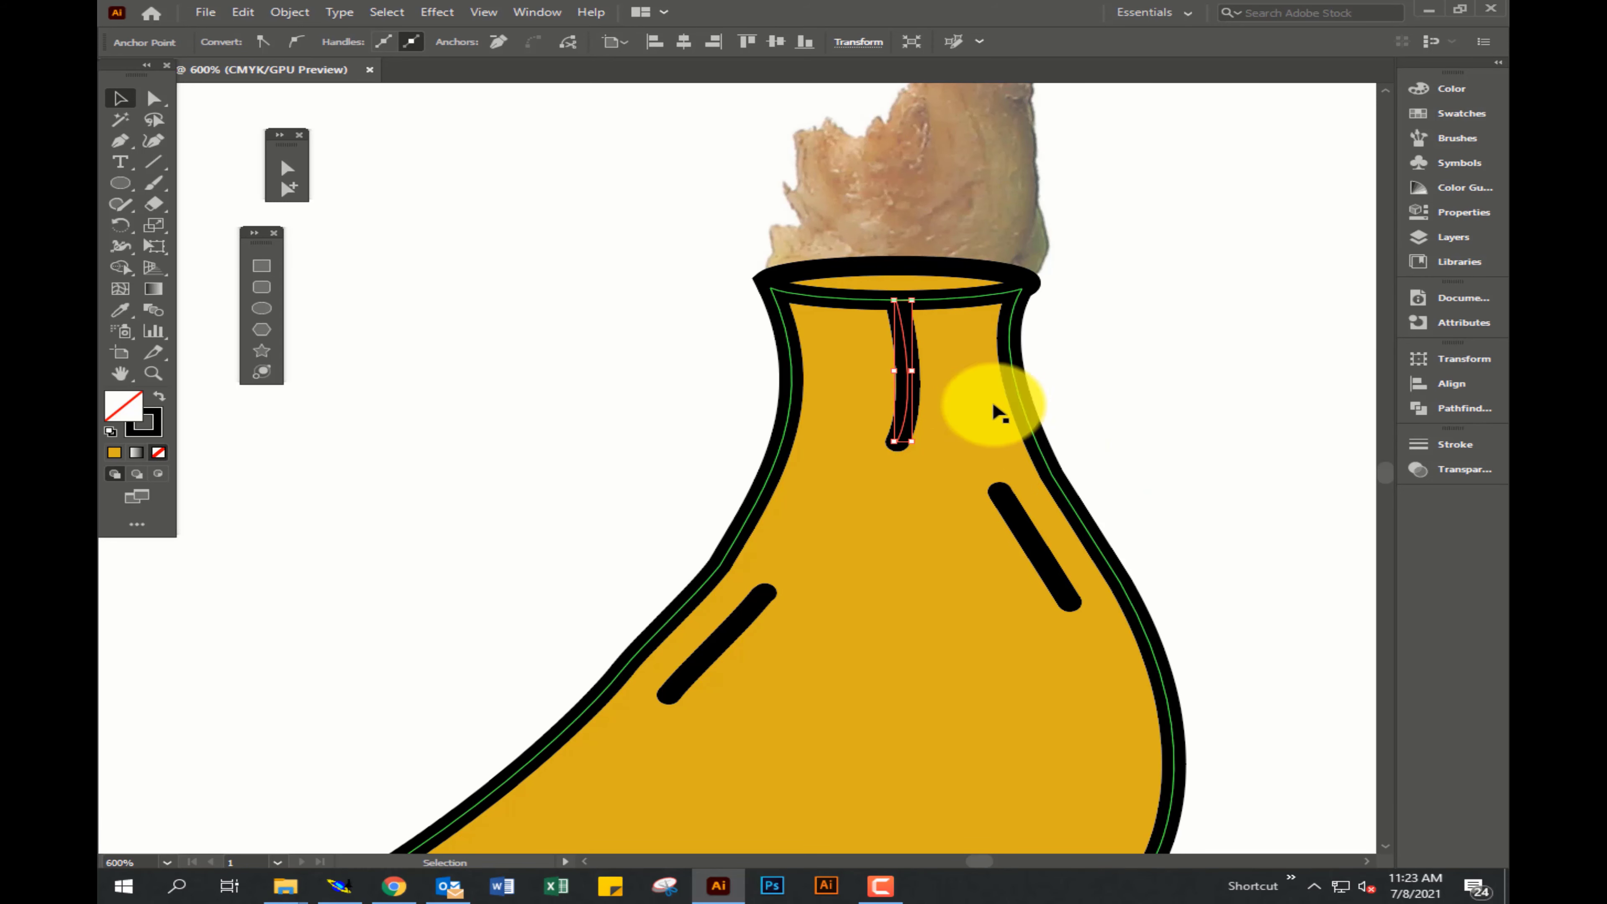
With the Width tool, taper the stem stroke, both ends of the lower-left accent, and the right accent's top.
{"action": "left_click", "coordinate": [121, 246]}
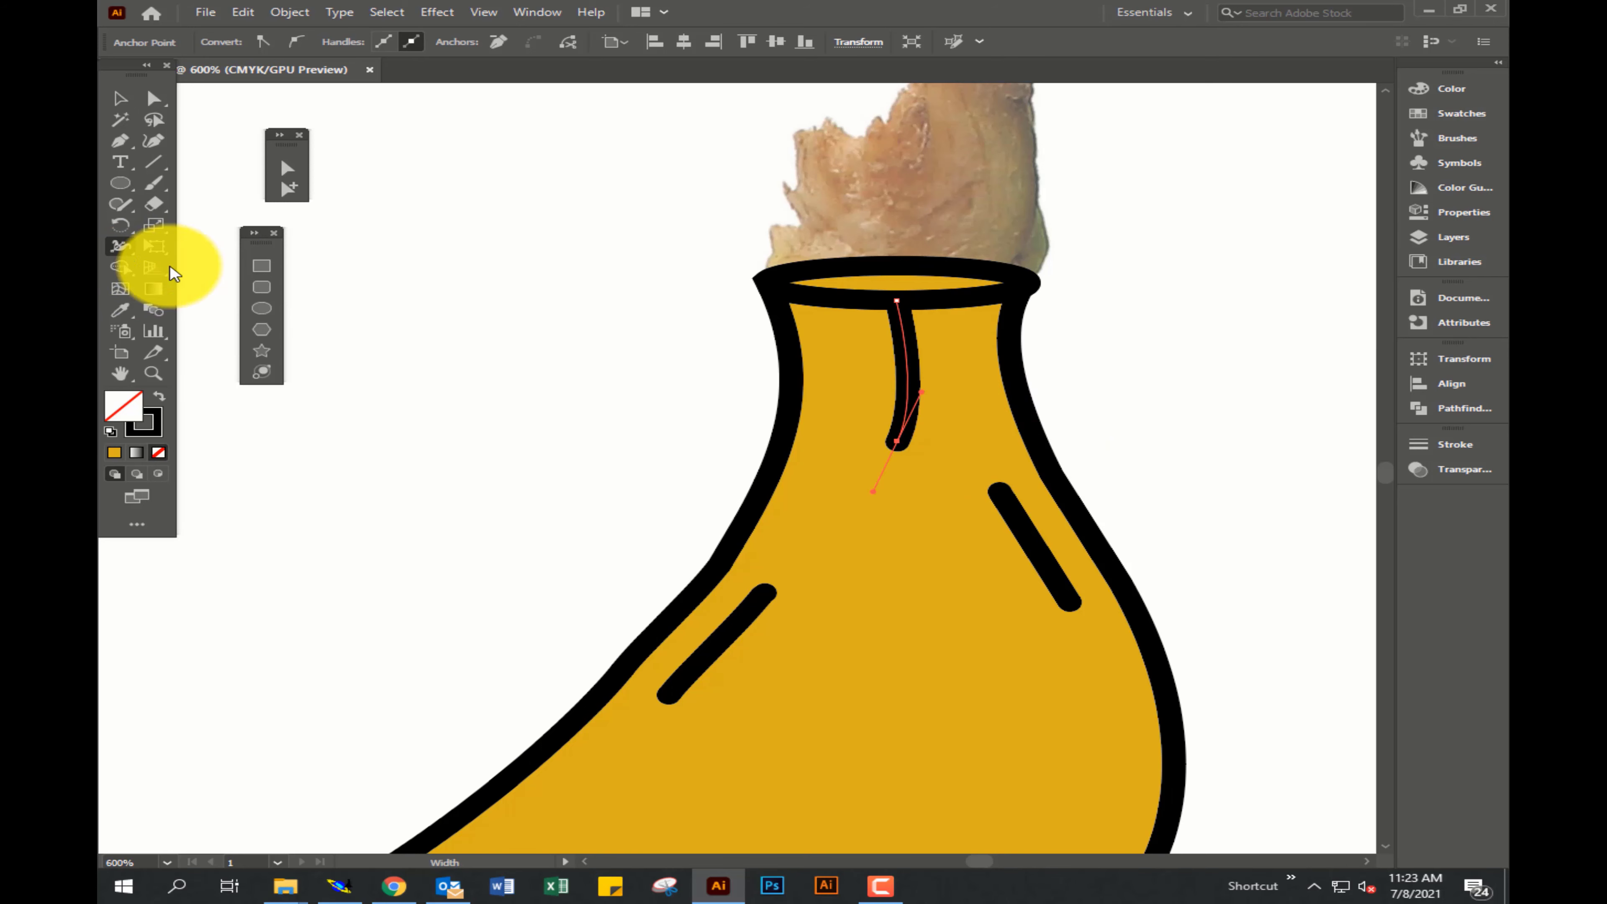
{"action": "left_click_drag", "start_coordinate": [895, 443], "coordinate": [898, 443]}
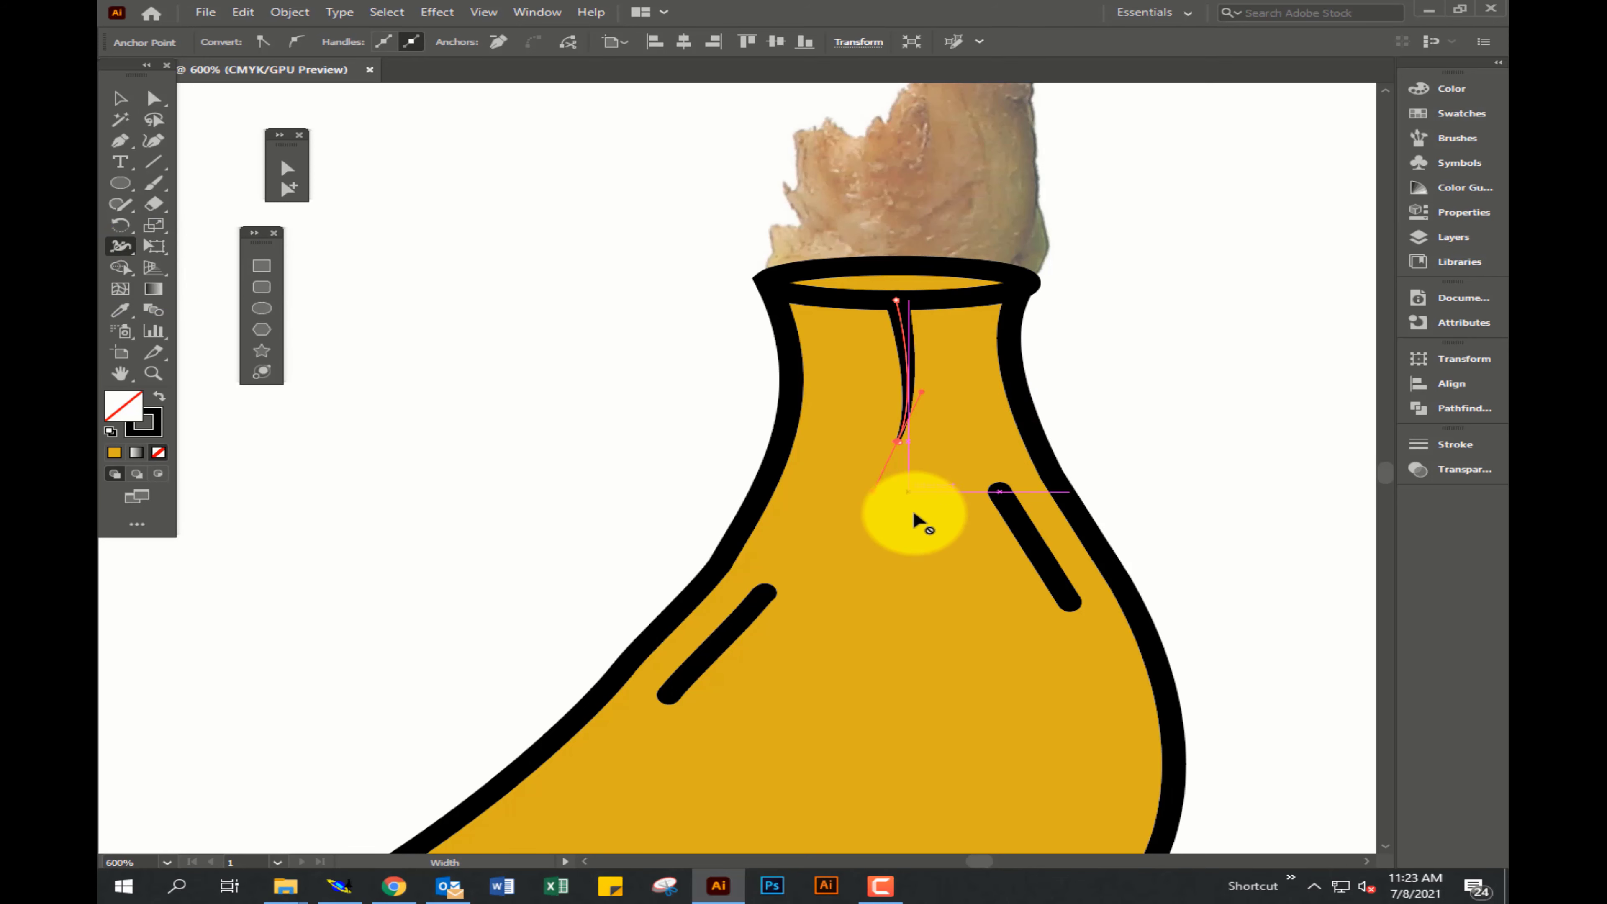
{"action": "left_click_drag", "start_coordinate": [768, 593], "coordinate": [724, 643]}
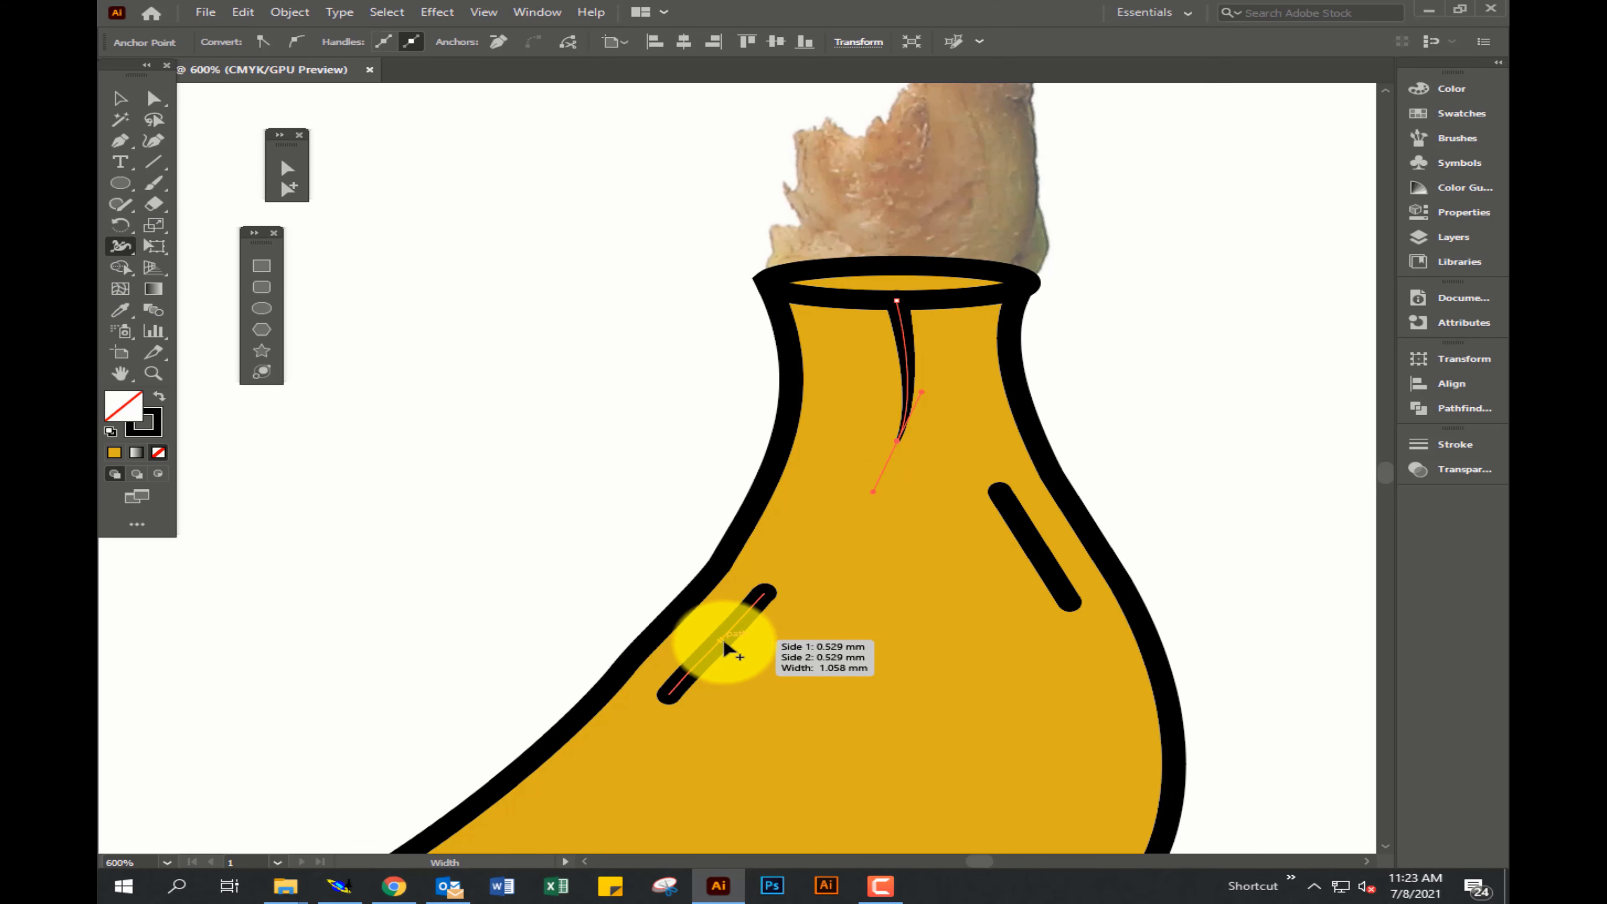
{"action": "left_click_drag", "start_coordinate": [764, 593], "coordinate": [766, 598]}
{"action": "left_click_drag", "start_coordinate": [669, 695], "coordinate": [671, 689]}
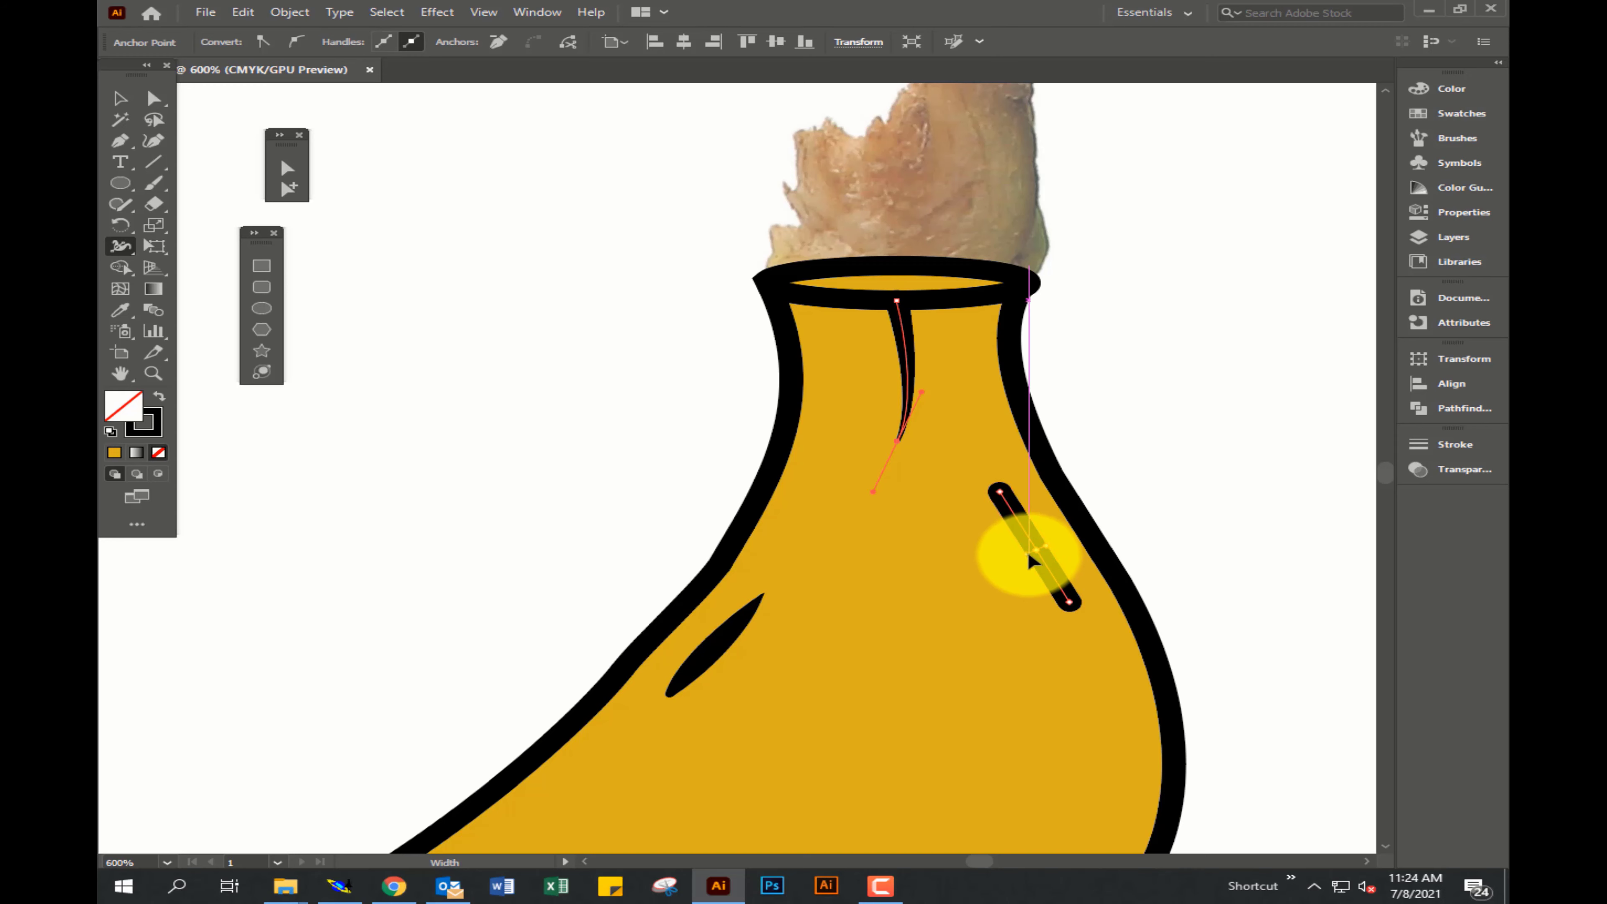
{"action": "left_click_drag", "start_coordinate": [1004, 492], "coordinate": [1001, 493]}
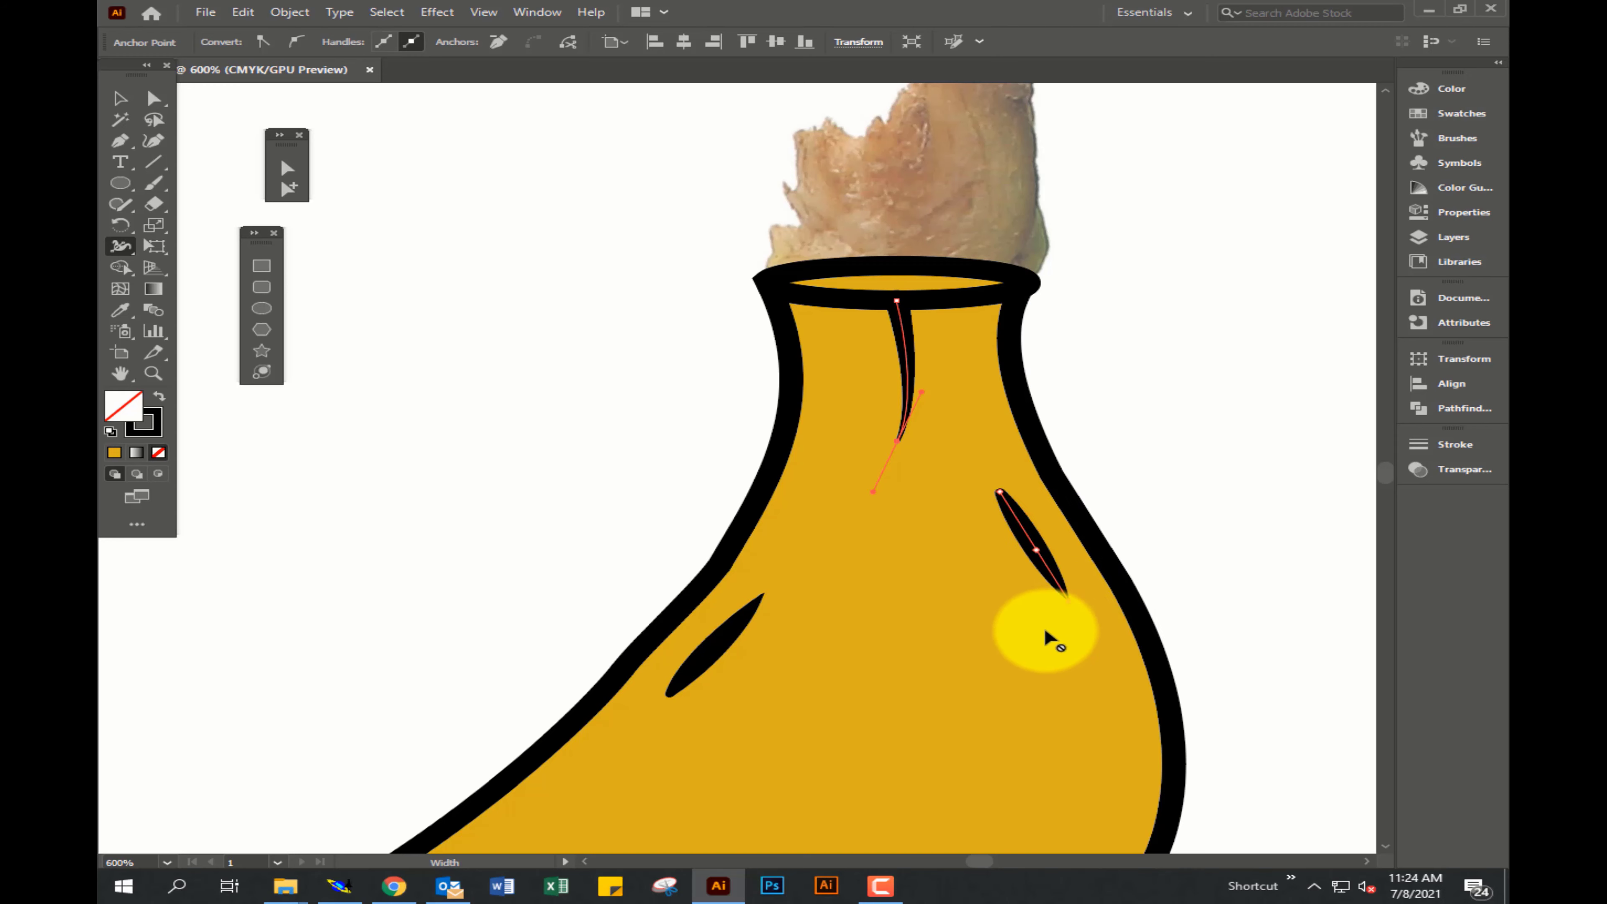
Taper the lower-edge highlight's top end and both ends of the left-tip highlight stroke.
{"action": "scroll", "coordinate": [1040, 638], "scroll_direction": "down", "scroll_amount": 5}
{"action": "scroll", "coordinate": [915, 639], "scroll_direction": "down", "scroll_amount": 5}
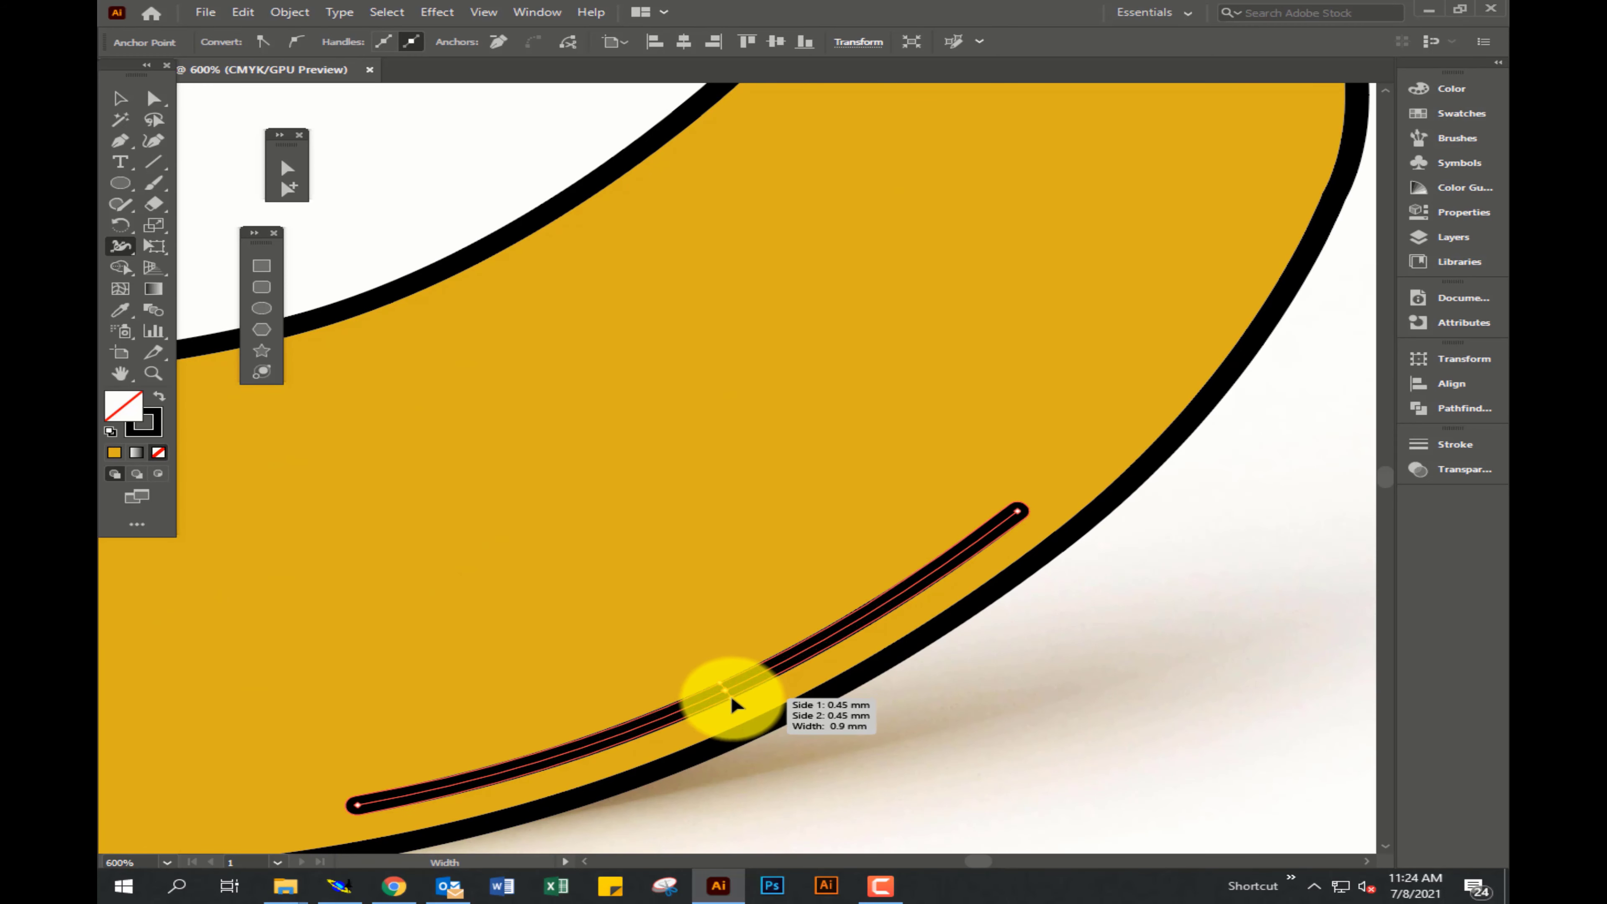
{"action": "left_click_drag", "start_coordinate": [1087, 524], "coordinate": [1022, 524]}
{"action": "left_click_drag", "start_coordinate": [329, 821], "coordinate": [359, 811]}
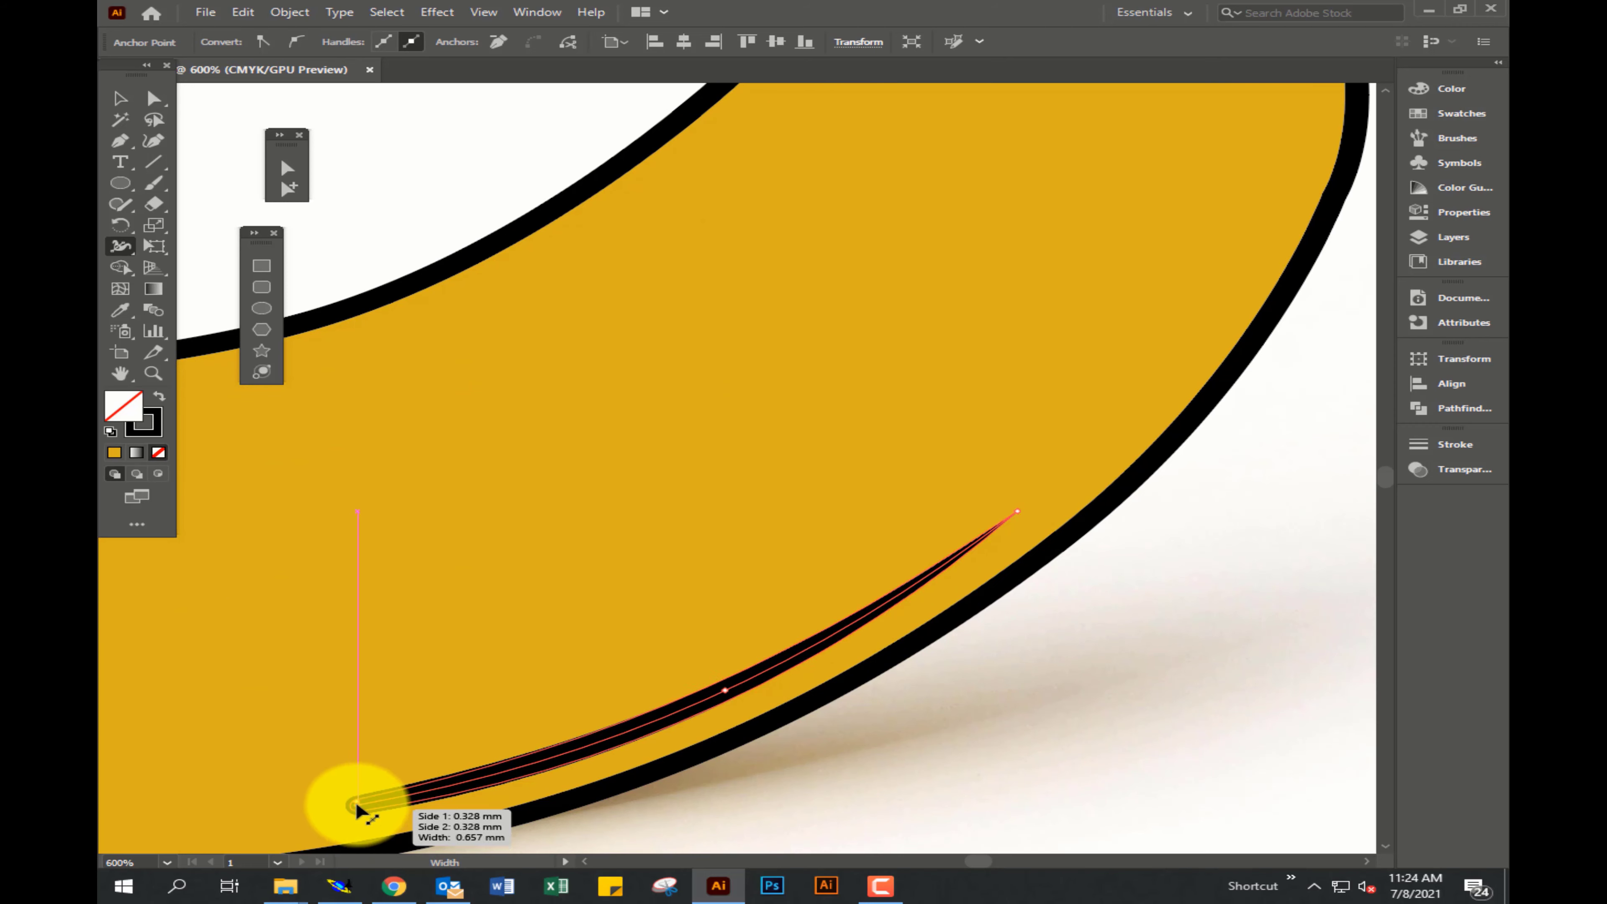
{"action": "scroll", "coordinate": [1026, 617], "scroll_direction": "up", "scroll_amount": 5}
{"action": "scroll", "coordinate": [759, 671], "scroll_direction": "up", "scroll_amount": 5}
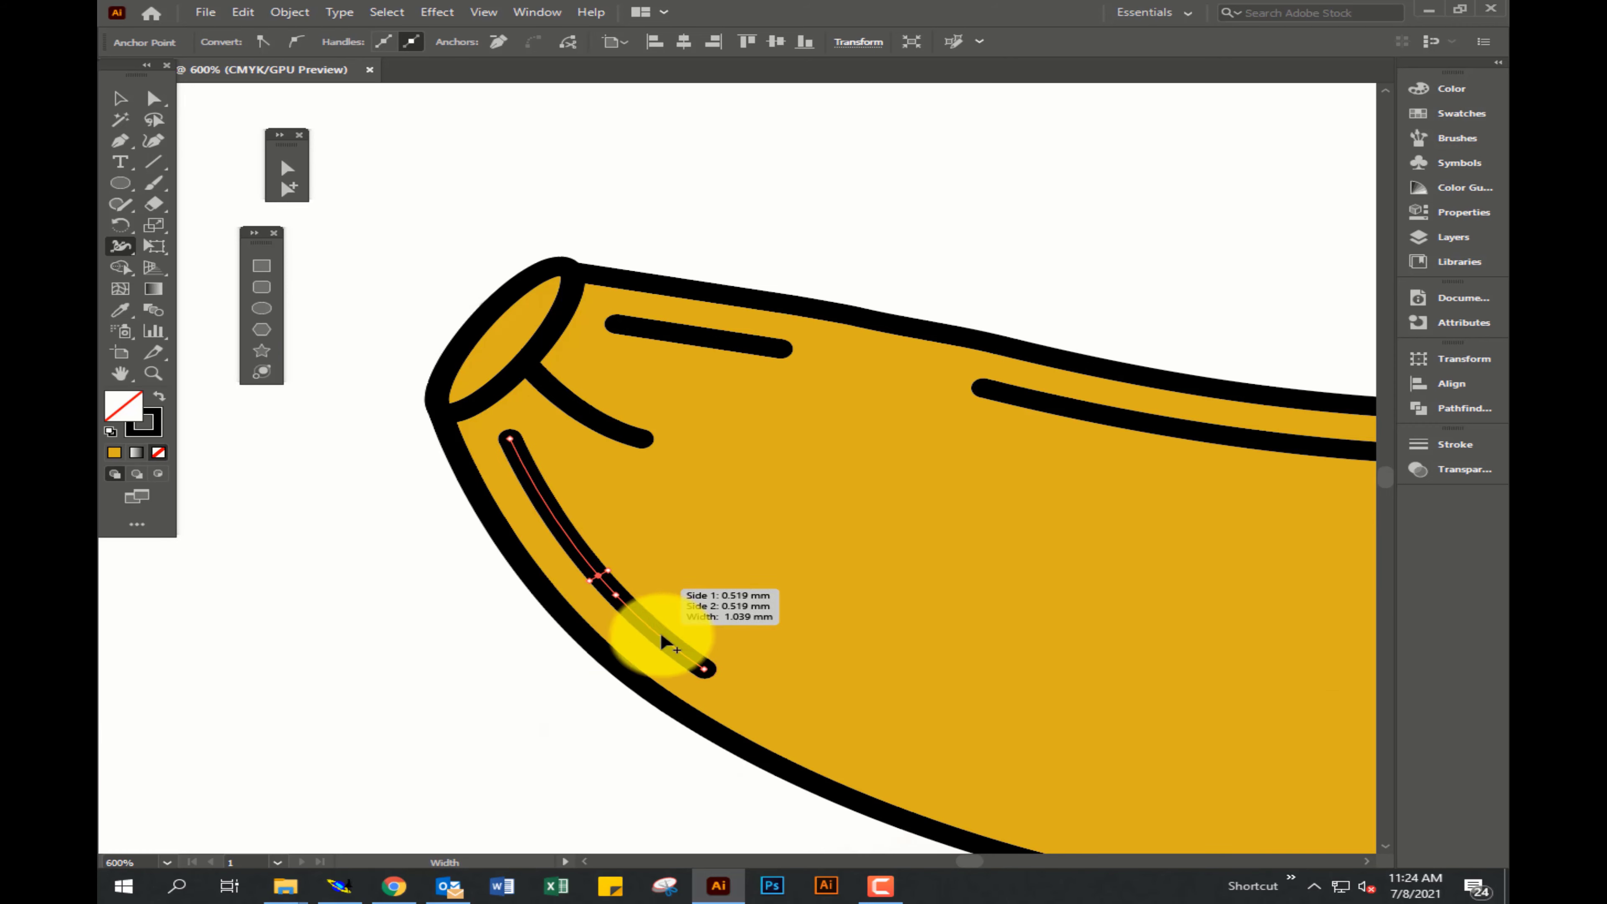
{"action": "left_click_drag", "start_coordinate": [706, 667], "coordinate": [700, 665]}
{"action": "left_click_drag", "start_coordinate": [513, 438], "coordinate": [521, 431]}
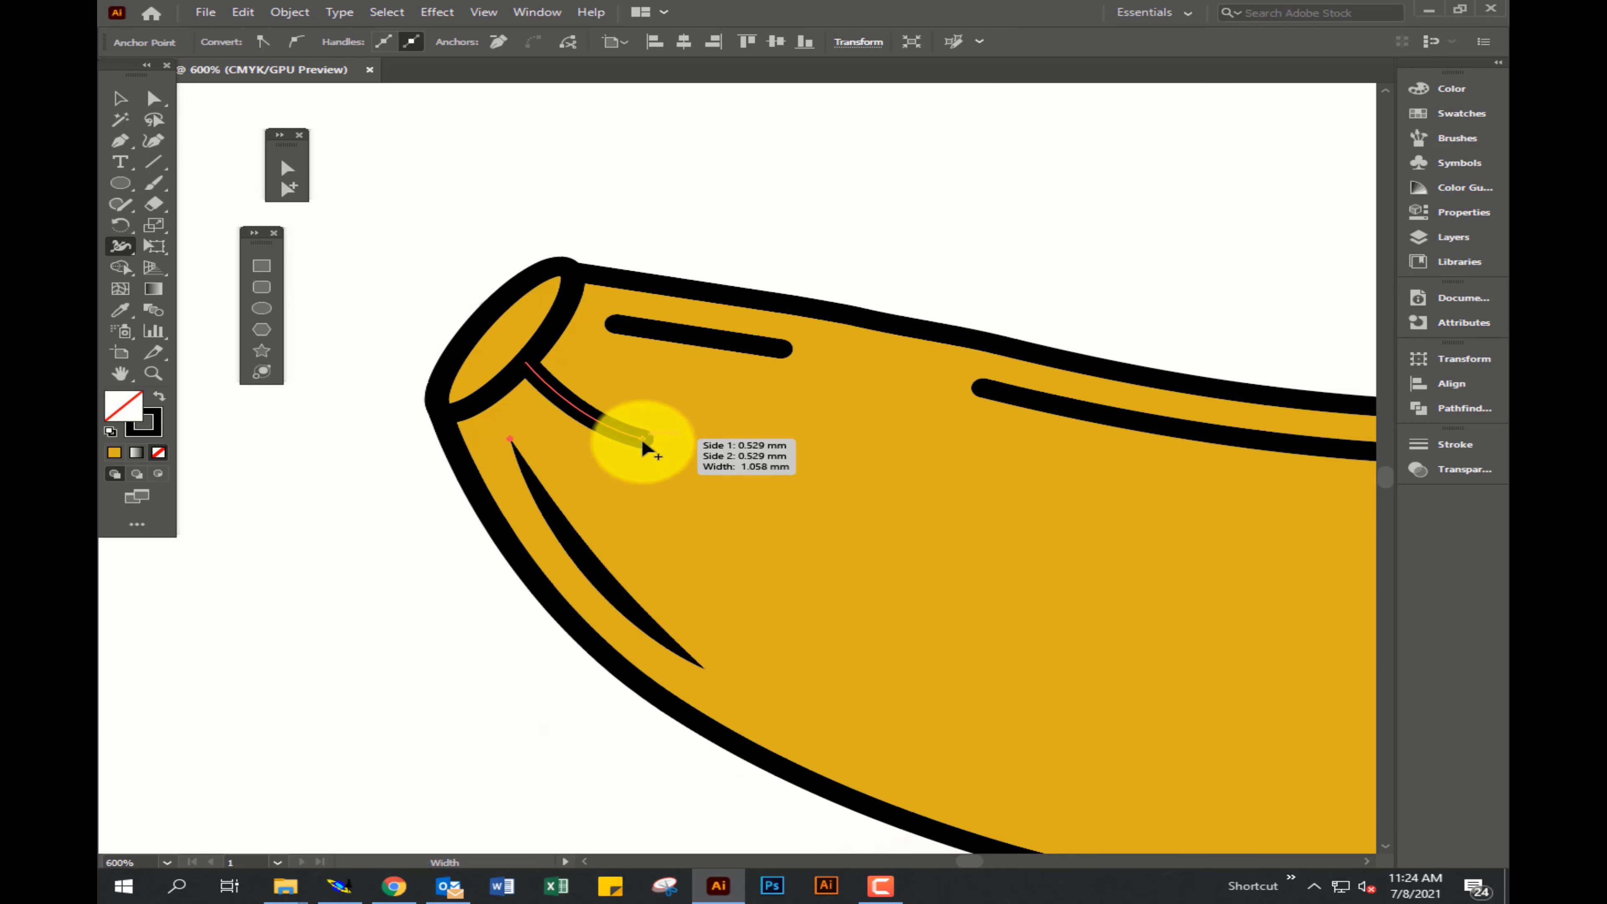
Taper the tip crease's end and thin the short upper stroke toward its left end.
{"action": "left_click_drag", "start_coordinate": [643, 440], "coordinate": [759, 367]}
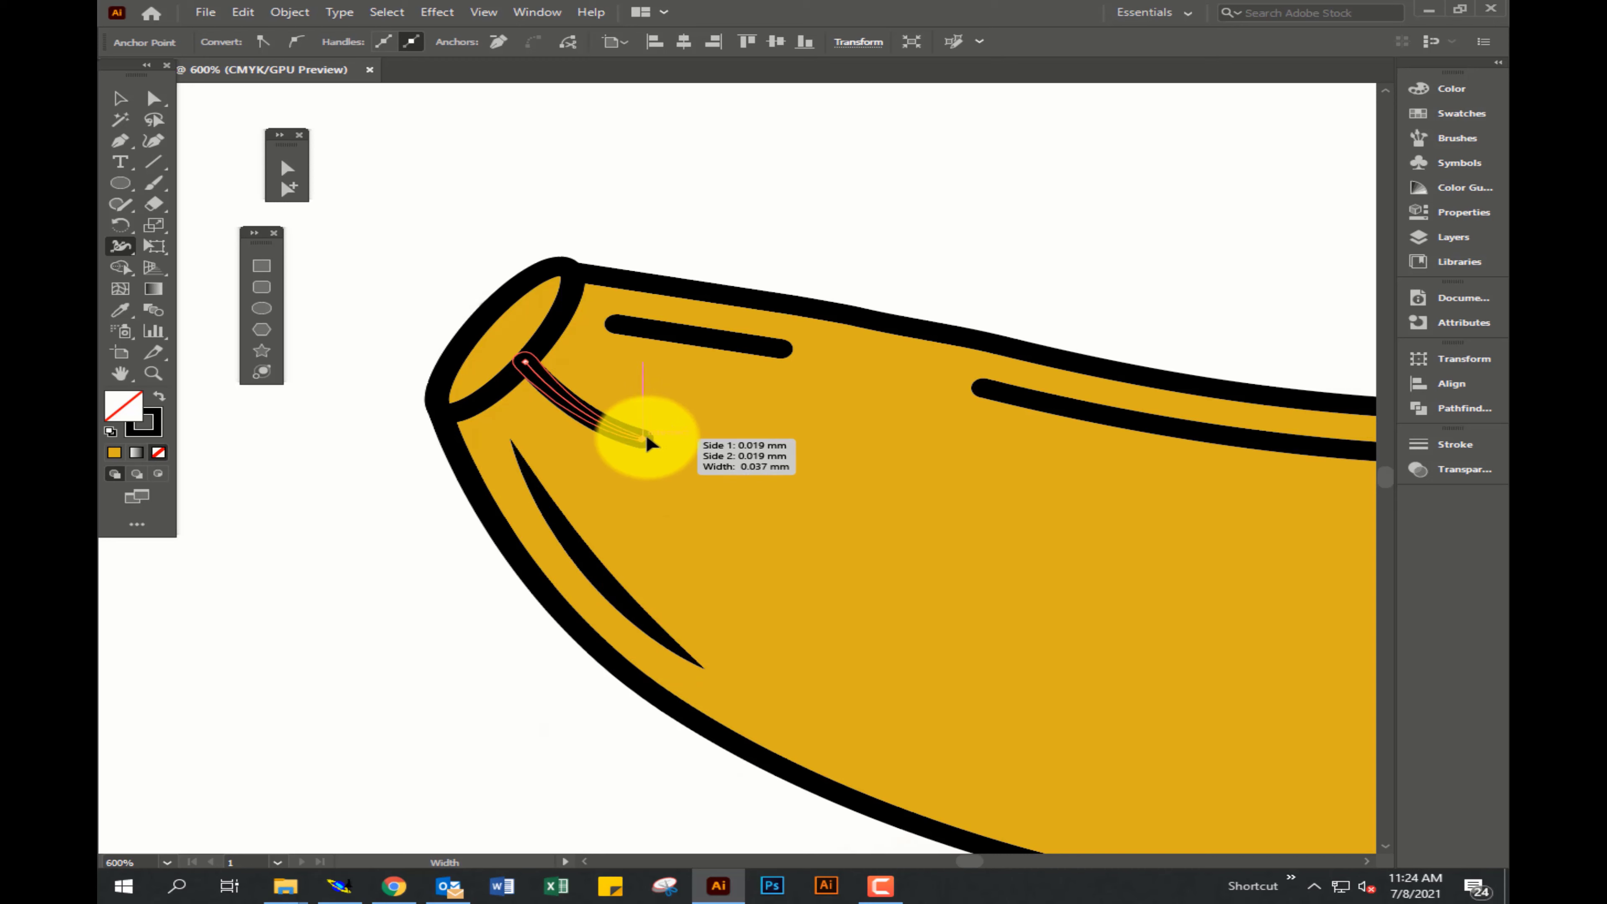
{"action": "left_click", "coordinate": [702, 336]}
{"action": "left_click_drag", "start_coordinate": [790, 343], "coordinate": [703, 333]}
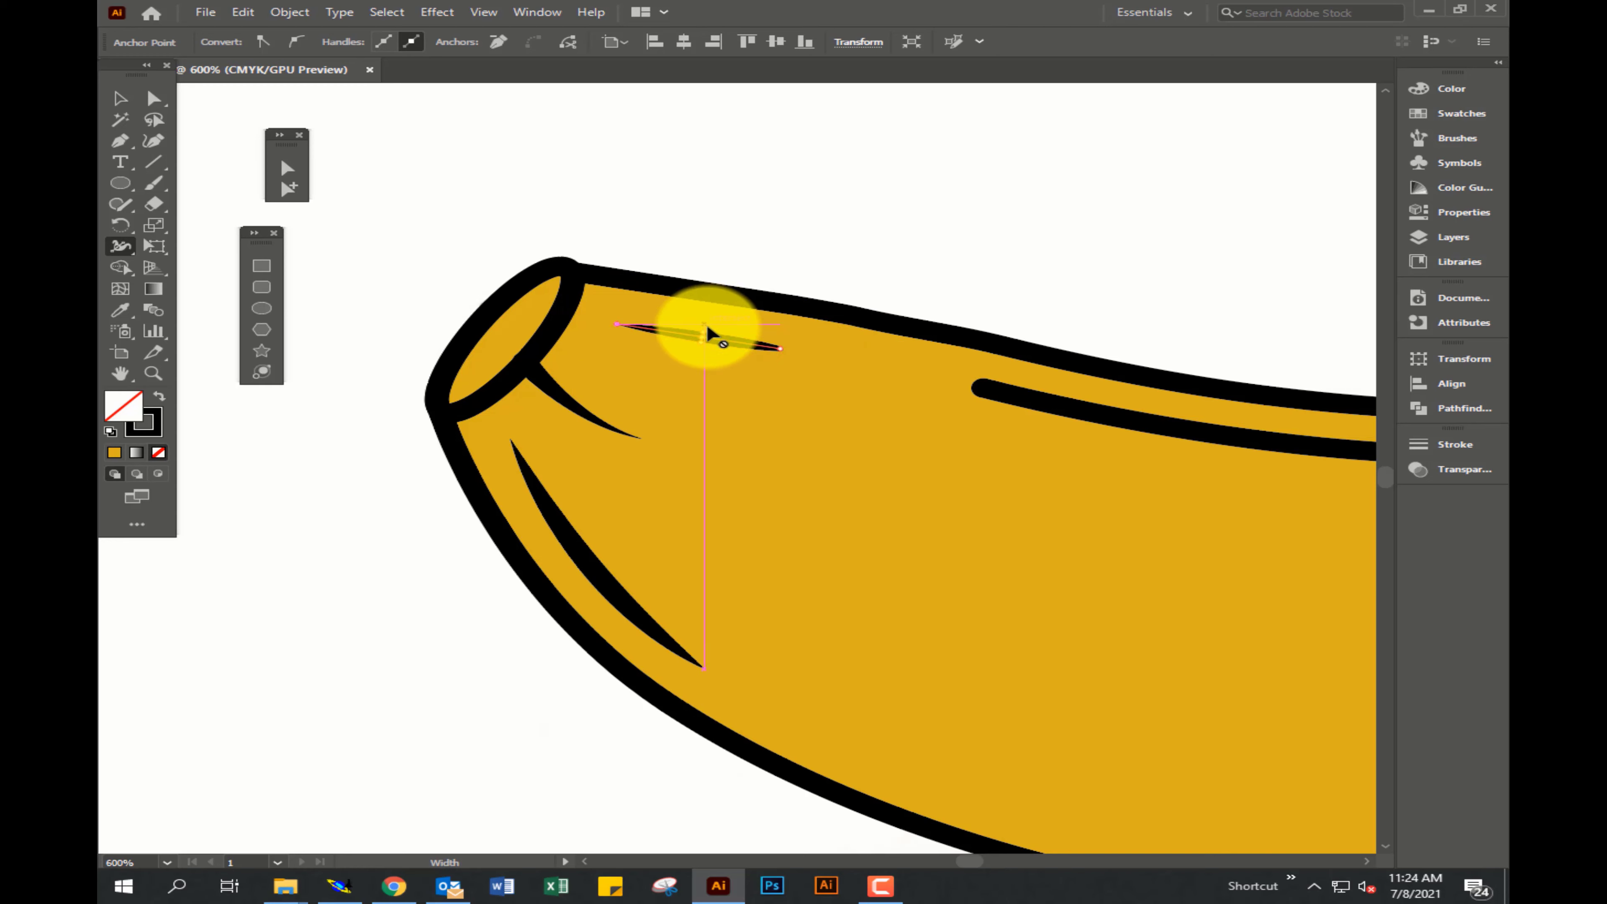
{"action": "left_click_drag", "start_coordinate": [703, 330], "coordinate": [700, 344]}
{"action": "scroll", "coordinate": [699, 342], "scroll_direction": "up", "scroll_amount": 3}
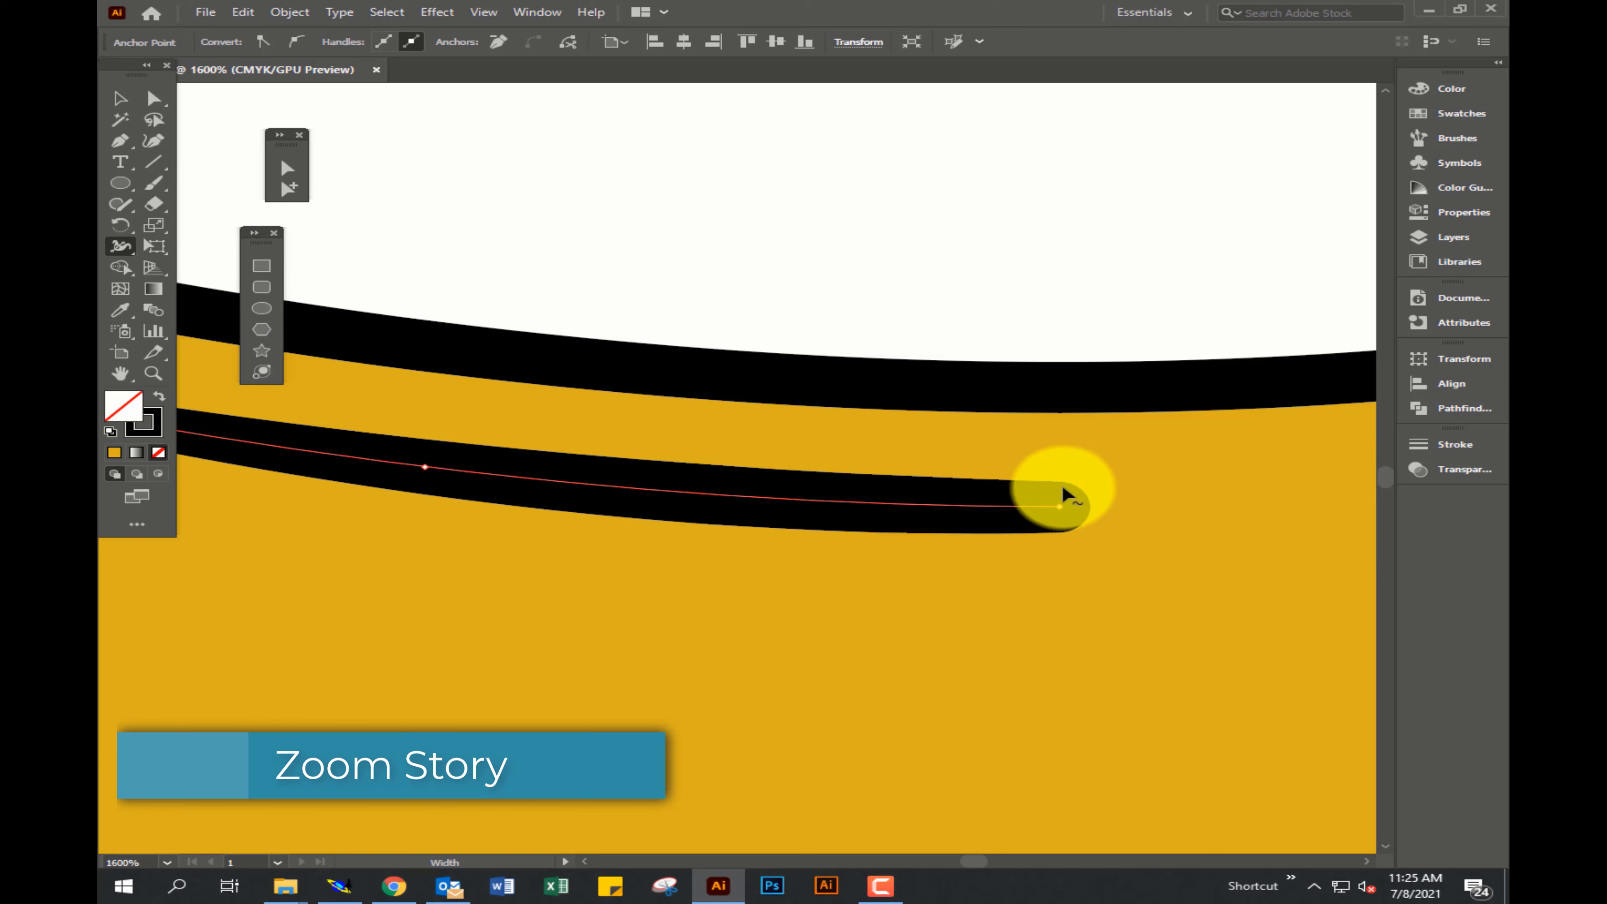
{"action": "scroll", "coordinate": [1064, 492], "scroll_direction": "down", "scroll_amount": 2}
{"action": "scroll", "coordinate": [886, 567], "scroll_direction": "down", "scroll_amount": 3}
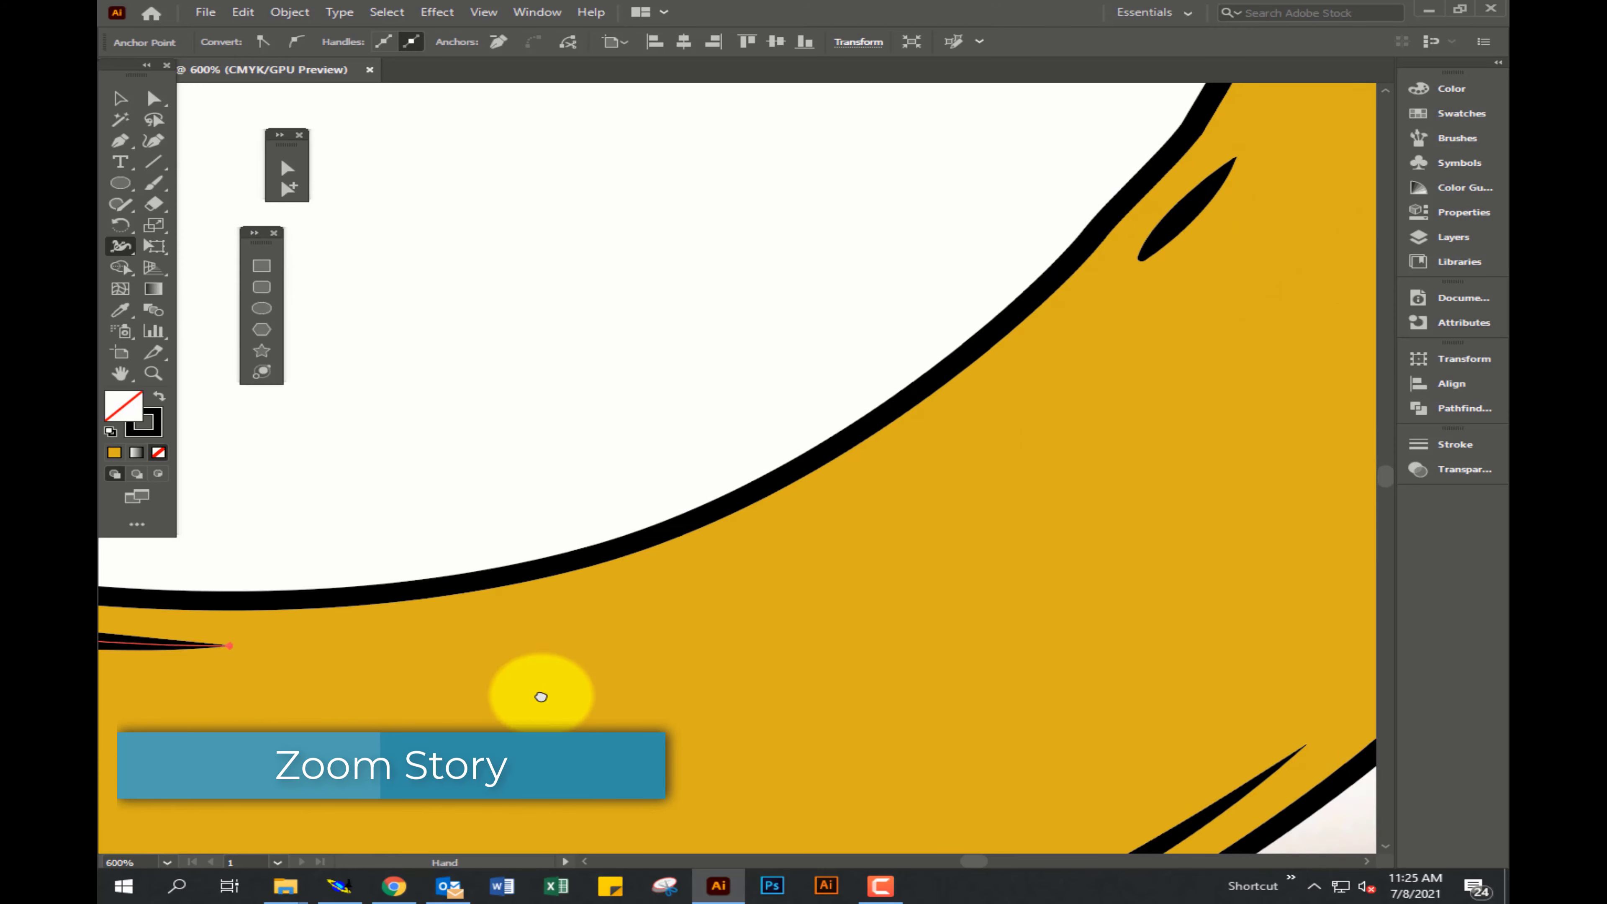
{"action": "scroll", "coordinate": [753, 585], "scroll_direction": "down", "scroll_amount": 2}
{"action": "left_click", "coordinate": [120, 99]}
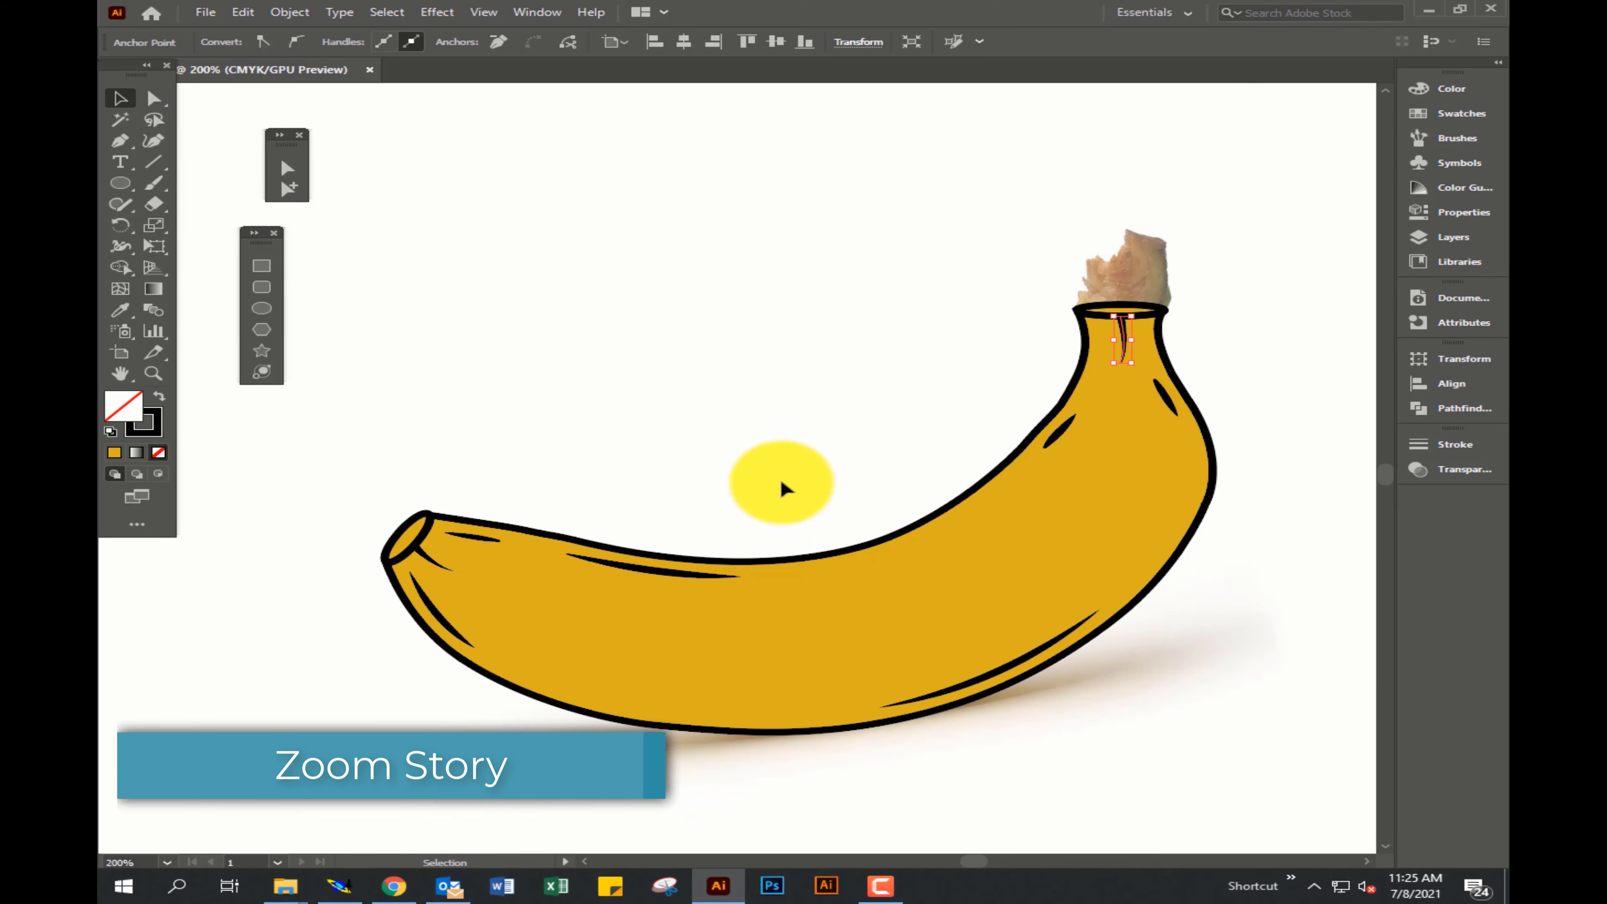
On the Color layer, pen a closed shape from the left tip past the stem and around beneath the banana.
{"action": "left_click_drag", "start_coordinate": [779, 484], "coordinate": [777, 375]}
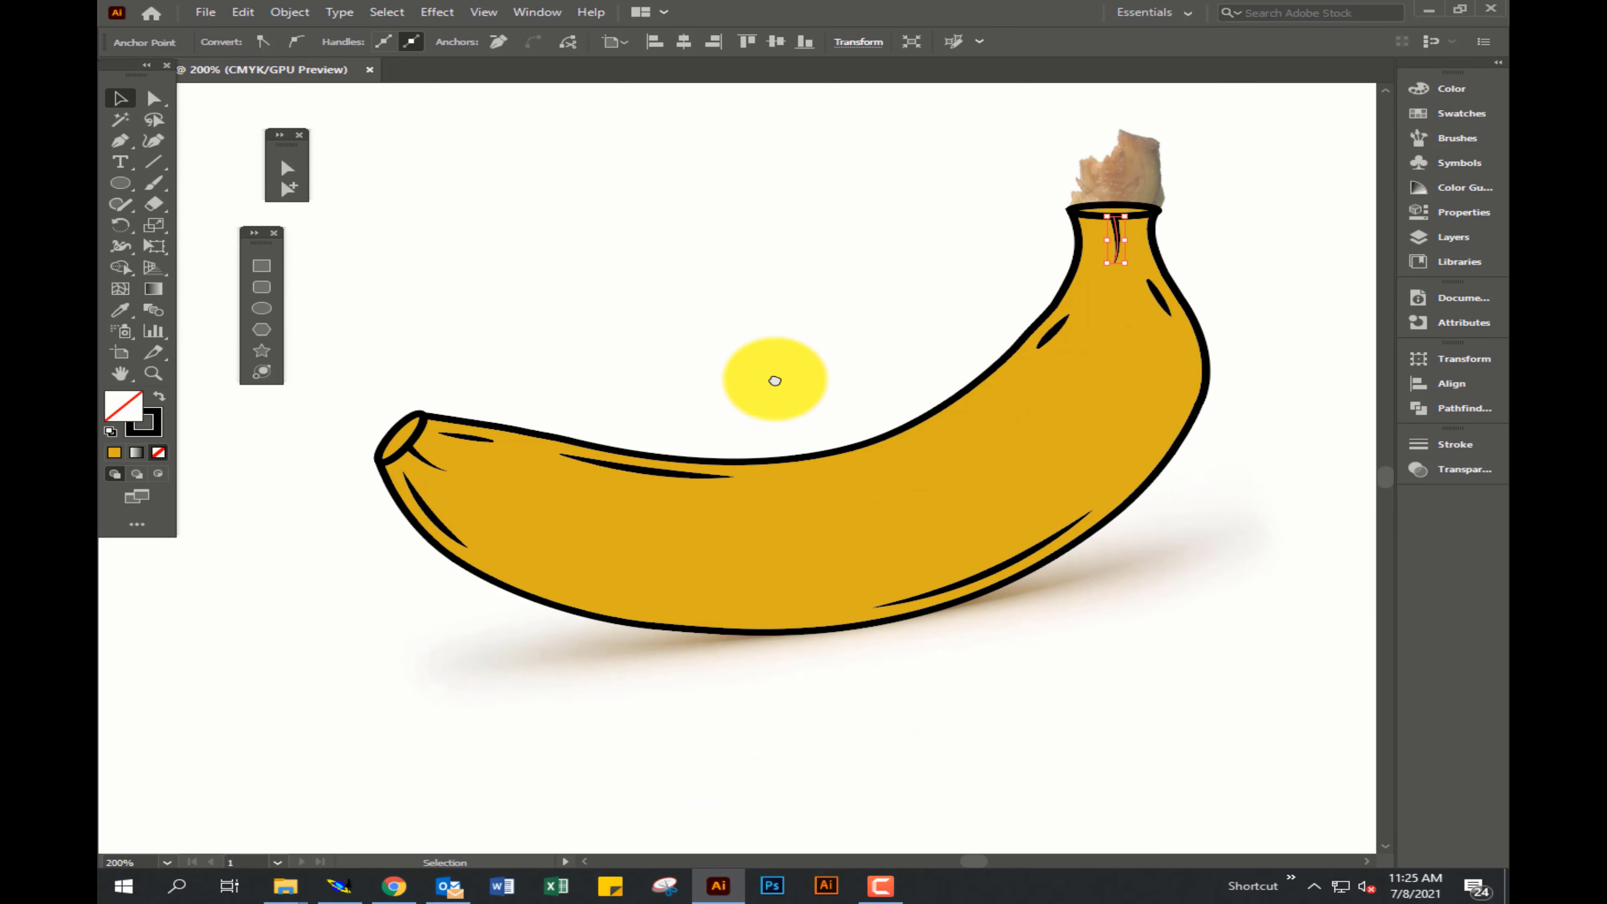
{"action": "left_click", "coordinate": [1453, 236]}
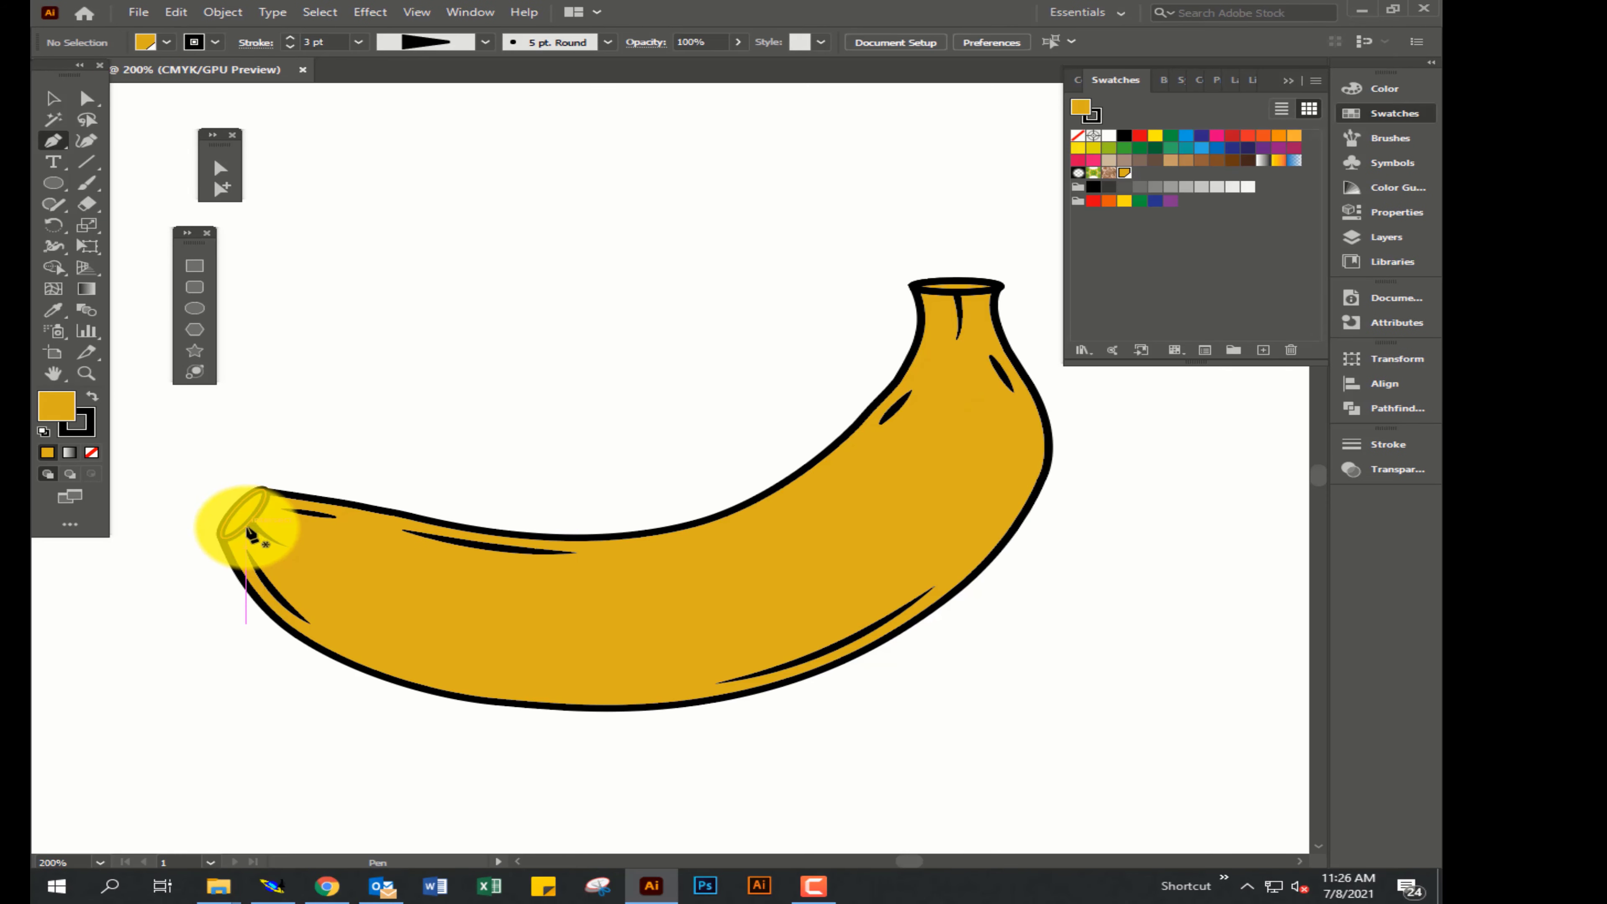
{"action": "mouse_move", "coordinate": [248, 534]}
{"action": "left_mouse_down"}
{"action": "mouse_move", "coordinate": [557, 646]}
{"action": "mouse_move", "coordinate": [443, 606]}
{"action": "left_mouse_up"}
{"action": "left_click_drag", "start_coordinate": [577, 642], "coordinate": [759, 617]}
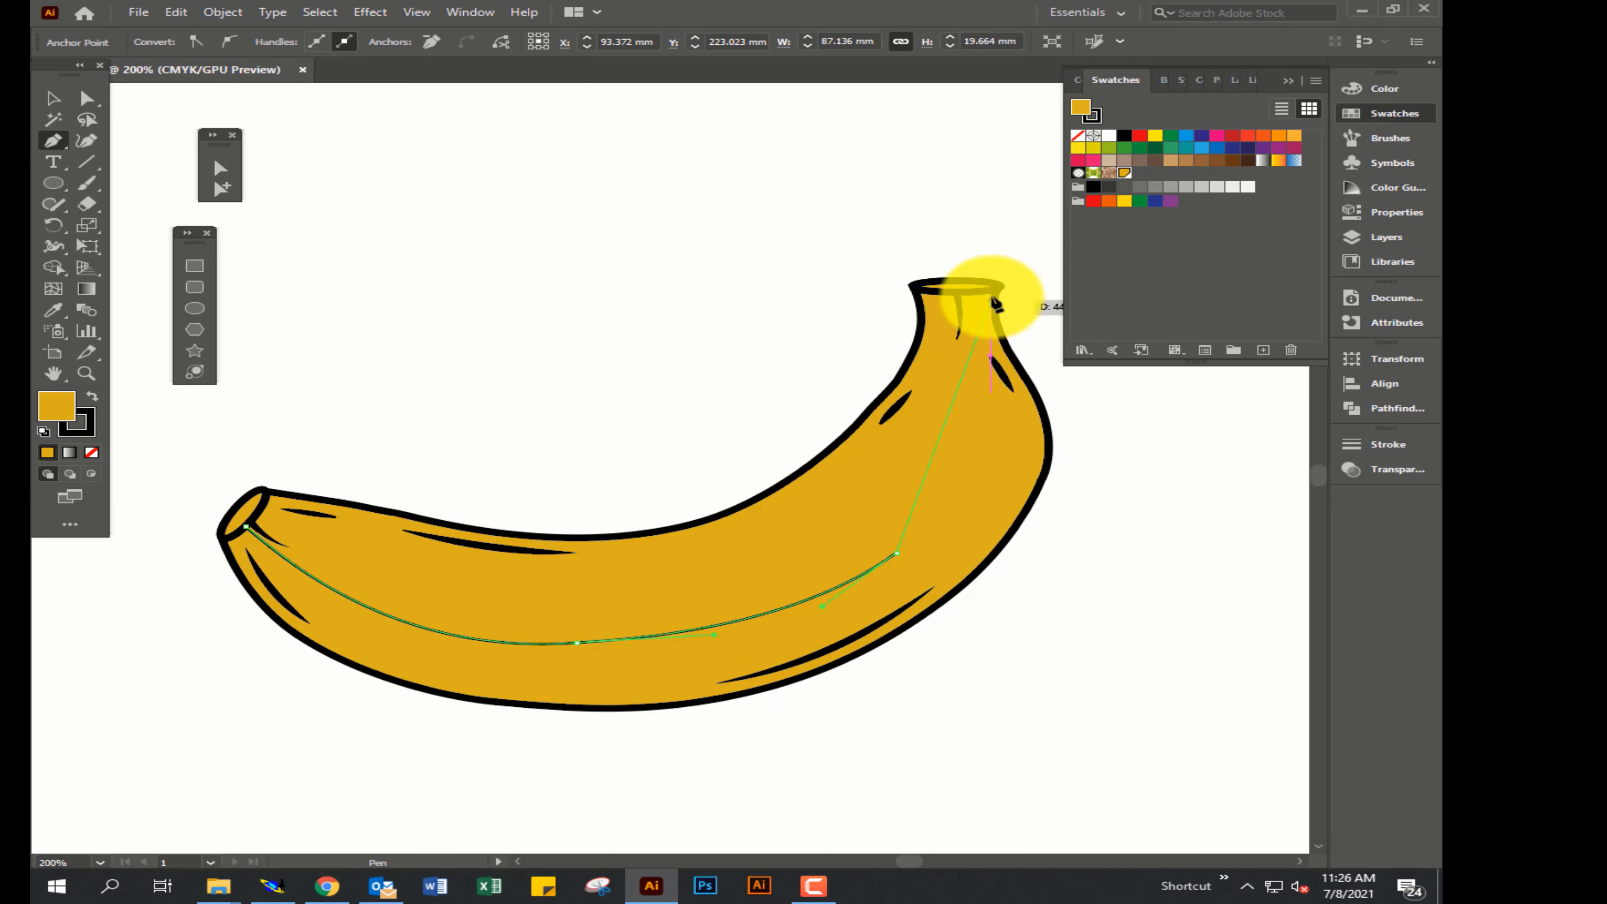
{"action": "left_click_drag", "start_coordinate": [990, 291], "coordinate": [972, 439]}
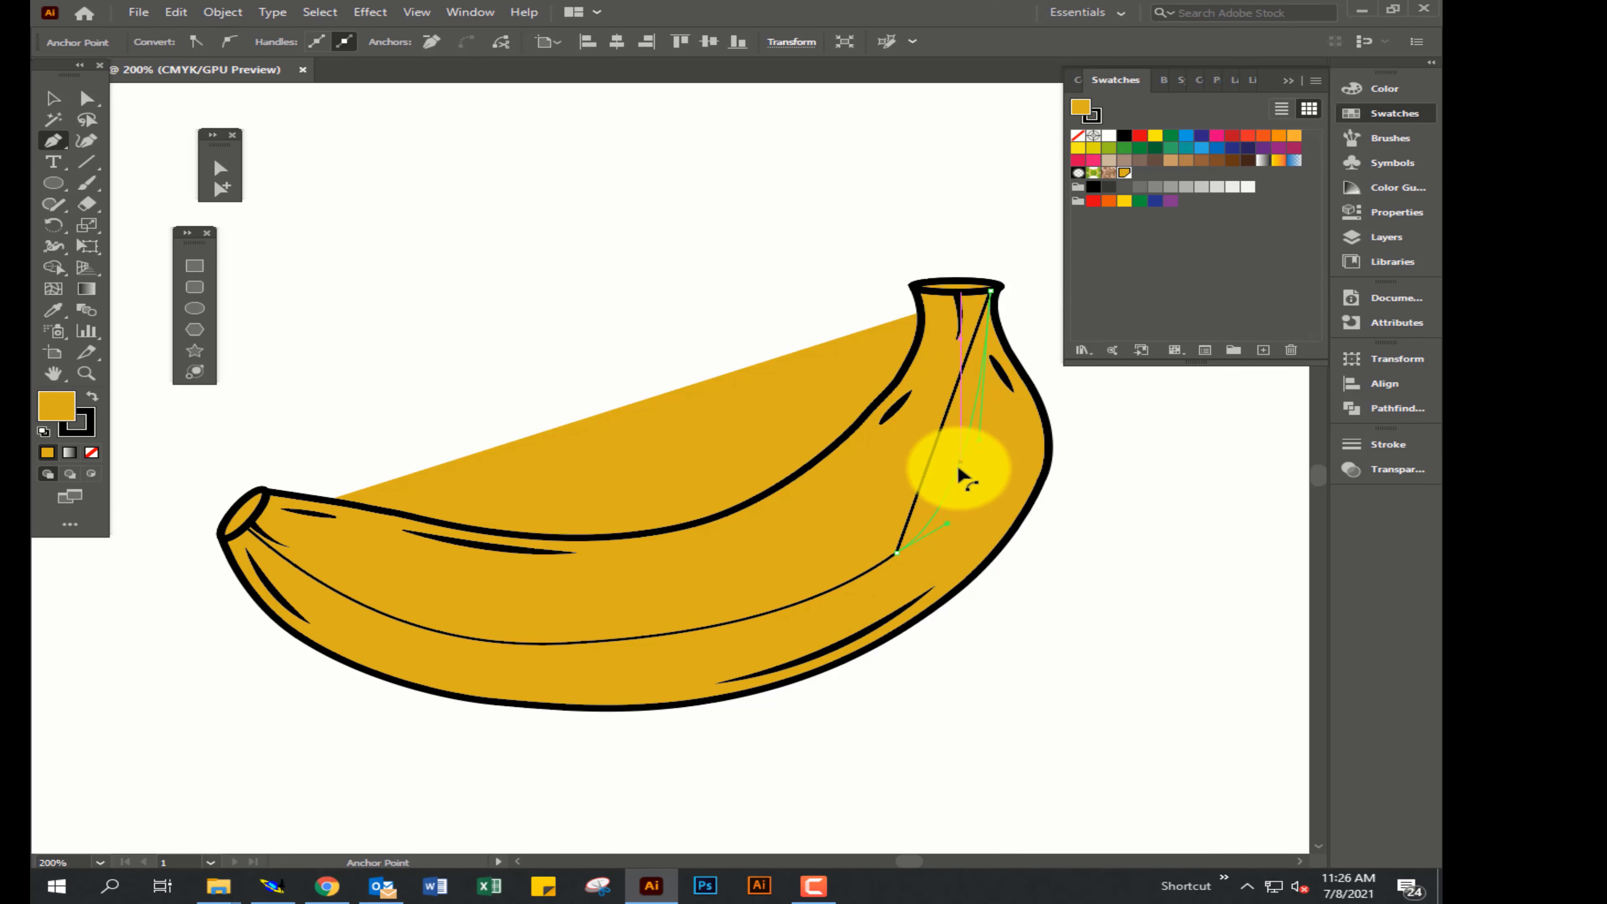
{"action": "left_click", "coordinate": [1037, 292]}
{"action": "left_click", "coordinate": [1123, 424]}
{"action": "left_click", "coordinate": [1065, 596]}
{"action": "left_click", "coordinate": [898, 684]}
{"action": "left_click", "coordinate": [623, 752]}
{"action": "left_click", "coordinate": [386, 739]}
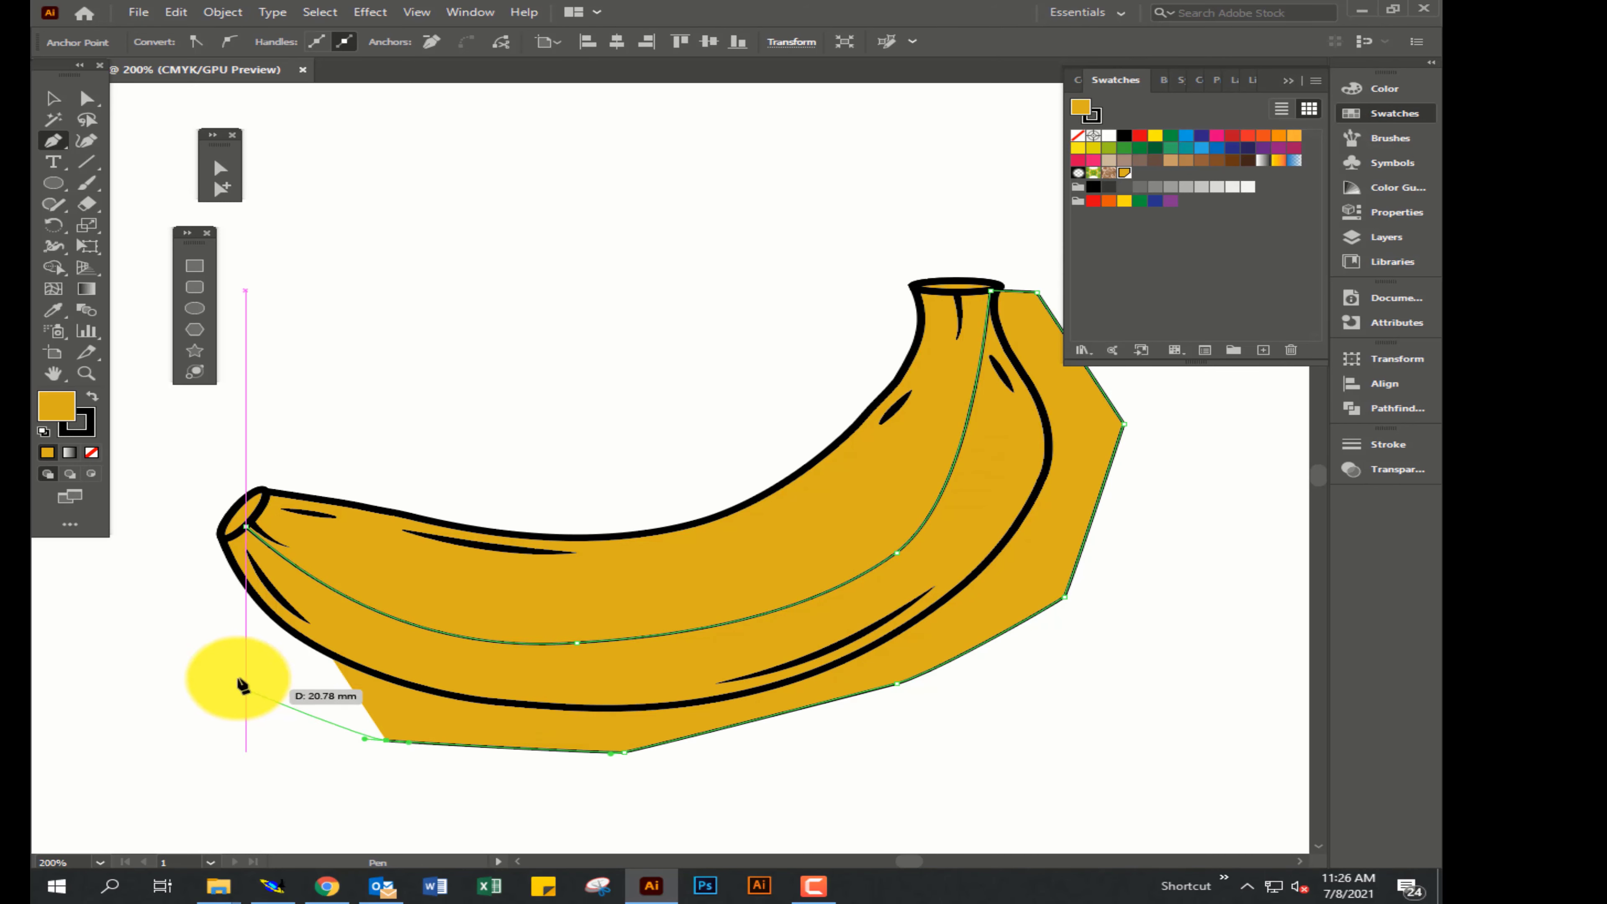
{"action": "left_click", "coordinate": [245, 527]}
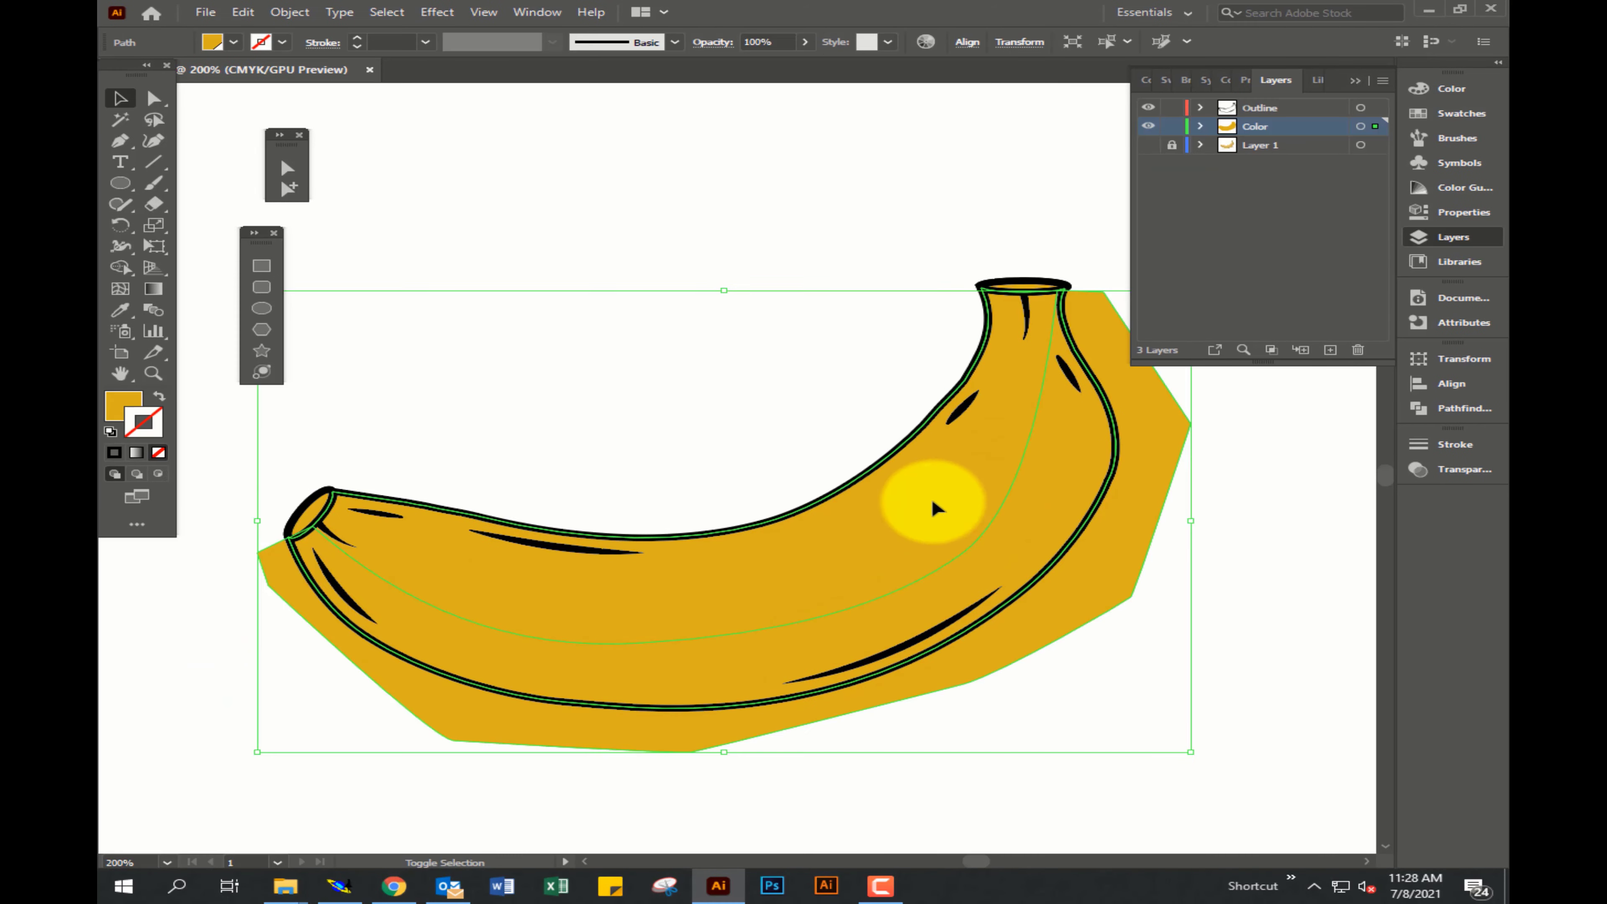
Use Shape Builder to remove the shading shape's area outside the banana.
{"action": "key", "text": "shift+m"}
{"action": "left_click", "coordinate": [1099, 594], "text": "alt"}
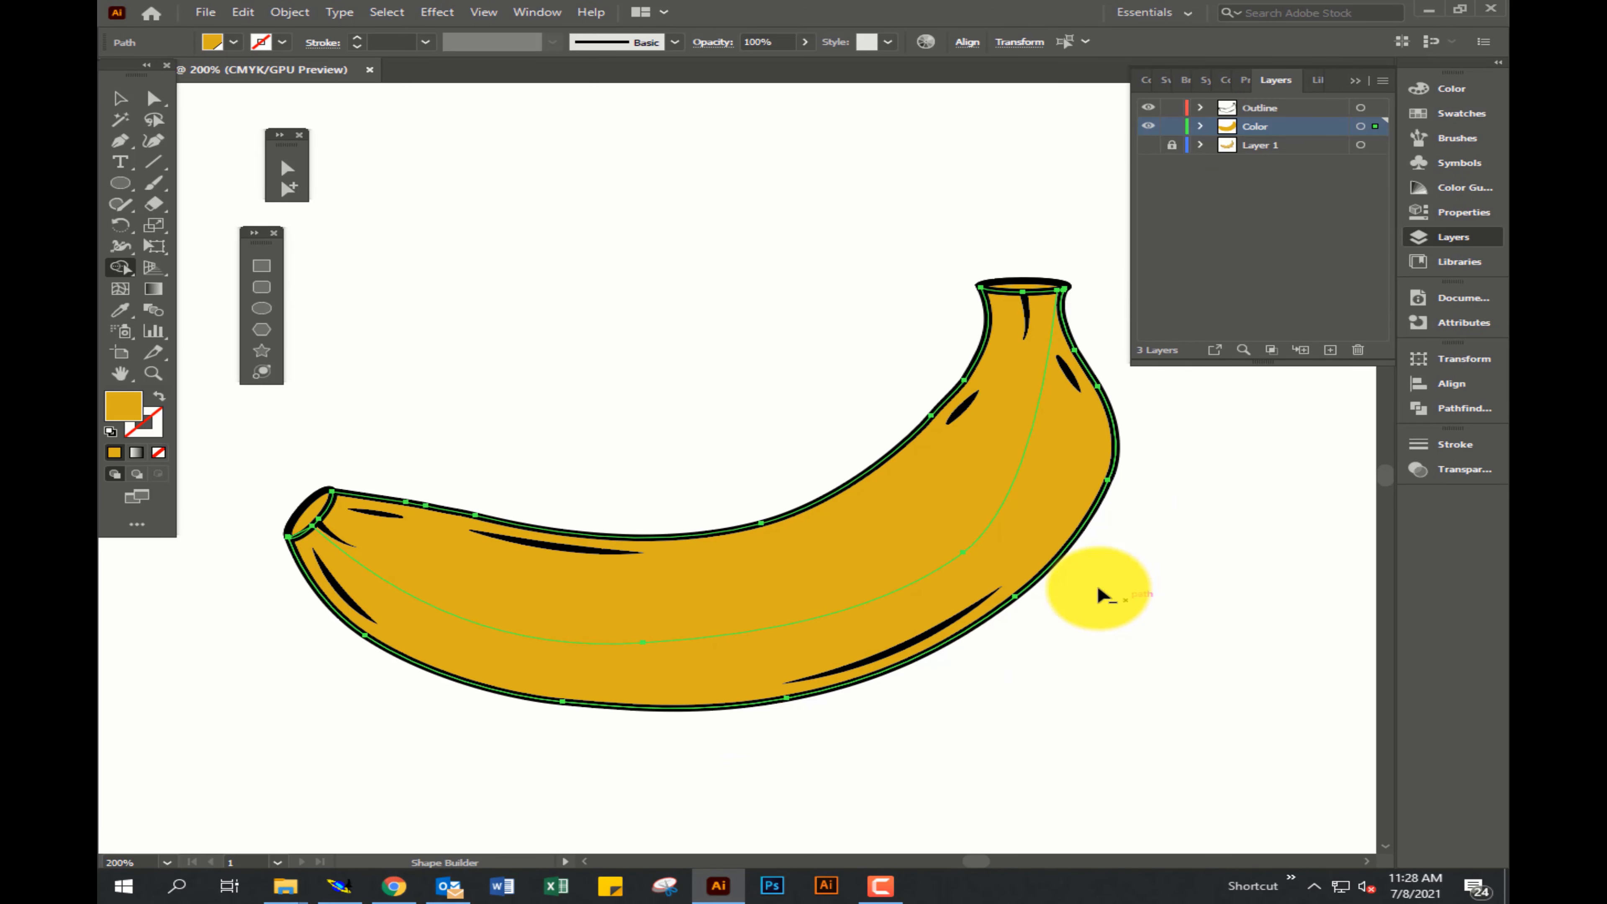
{"action": "left_click", "coordinate": [120, 98]}
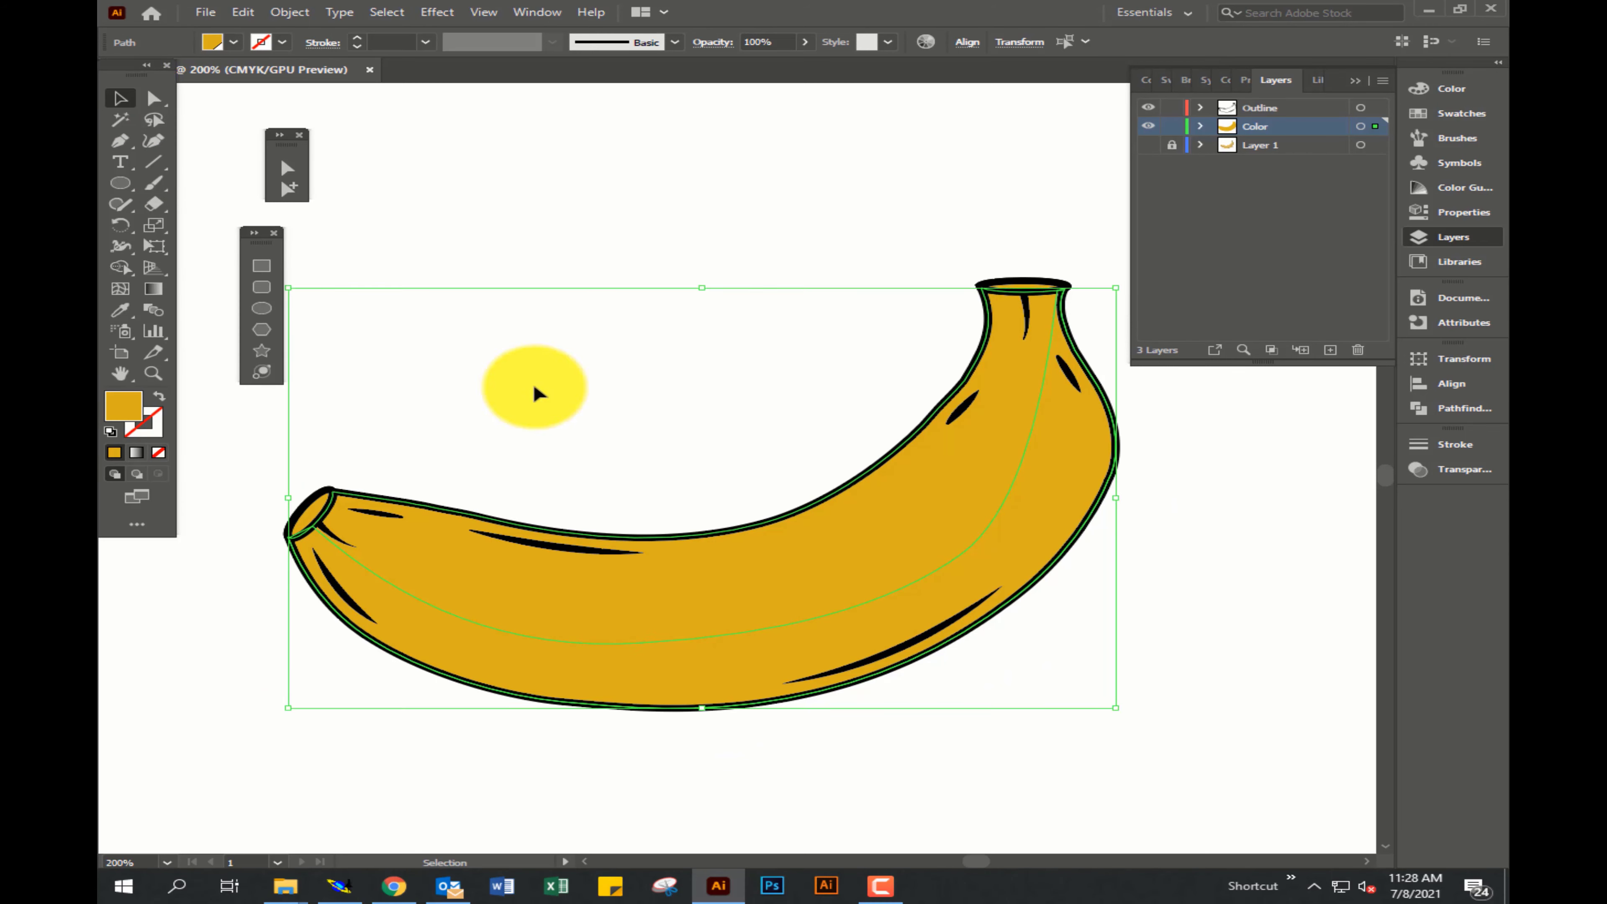
Fill the lower shading with darker orange CC9909, trying Color Guide variations.
{"action": "double_click", "coordinate": [126, 409]}
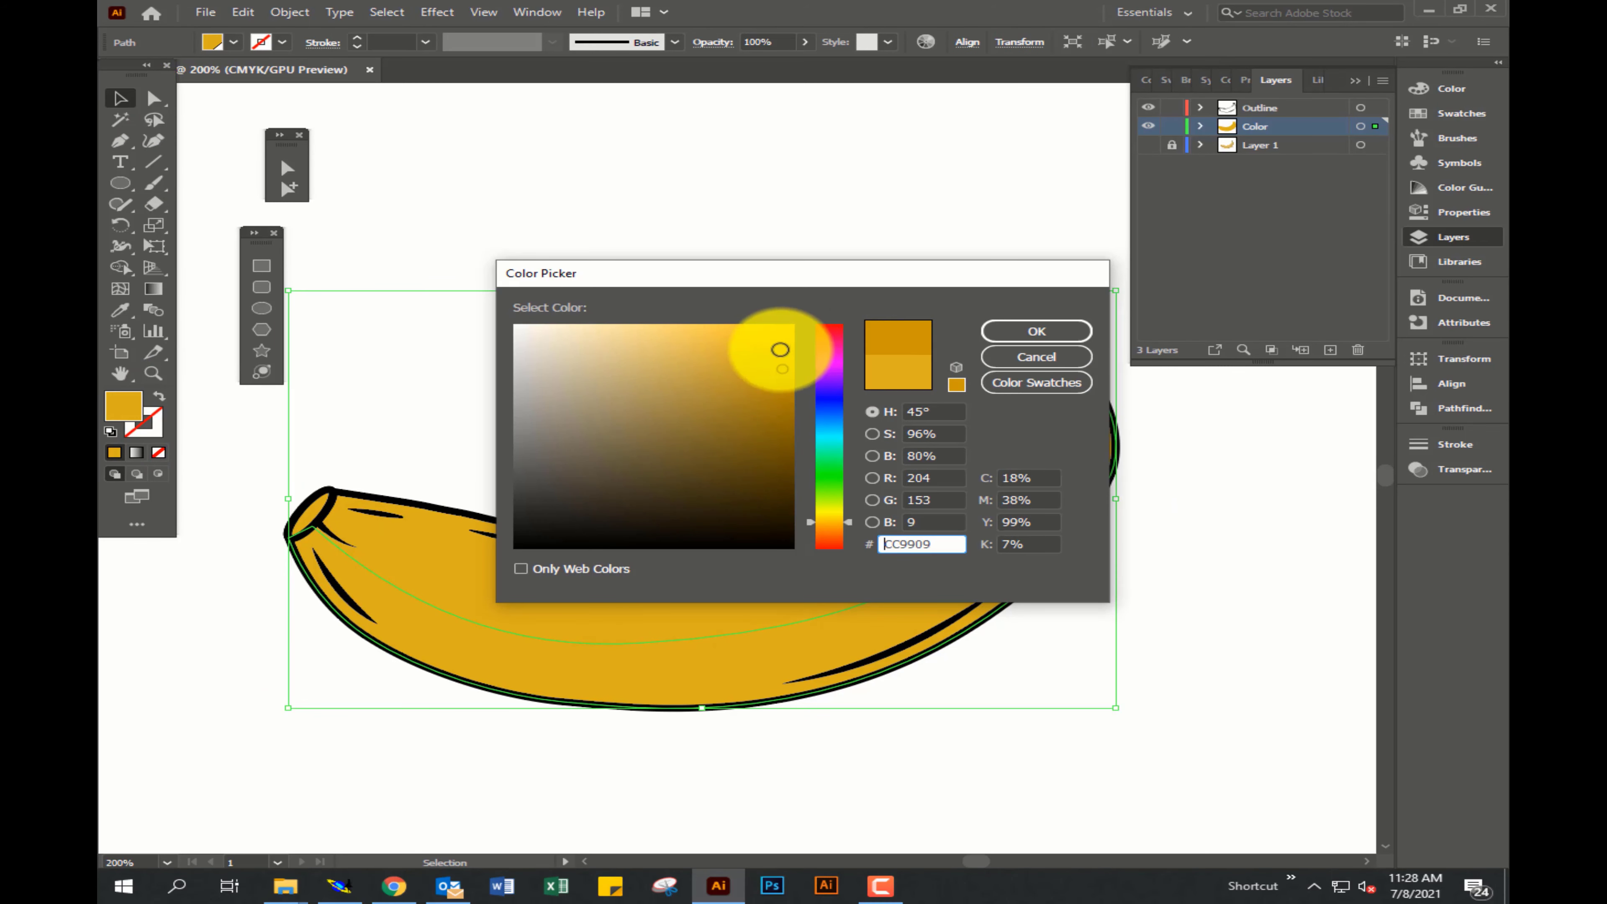
{"action": "left_click", "coordinate": [1037, 331]}
{"action": "left_click", "coordinate": [1155, 608]}
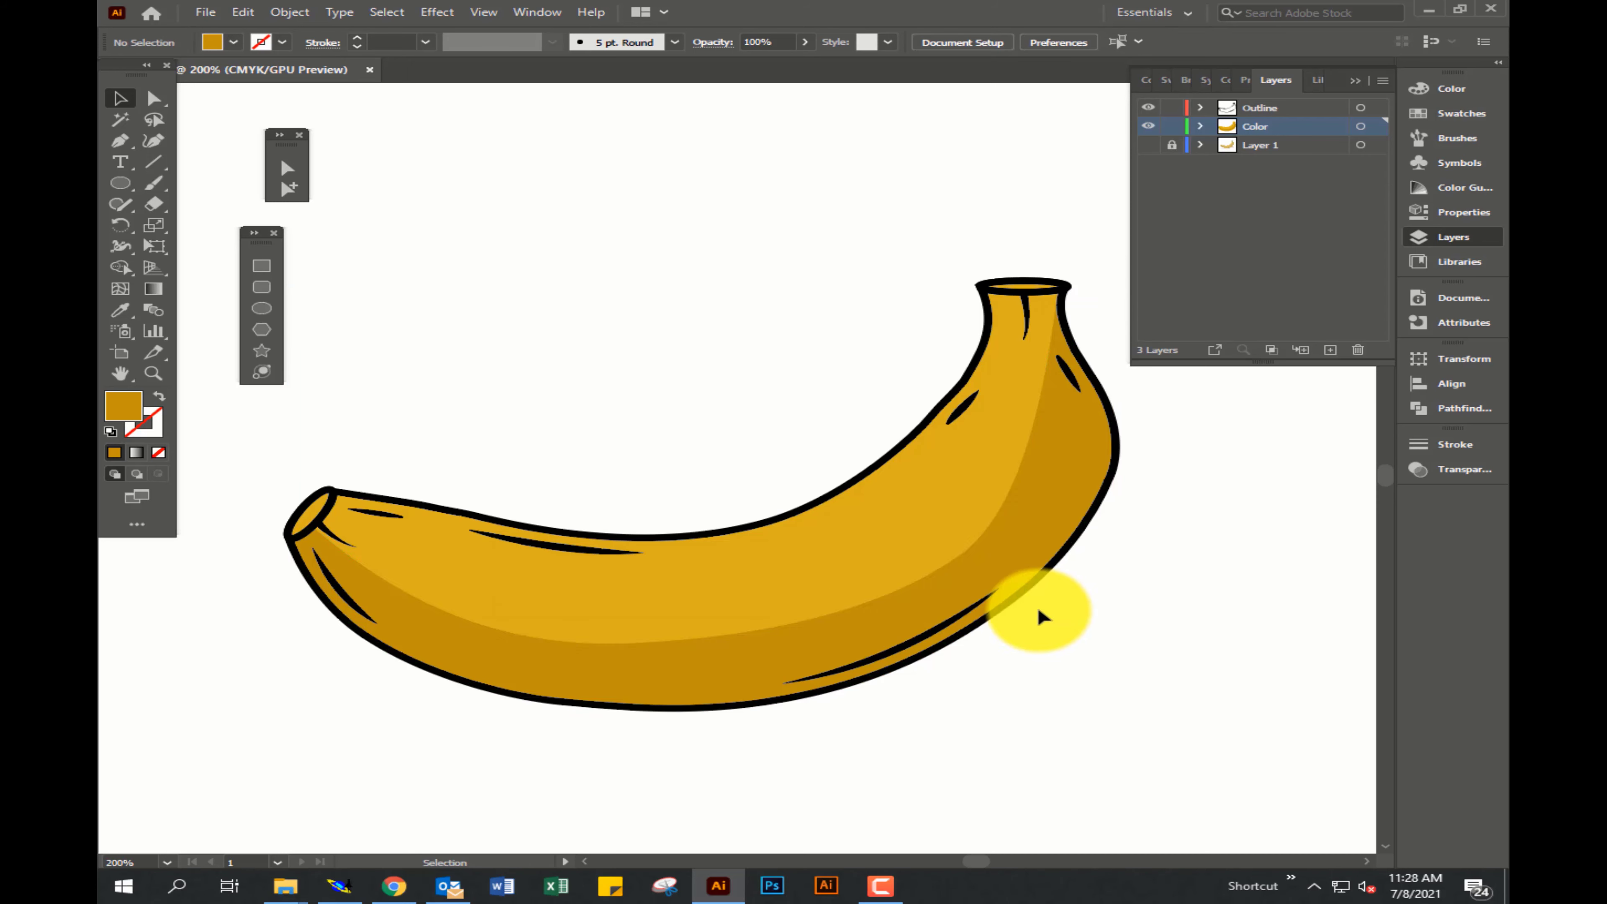
{"action": "left_click", "coordinate": [879, 610]}
{"action": "left_click", "coordinate": [1451, 188]}
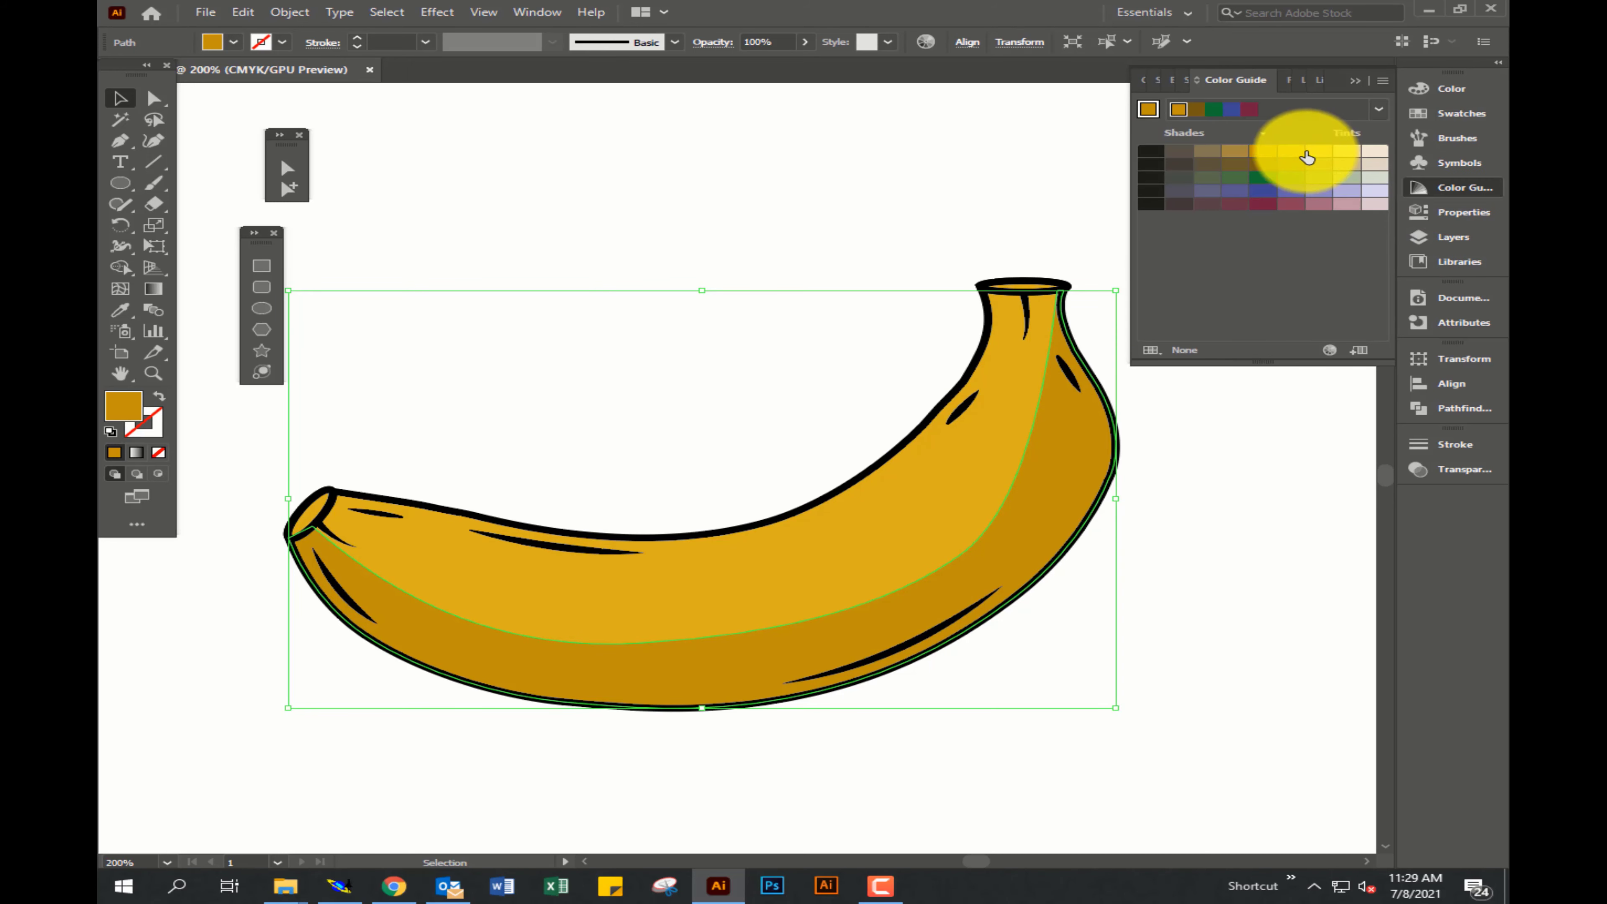
{"action": "left_click", "coordinate": [1290, 153]}
Keep the darker orange shading, then paste a light tan copy behind it to form a highlight stripe.
{"action": "left_click", "coordinate": [1268, 154]}
{"action": "left_click", "coordinate": [1202, 563]}
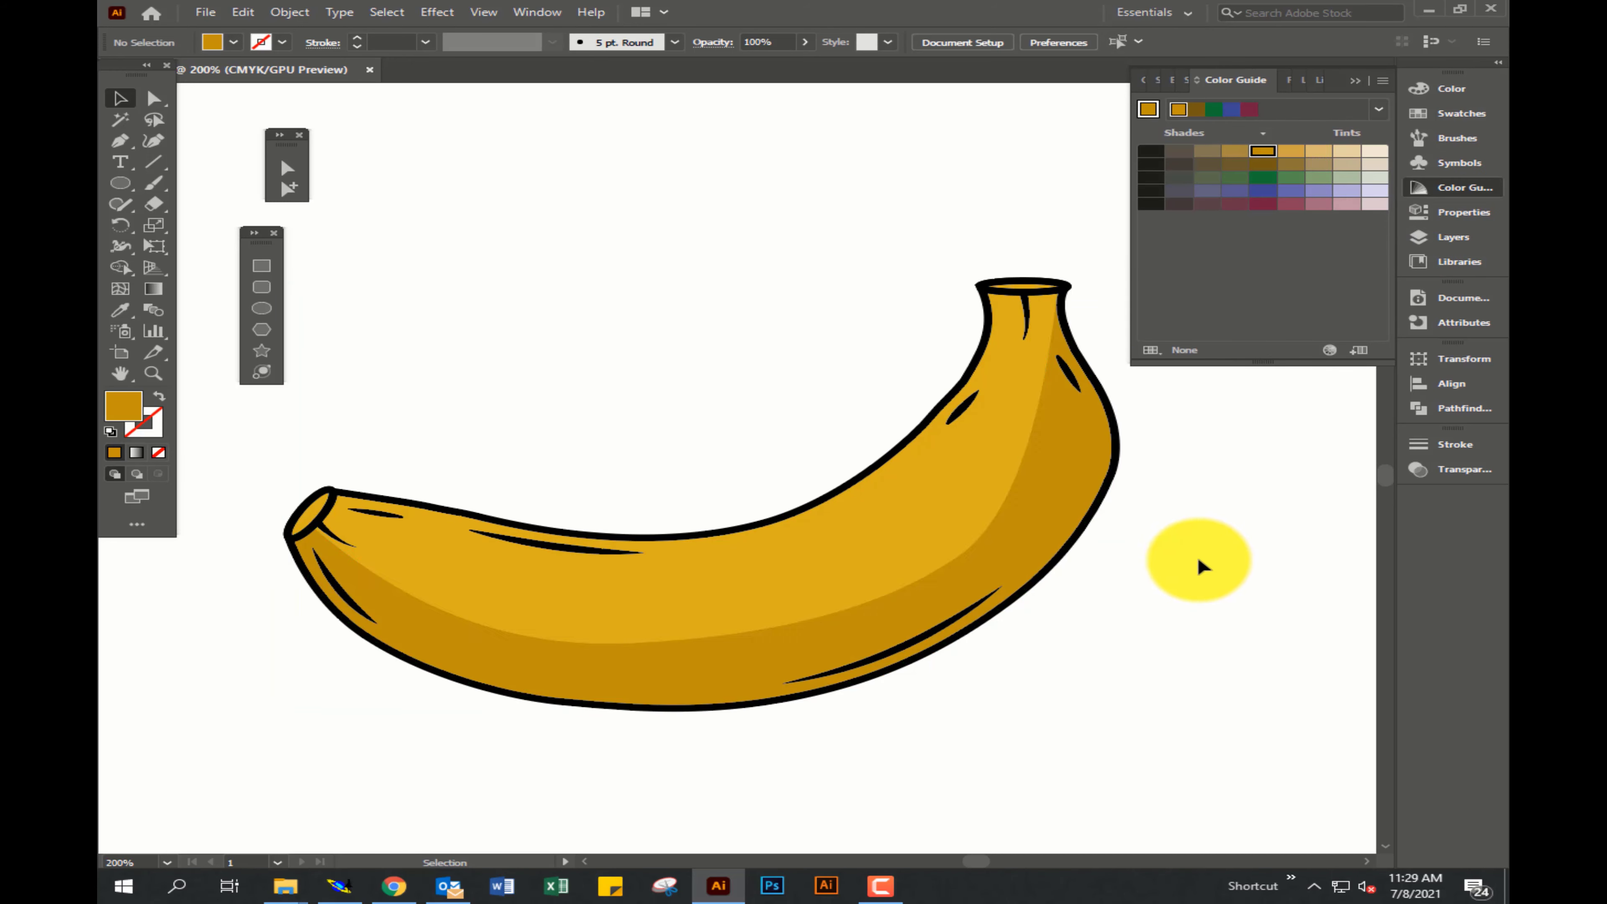
{"action": "left_click", "coordinate": [933, 598]}
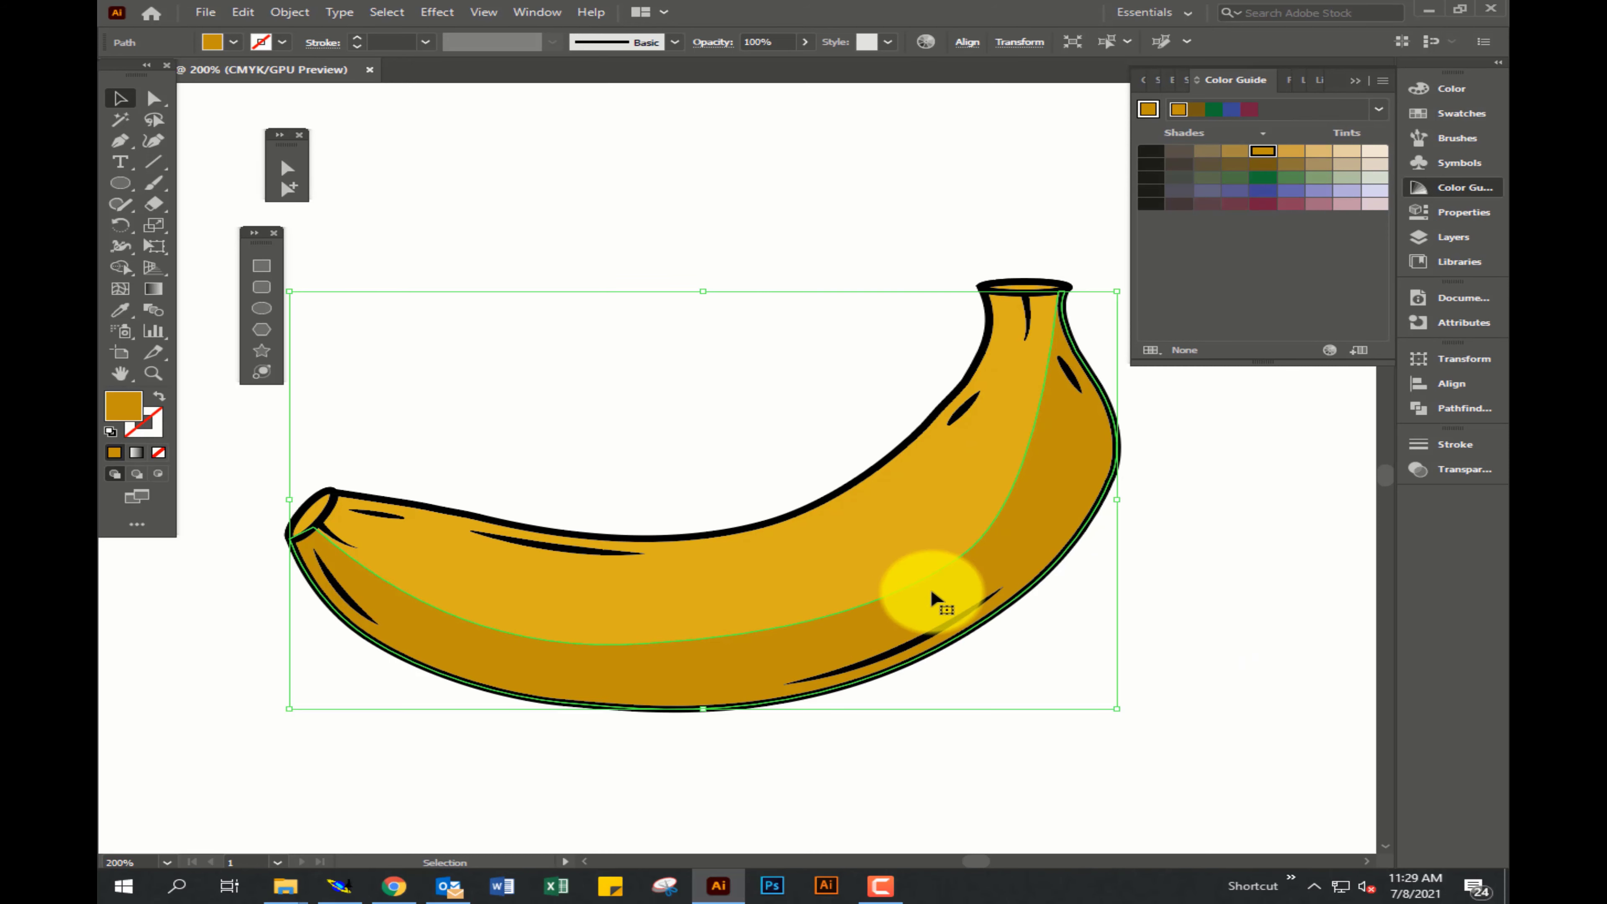
{"action": "key", "text": "a"}
{"action": "left_click", "coordinate": [933, 598]}
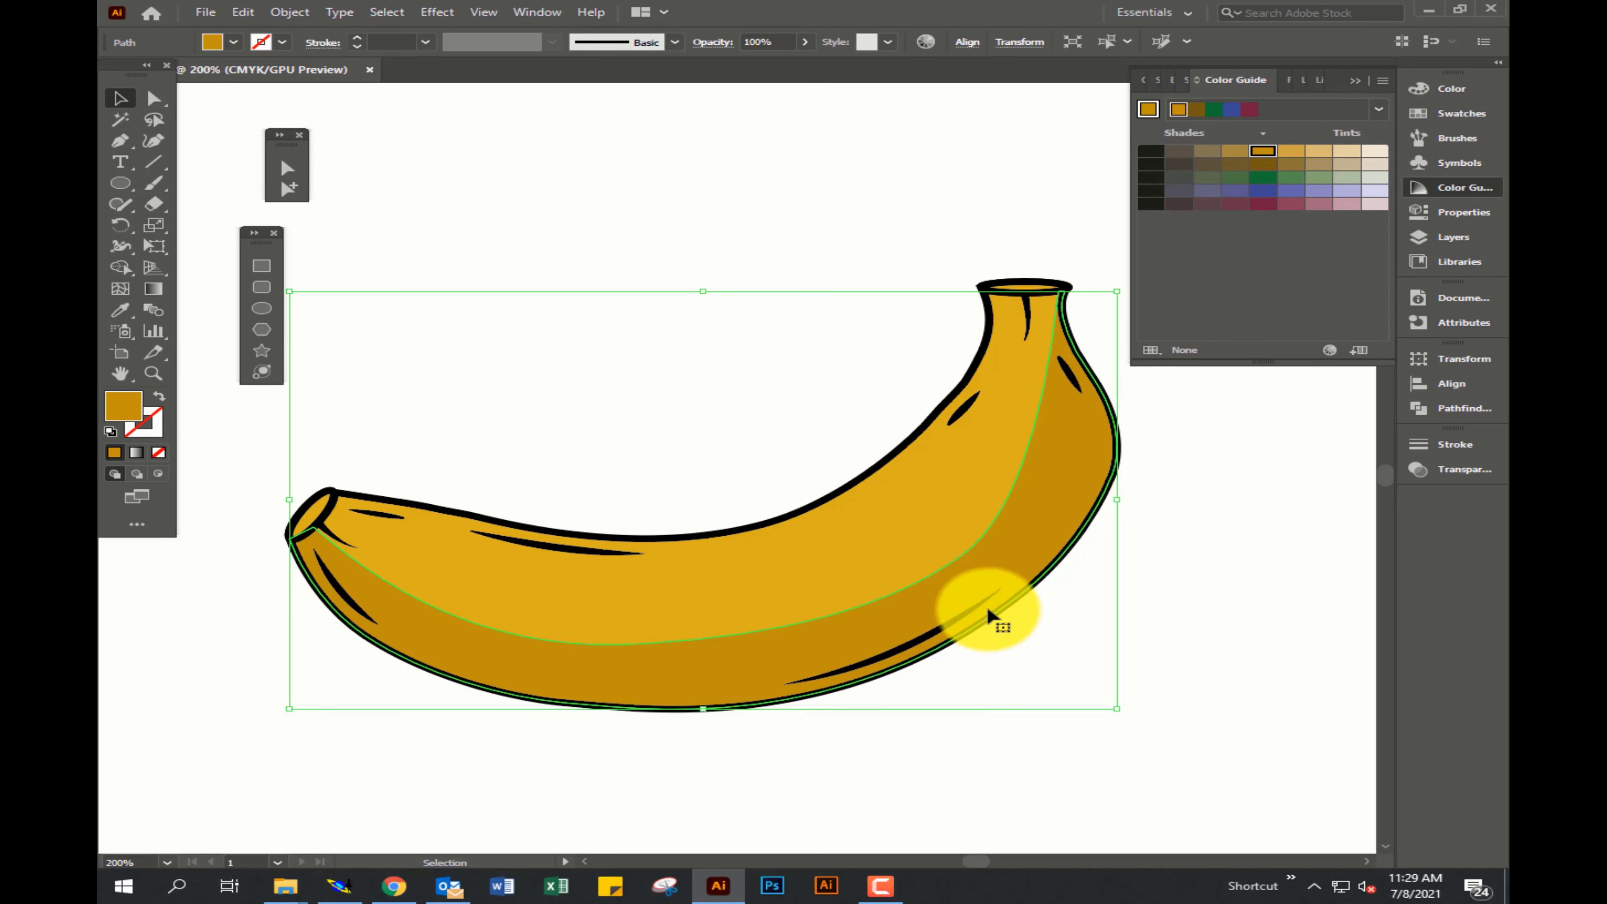
{"action": "left_click", "coordinate": [1319, 155]}
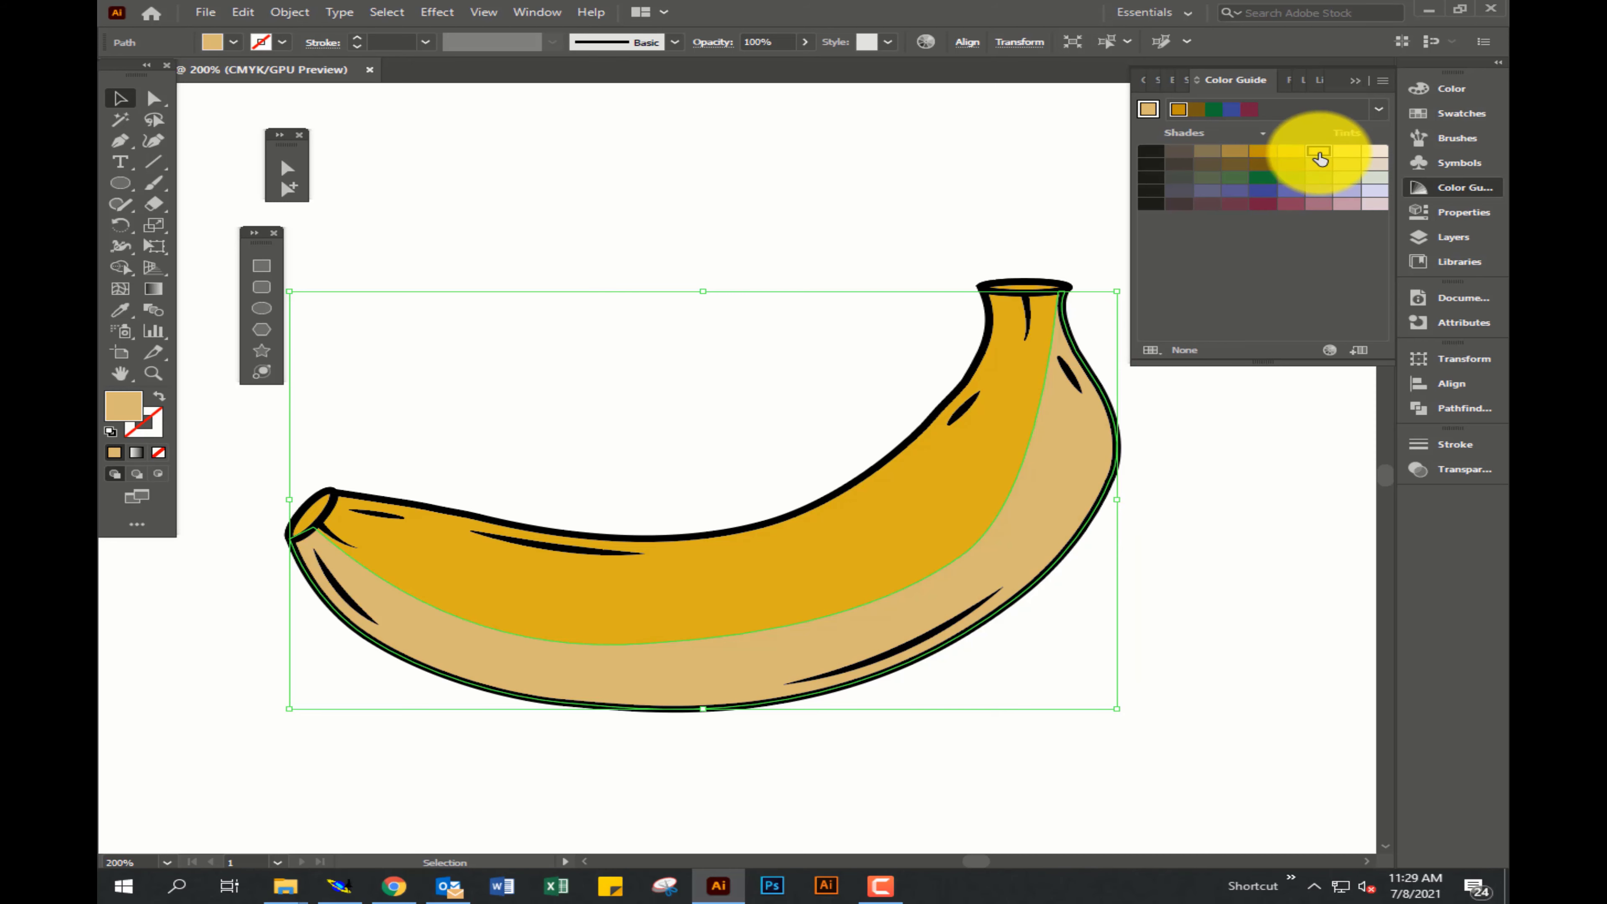
{"action": "key", "text": "F7"}
{"action": "key", "text": "ctrl+z"}
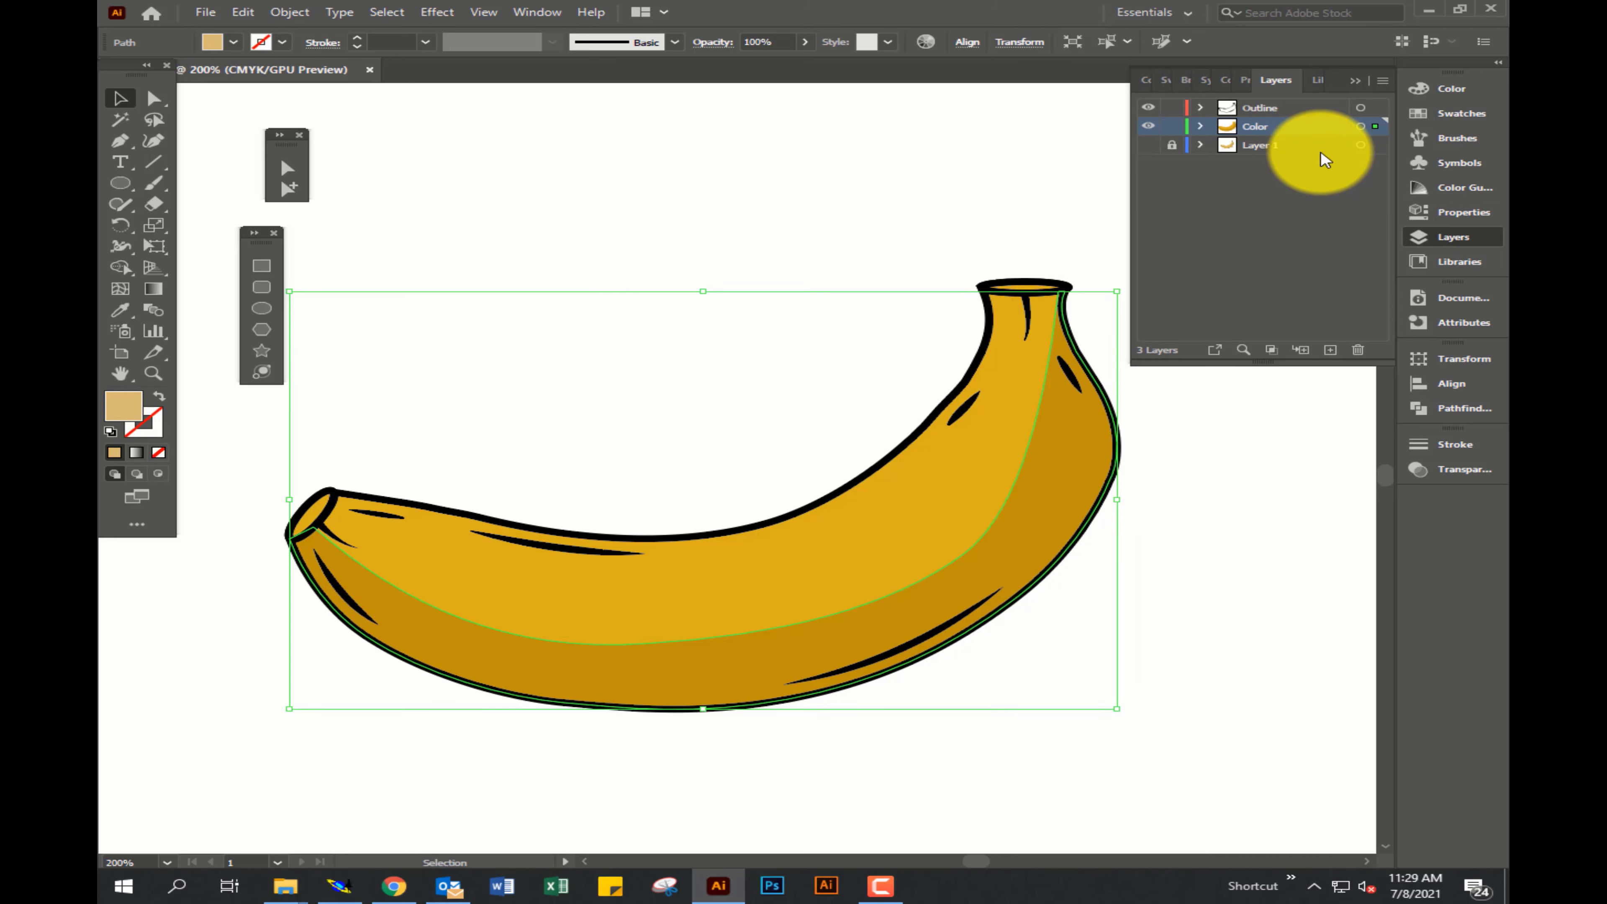
{"action": "key", "text": "ctrl+z"}
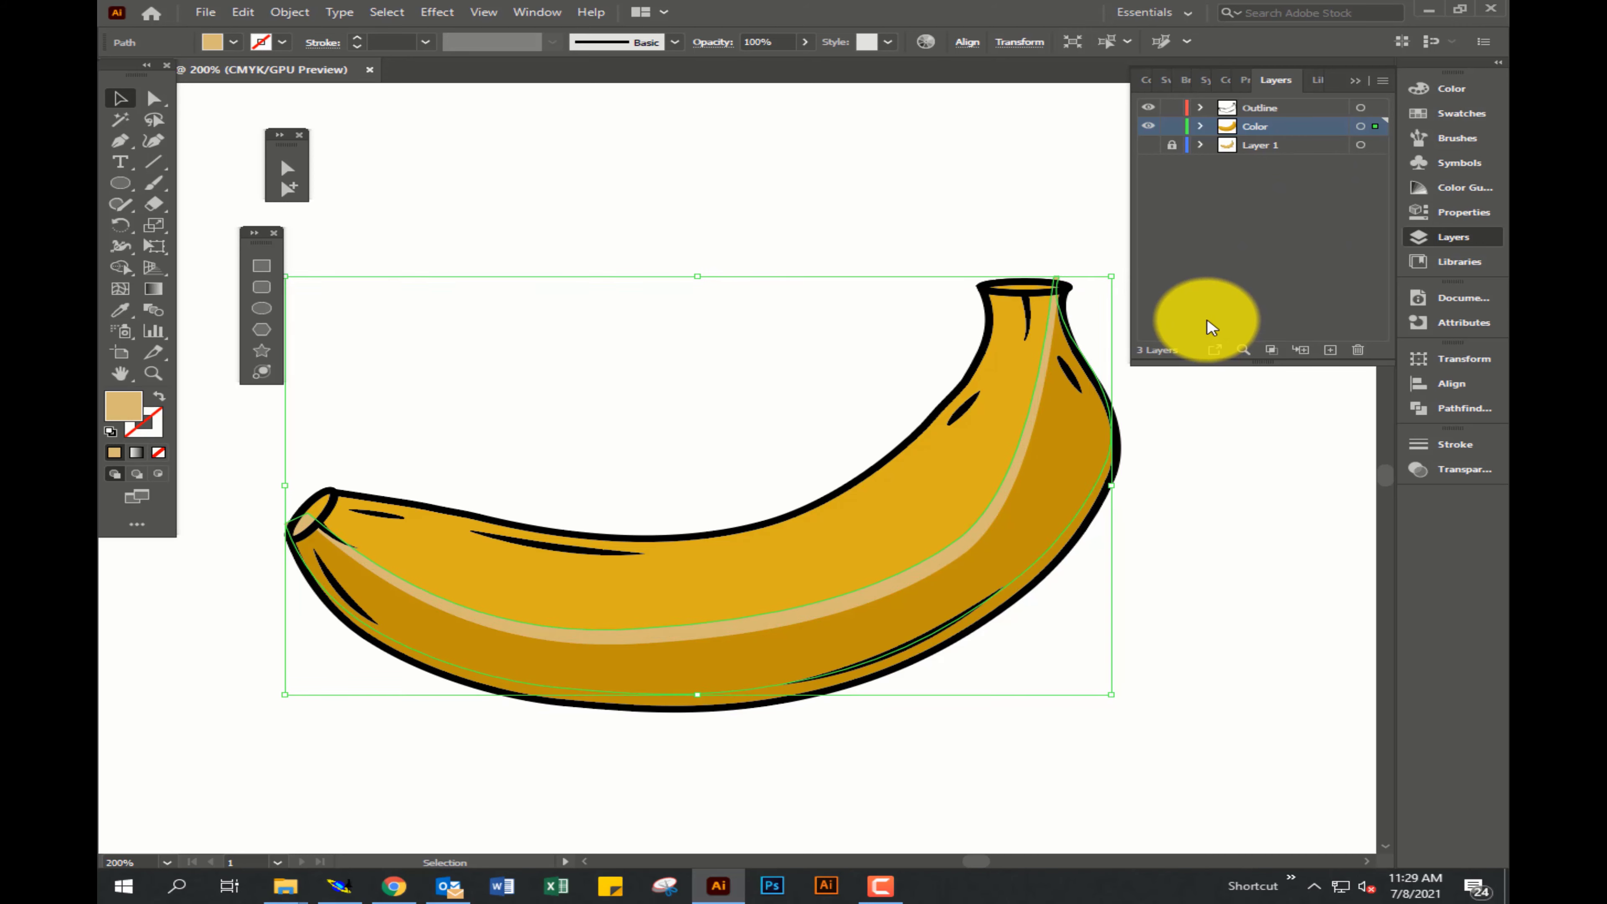
{"action": "scroll", "coordinate": [302, 520], "scroll_direction": "up", "scroll_amount": 1}
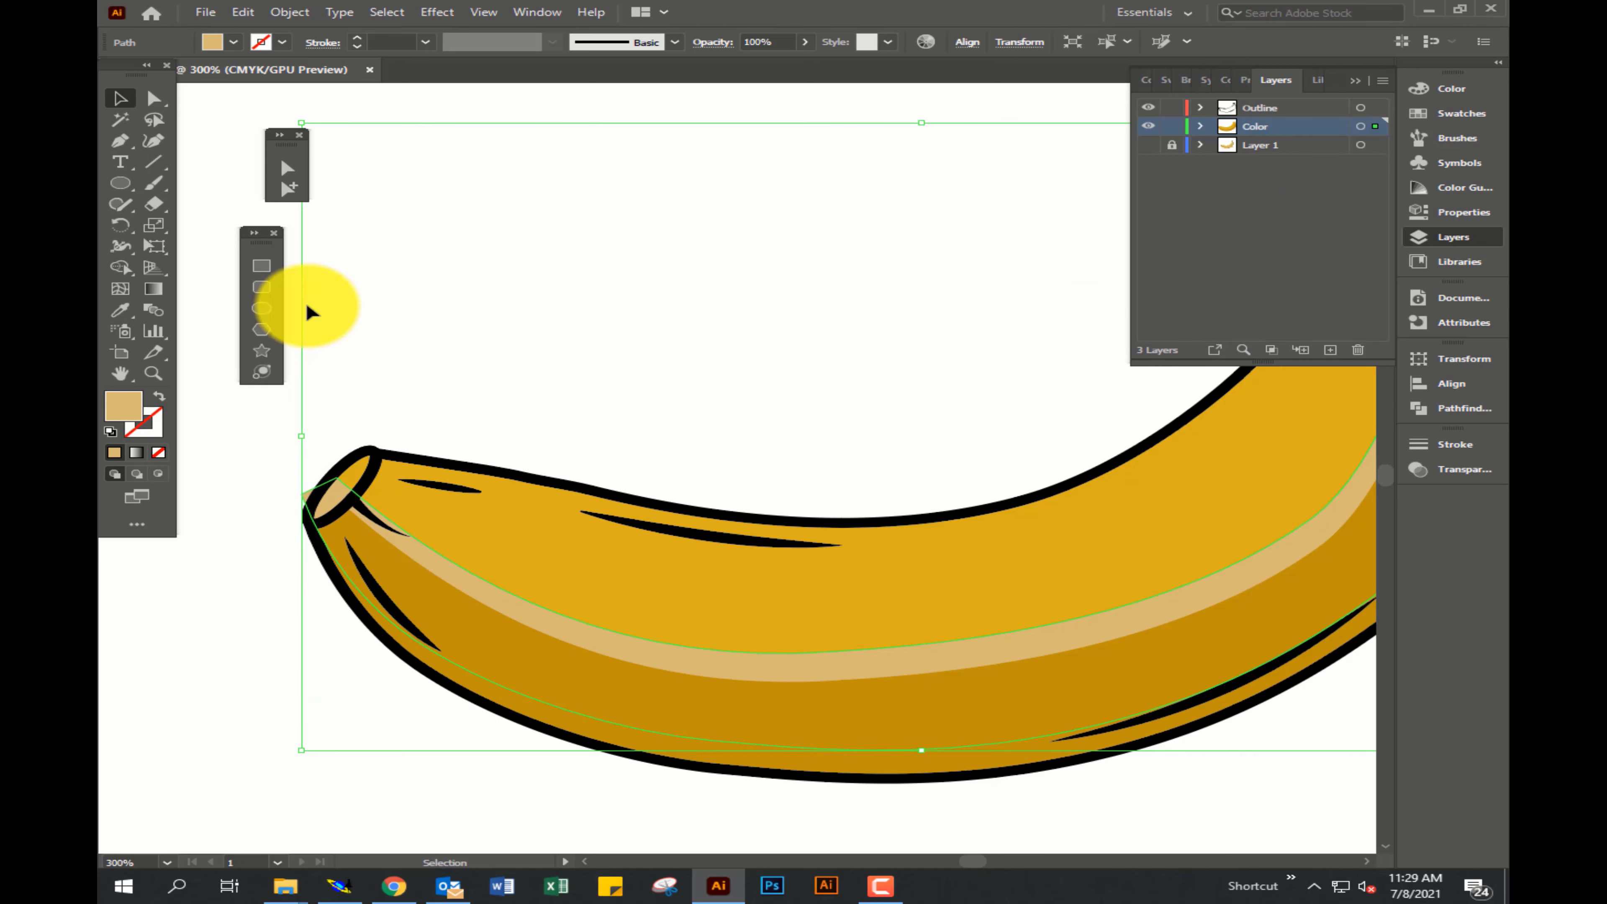
Drag the tan stripe's end anchors into the banana's left tip and up along the stem.
{"action": "left_click", "coordinate": [286, 167]}
{"action": "mouse_move", "coordinate": [340, 479]}
{"action": "left_mouse_down"}
{"action": "mouse_move", "coordinate": [355, 496]}
{"action": "mouse_move", "coordinate": [323, 518]}
{"action": "left_mouse_up"}
{"action": "scroll", "coordinate": [967, 591], "scroll_direction": "right", "scroll_amount": 10}
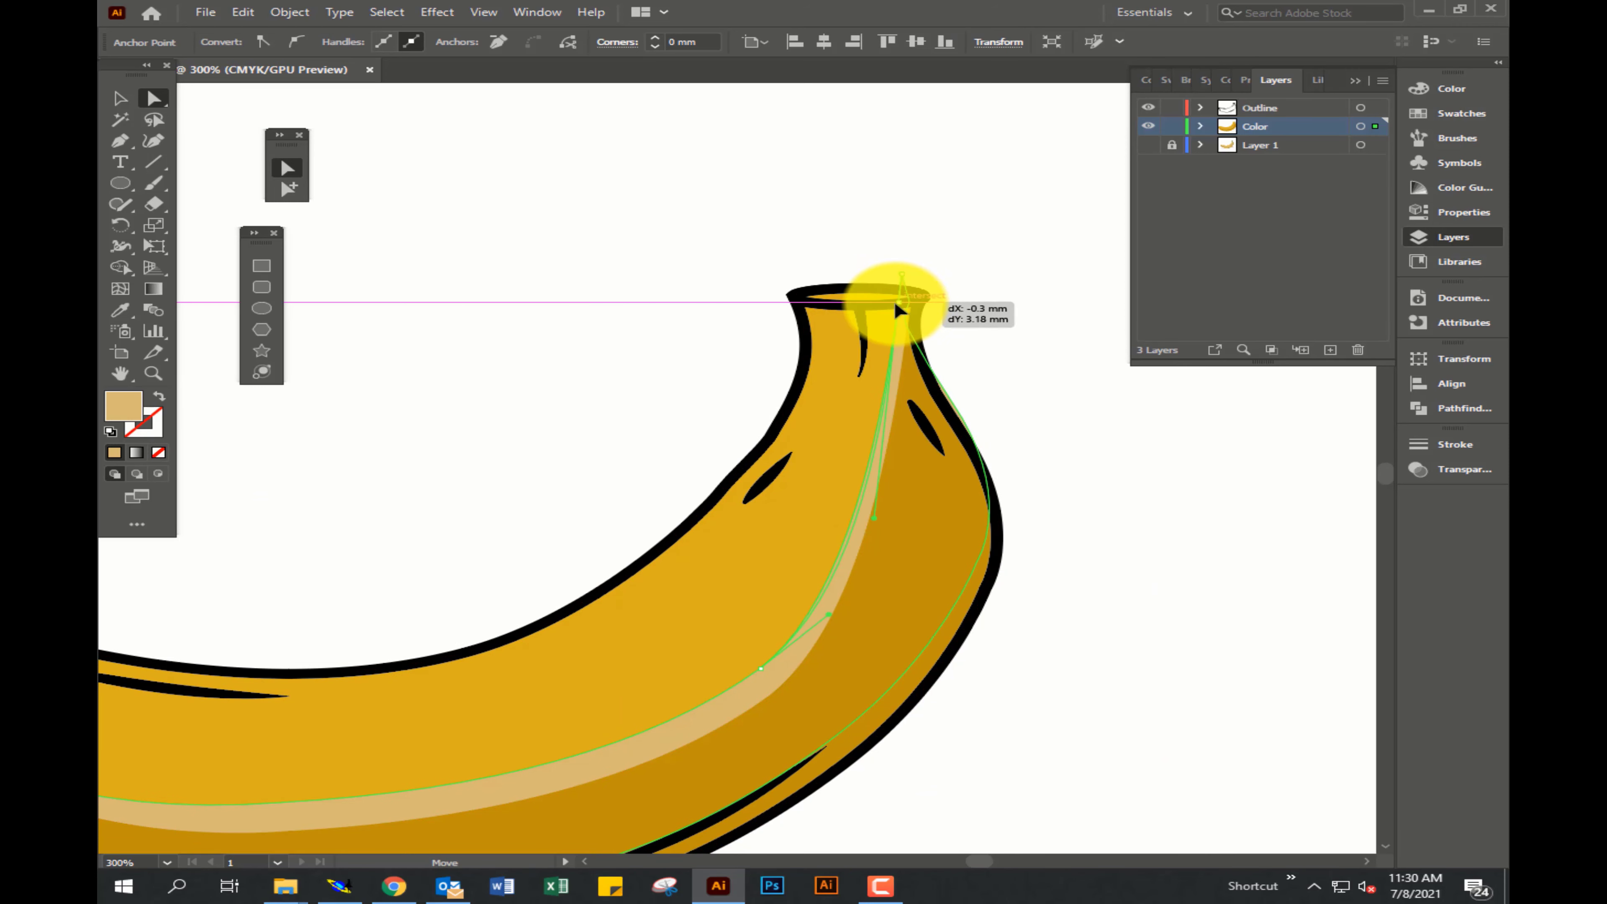
{"action": "left_click_drag", "start_coordinate": [897, 303], "coordinate": [899, 305]}
{"action": "left_click_drag", "start_coordinate": [955, 424], "coordinate": [927, 373]}
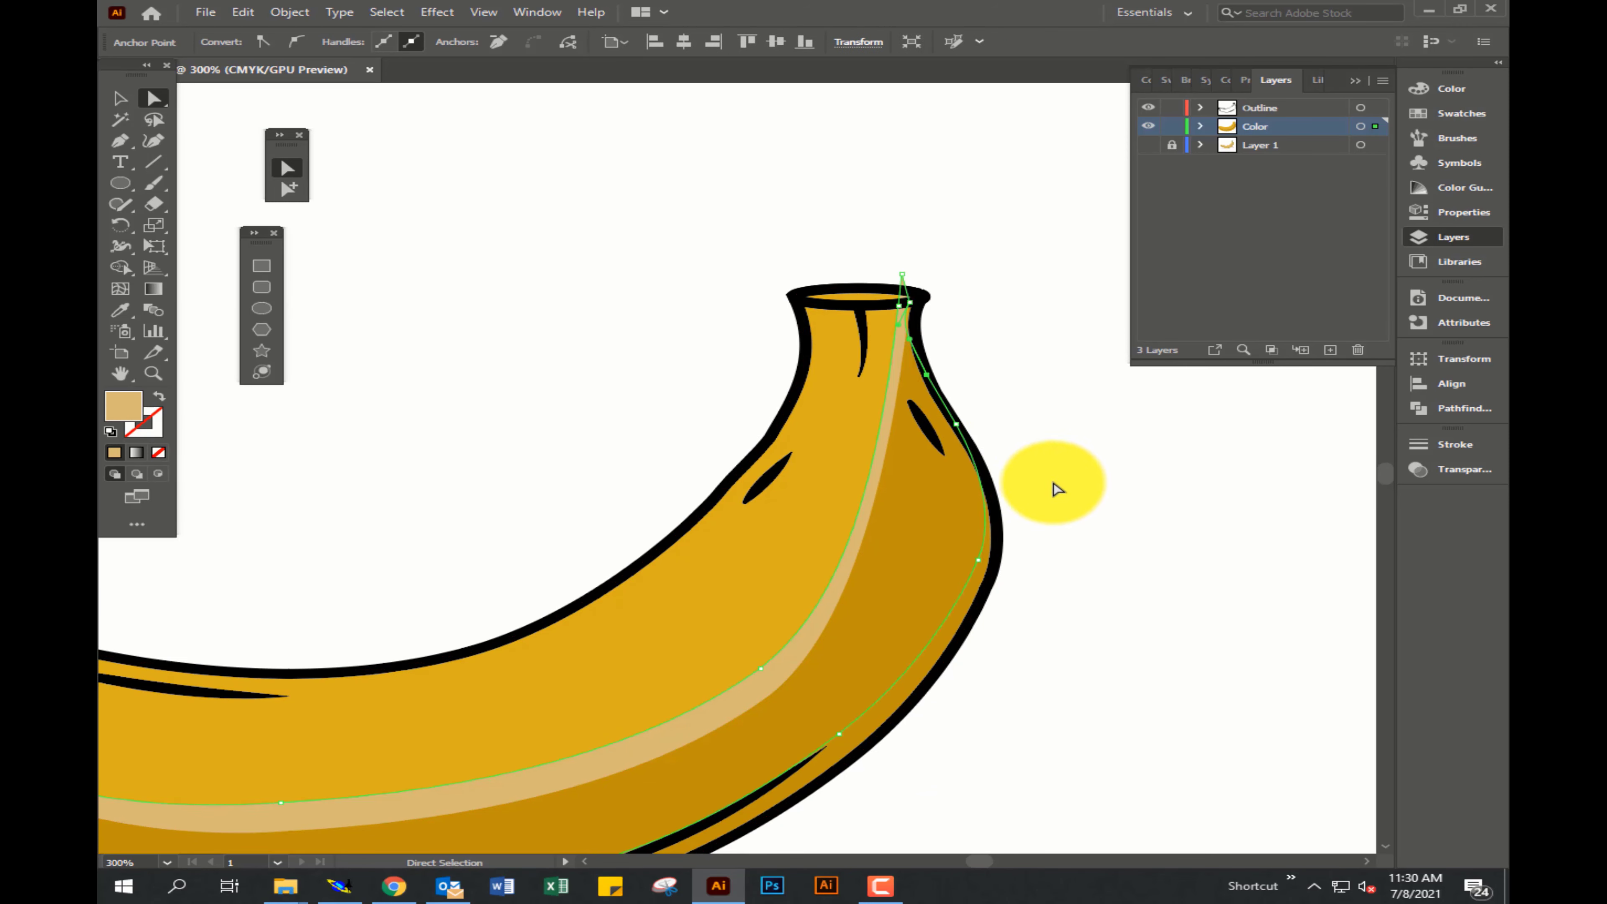
{"action": "left_click", "coordinate": [1056, 488]}
{"action": "scroll", "coordinate": [653, 667], "scroll_direction": "down", "scroll_amount": 1, "text": "alt"}
{"action": "scroll", "coordinate": [843, 682], "scroll_direction": "down", "scroll_amount": 2}
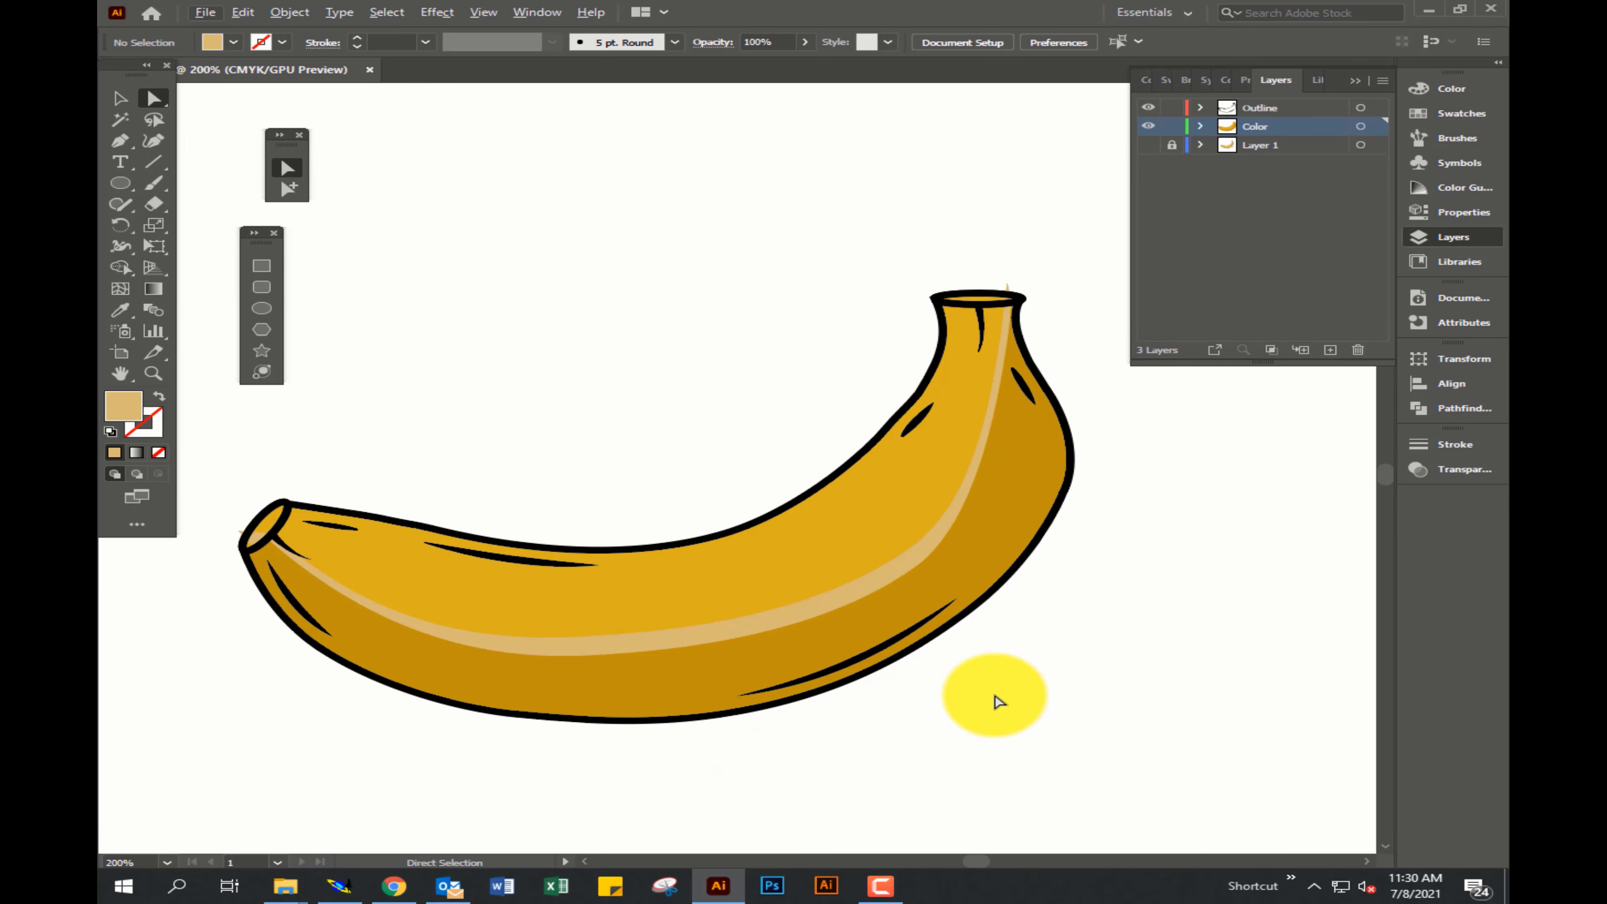
Pen a short highlight line on the banana's upper body.
{"action": "key", "text": "p"}
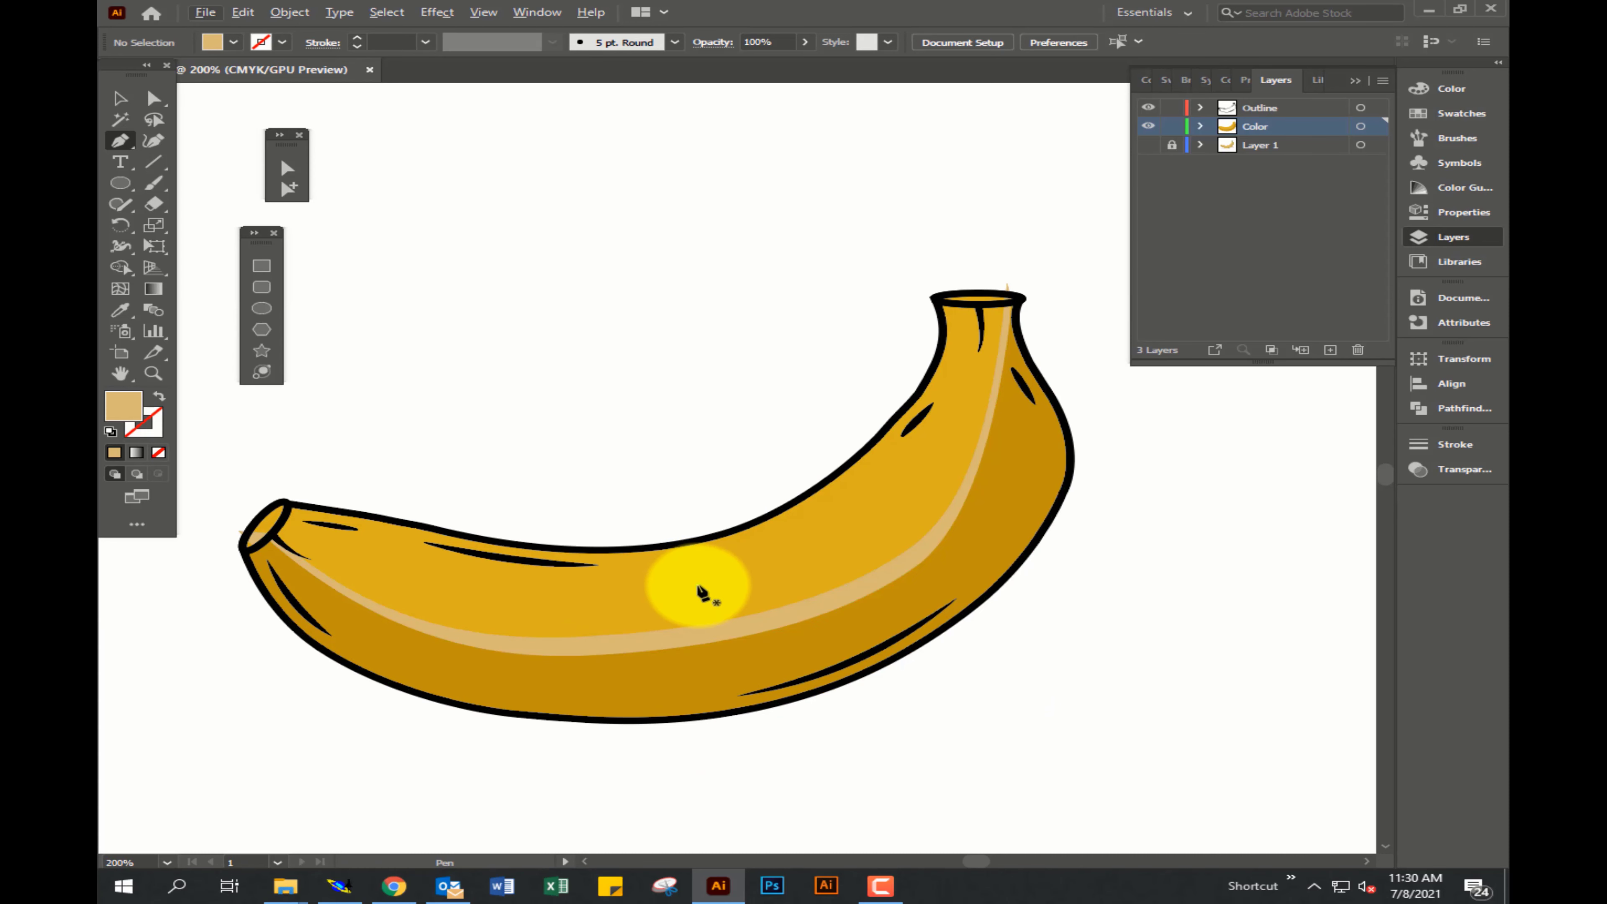
{"action": "left_click", "coordinate": [697, 585]}
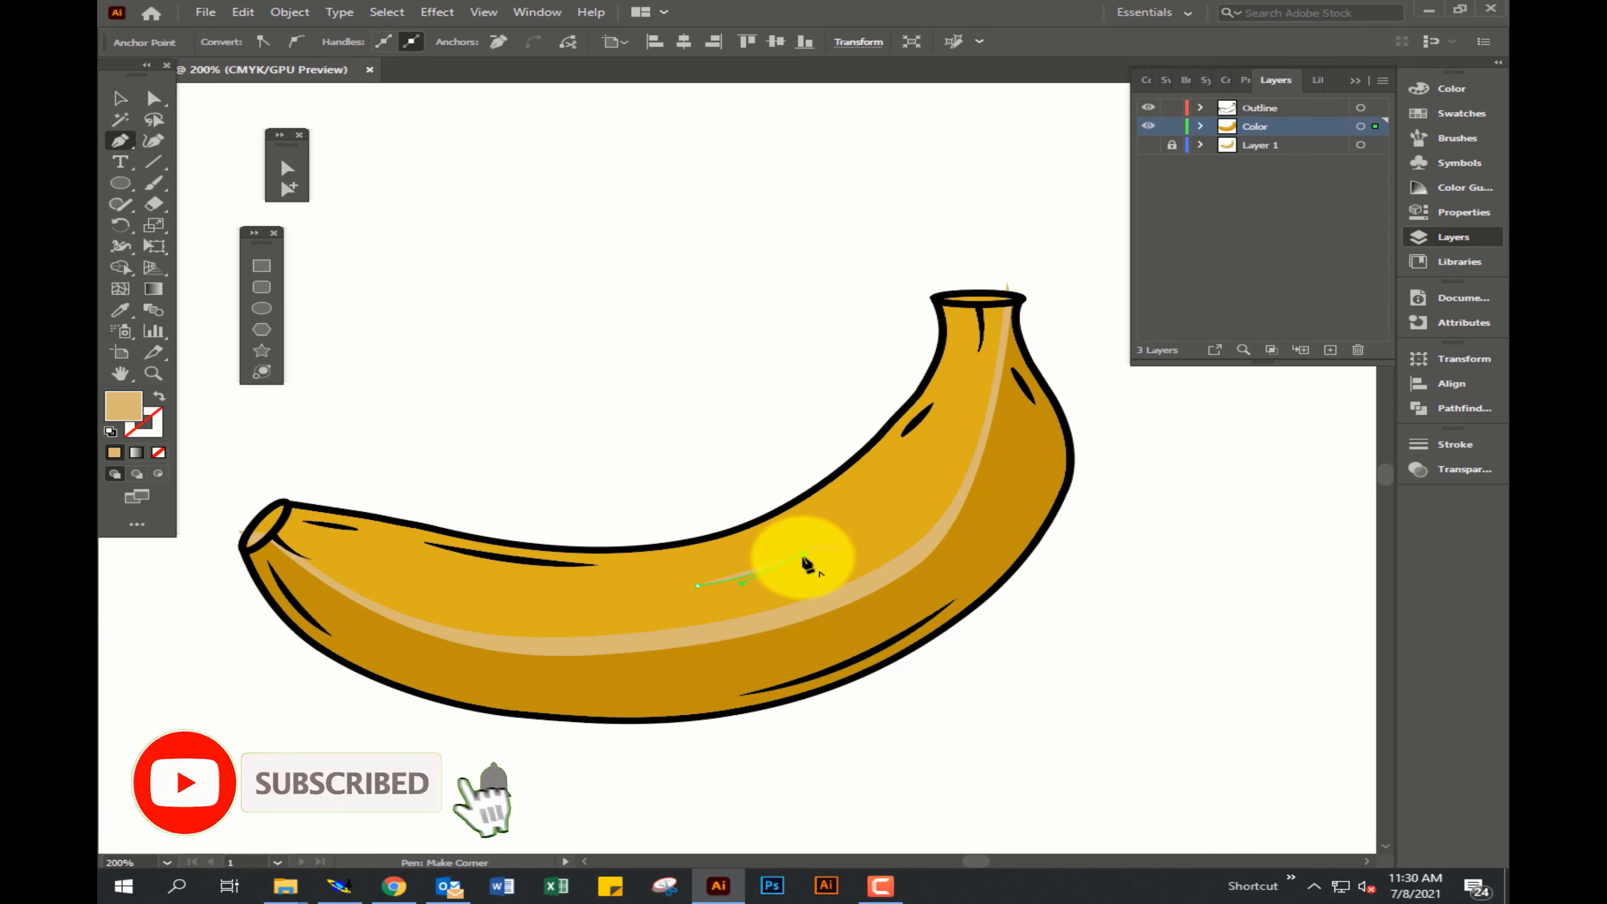
{"action": "left_click", "coordinate": [121, 99]}
Give the line a 10 pt stroke with no fill and outline the stroke.
{"action": "left_click", "coordinate": [1453, 444]}
{"action": "triple_click", "coordinate": [1259, 463]}
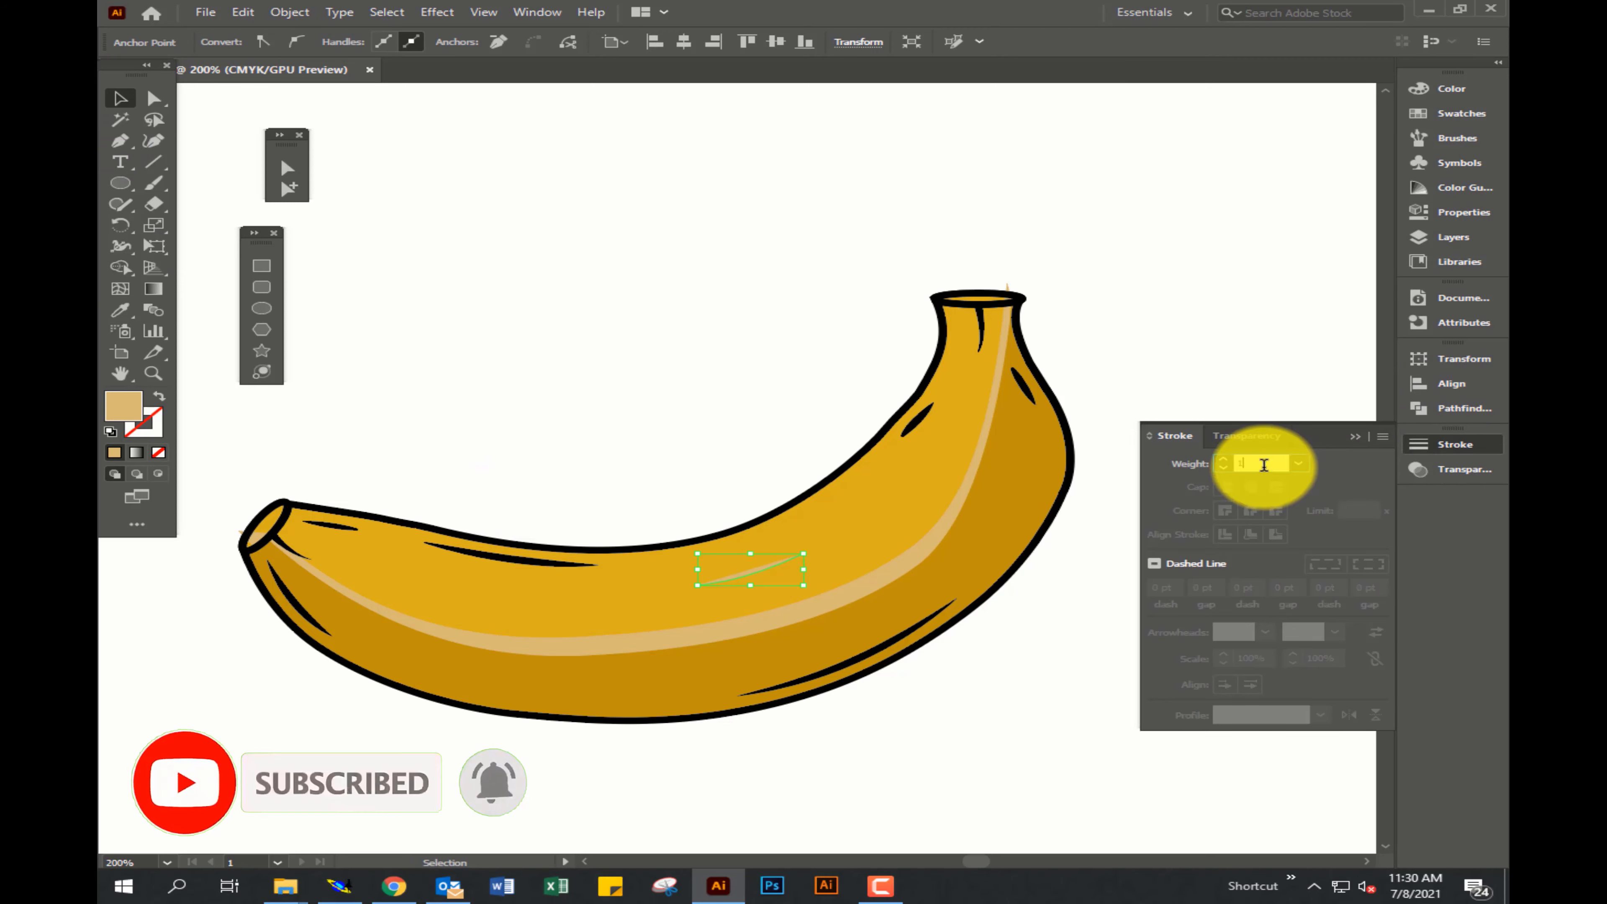
{"action": "type", "text": "10"}
{"action": "key", "text": "Return"}
{"action": "left_click", "coordinate": [158, 452]}
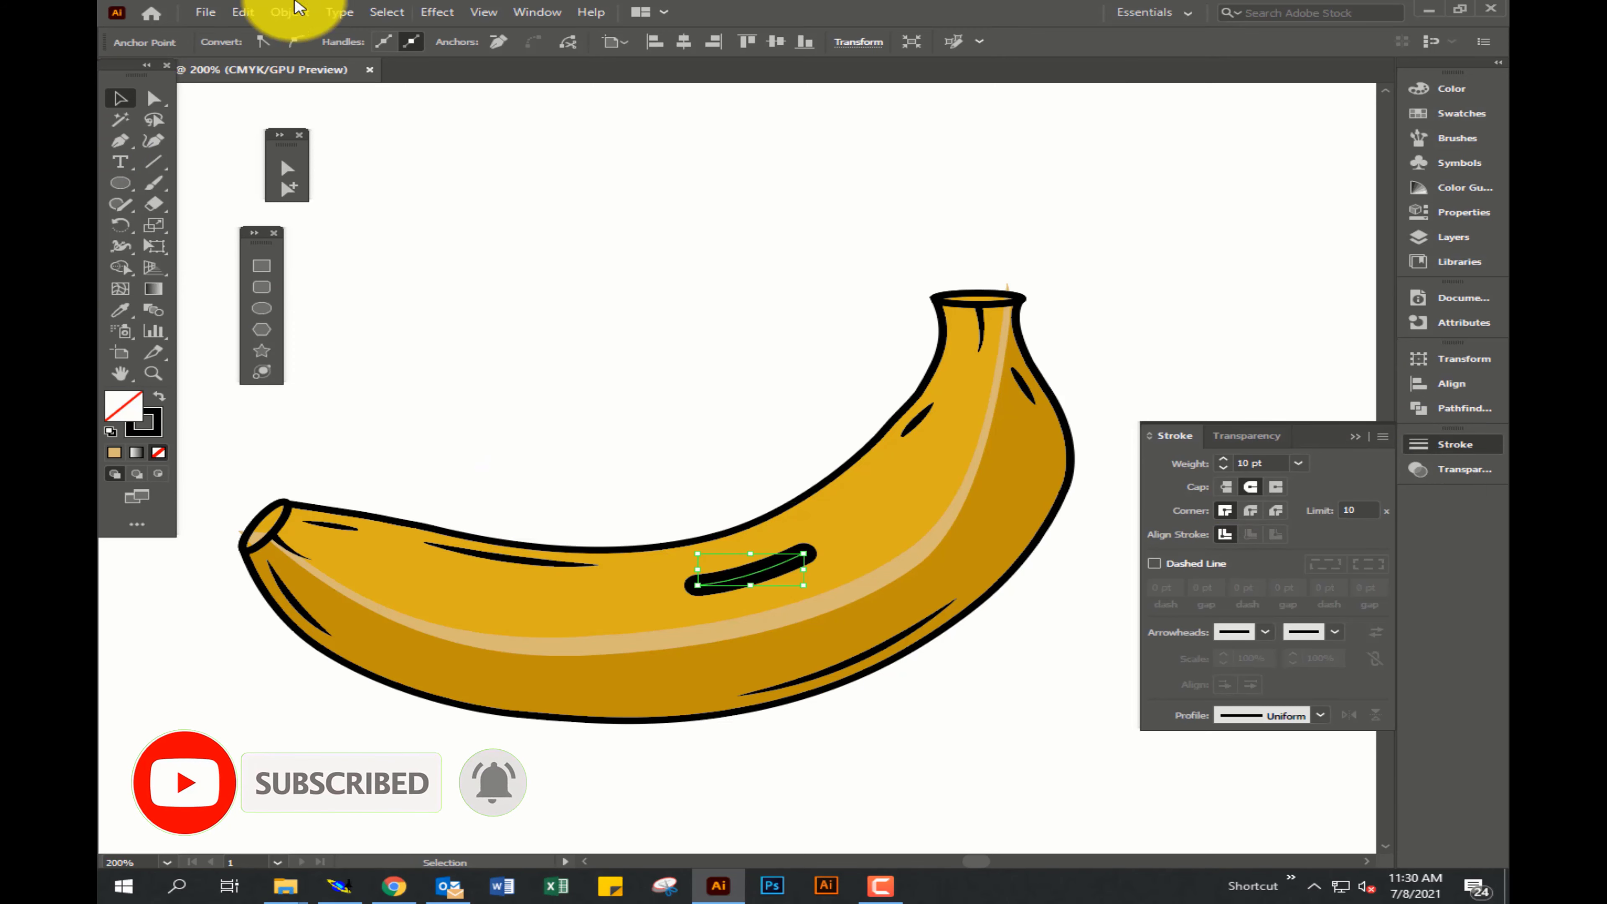
{"action": "left_click", "coordinate": [290, 13]}
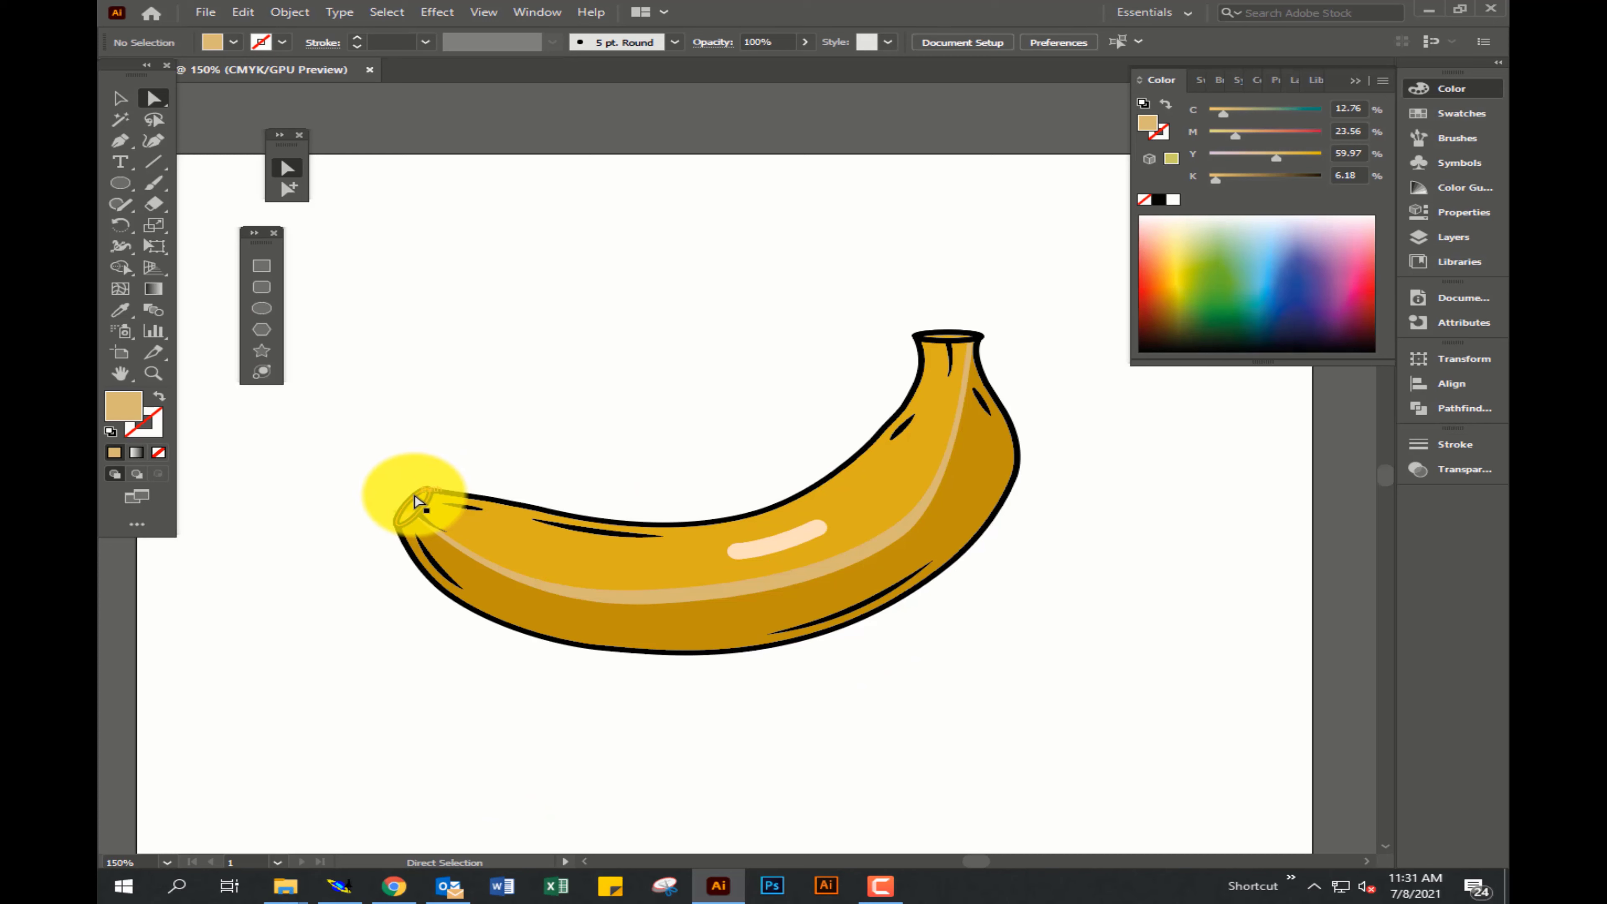
{"action": "left_click", "coordinate": [415, 495]}
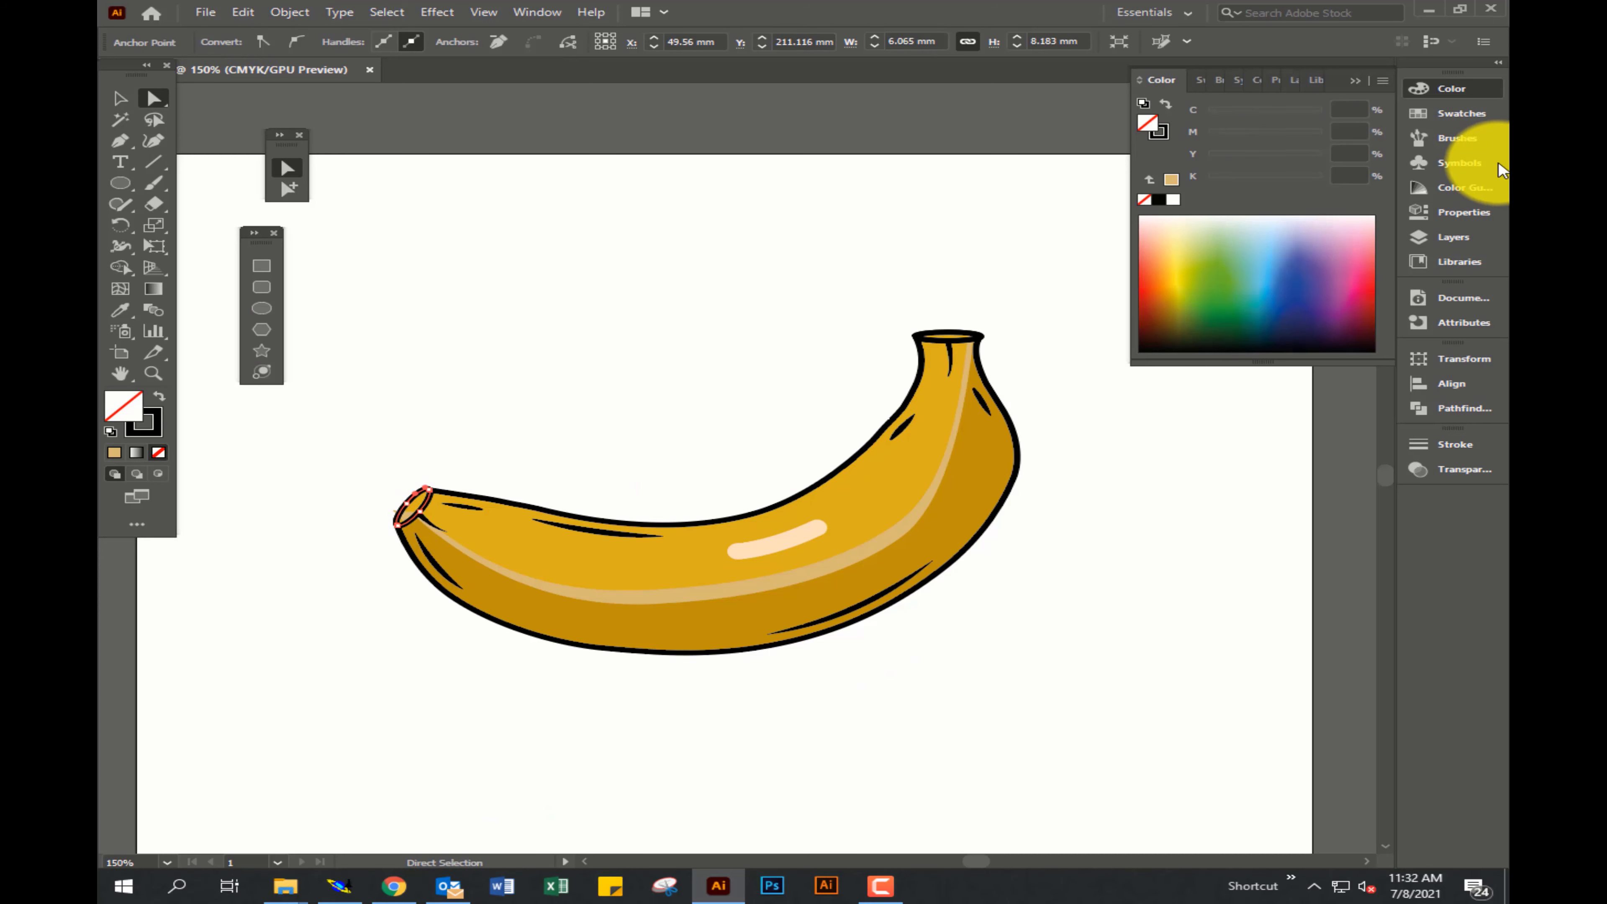
Fill the left tip and stem-top ellipses with a brown swatch.
{"action": "left_click", "coordinate": [1459, 115]}
{"action": "left_click", "coordinate": [1272, 161]}
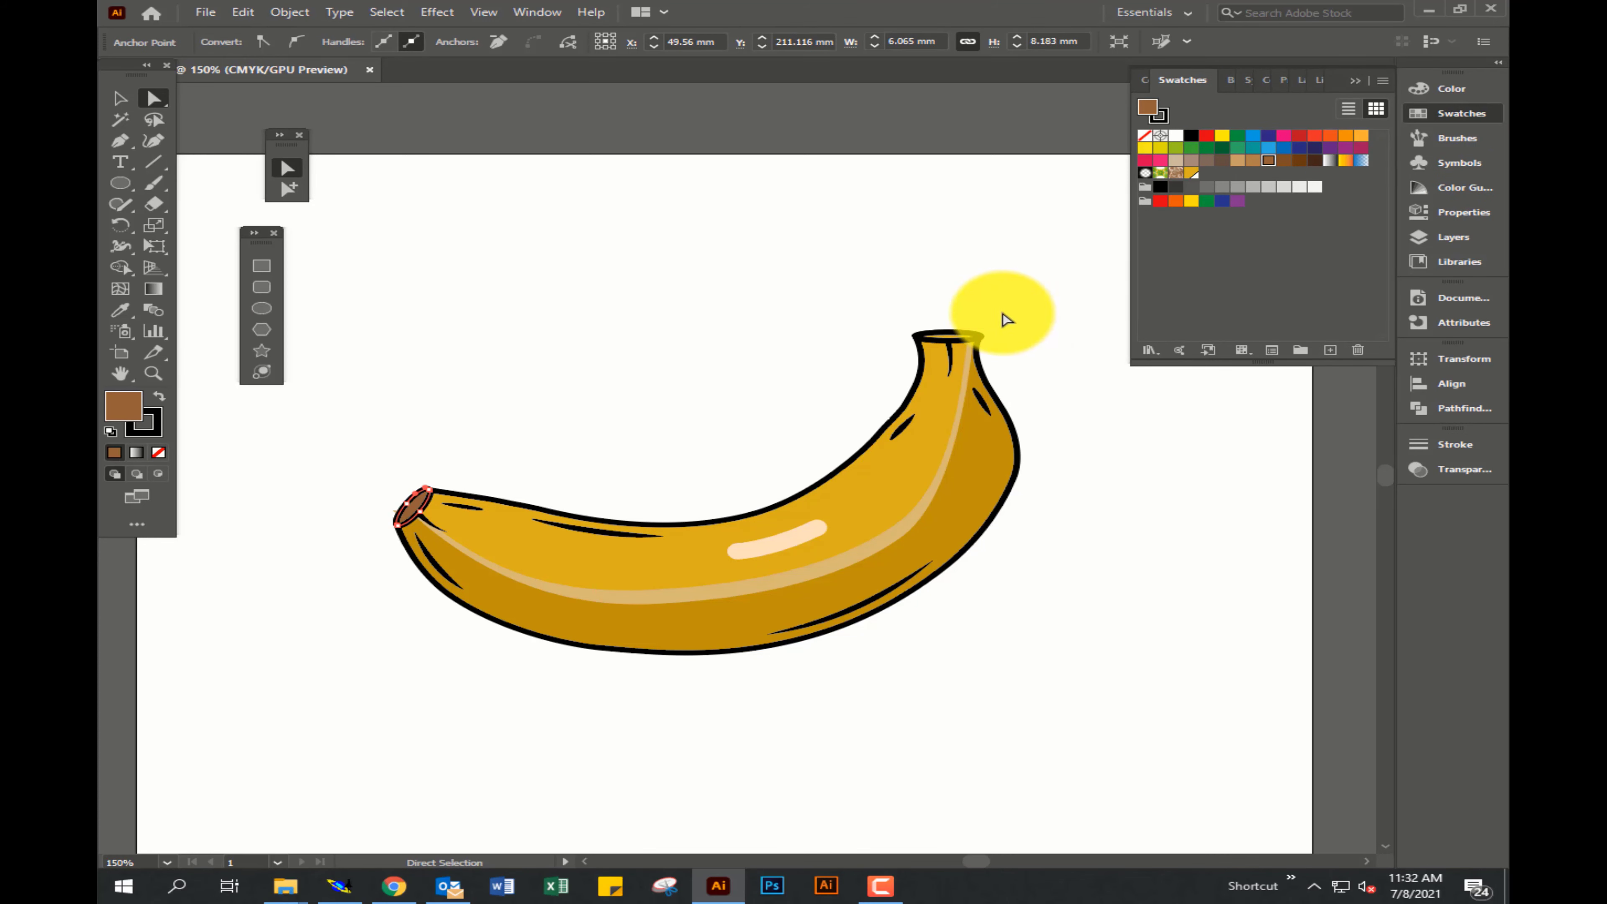
{"action": "left_click", "coordinate": [949, 333]}
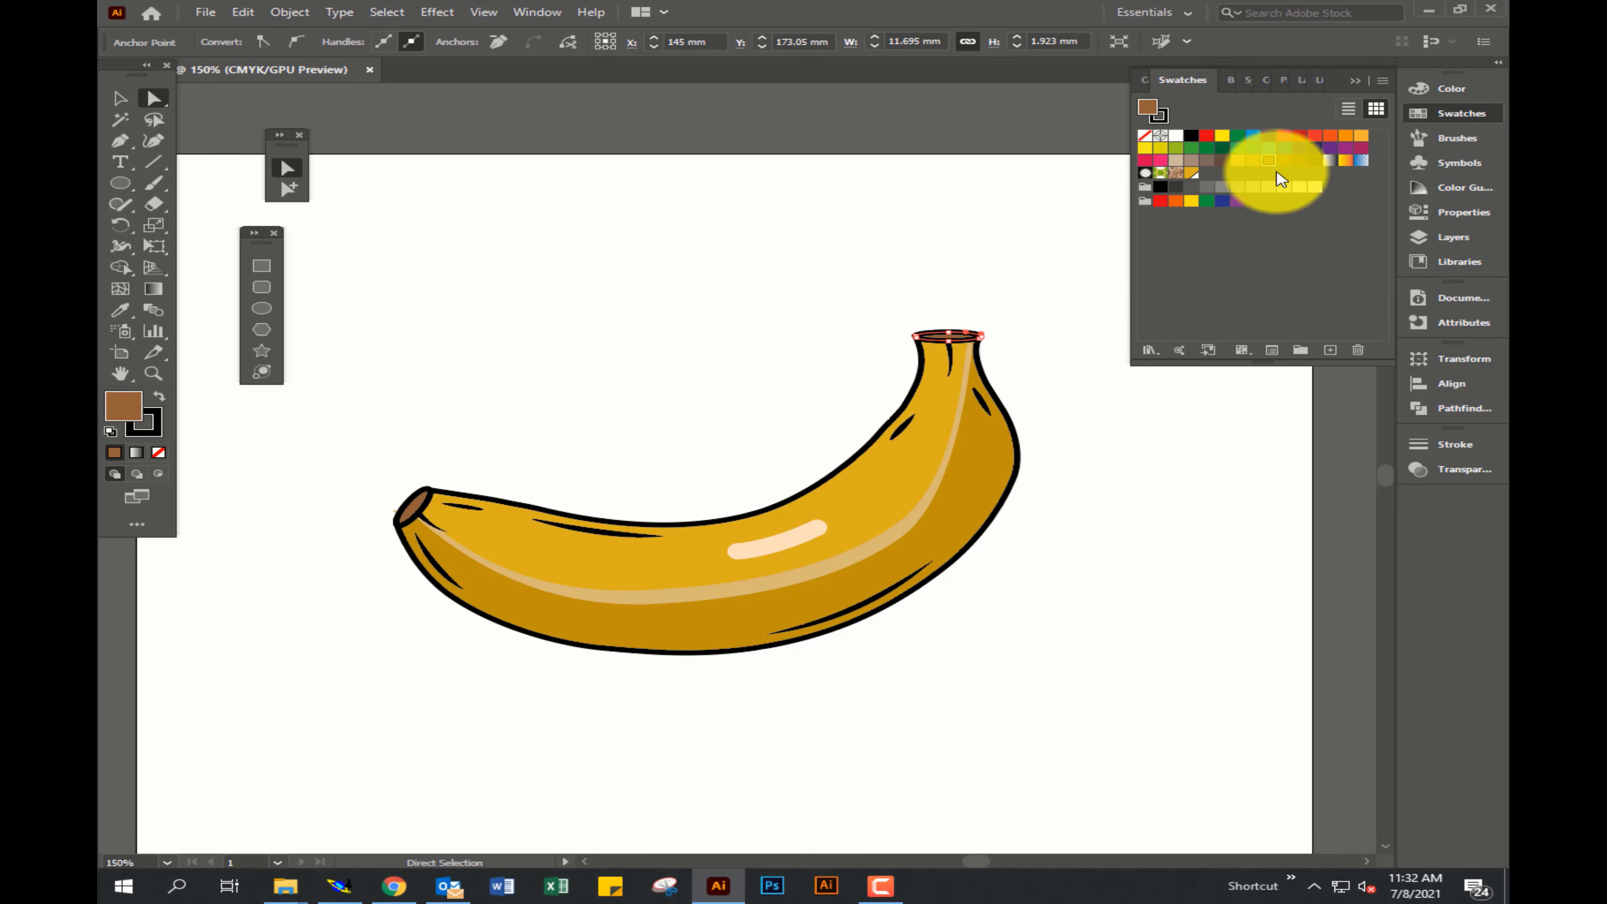
{"action": "left_click", "coordinate": [1119, 438]}
Nudge the left tip ellipse's anchors into place inside the outline, then deselect.
{"action": "key", "text": "F7"}
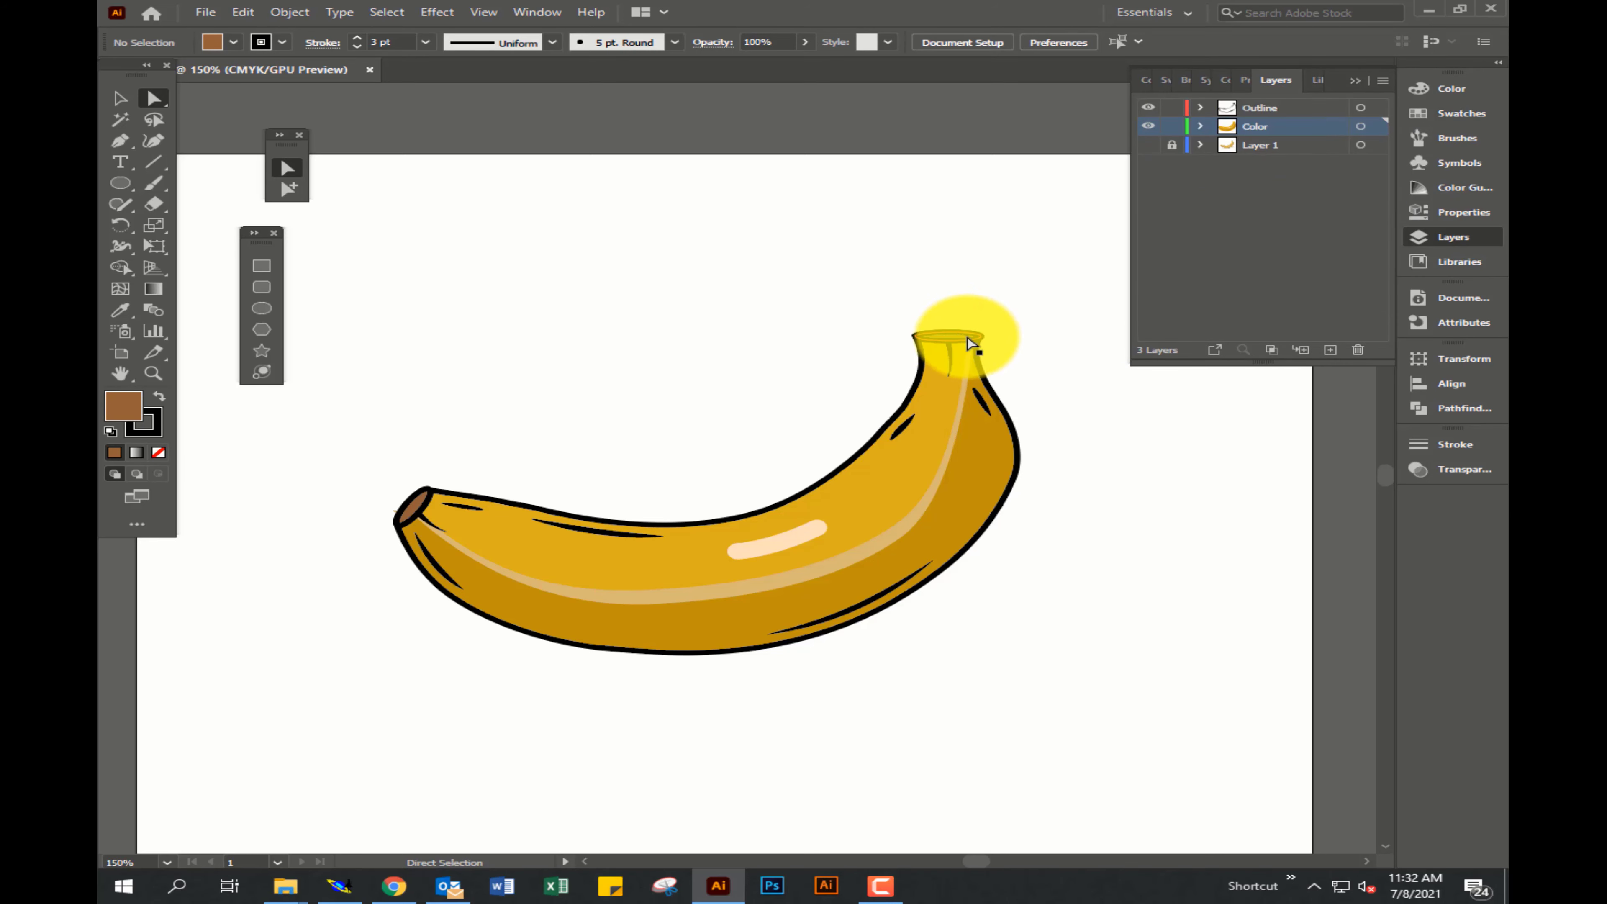
{"action": "scroll", "coordinate": [418, 509], "scroll_direction": "up", "scroll_amount": 4}
{"action": "left_click", "coordinate": [612, 509]}
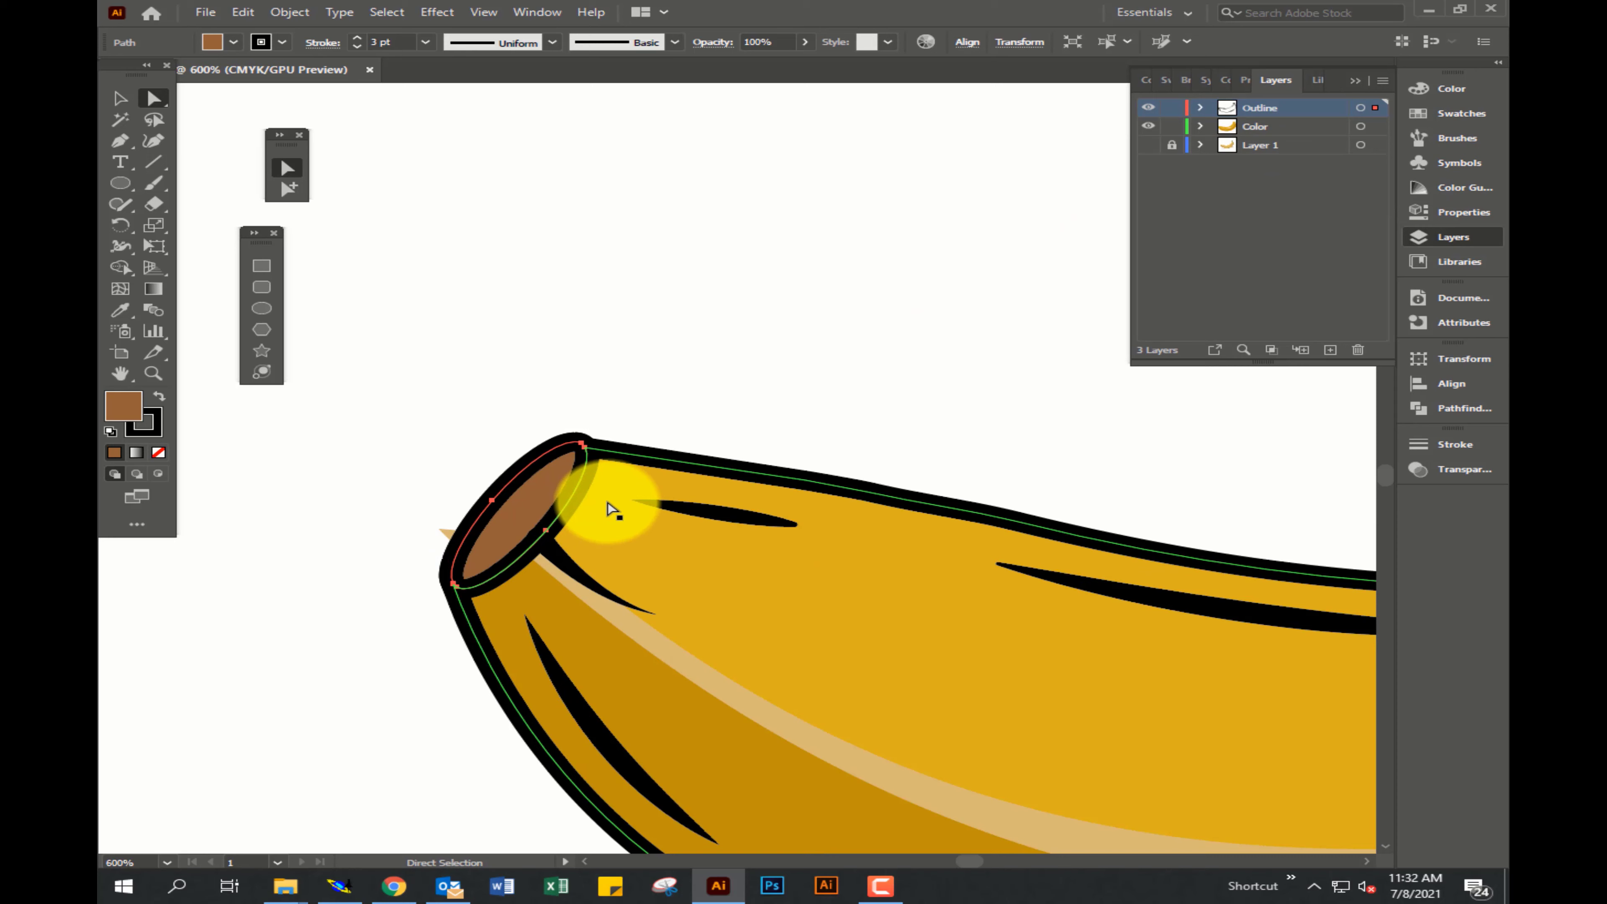
{"action": "left_click", "coordinate": [520, 478]}
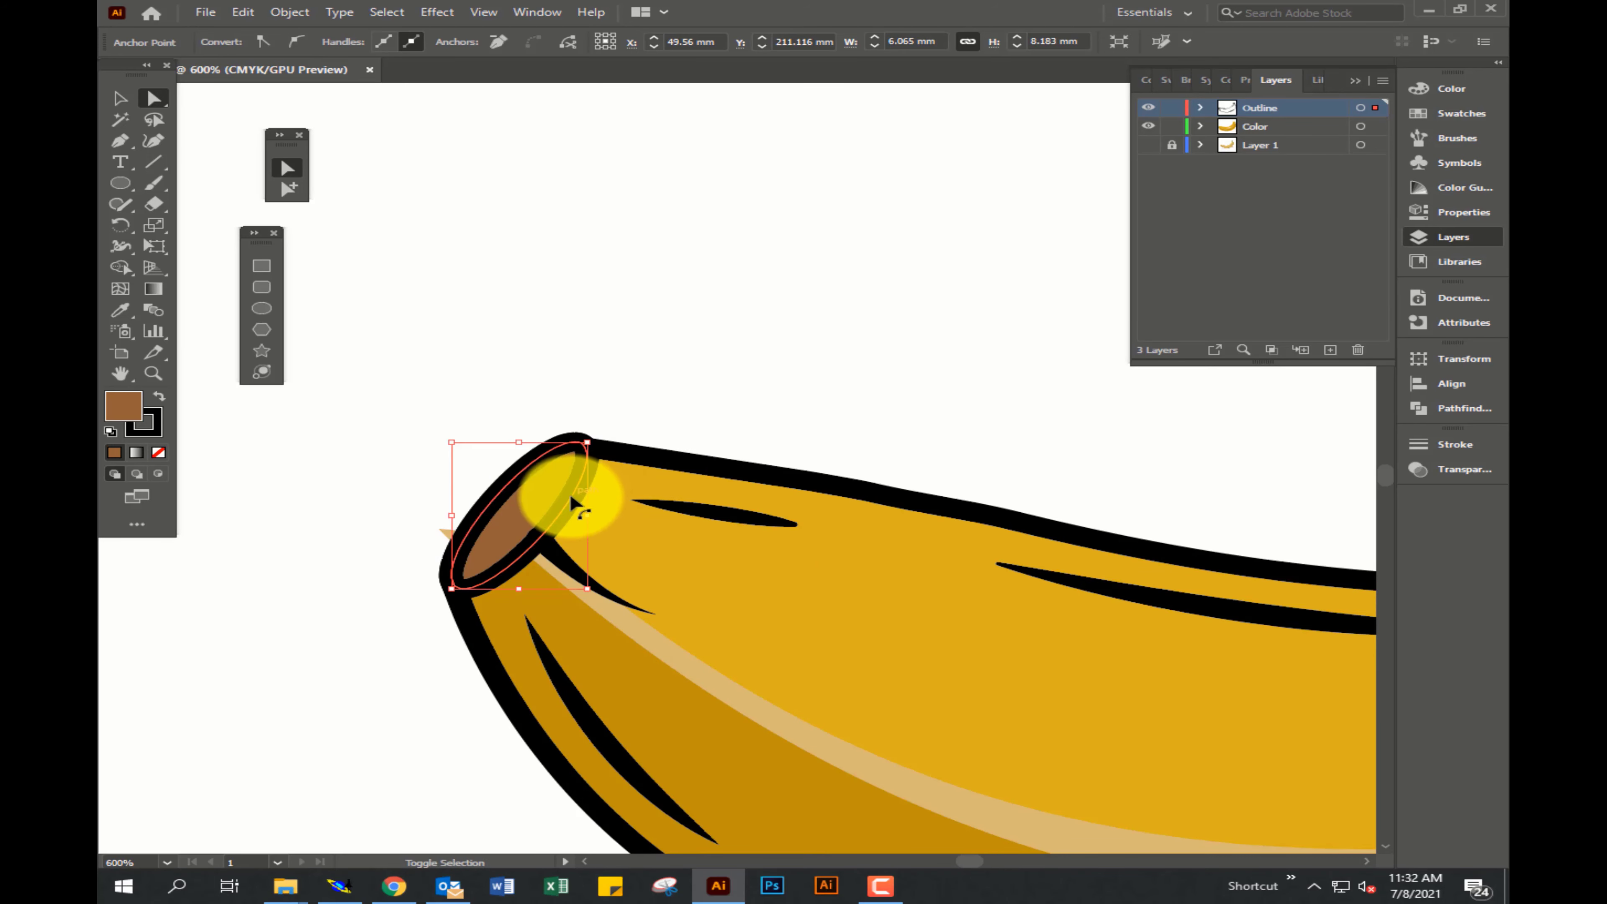
{"action": "left_click", "coordinate": [779, 495]}
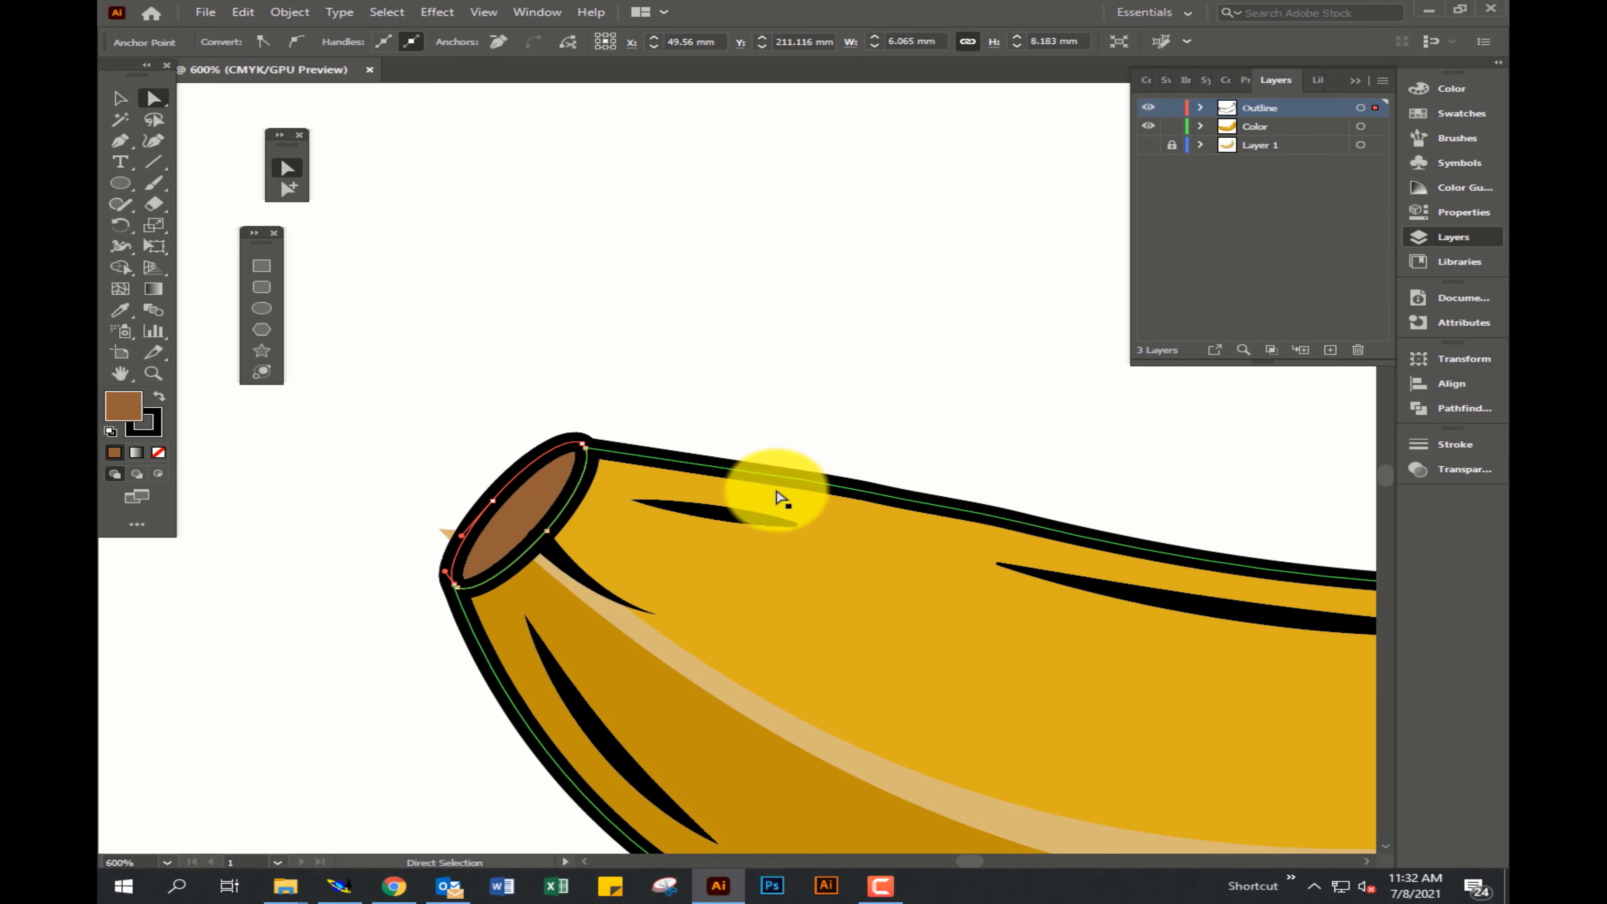
{"action": "left_click_drag", "start_coordinate": [506, 514], "coordinate": [519, 524]}
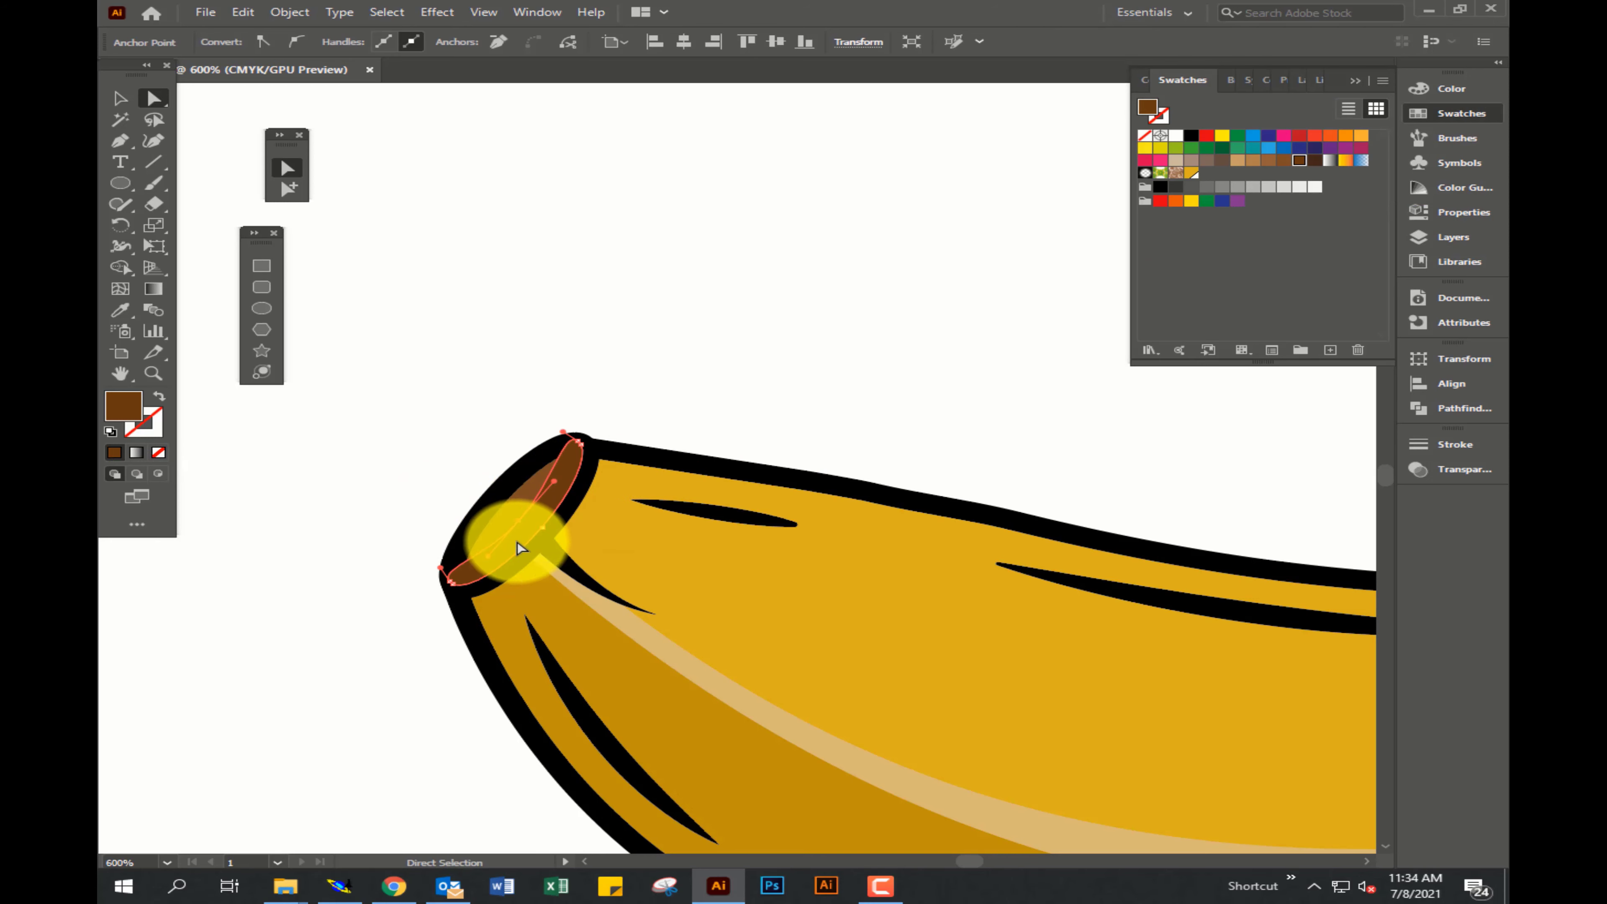
{"action": "key", "text": "v"}
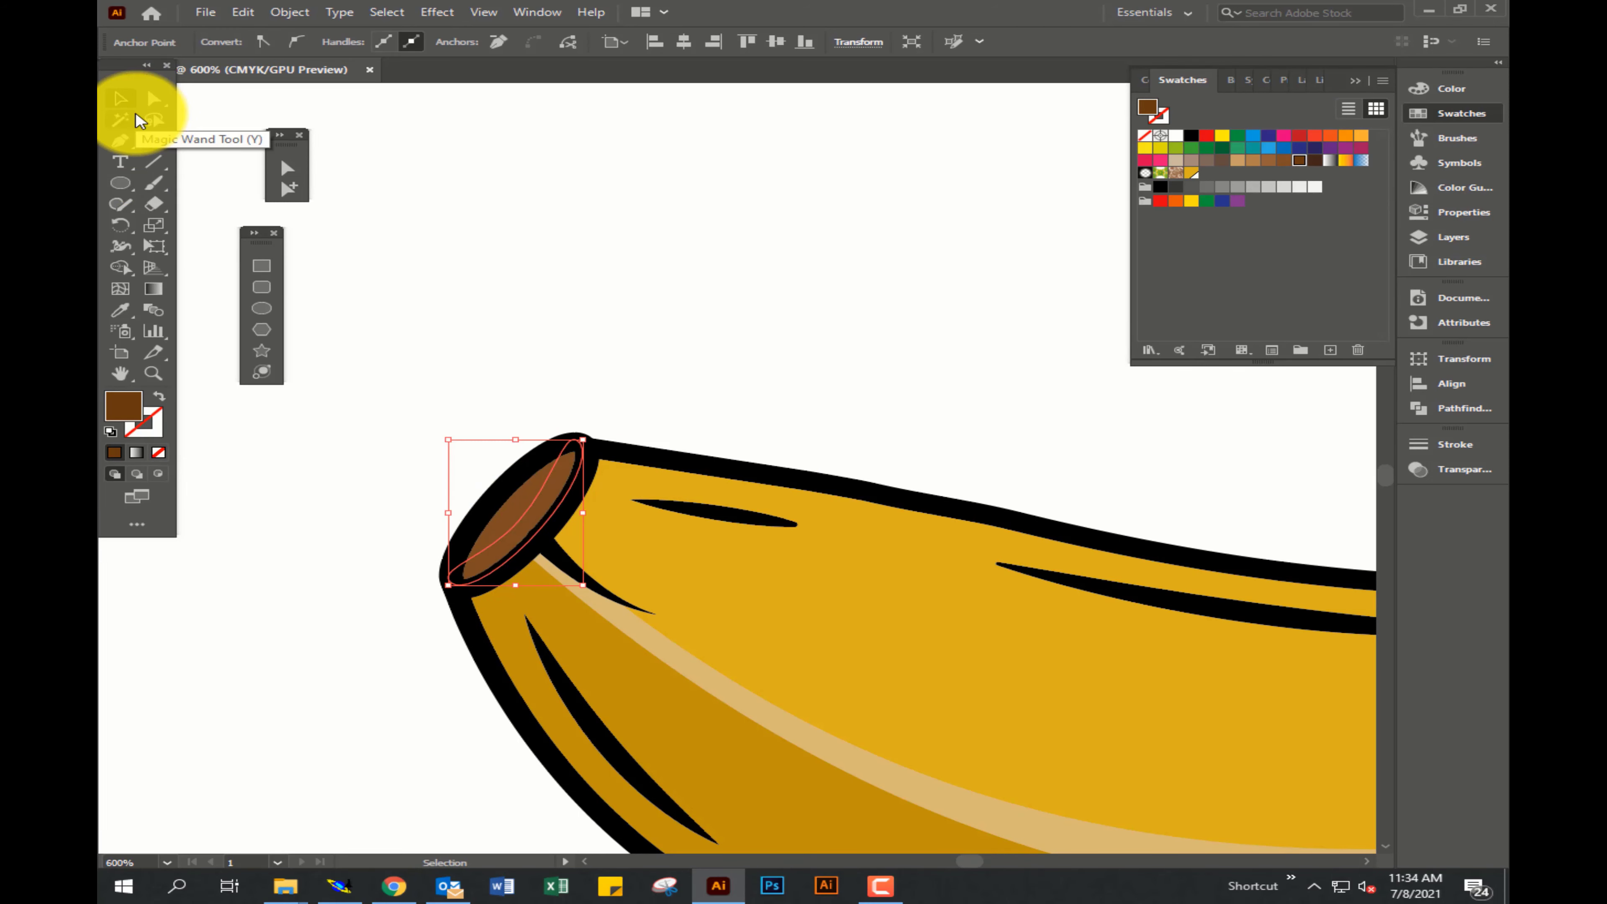
{"action": "left_click", "coordinate": [619, 326]}
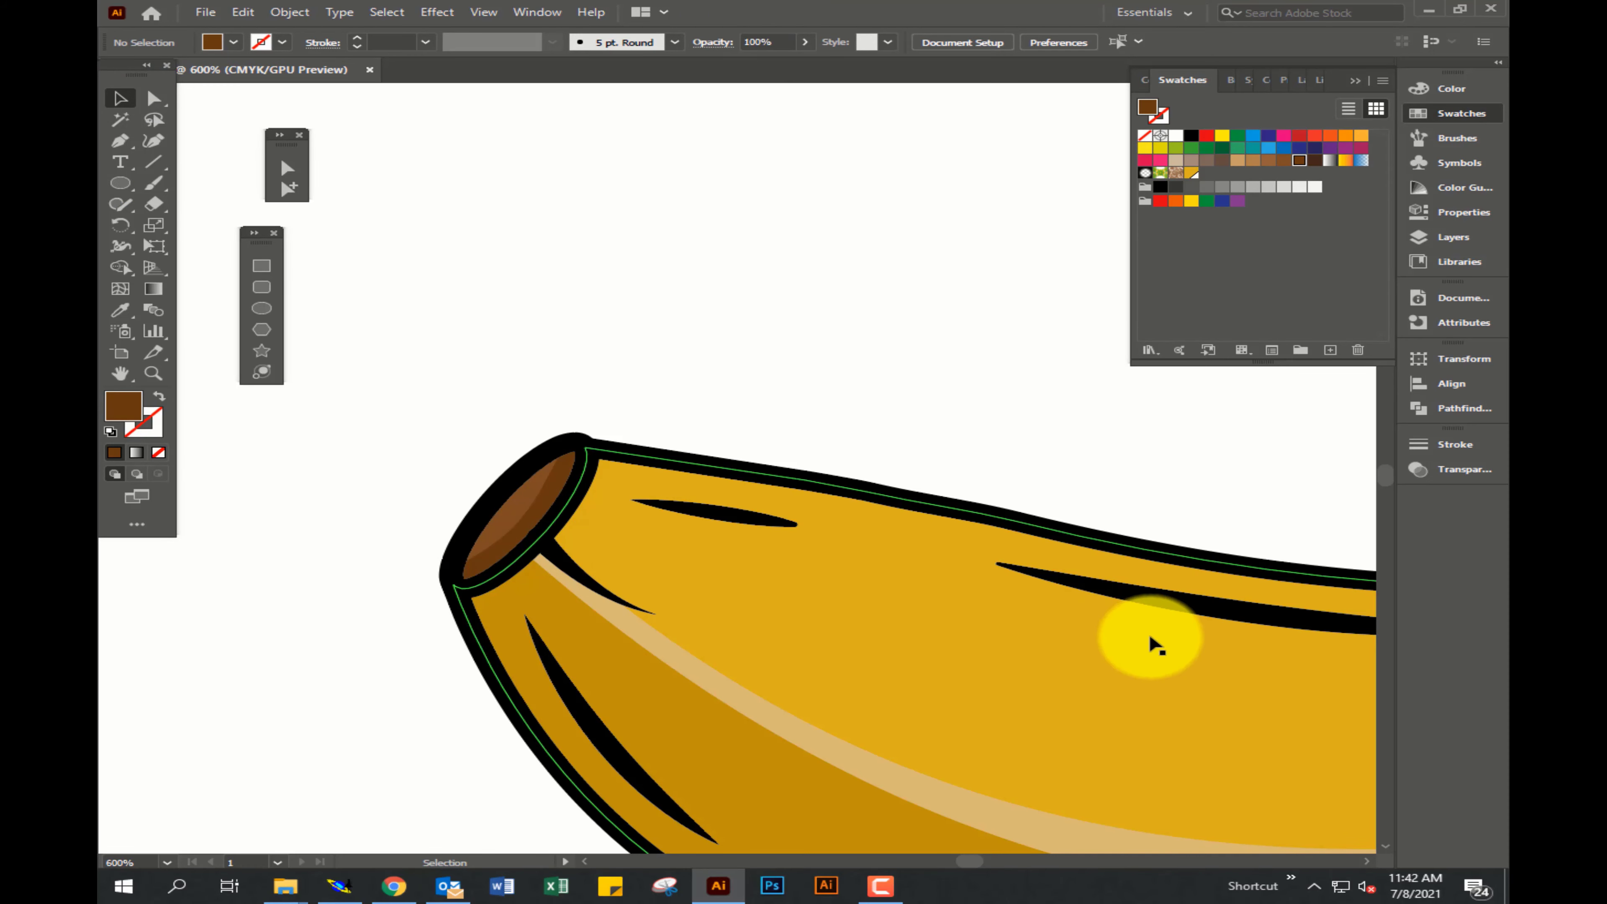
{"action": "mouse_move", "coordinate": [1148, 639]}
{"action": "left_mouse_down"}
{"action": "mouse_move", "coordinate": [638, 689]}
{"action": "mouse_move", "coordinate": [796, 628]}
{"action": "mouse_move", "coordinate": [805, 488]}
{"action": "left_mouse_up"}
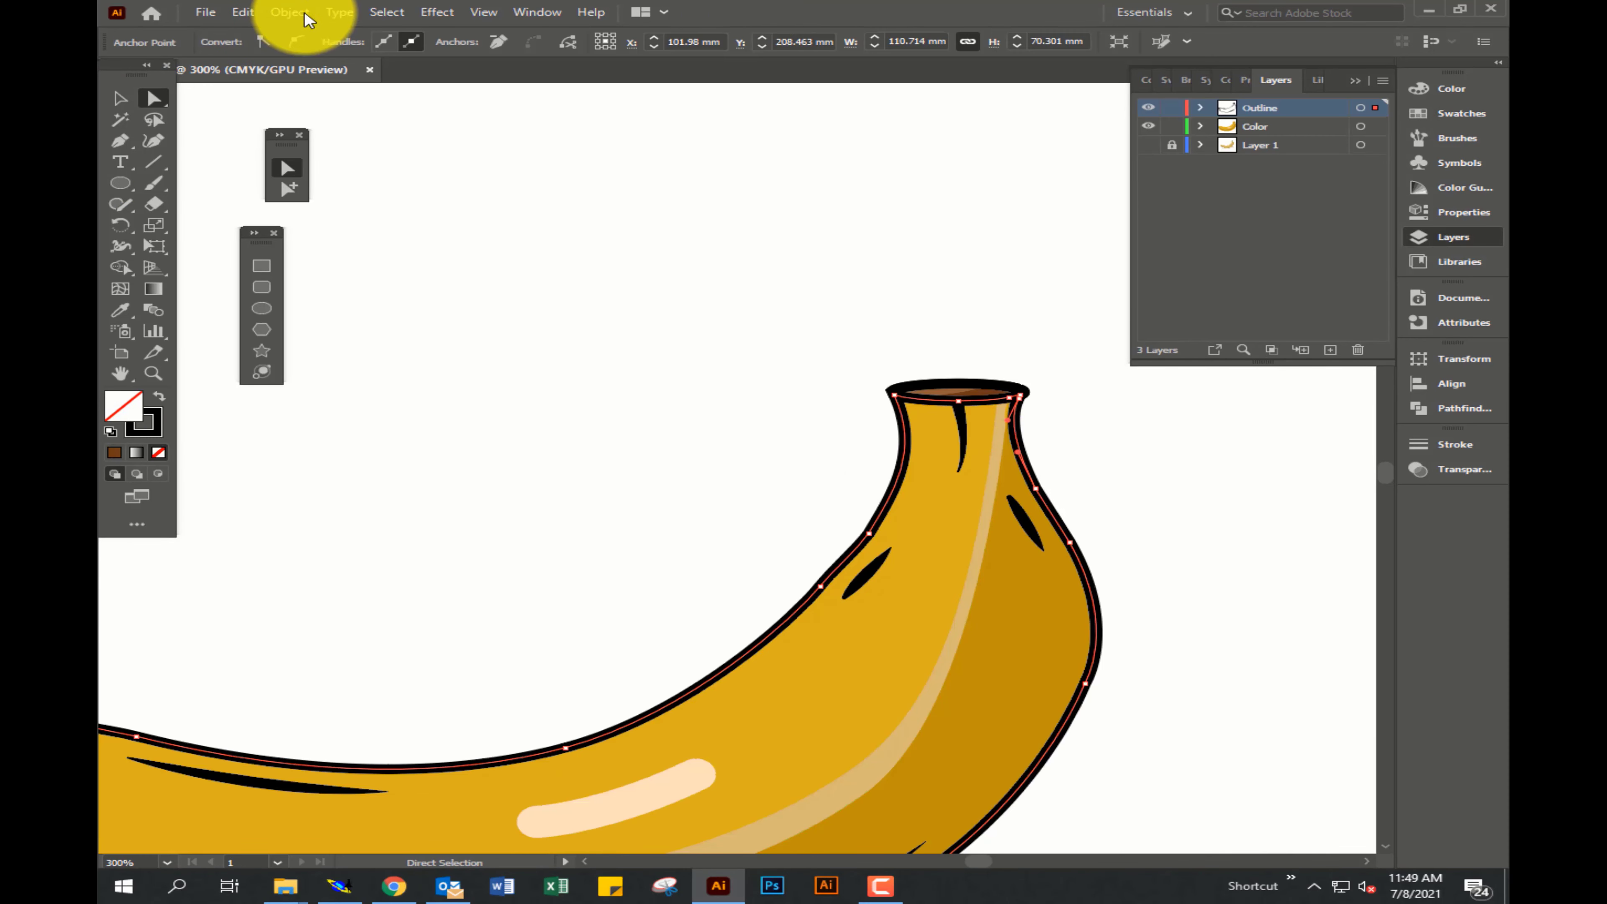
Create an offset outline around the banana and delete its top segment.
{"action": "left_click", "coordinate": [292, 12]}
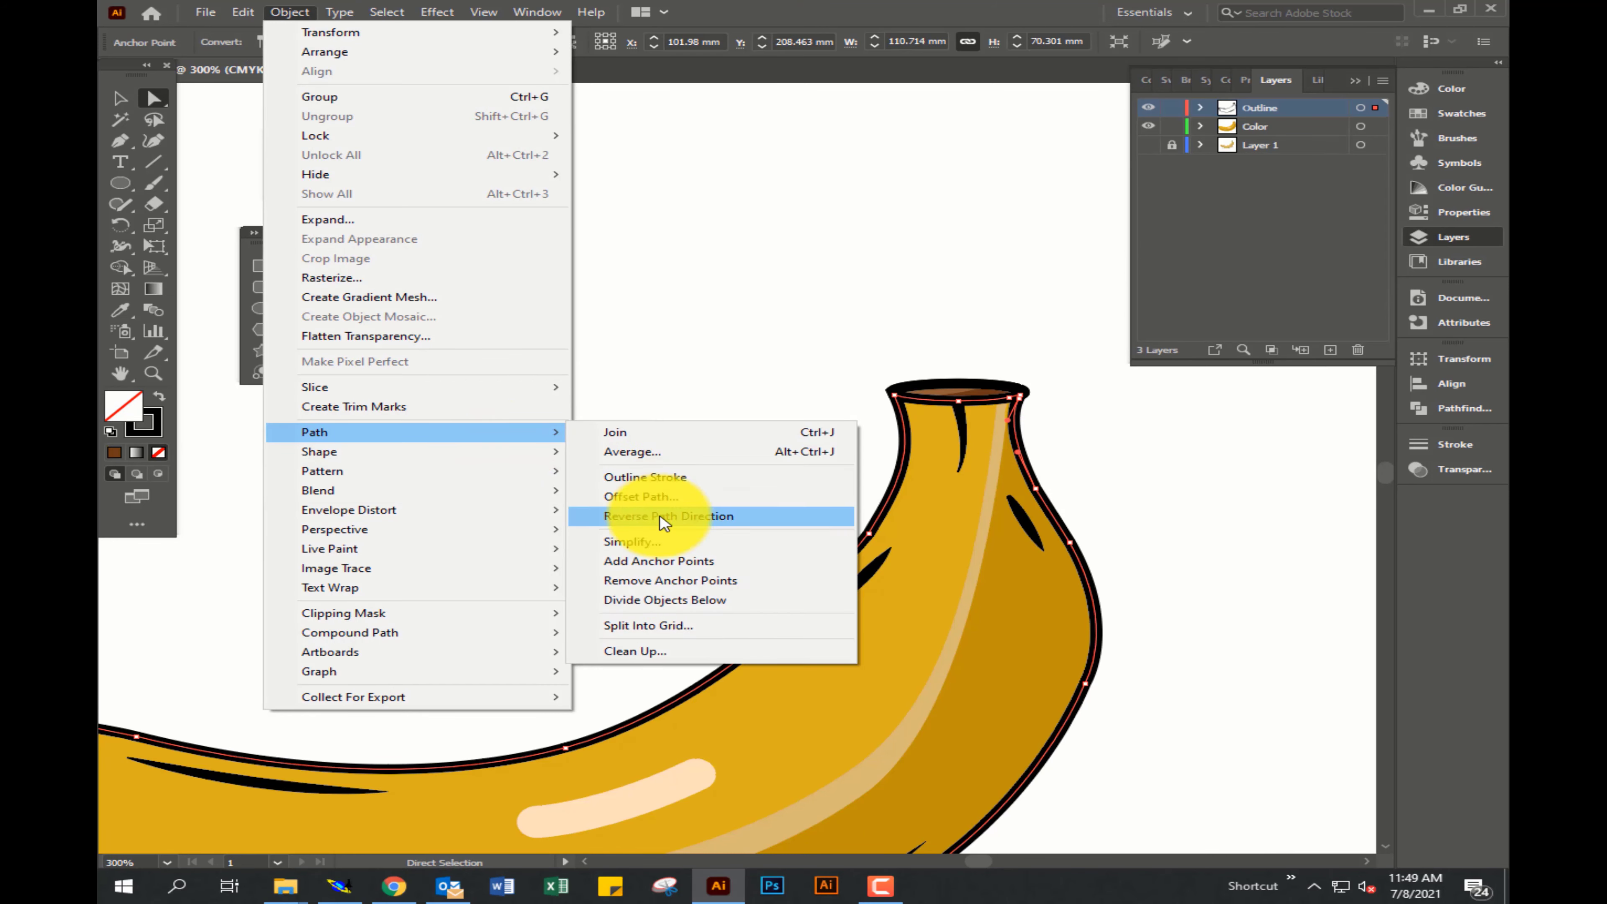
{"action": "left_click", "coordinate": [672, 505]}
{"action": "left_click", "coordinate": [1176, 693]}
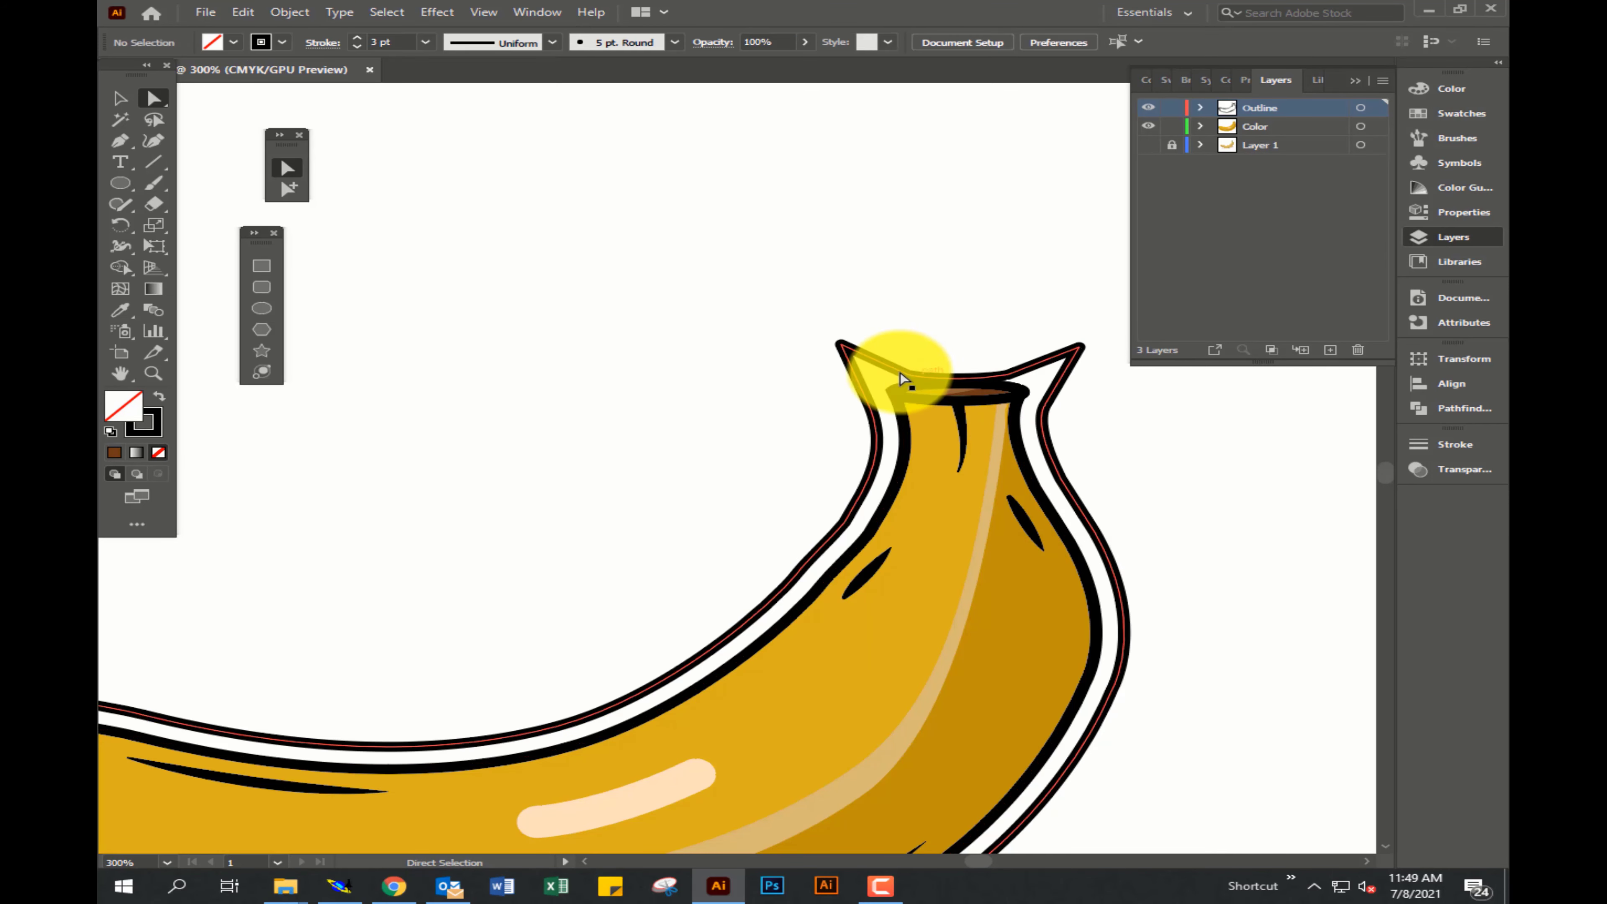
{"action": "left_click", "coordinate": [907, 375]}
{"action": "key", "text": "Delete"}
Delete the offset outline's upper segment near the stem.
{"action": "left_click_drag", "start_coordinate": [1028, 383], "coordinate": [1081, 350]}
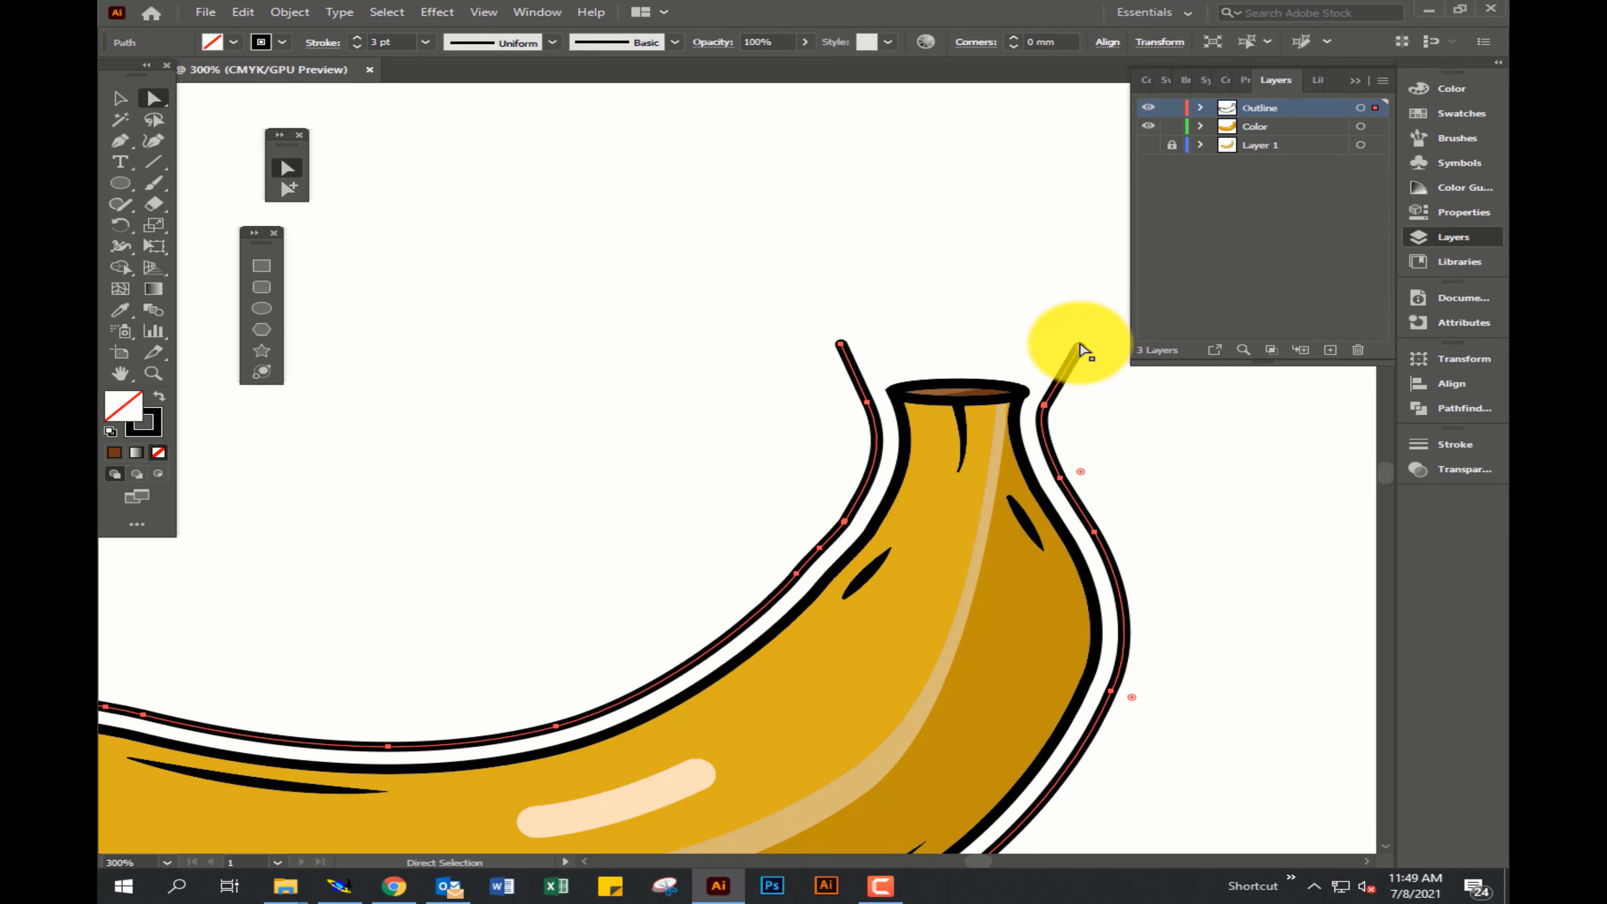
{"action": "left_click_drag", "start_coordinate": [886, 435], "coordinate": [886, 431]}
{"action": "key", "text": "Delete"}
{"action": "scroll", "coordinate": [577, 717], "scroll_direction": "down", "scroll_amount": 2}
{"action": "scroll", "coordinate": [577, 718], "scroll_direction": "left", "scroll_amount": 5}
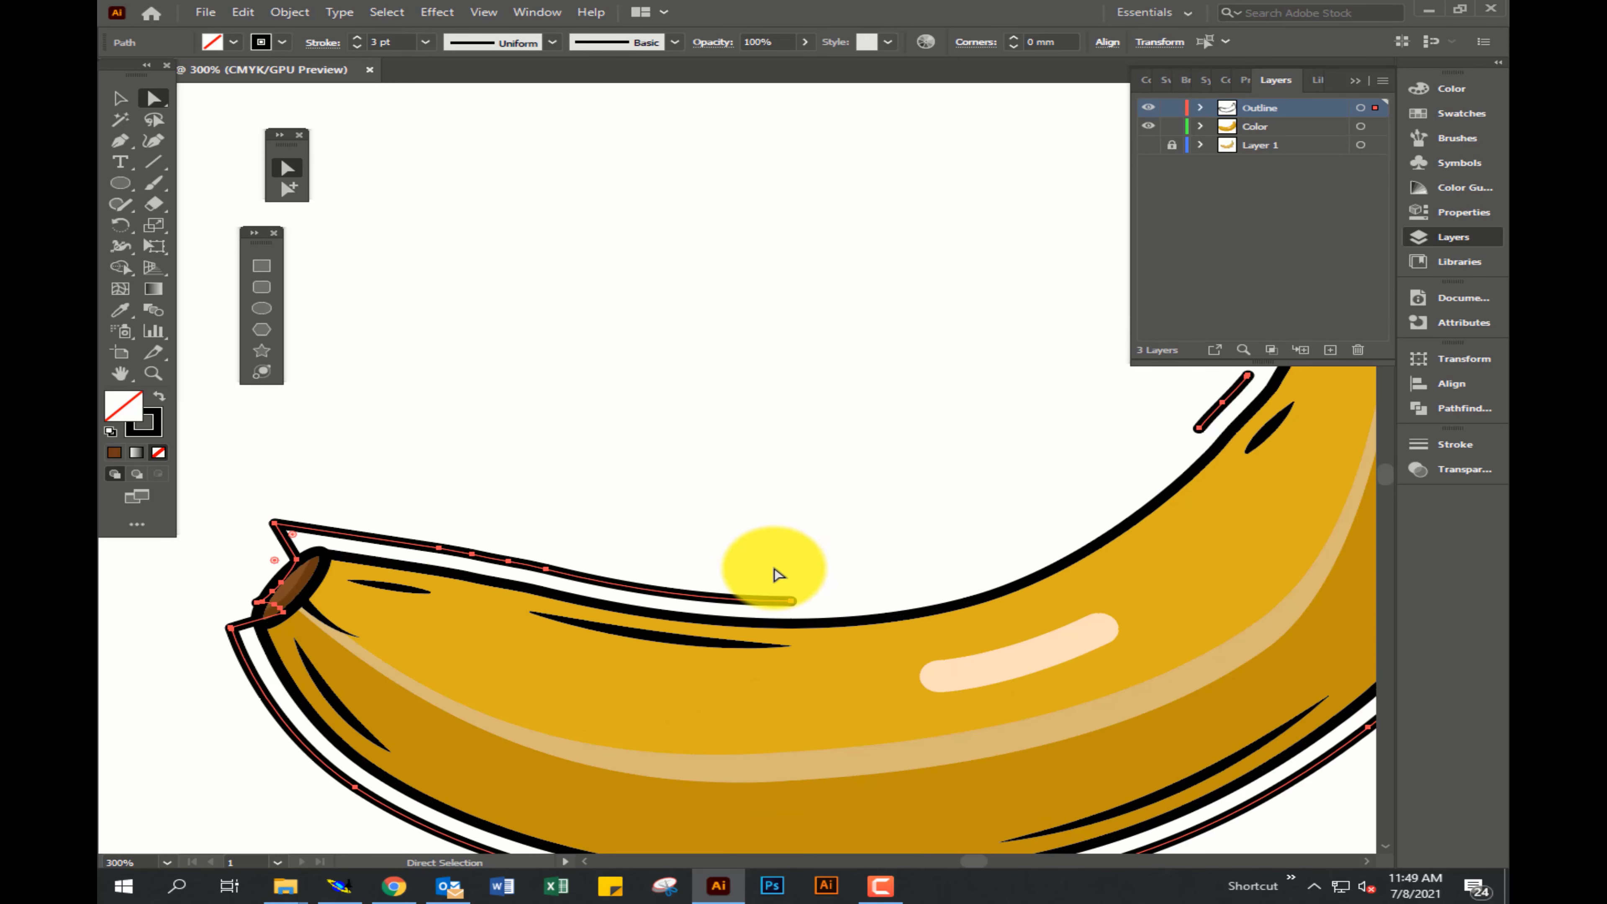
Delete the offset outline pieces wrapping the banana's left tip.
{"action": "left_click", "coordinate": [466, 546]}
{"action": "key", "text": "Delete"}
{"action": "left_click_drag", "start_coordinate": [209, 471], "coordinate": [326, 542]}
{"action": "key", "text": "Delete"}
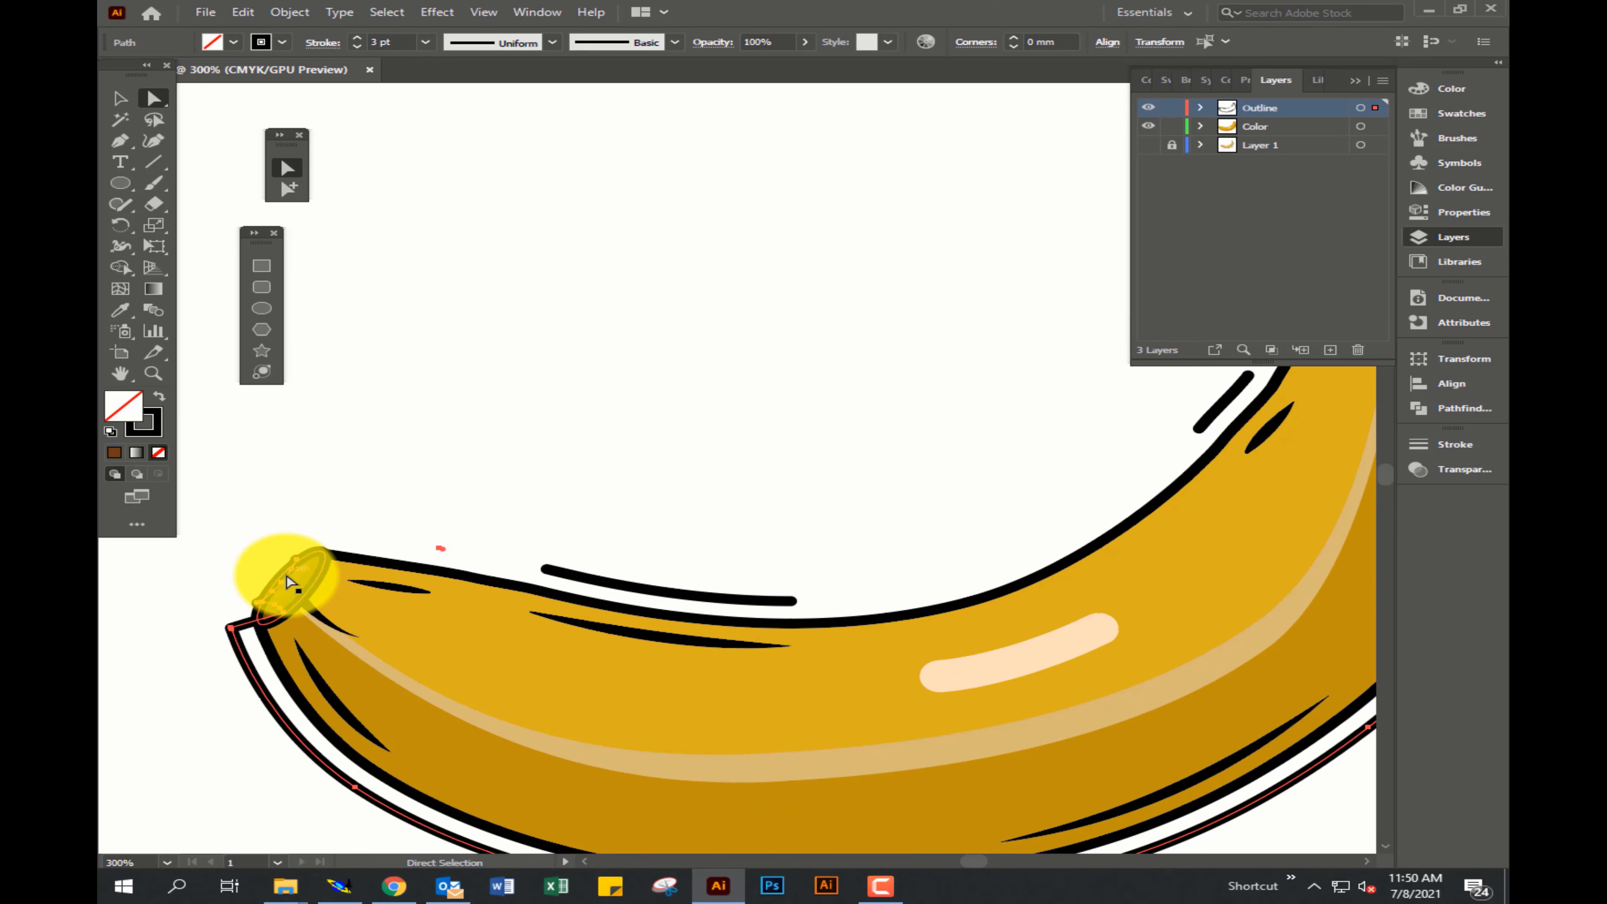
{"action": "key", "text": "Delete"}
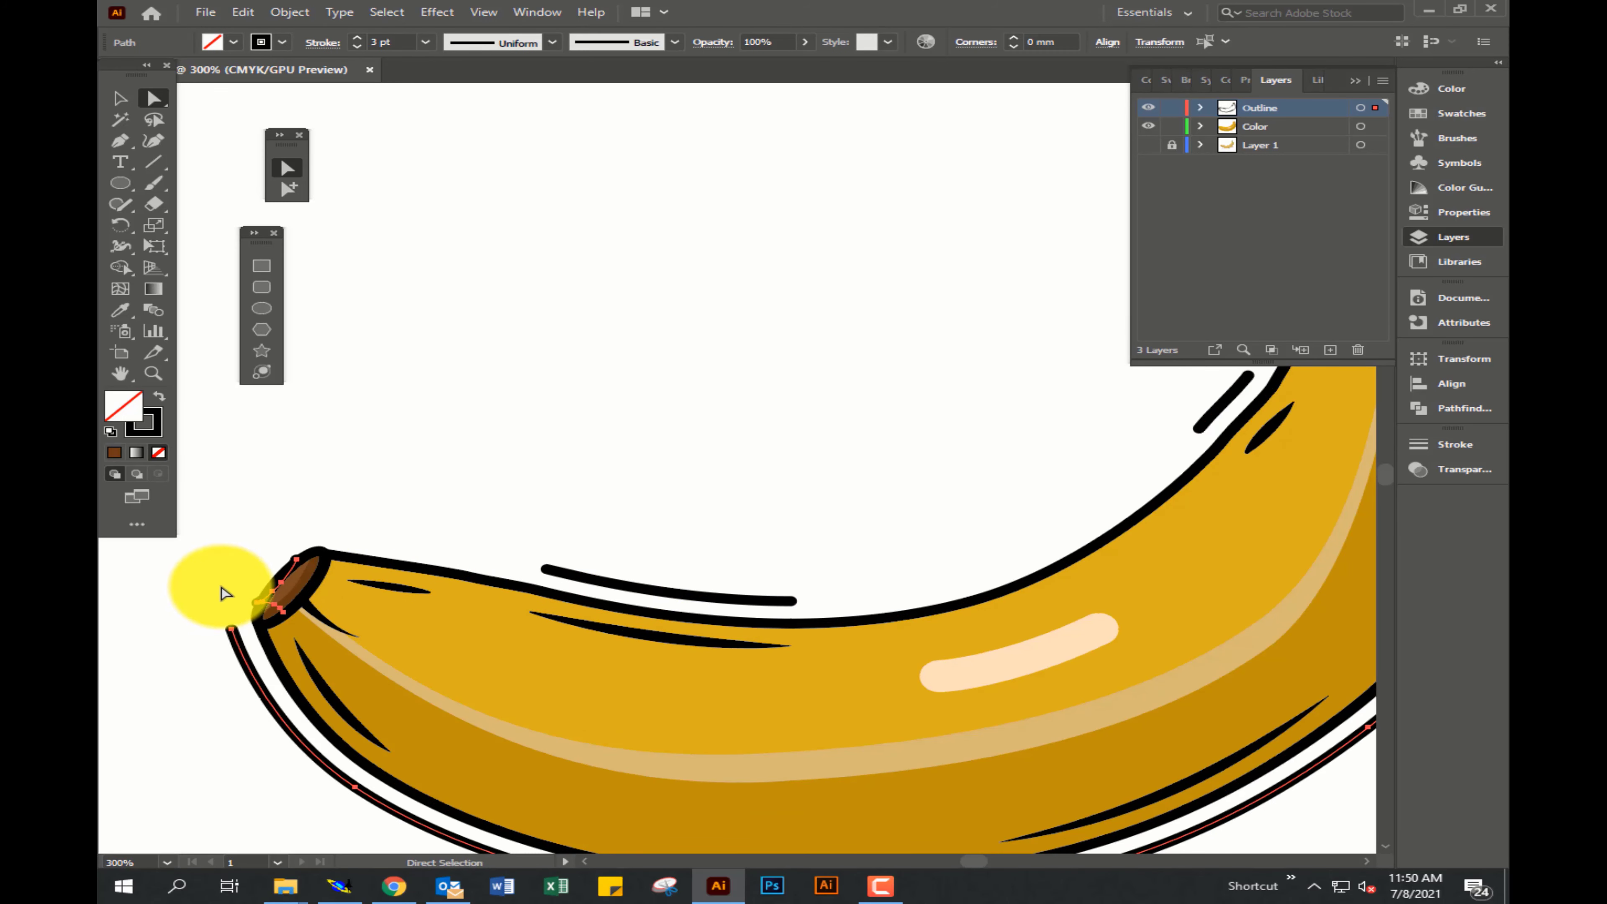
{"action": "scroll", "coordinate": [519, 652], "scroll_direction": "down", "scroll_amount": 1}
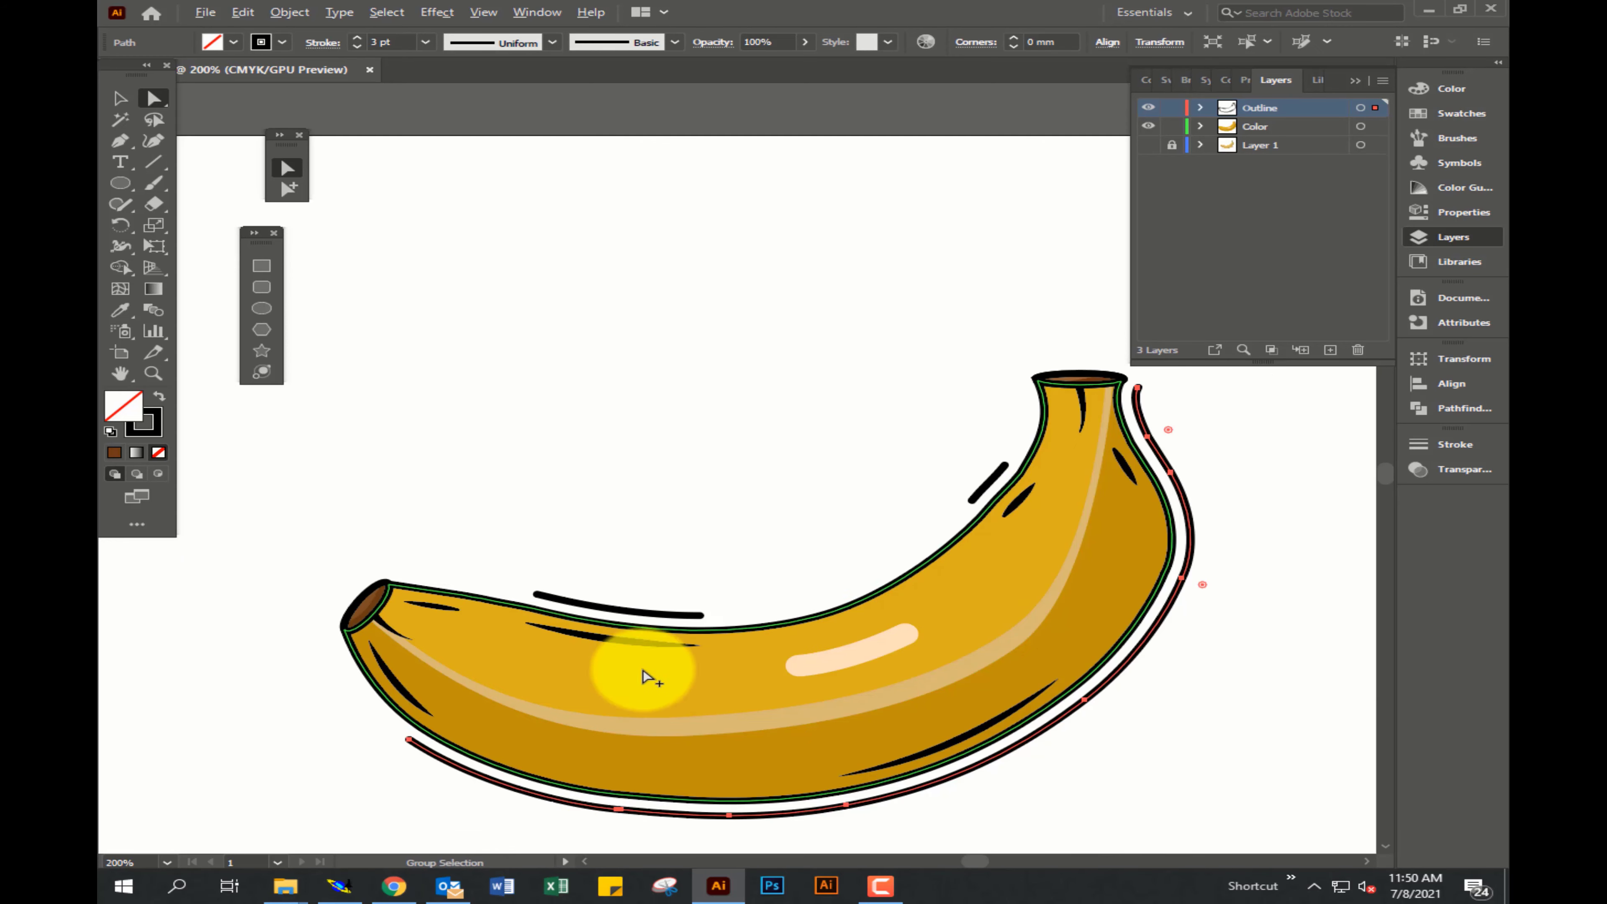
{"action": "left_click", "coordinate": [1129, 731]}
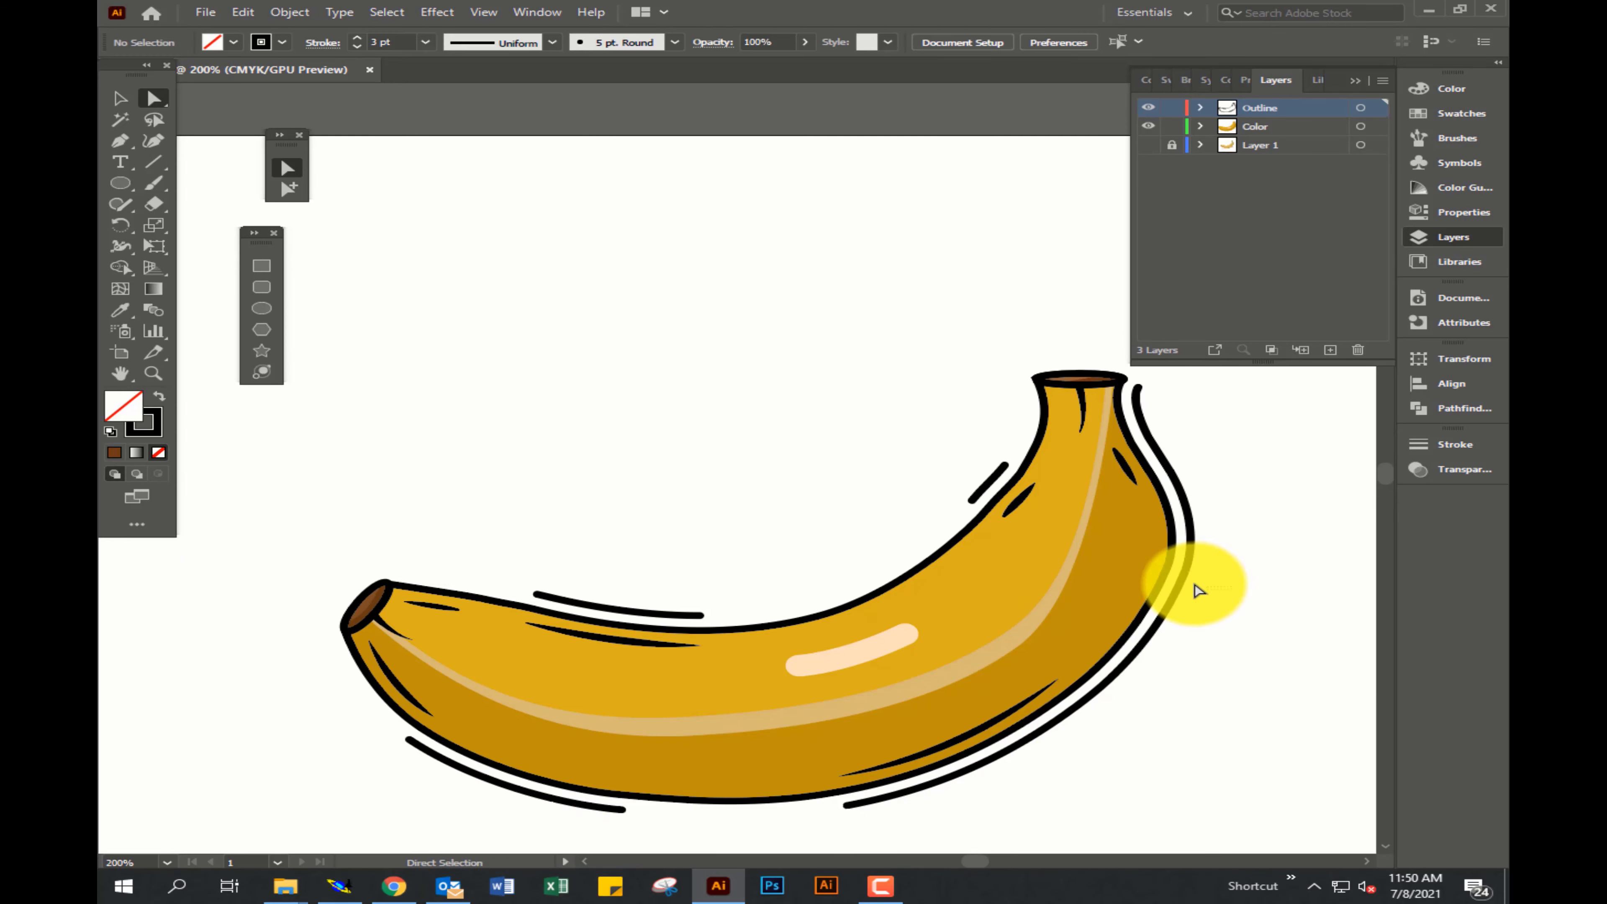
Taper the short stroke above the banana and both ends of the lower accent stroke.
{"action": "scroll", "coordinate": [565, 624], "scroll_direction": "up", "scroll_amount": 3}
{"action": "scroll", "coordinate": [565, 623], "scroll_direction": "up", "scroll_amount": 1}
{"action": "left_click", "coordinate": [577, 543]}
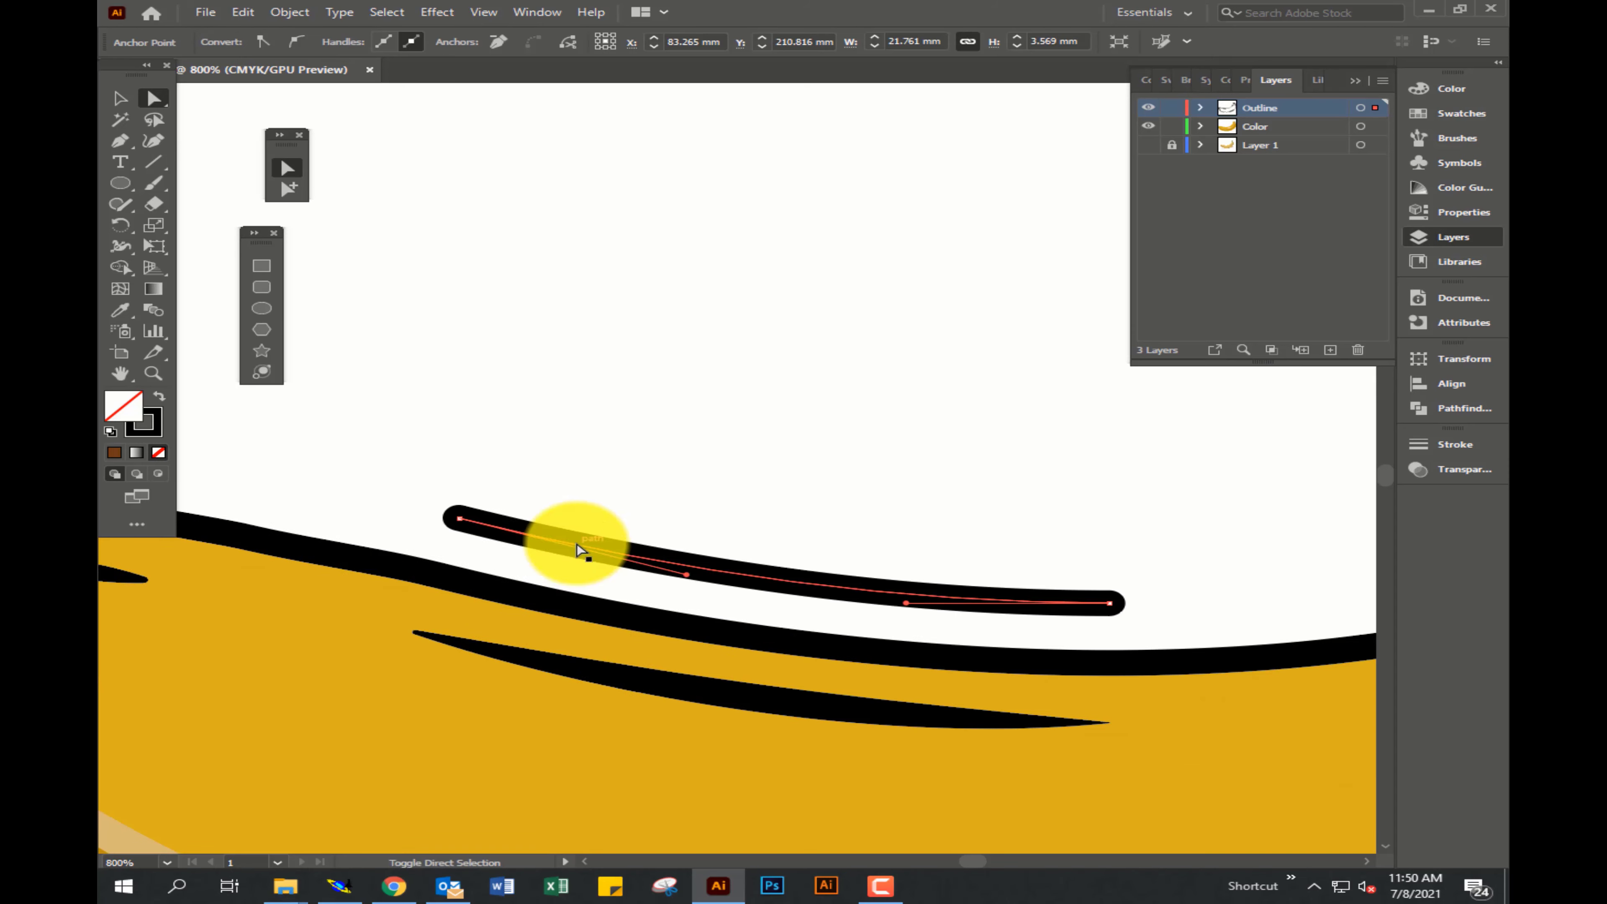
{"action": "key", "text": "shift+w"}
{"action": "left_click_drag", "start_coordinate": [462, 514], "coordinate": [466, 518]}
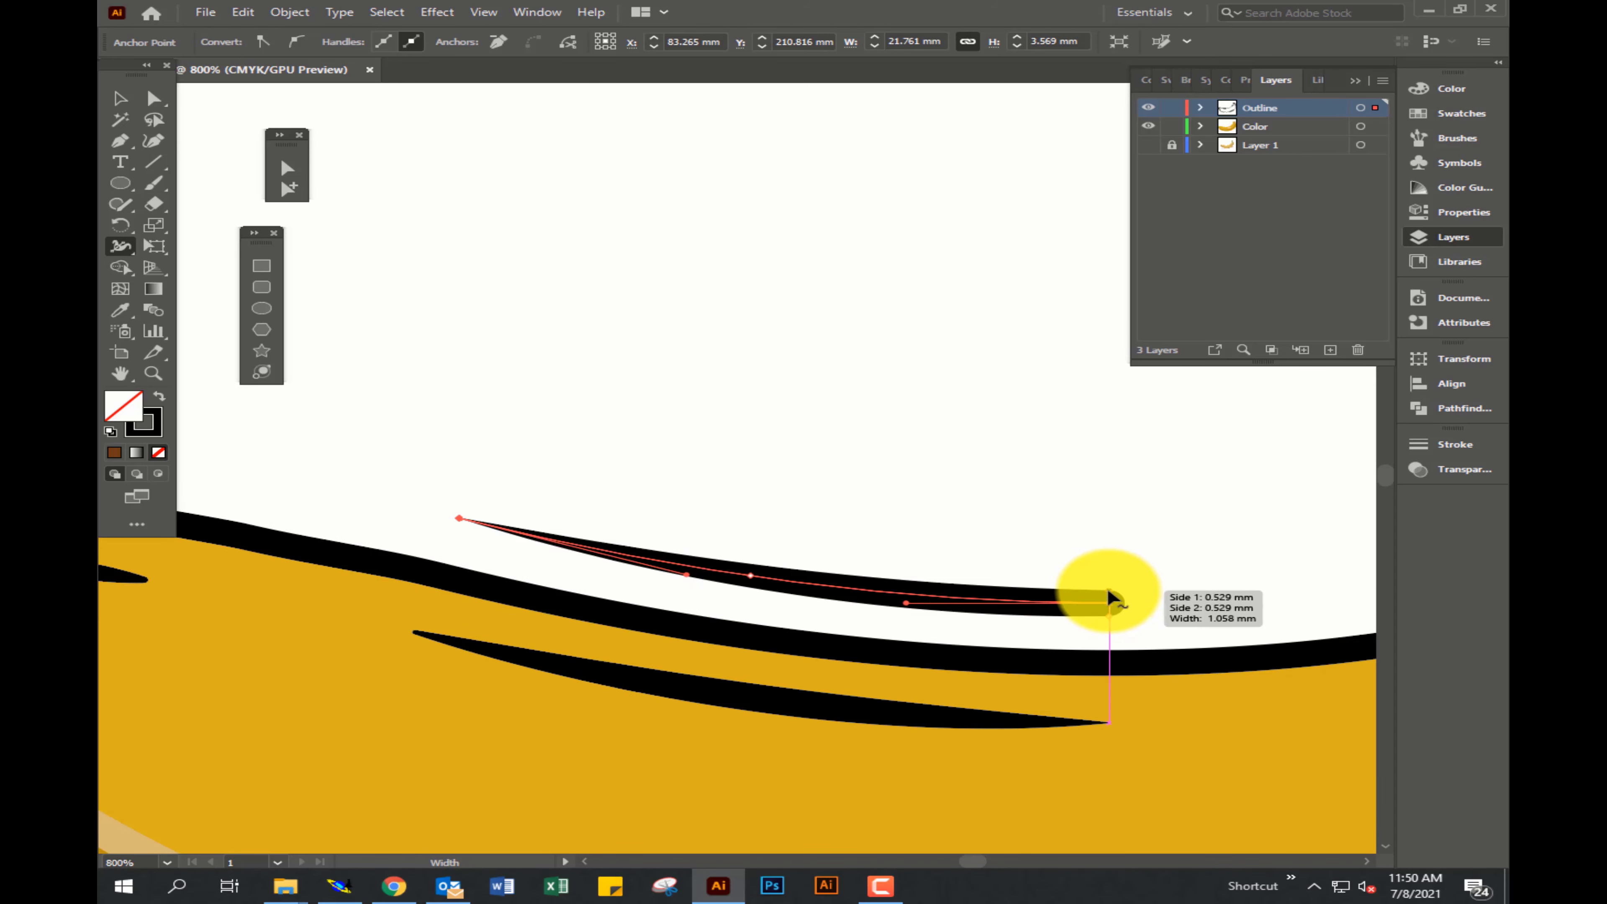
{"action": "scroll", "coordinate": [682, 477], "scroll_direction": "down", "scroll_amount": 2}
{"action": "scroll", "coordinate": [697, 726], "scroll_direction": "up", "scroll_amount": 2}
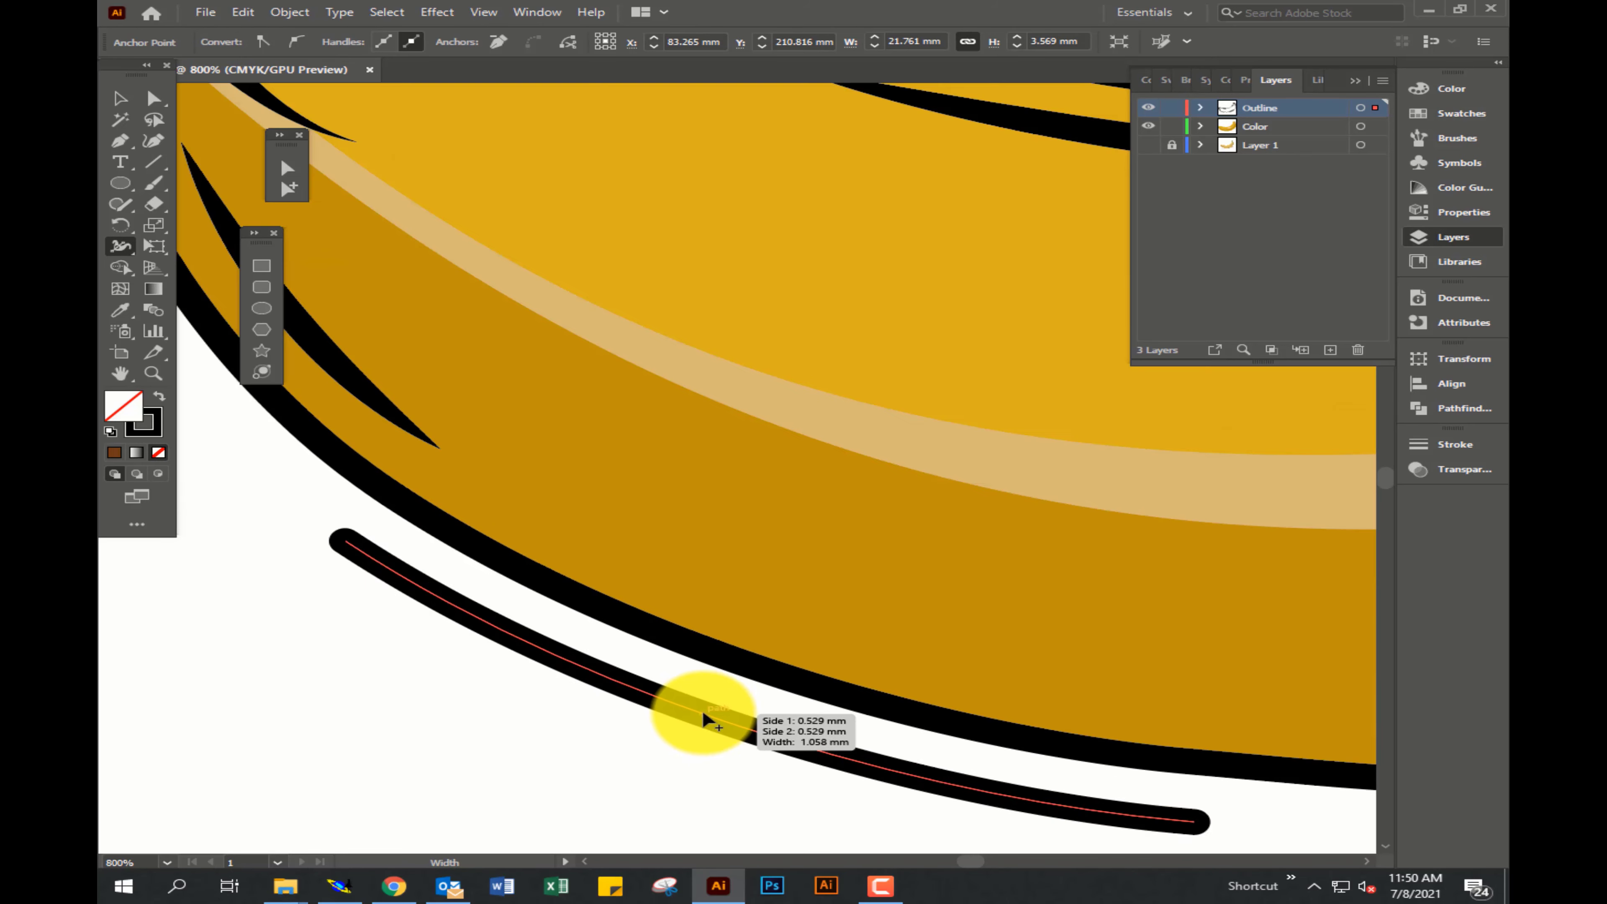
{"action": "left_click_drag", "start_coordinate": [367, 516], "coordinate": [359, 528]}
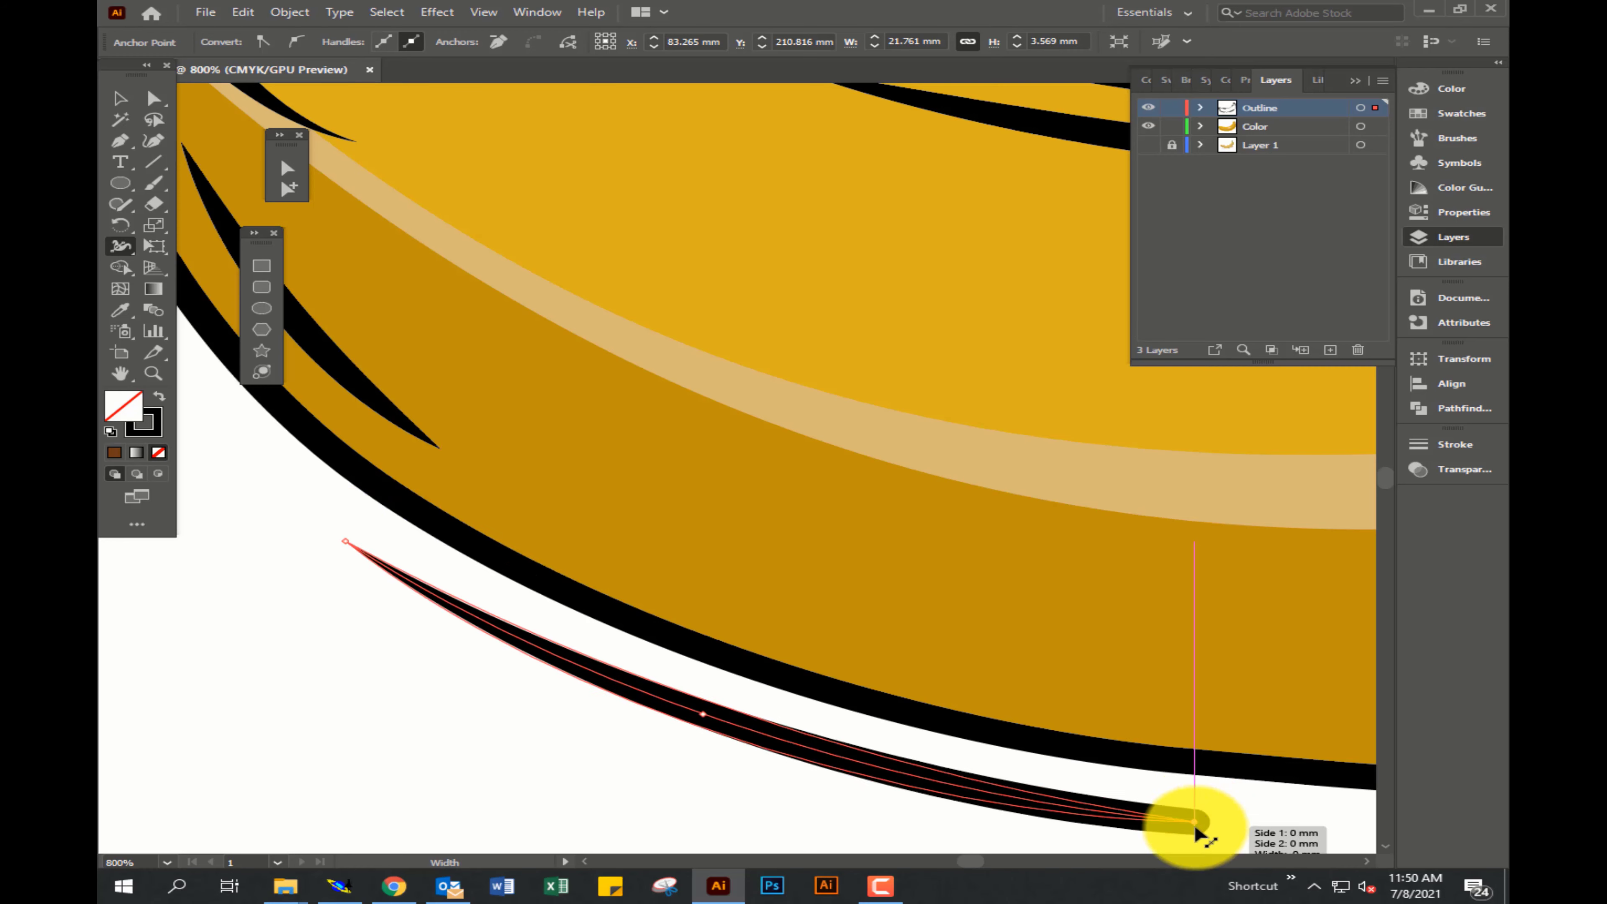
{"action": "left_click_drag", "start_coordinate": [1194, 832], "coordinate": [125, 501]}
Taper the long right-side stroke, the stroke beside the stem, and the short left stroke.
{"action": "left_click_drag", "start_coordinate": [213, 582], "coordinate": [242, 565]}
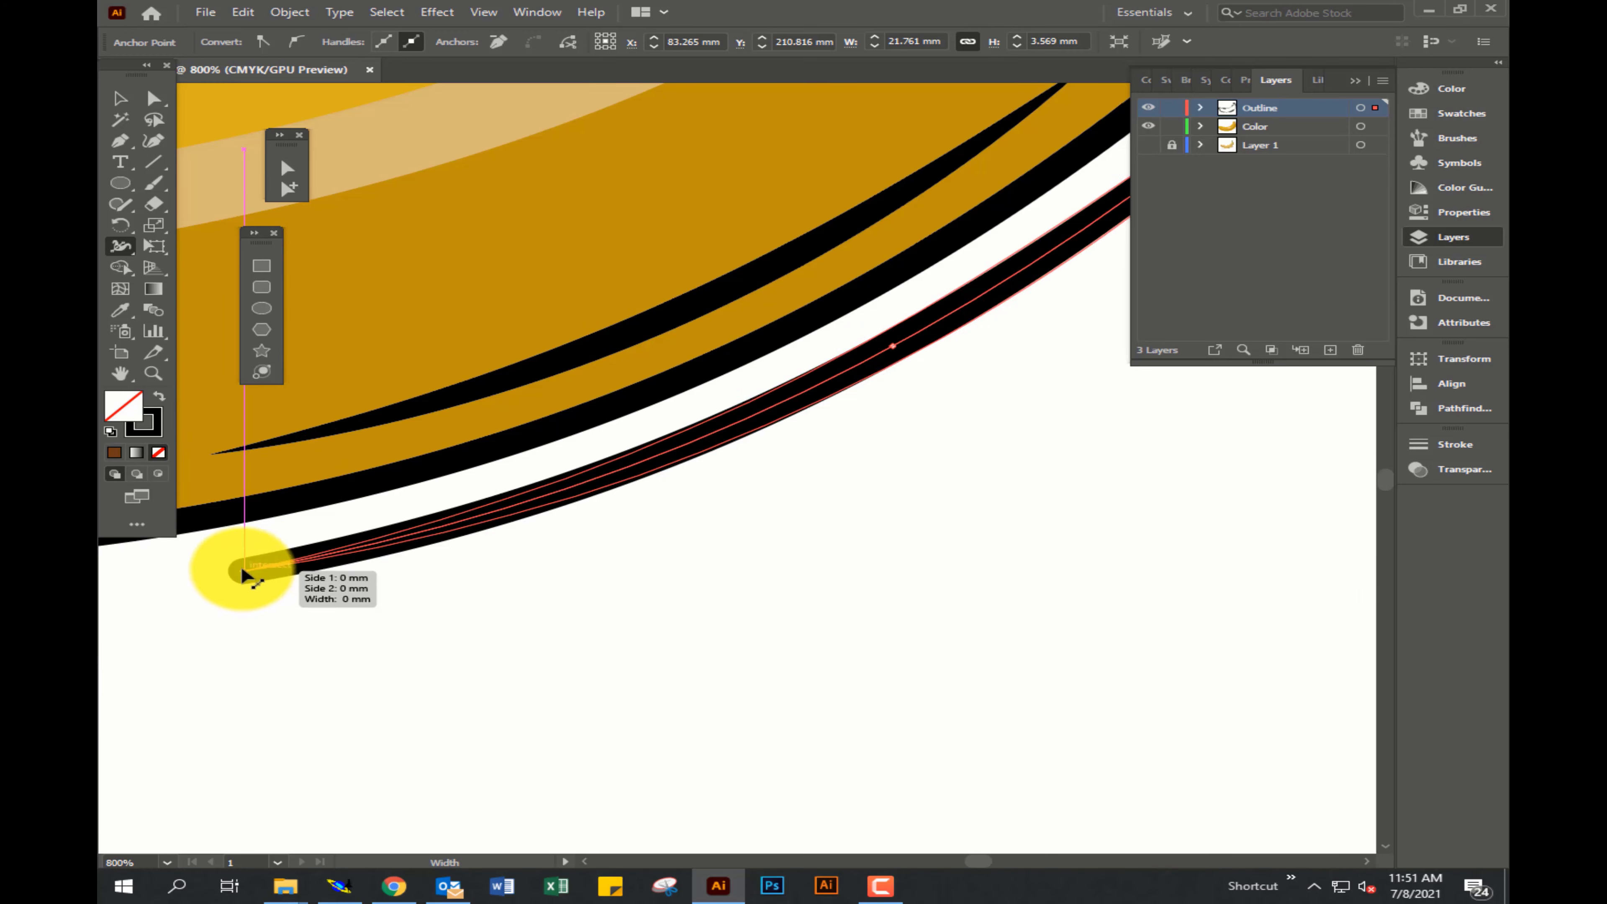
{"action": "scroll", "coordinate": [651, 535], "scroll_direction": "down", "scroll_amount": 3}
{"action": "left_click_drag", "start_coordinate": [652, 535], "coordinate": [699, 548]}
{"action": "scroll", "coordinate": [787, 499], "scroll_direction": "up", "scroll_amount": 2}
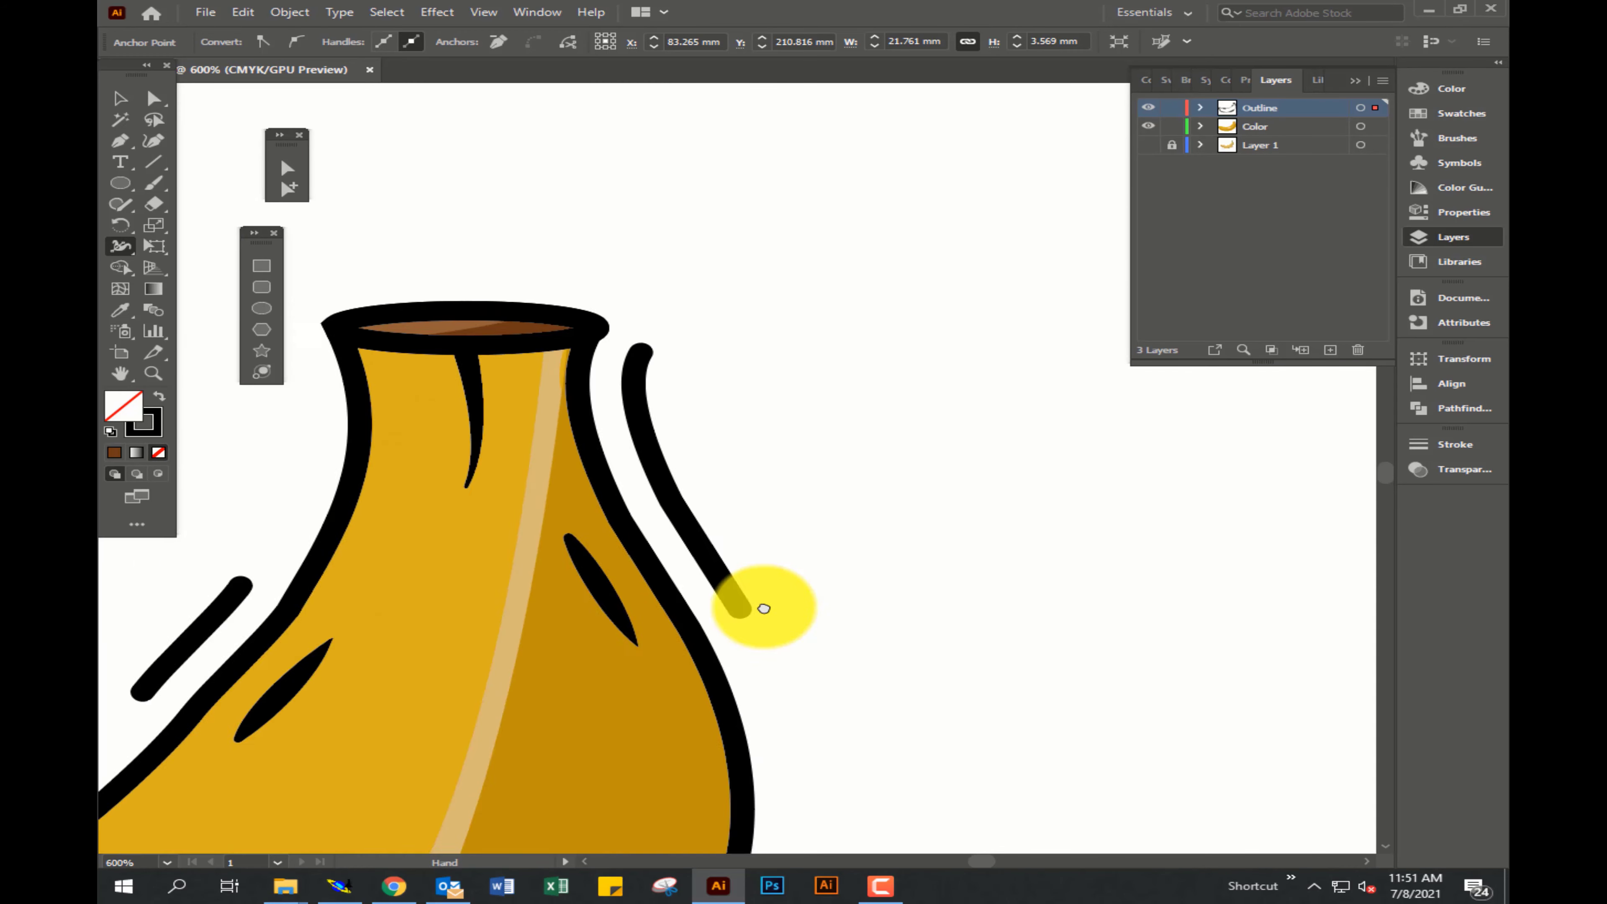
{"action": "left_click_drag", "start_coordinate": [753, 603], "coordinate": [740, 610]}
{"action": "left_click_drag", "start_coordinate": [651, 361], "coordinate": [647, 356]}
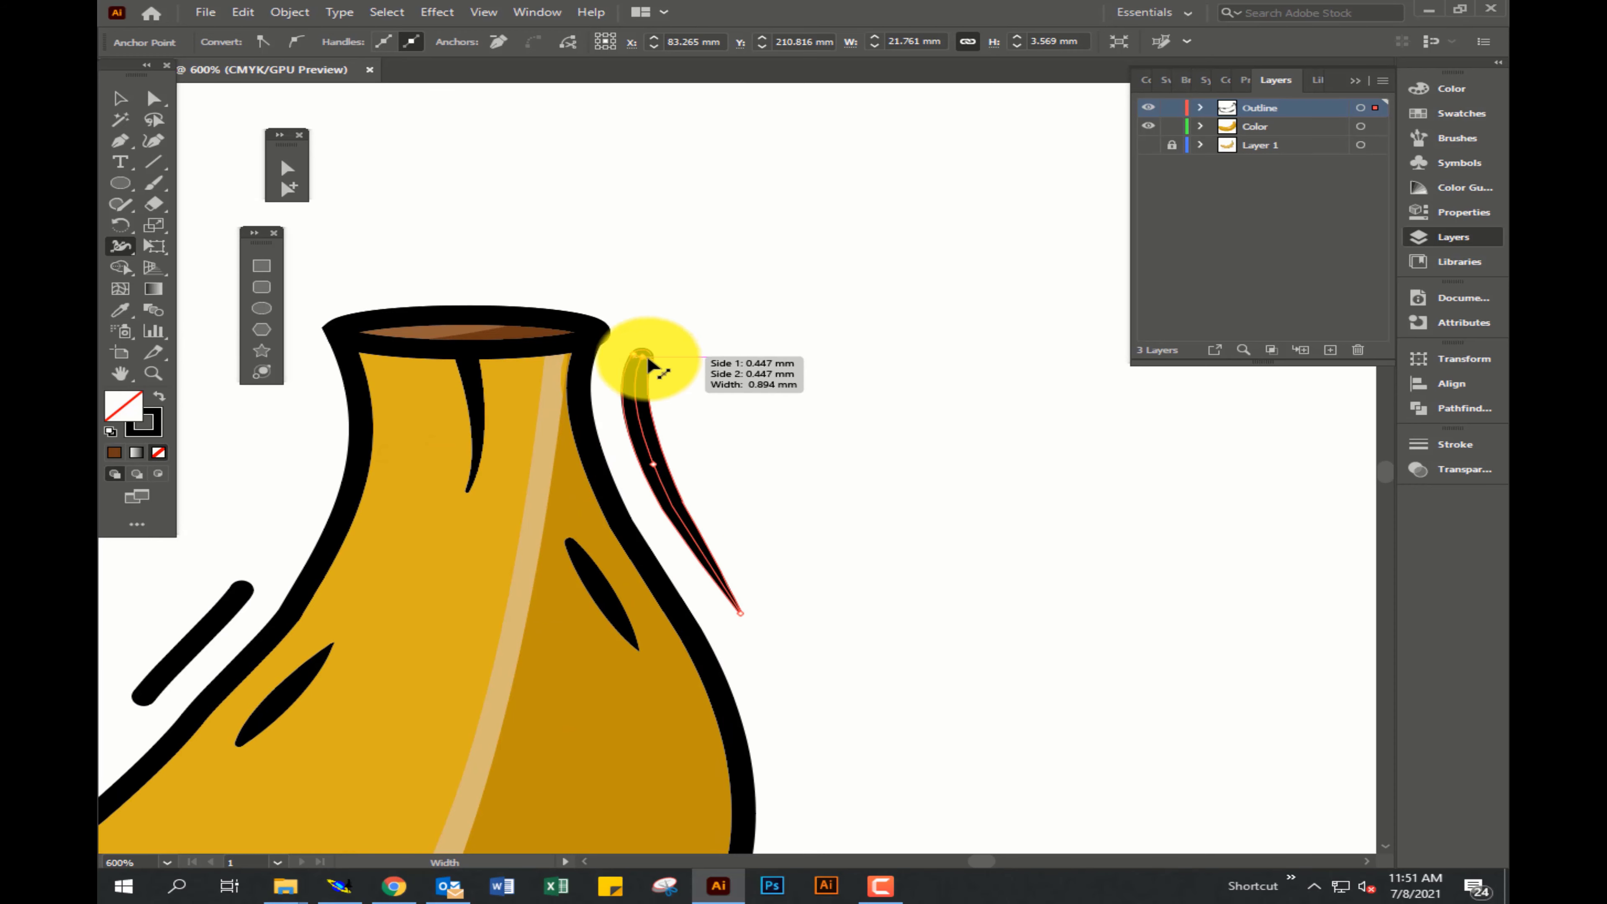
{"action": "left_click_drag", "start_coordinate": [250, 598], "coordinate": [144, 696]}
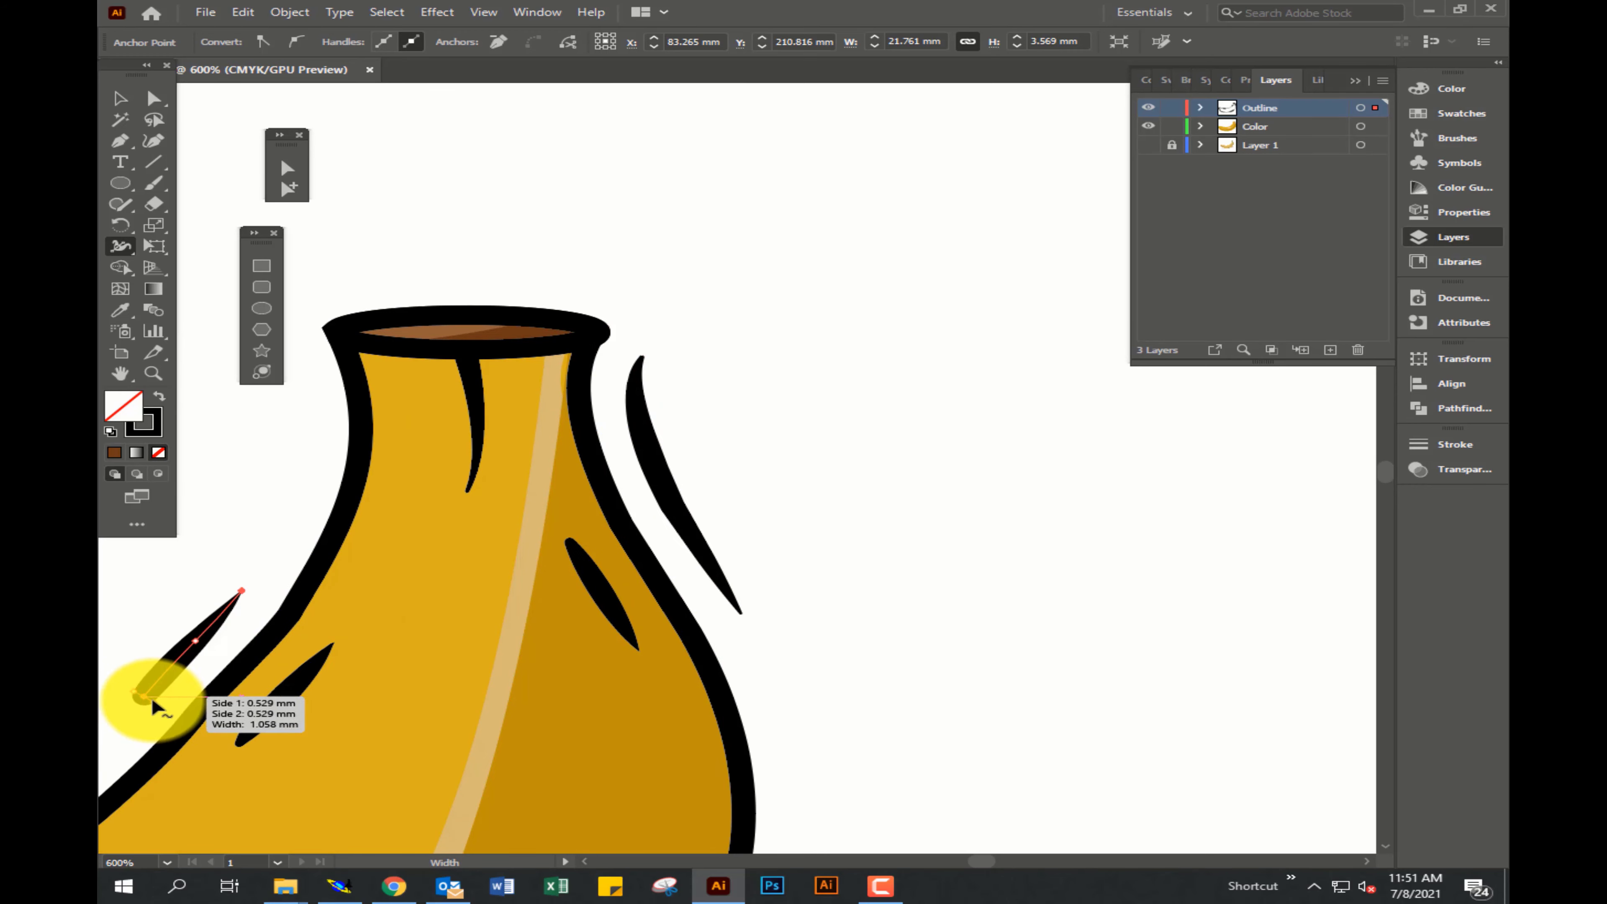
{"action": "scroll", "coordinate": [574, 682], "scroll_direction": "down", "scroll_amount": 3}
{"action": "scroll", "coordinate": [548, 659], "scroll_direction": "down", "scroll_amount": 2}
{"action": "scroll", "coordinate": [913, 604], "scroll_direction": "down", "scroll_amount": 1}
Draw an orange rectangle across the artboard.
{"action": "left_click_drag", "start_coordinate": [913, 604], "coordinate": [939, 597]}
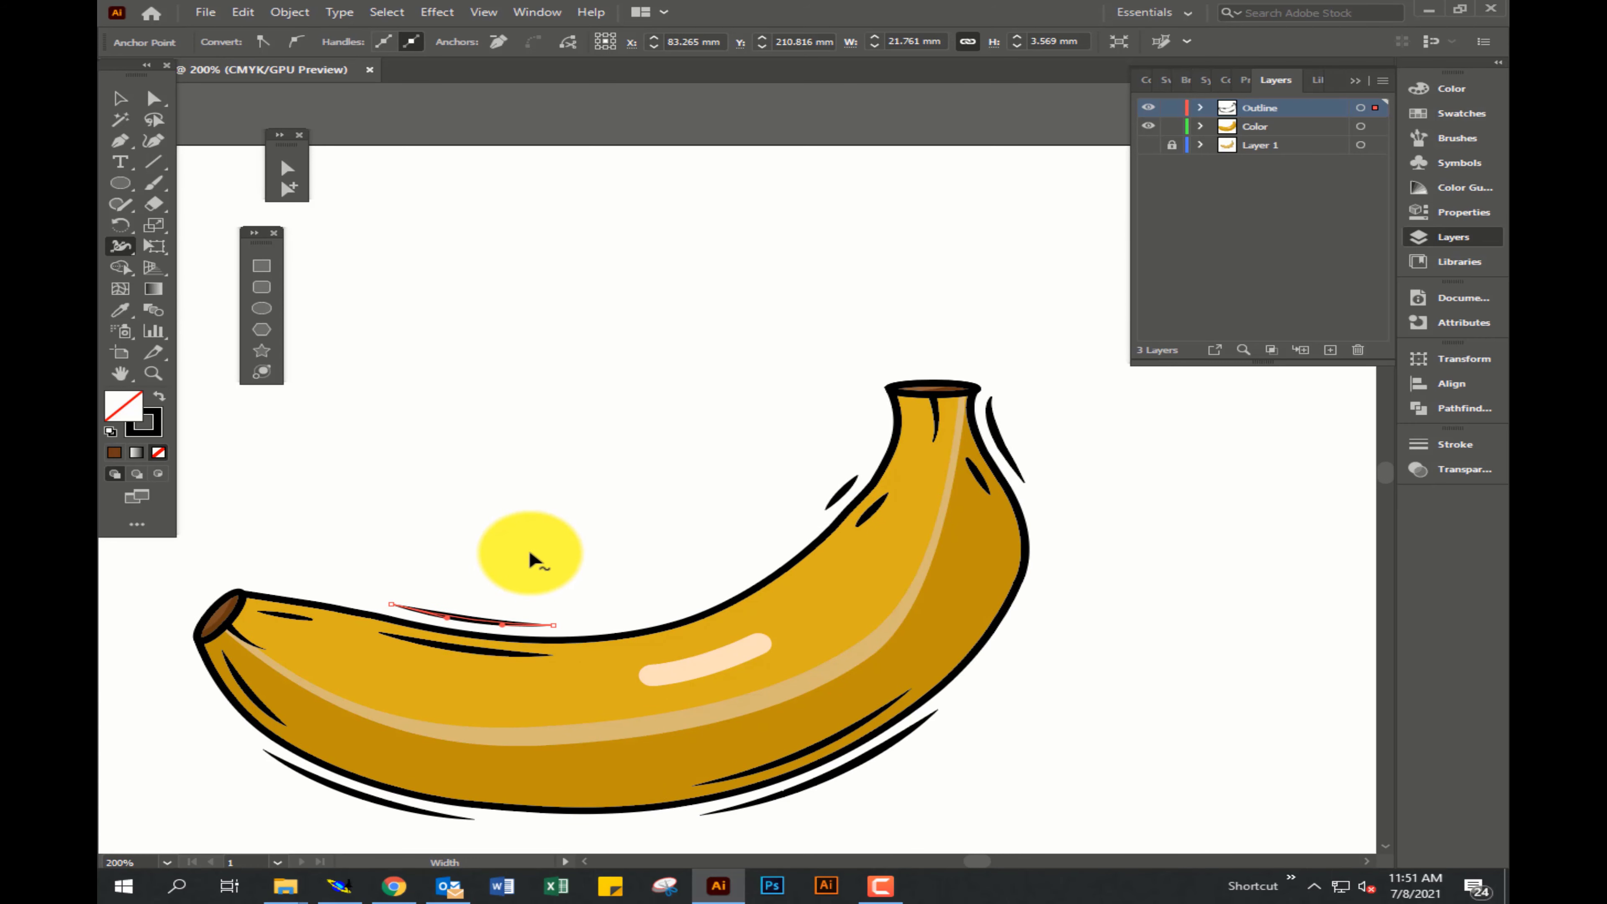
{"action": "scroll", "coordinate": [638, 521], "scroll_direction": "down", "scroll_amount": 2}
{"action": "mouse_move", "coordinate": [328, 234]}
{"action": "left_mouse_down"}
{"action": "mouse_move", "coordinate": [1101, 710]}
{"action": "mouse_move", "coordinate": [1075, 699]}
{"action": "left_mouse_up"}
Stretch the orange rectangle to cover the whole artboard and send it to the back.
{"action": "key", "text": "v"}
{"action": "left_click_drag", "start_coordinate": [939, 648], "coordinate": [980, 671]}
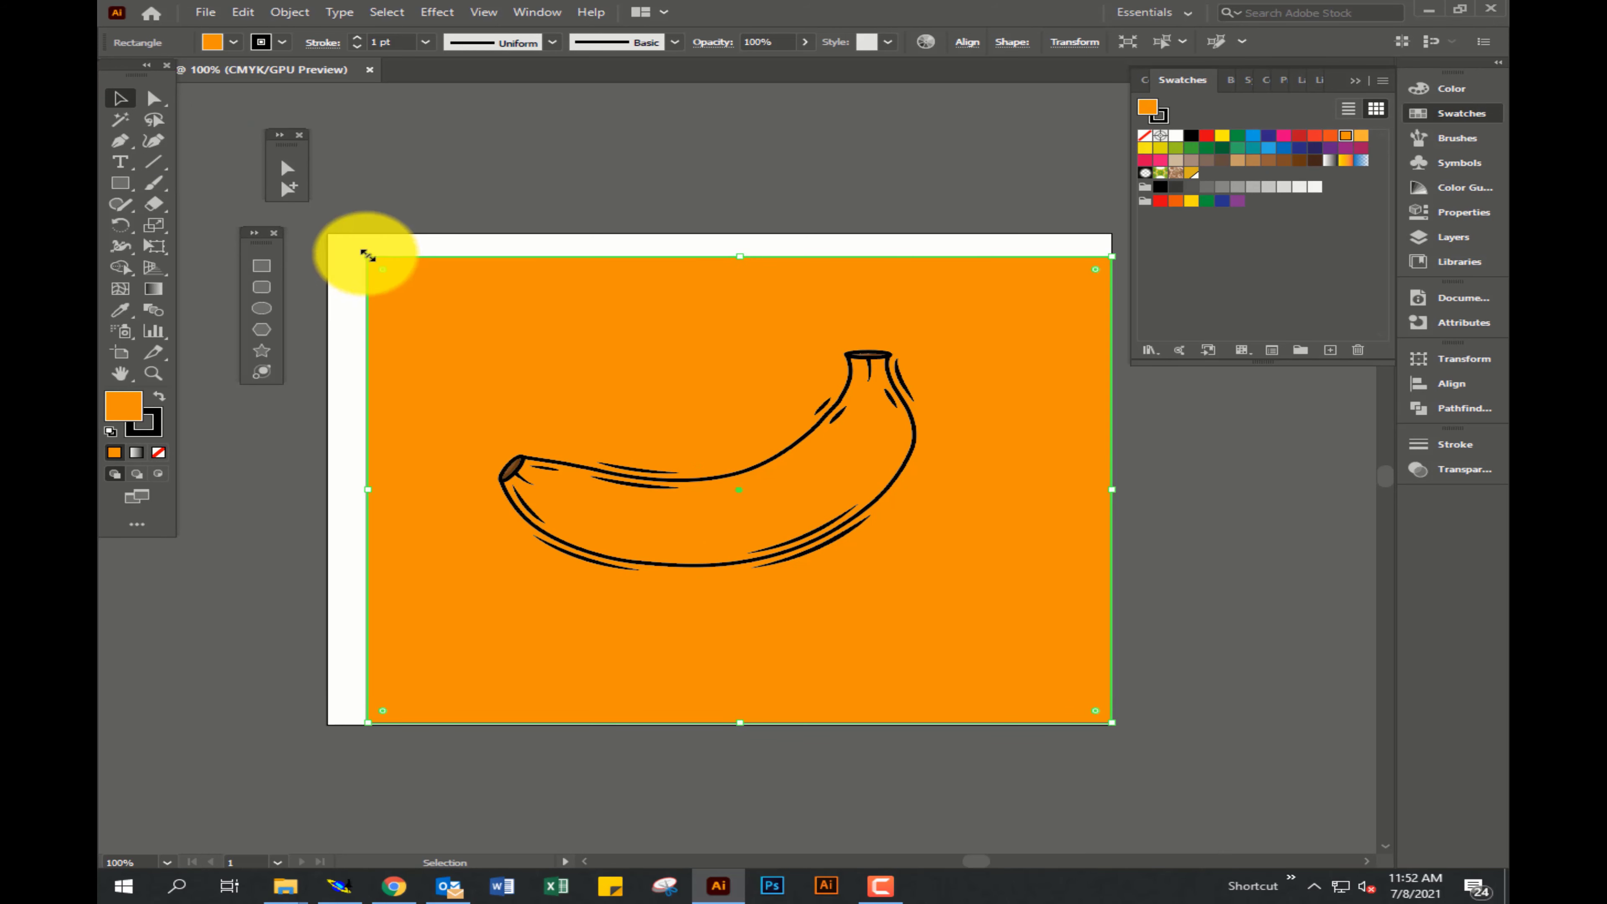
{"action": "left_click_drag", "start_coordinate": [367, 255], "coordinate": [327, 233]}
{"action": "key", "text": "ctrl+shift+bracketleft"}
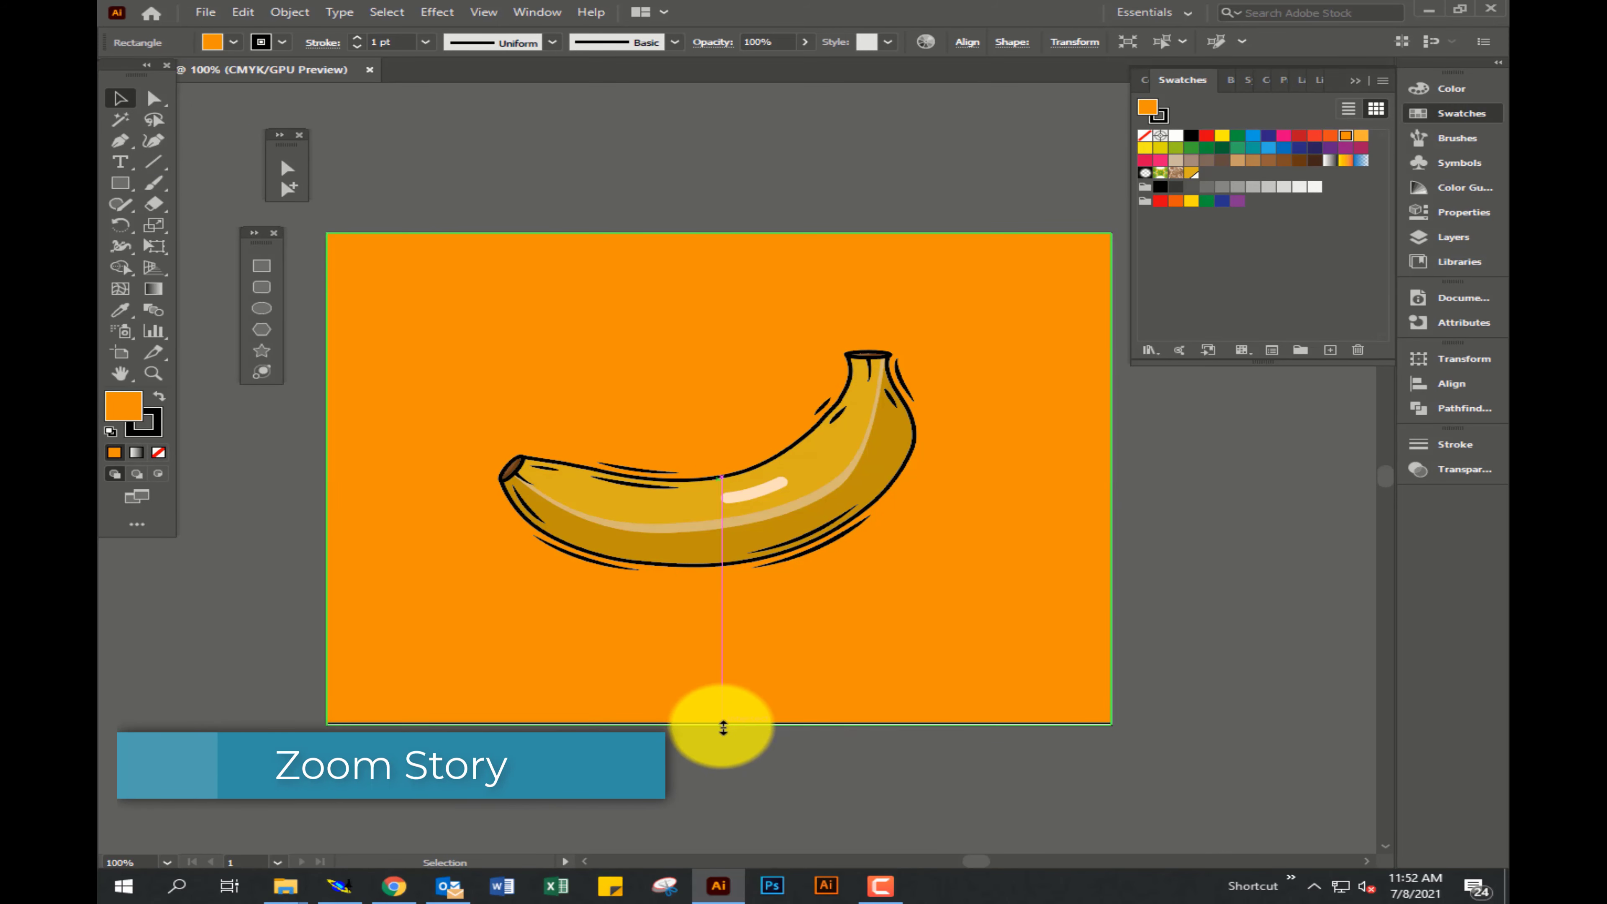
Draw a stray hexagon on the canvas and undo it.
{"action": "left_click_drag", "start_coordinate": [120, 183], "coordinate": [253, 243]}
{"action": "mouse_move", "coordinate": [491, 535]}
{"action": "left_mouse_down"}
{"action": "mouse_move", "coordinate": [711, 546]}
{"action": "mouse_move", "coordinate": [639, 532]}
{"action": "mouse_move", "coordinate": [897, 588]}
{"action": "left_mouse_up"}
{"action": "key", "text": "ctrl+z"}
{"action": "left_click", "coordinate": [262, 308]}
Fill the new shadow ellipse with orange from the Swatches panel.
{"action": "left_click", "coordinate": [1361, 135]}
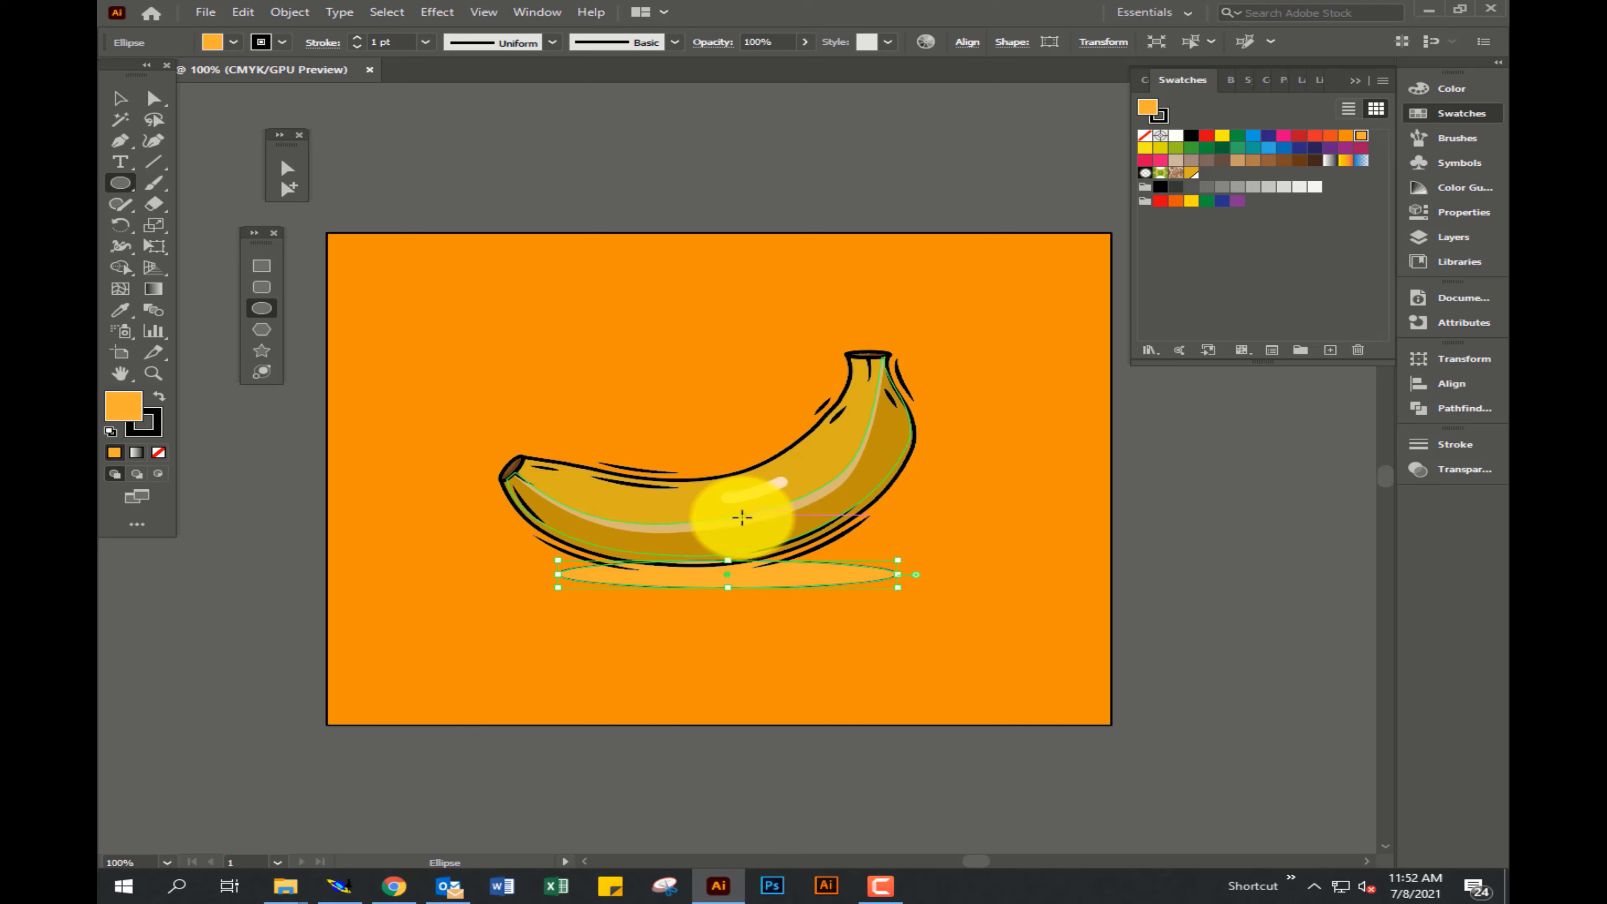
{"action": "left_click", "coordinate": [1346, 136]}
{"action": "left_click", "coordinate": [120, 98]}
Lighten the background rectangle to a paler orange swatch.
{"action": "left_click", "coordinate": [397, 298]}
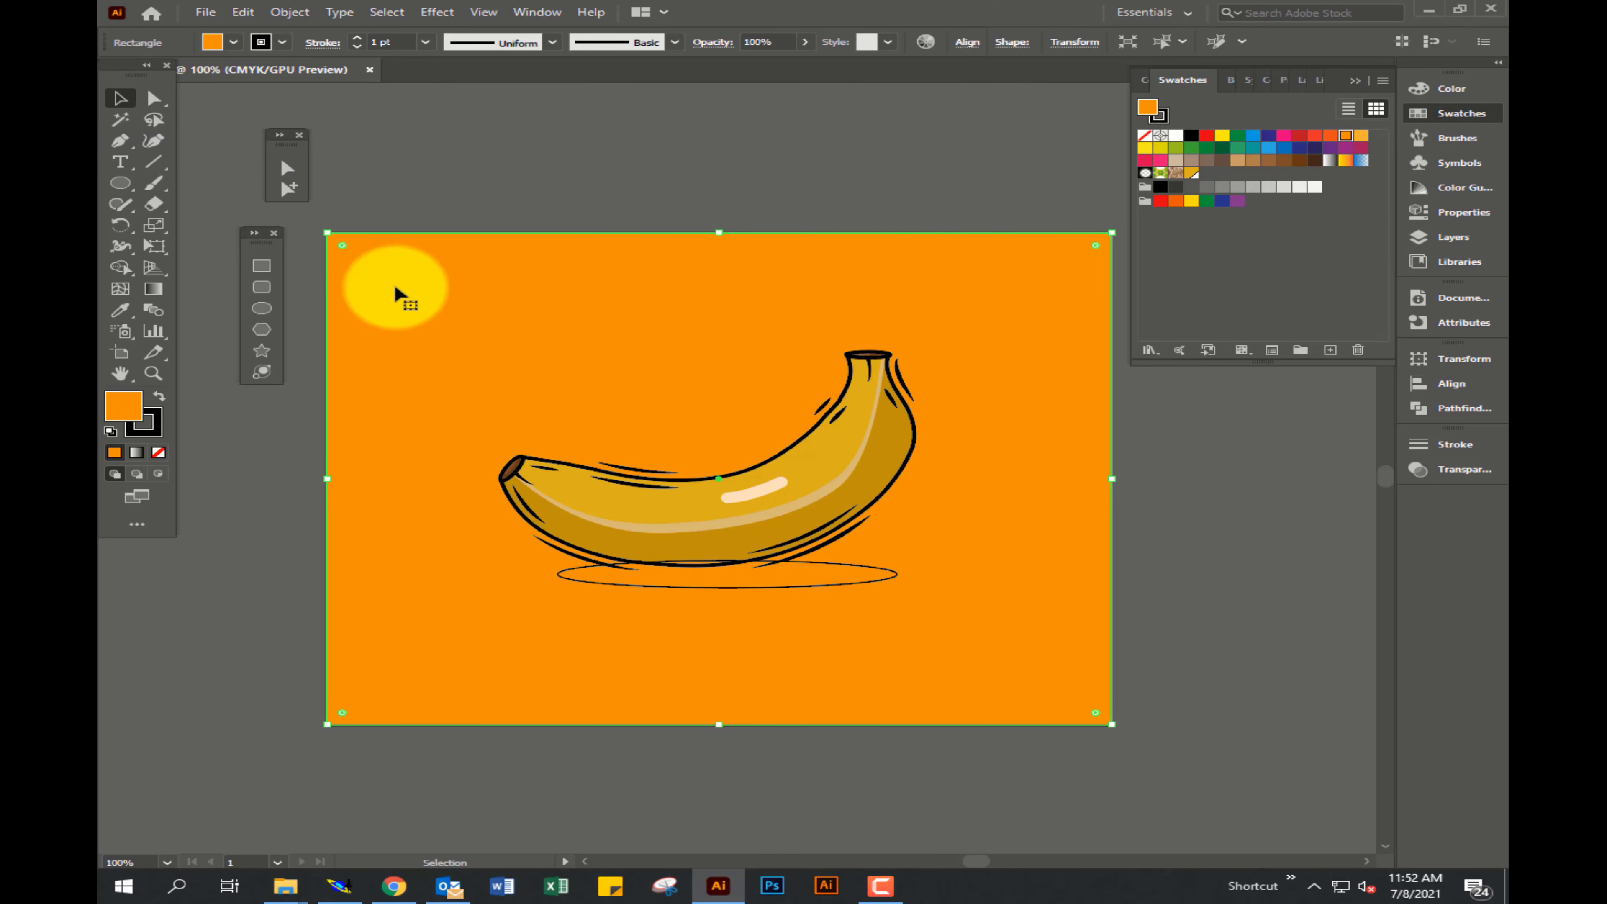
{"action": "left_click", "coordinate": [1361, 136]}
{"action": "scroll", "coordinate": [1078, 572], "scroll_direction": "up", "scroll_amount": 2}
{"action": "left_click", "coordinate": [655, 578]}
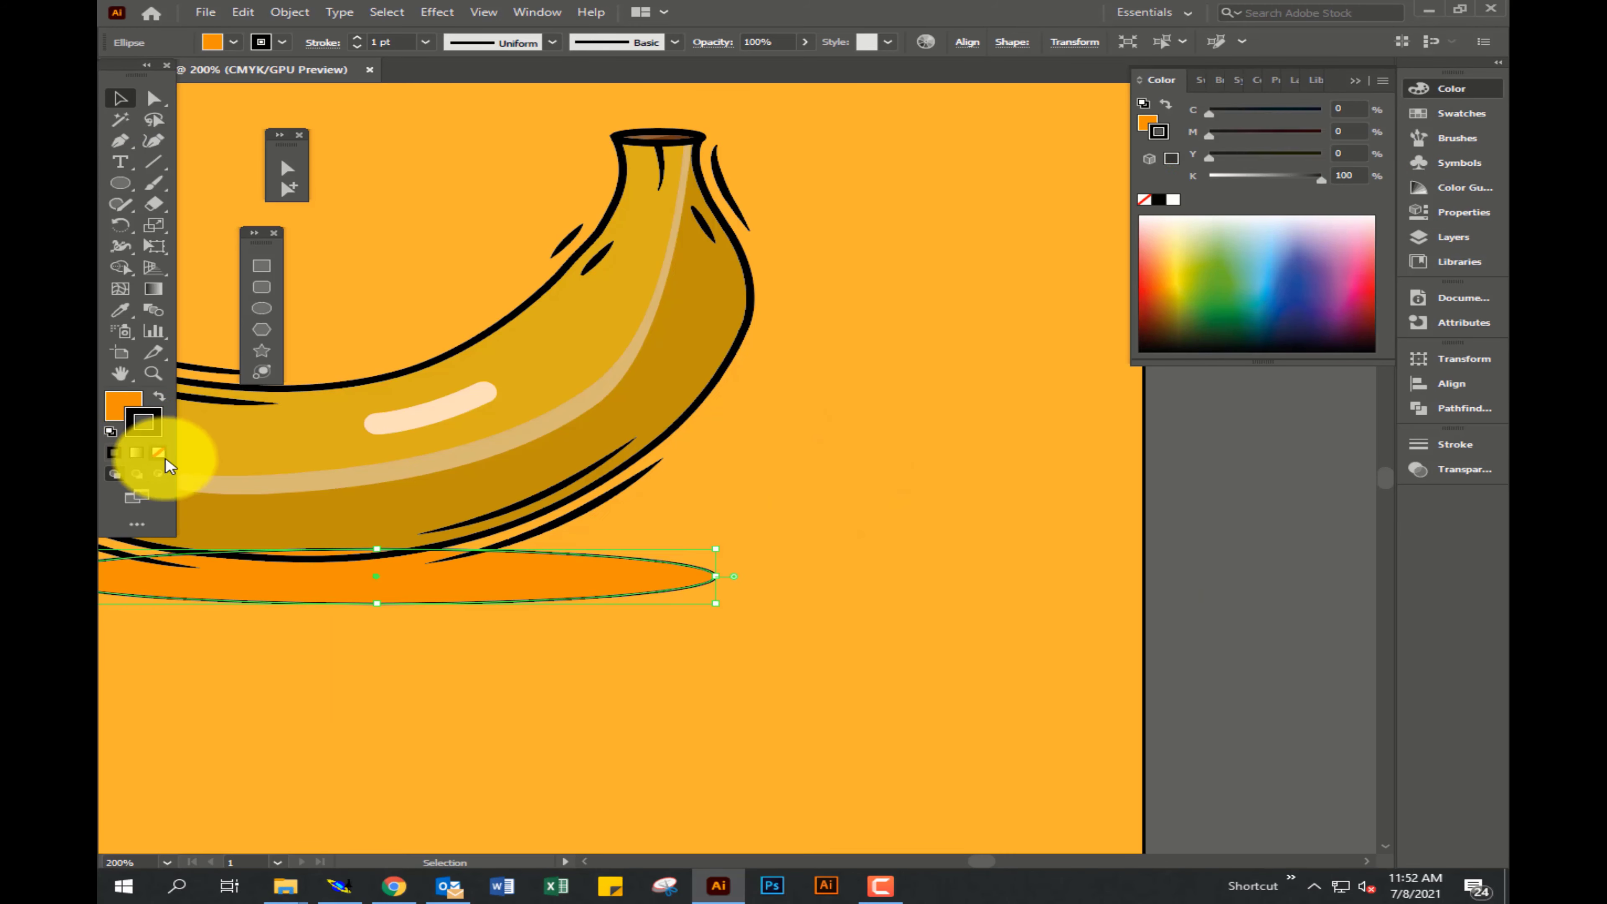
{"action": "scroll", "coordinate": [746, 610], "scroll_direction": "down", "scroll_amount": 1}
{"action": "left_click", "coordinate": [729, 692]}
{"action": "scroll", "coordinate": [719, 696], "scroll_direction": "down", "scroll_amount": 1}
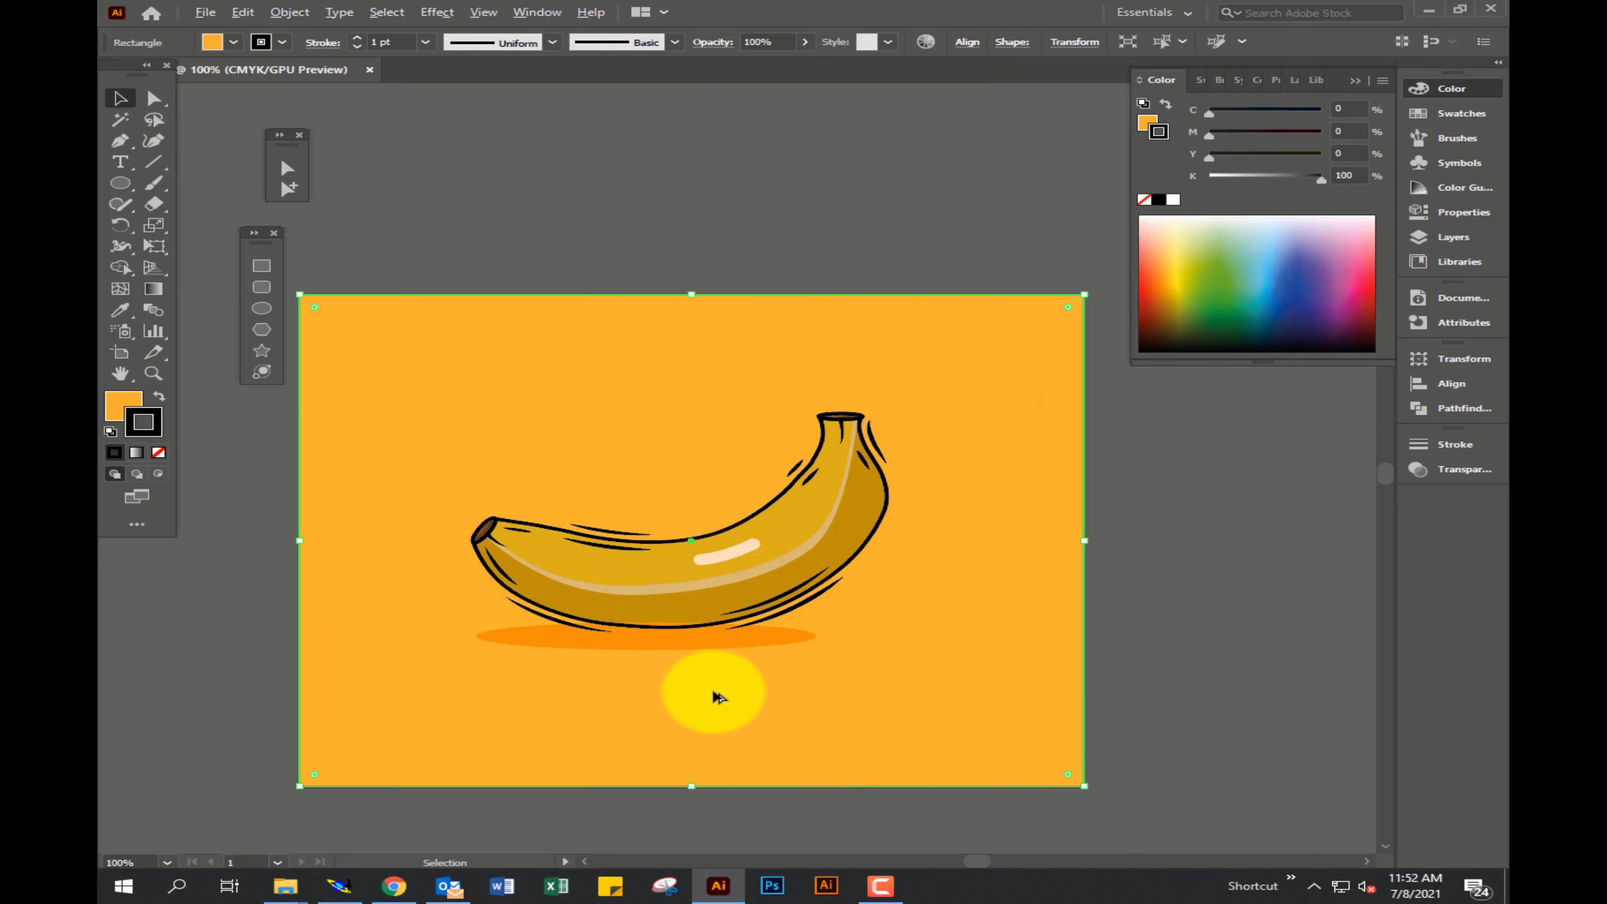
{"action": "scroll", "coordinate": [719, 697], "scroll_direction": "up", "scroll_amount": 1}
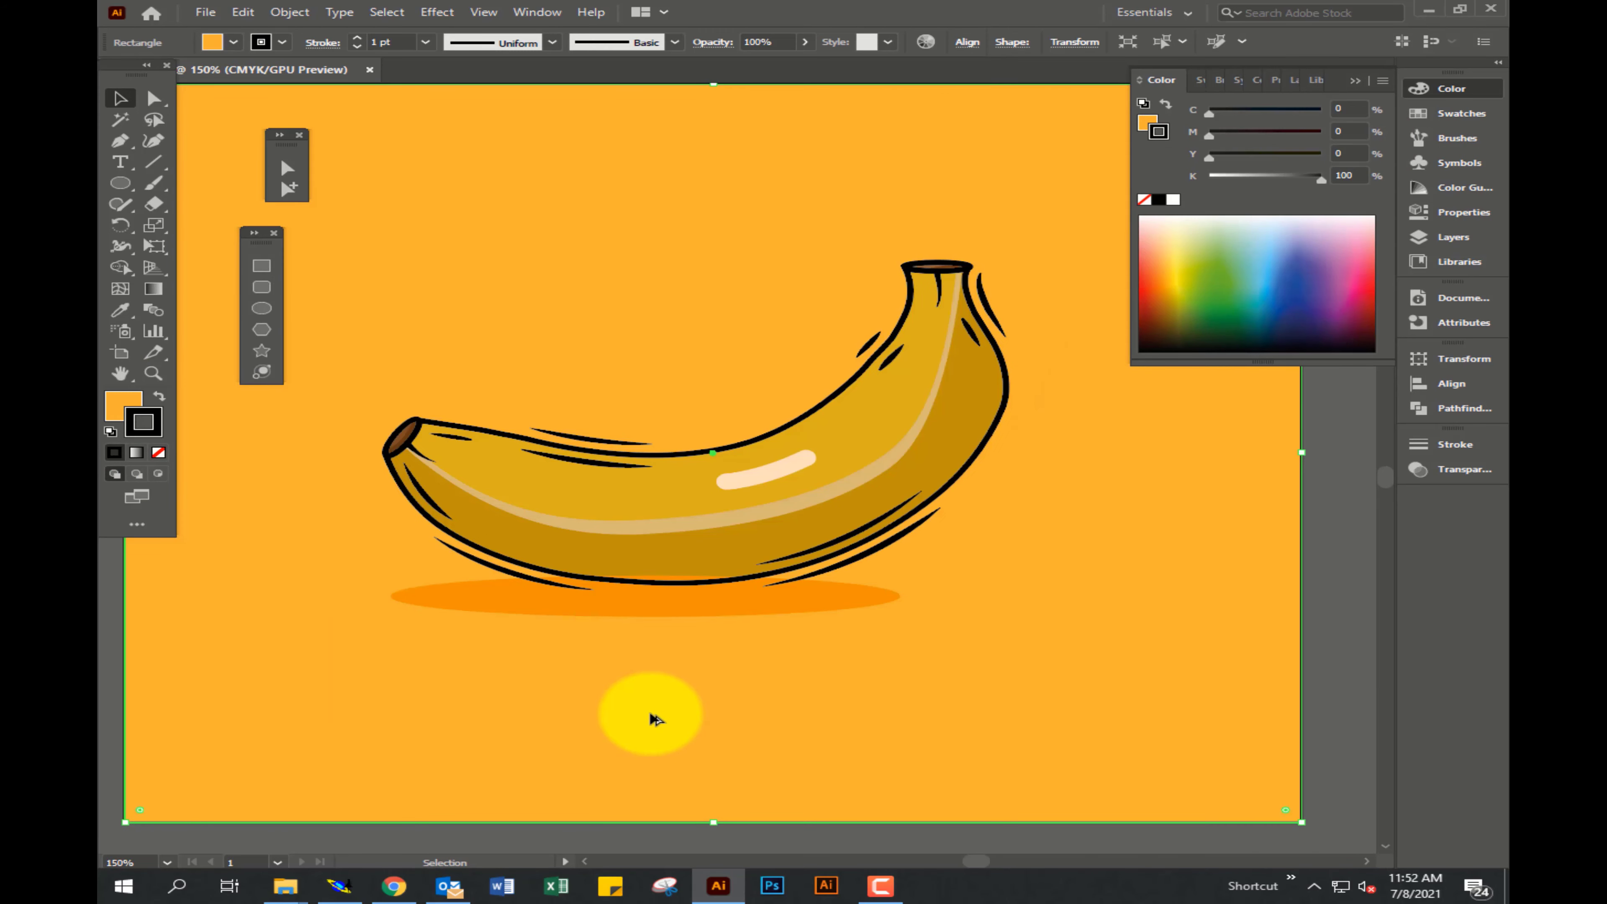
Give the background rectangle a yellow fill and no outline by swapping fill and stroke.
{"action": "left_click", "coordinate": [1452, 113]}
{"action": "left_click", "coordinate": [1222, 136]}
{"action": "key", "text": "slash"}
{"action": "key", "text": "x"}
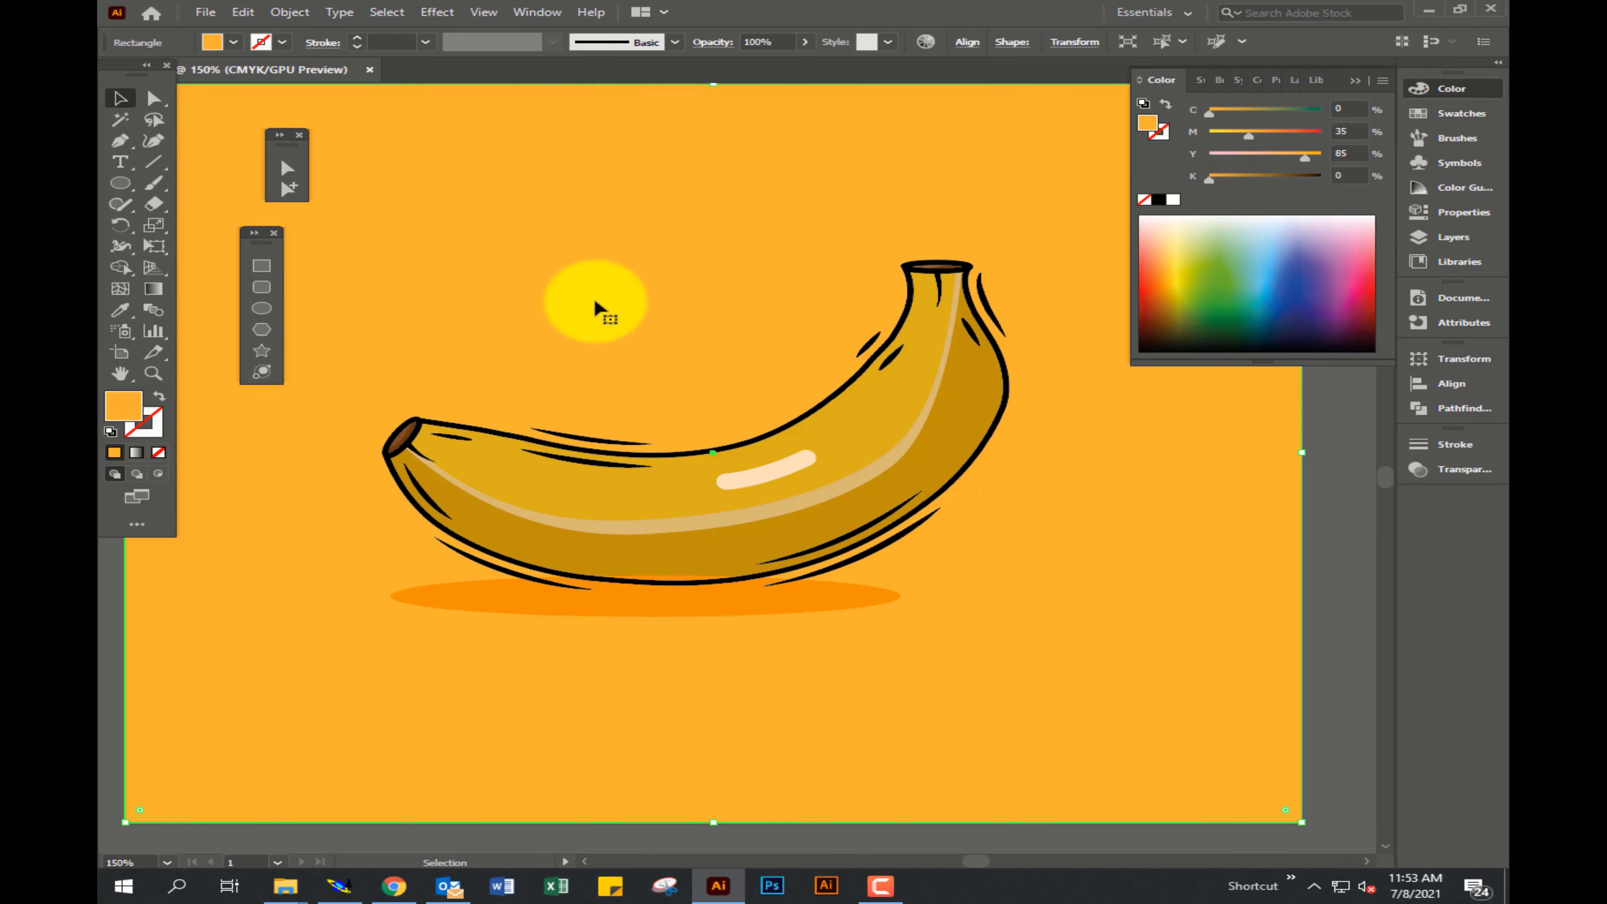
{"action": "left_click", "coordinate": [1453, 113]}
{"action": "left_click", "coordinate": [1223, 136]}
Try an olive yellow, then settle on a brighter yellow background and view the whole artboard.
{"action": "left_click", "coordinate": [1159, 148]}
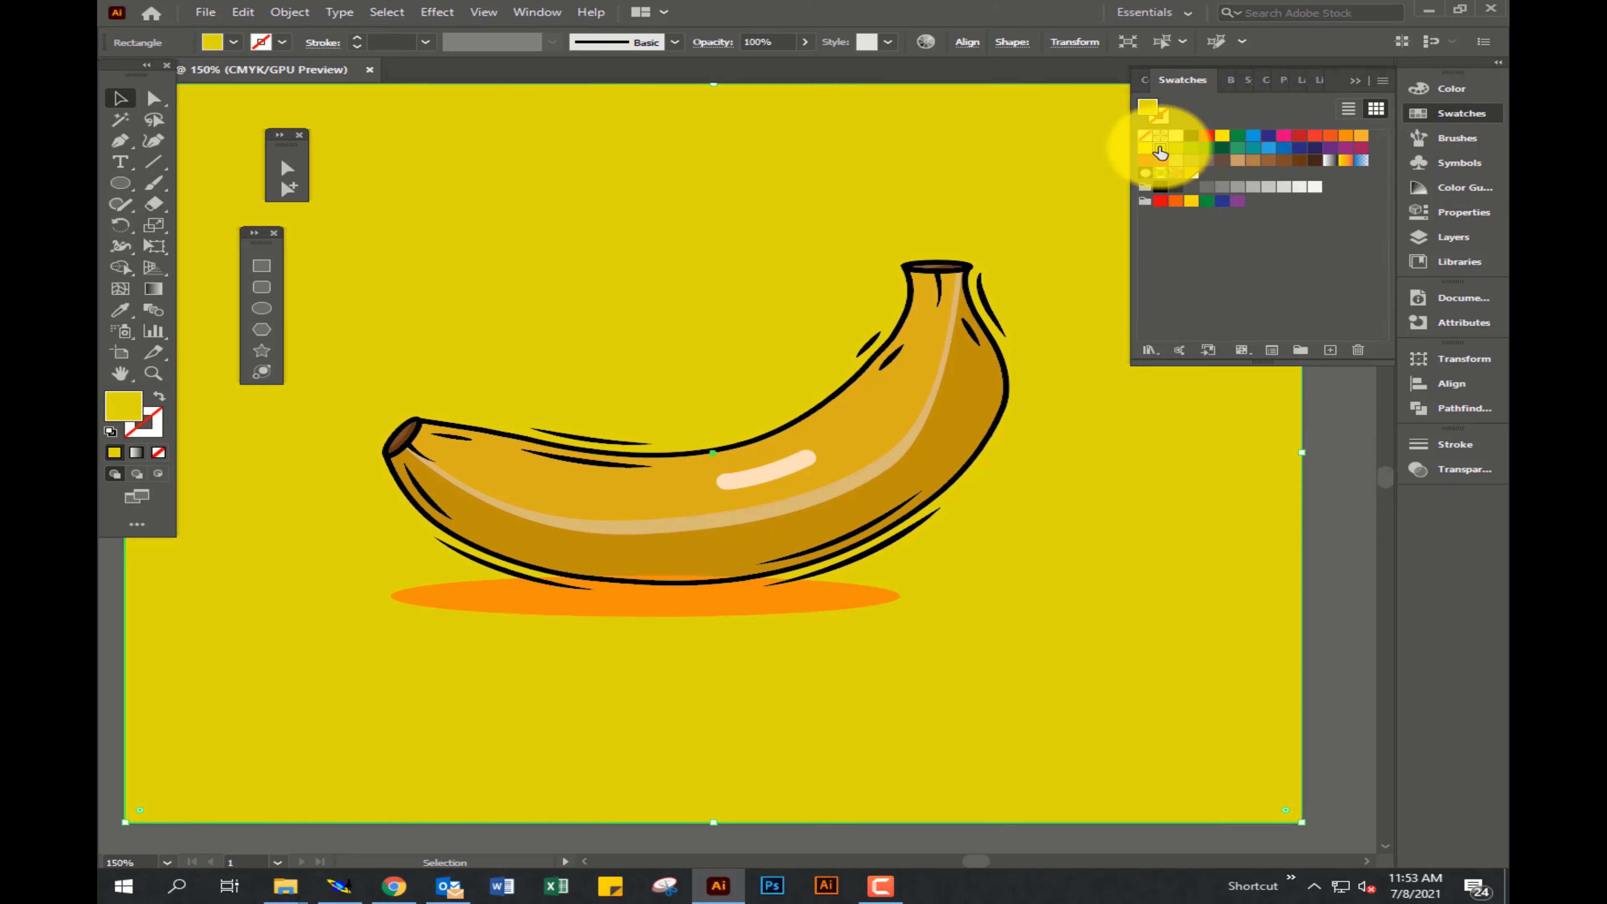
{"action": "left_click", "coordinate": [1191, 198]}
{"action": "left_click", "coordinate": [1308, 592]}
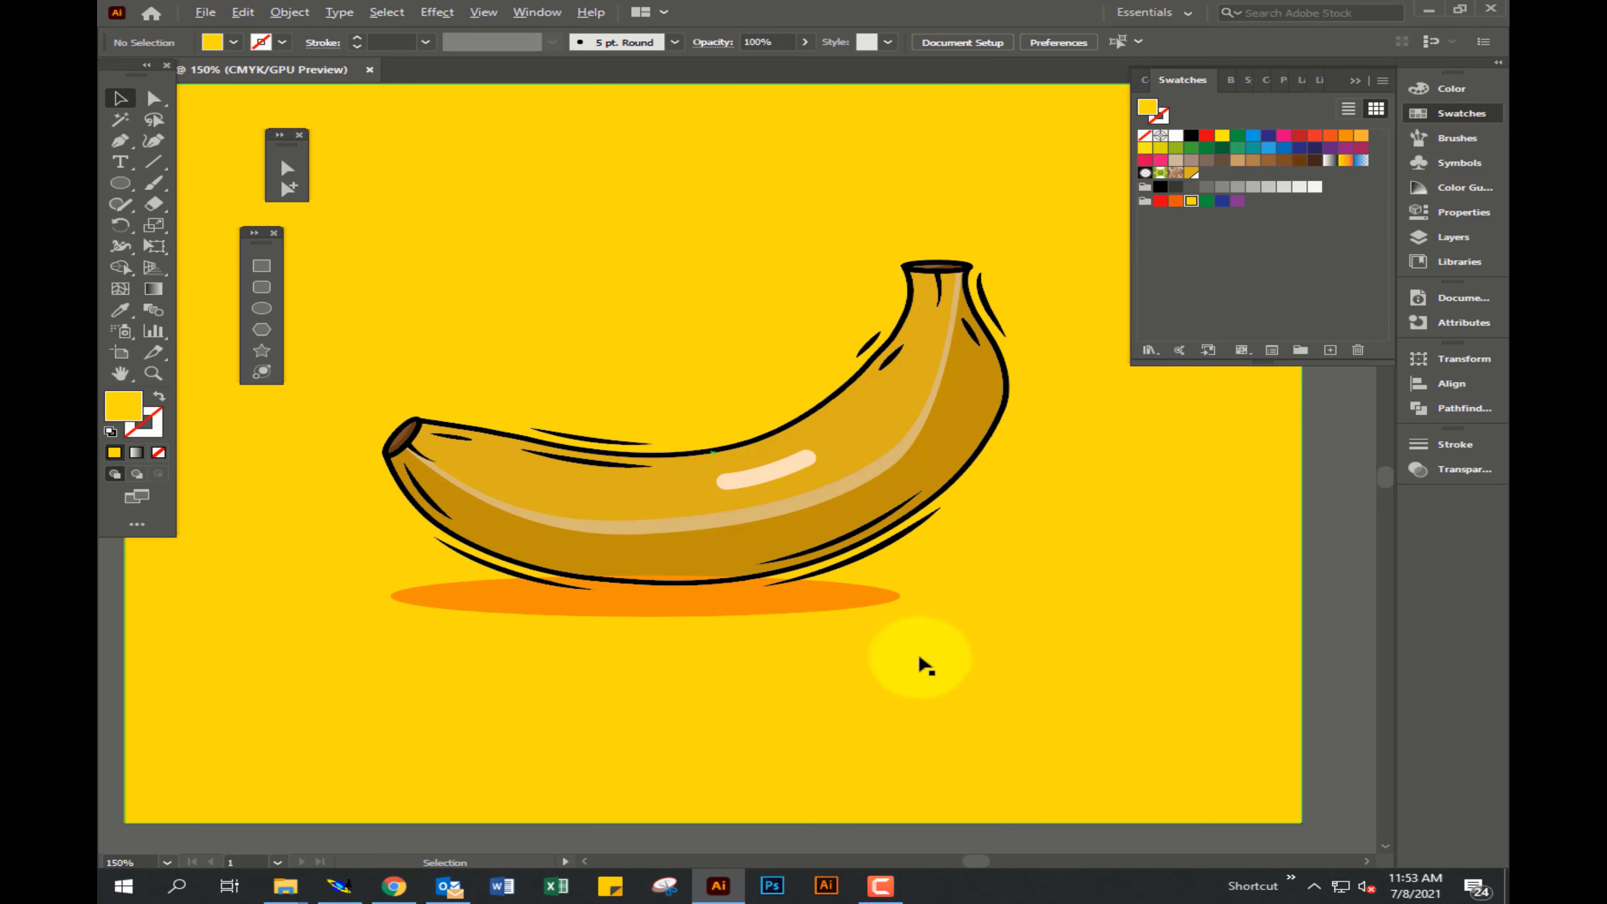
{"action": "key", "text": "ctrl+1"}
{"action": "scroll", "coordinate": [925, 669], "scroll_direction": "up", "scroll_amount": 1}
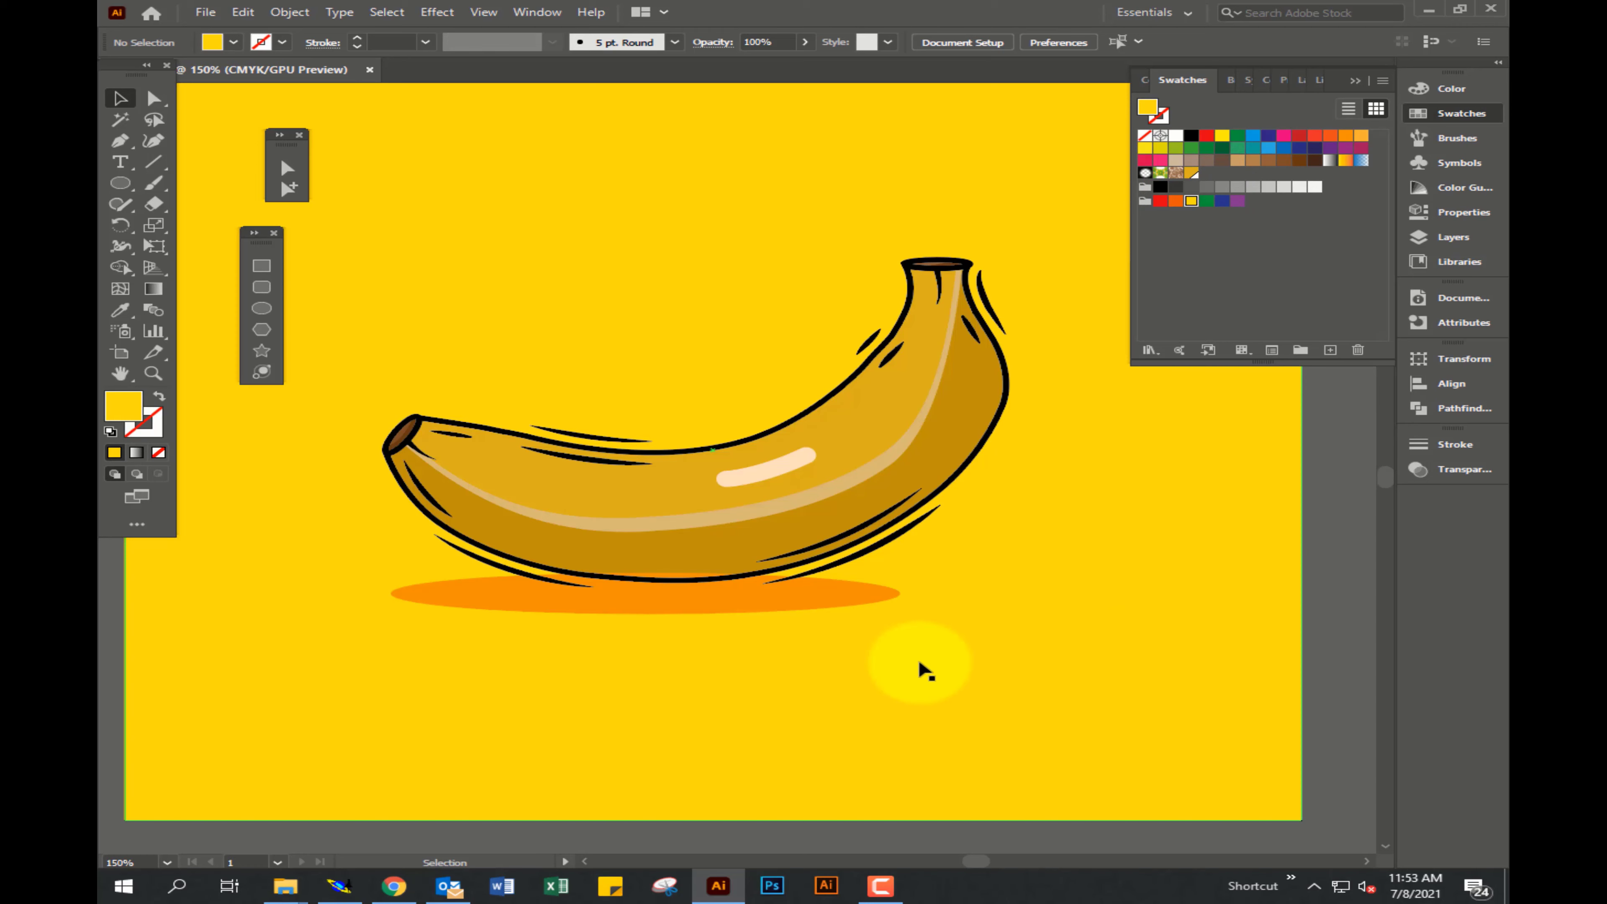
Shift the top accent stroke left and the stem-side stroke down, then slightly rotate the top-left stroke.
{"action": "left_click_drag", "start_coordinate": [601, 436], "coordinate": [527, 425]}
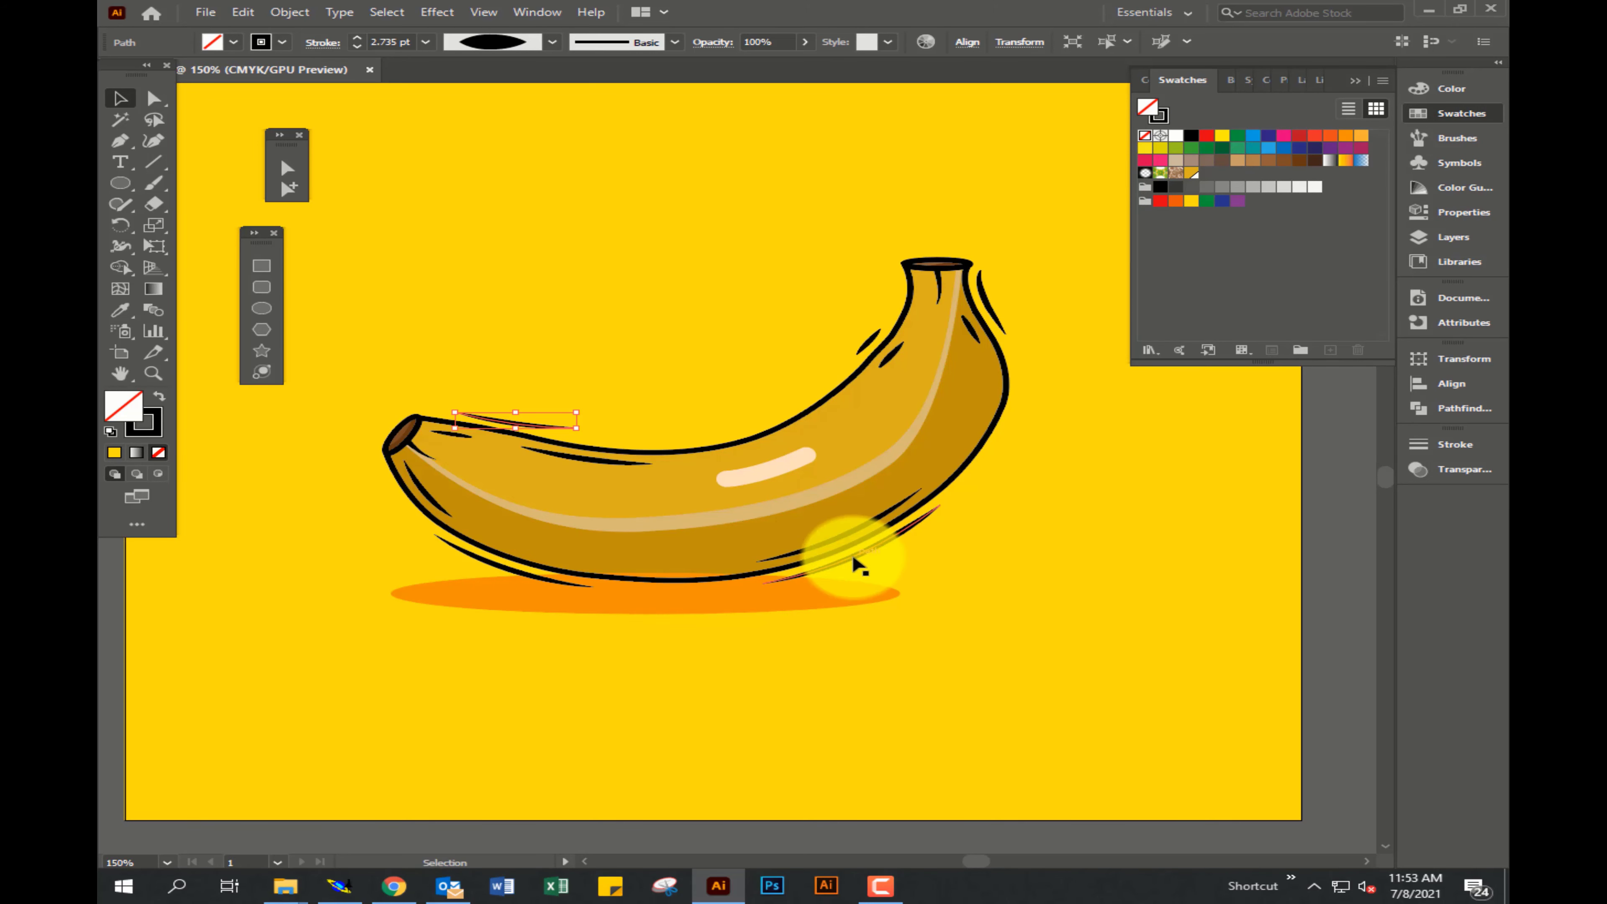
{"action": "left_click", "coordinate": [851, 345]}
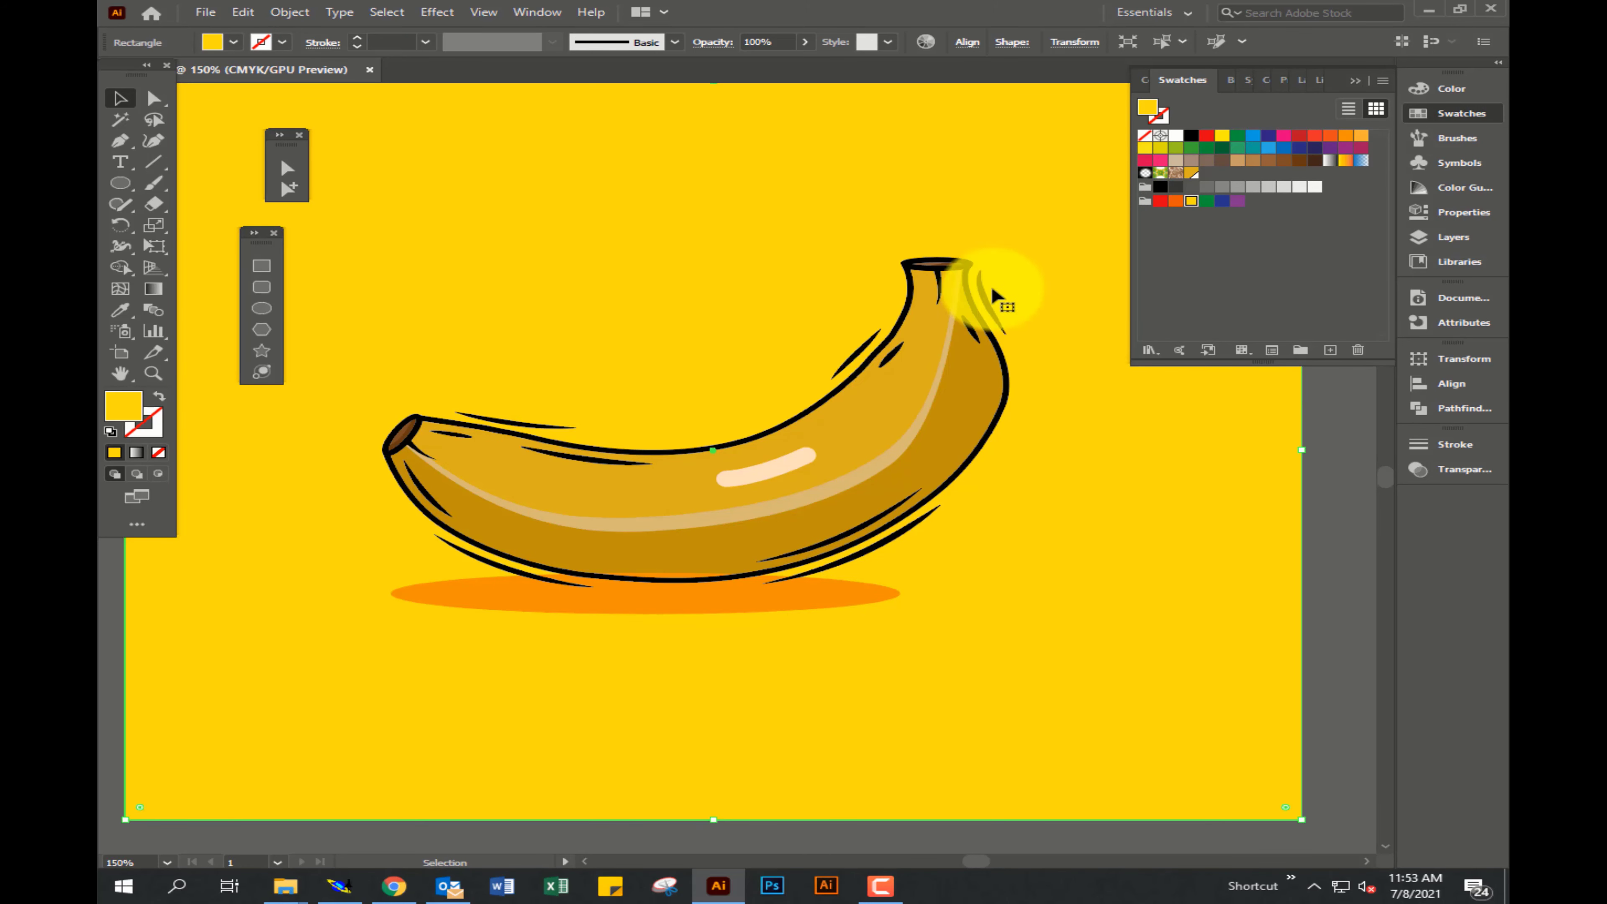
{"action": "left_click_drag", "start_coordinate": [993, 292], "coordinate": [995, 323]}
{"action": "left_click", "coordinate": [890, 664]}
{"action": "left_click", "coordinate": [544, 423]}
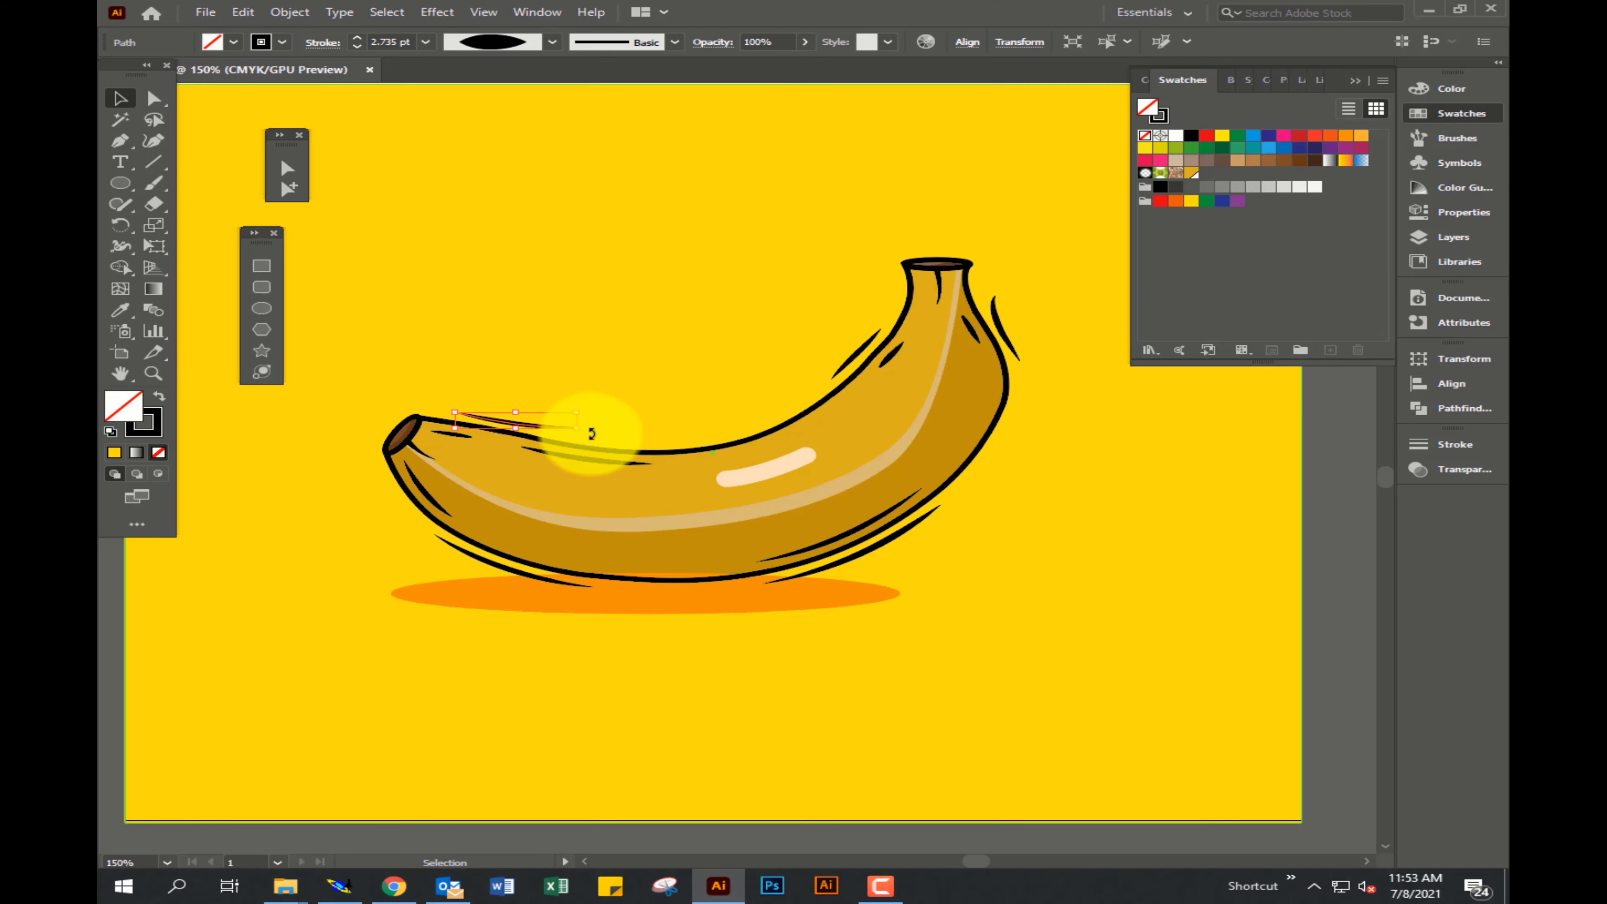
{"action": "left_click_drag", "start_coordinate": [592, 431], "coordinate": [592, 441]}
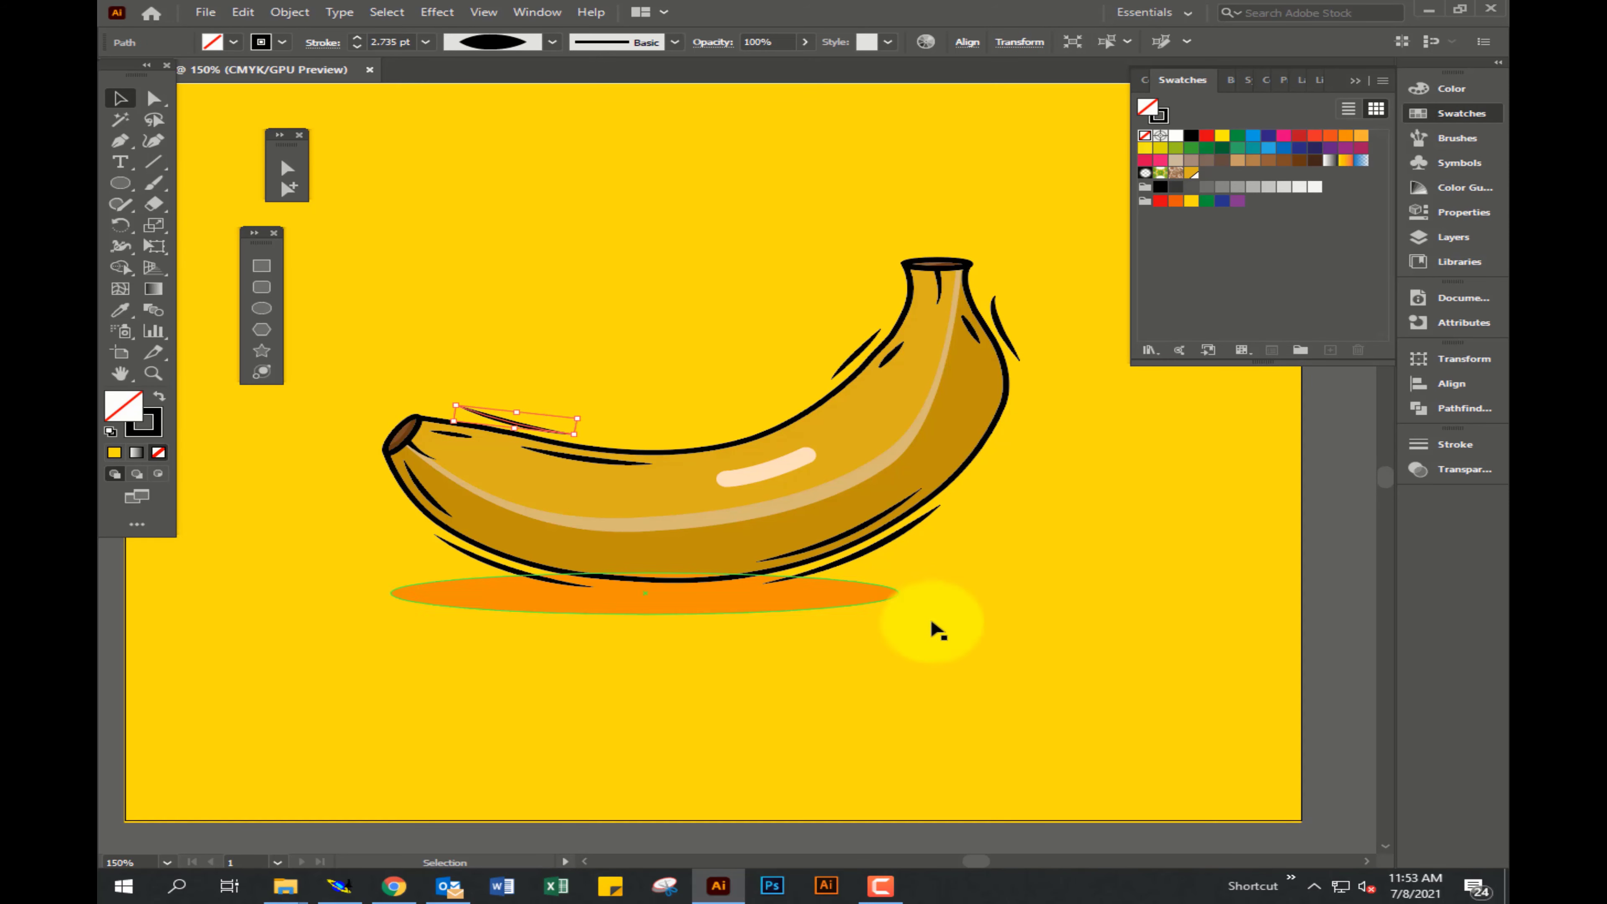